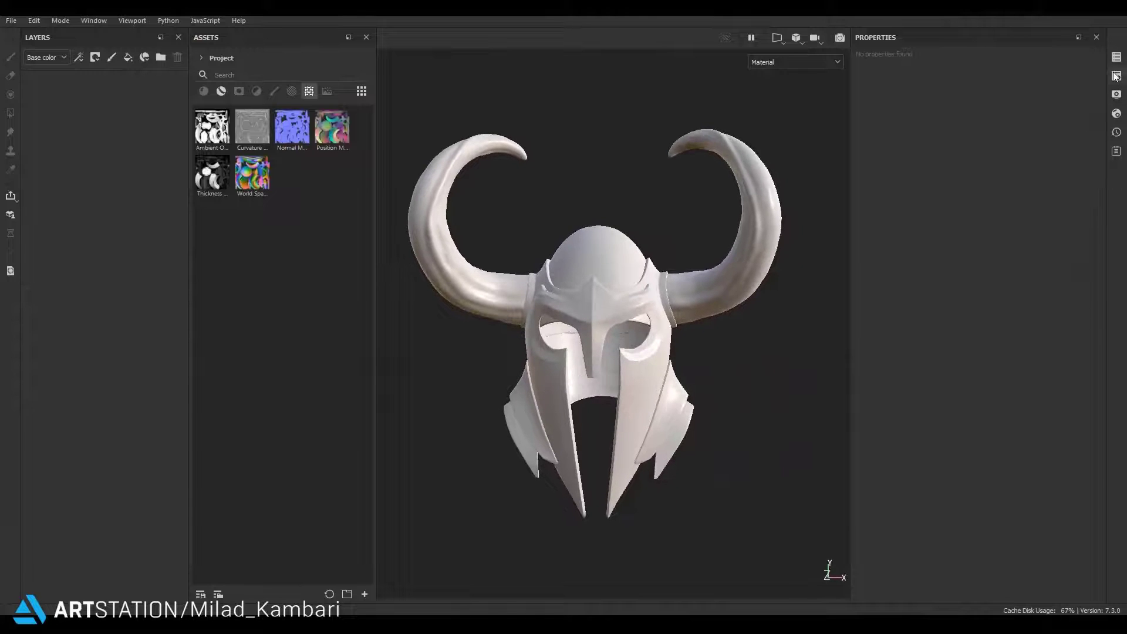
Drag the baked Normal, Position, Curvature, Thickness, Ambient Occlusion and World Space normal maps into the Mesh Maps slots
{"action": "left_click", "coordinate": [1116, 76]}
{"action": "left_click_drag", "start_coordinate": [287, 133], "coordinate": [971, 203]}
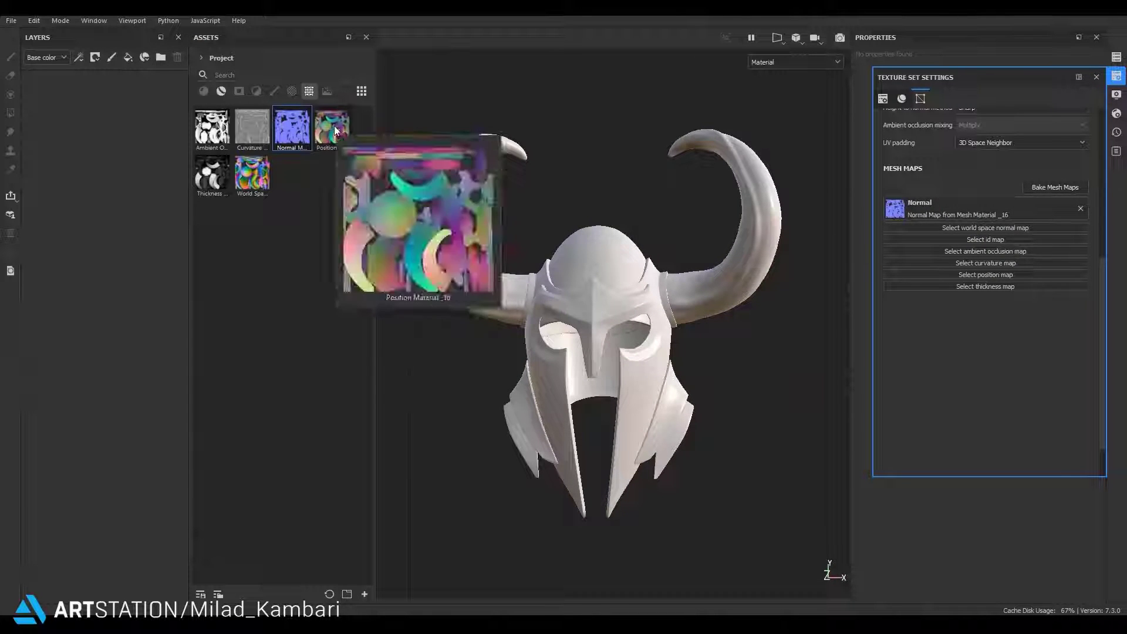
{"action": "left_click_drag", "start_coordinate": [334, 126], "coordinate": [1009, 276]}
{"action": "mouse_move", "coordinate": [271, 141]}
{"action": "left_mouse_down"}
{"action": "mouse_move", "coordinate": [1012, 273]}
{"action": "mouse_move", "coordinate": [992, 263]}
{"action": "left_mouse_up"}
{"action": "left_click_drag", "start_coordinate": [211, 175], "coordinate": [977, 314]}
{"action": "left_click_drag", "start_coordinate": [212, 128], "coordinate": [942, 261]}
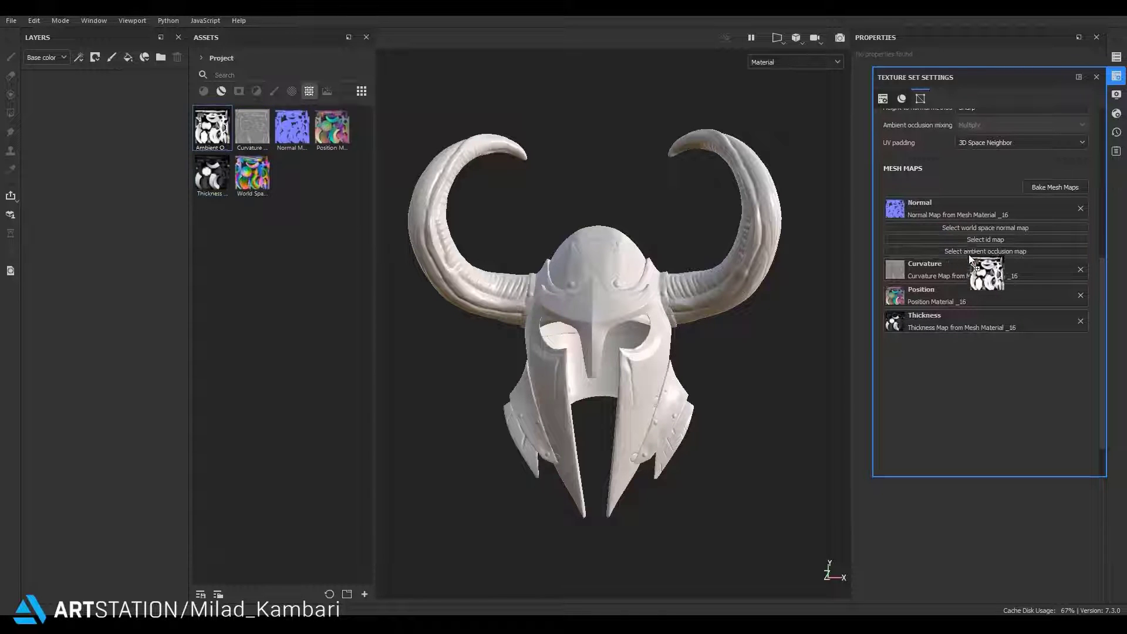
{"action": "left_click_drag", "start_coordinate": [253, 175], "coordinate": [968, 229]}
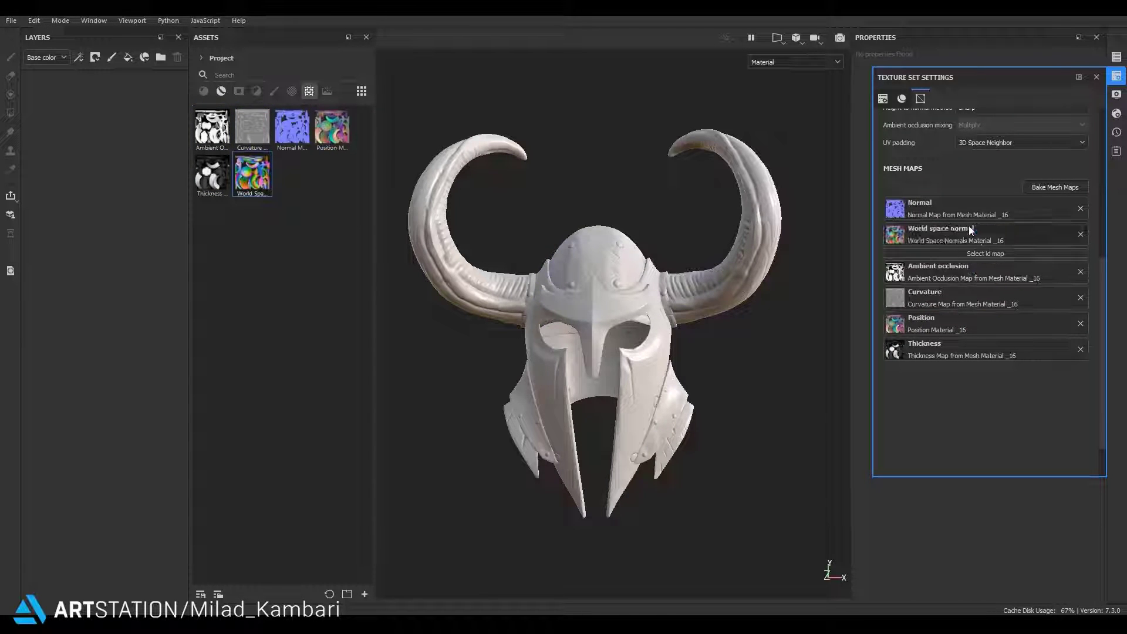
{"action": "mouse_move", "coordinate": [623, 293]}
{"action": "left_mouse_down", "text": "alt"}
{"action": "mouse_move", "coordinate": [662, 304]}
{"action": "mouse_move", "coordinate": [667, 456]}
{"action": "left_mouse_up", "text": "alt"}
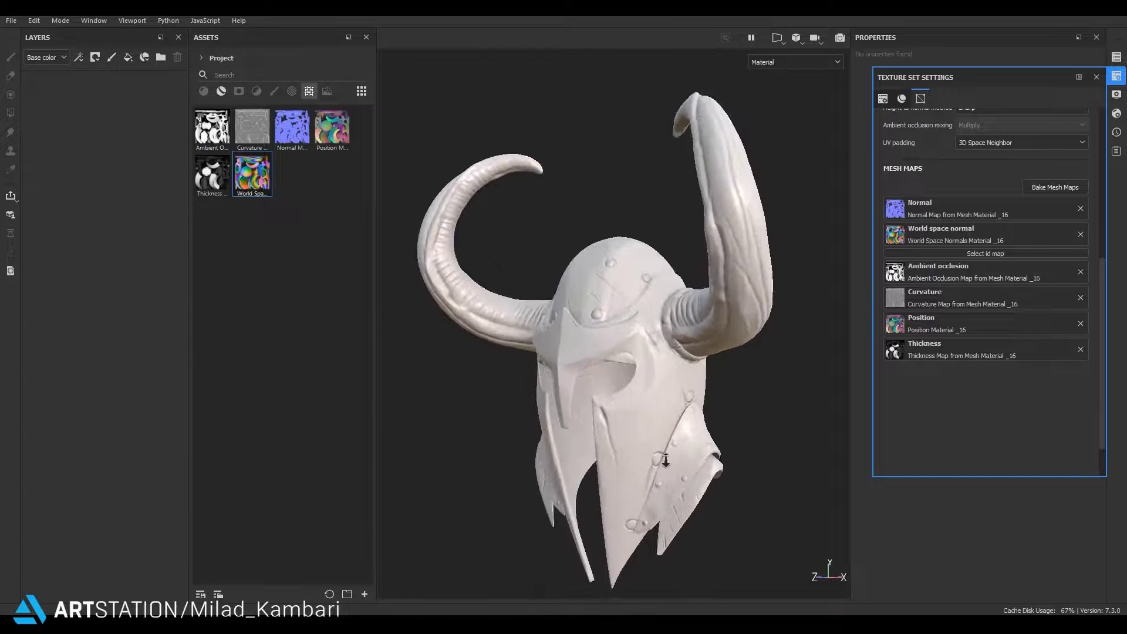
Cycle through the baked mesh map previews, then return to the full material view
{"action": "key", "text": "b"}
{"action": "key", "text": "b"}
{"action": "key", "text": "b"}
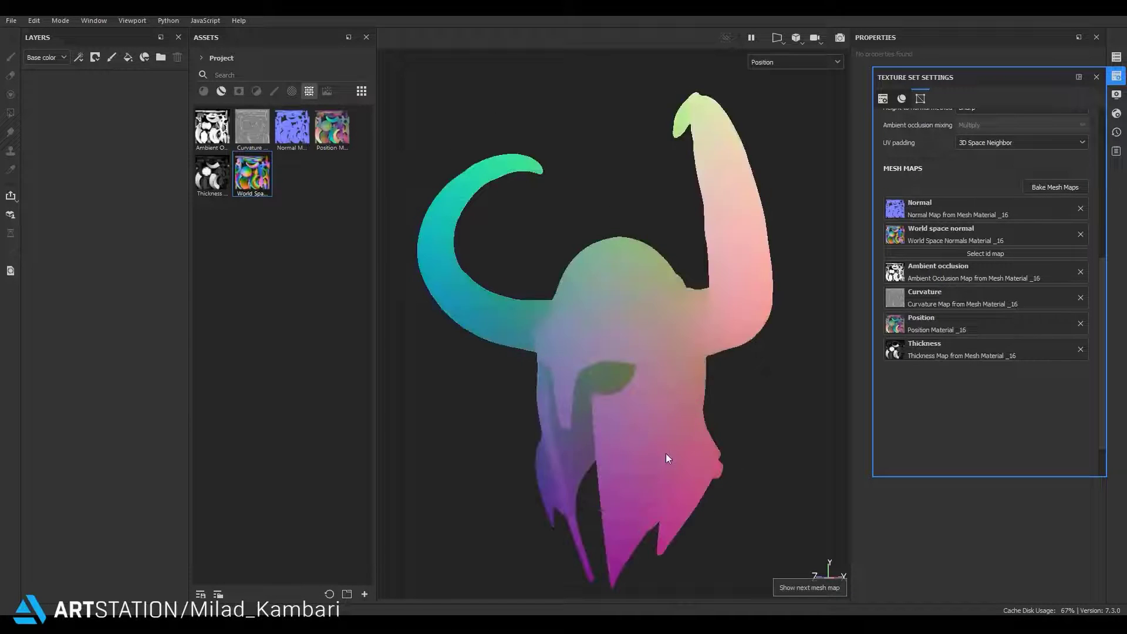
{"action": "key", "text": "b"}
{"action": "key", "text": "b"}
{"action": "key", "text": "b"}
{"action": "key", "text": "b"}
{"action": "key", "text": "m"}
{"action": "key", "text": "f"}
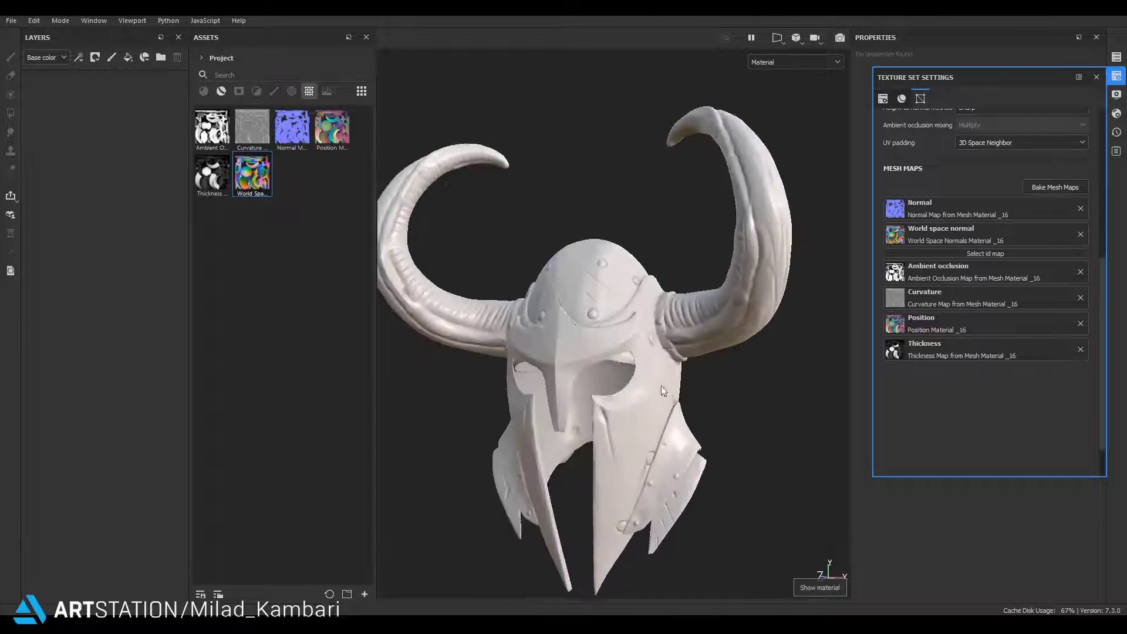
Create three layer folders named Horn, Helmet and Decal
{"action": "left_click", "coordinate": [160, 57]}
{"action": "left_click", "coordinate": [160, 57]}
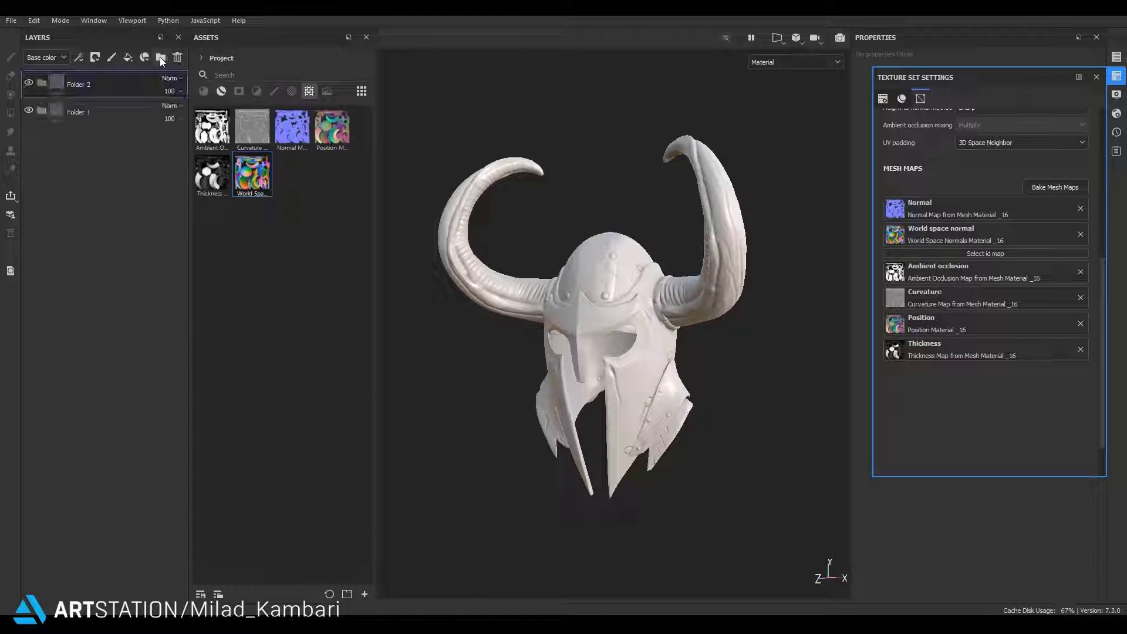
{"action": "left_click", "coordinate": [161, 57]}
{"action": "double_click", "coordinate": [81, 147]}
{"action": "type", "text": "Horn"}
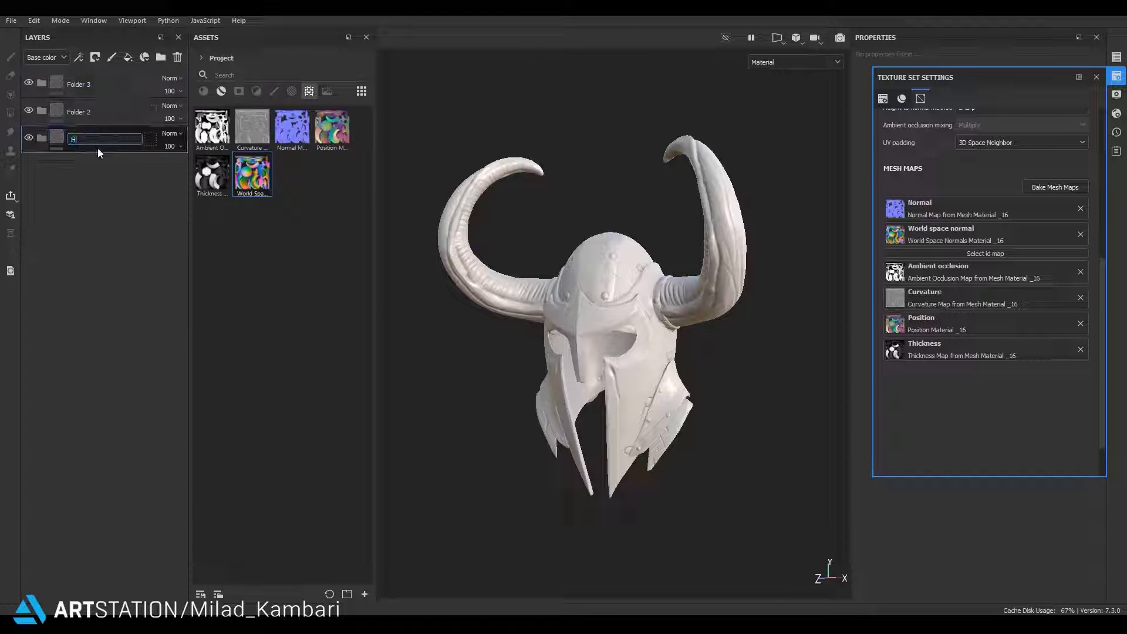
{"action": "key", "text": "Return"}
{"action": "double_click", "coordinate": [76, 111]}
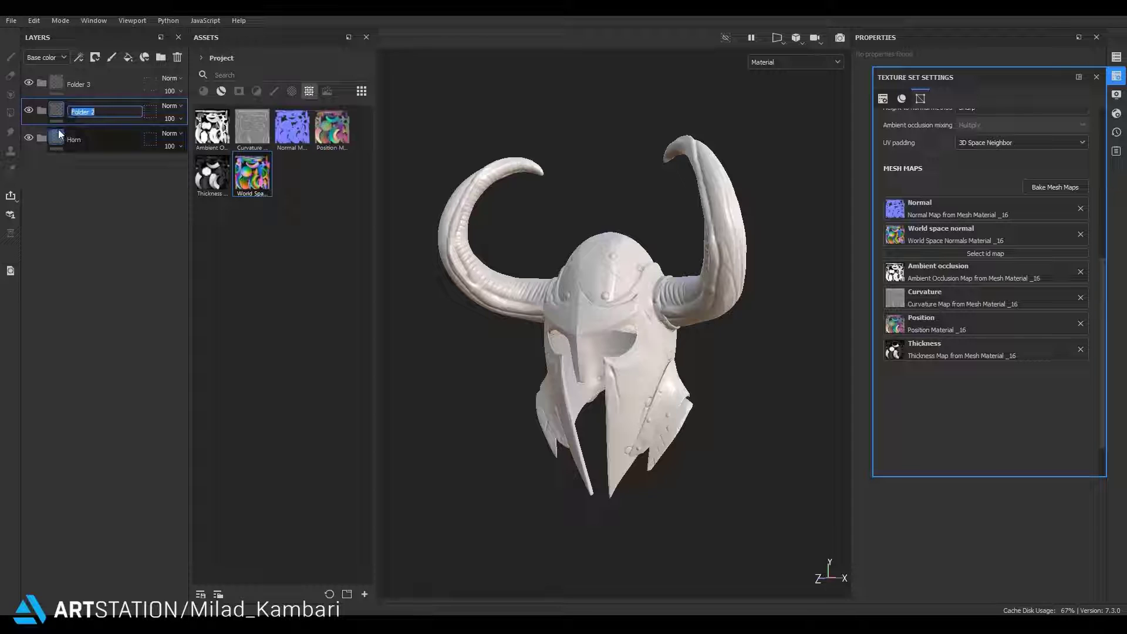
{"action": "type", "text": "Helmet"}
{"action": "key", "text": "Return"}
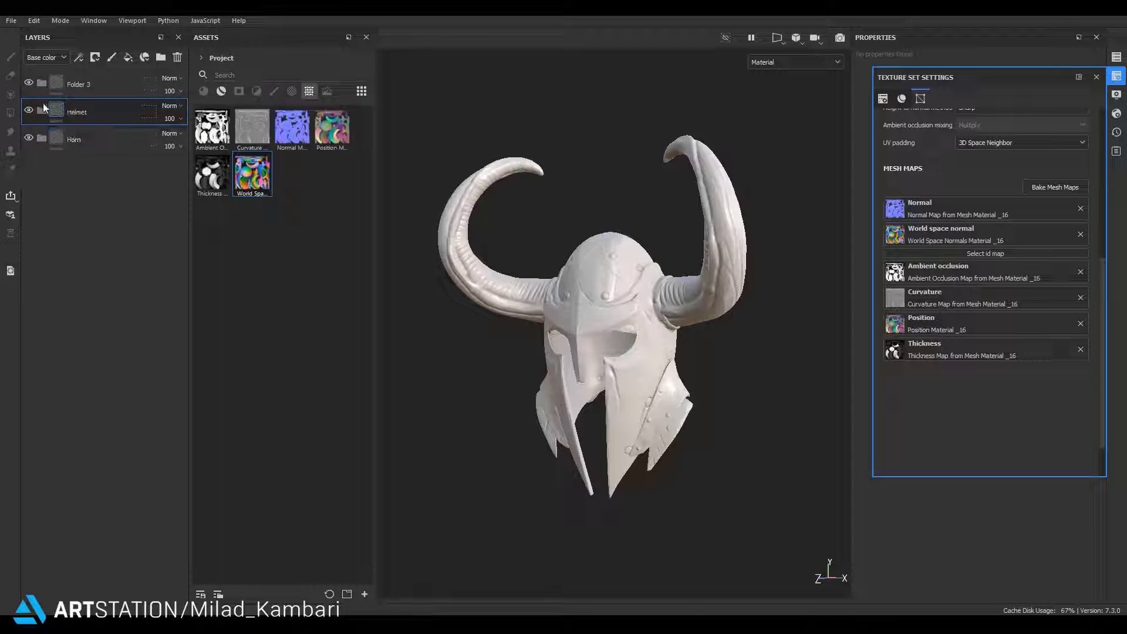
{"action": "double_click", "coordinate": [75, 86]}
{"action": "type", "text": "De"}
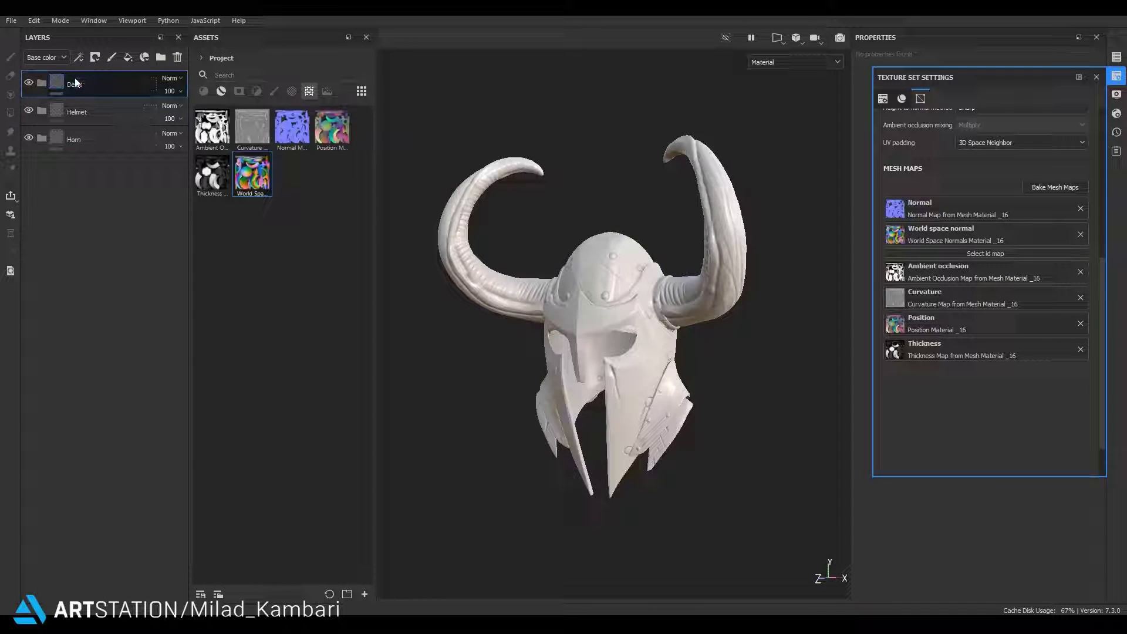
{"action": "key", "text": "Return"}
Add three fill layers and nest one inside each of the Horn, Helmet and Decal folders
{"action": "left_click", "coordinate": [128, 57]}
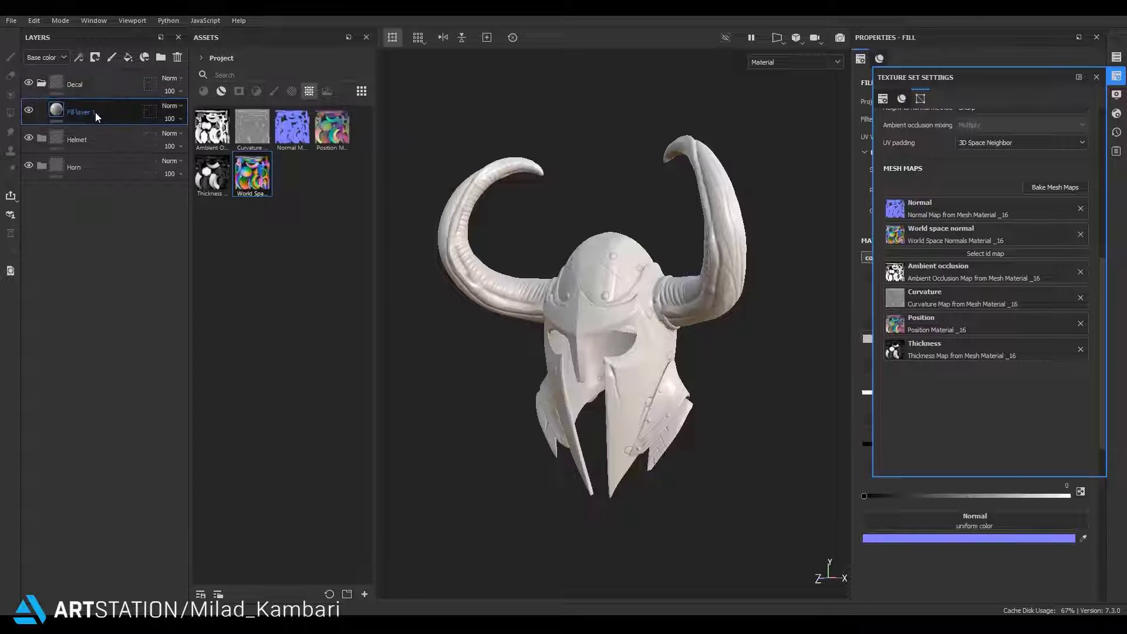
{"action": "left_click", "coordinate": [128, 57]}
{"action": "left_click_drag", "start_coordinate": [76, 166], "coordinate": [86, 213]}
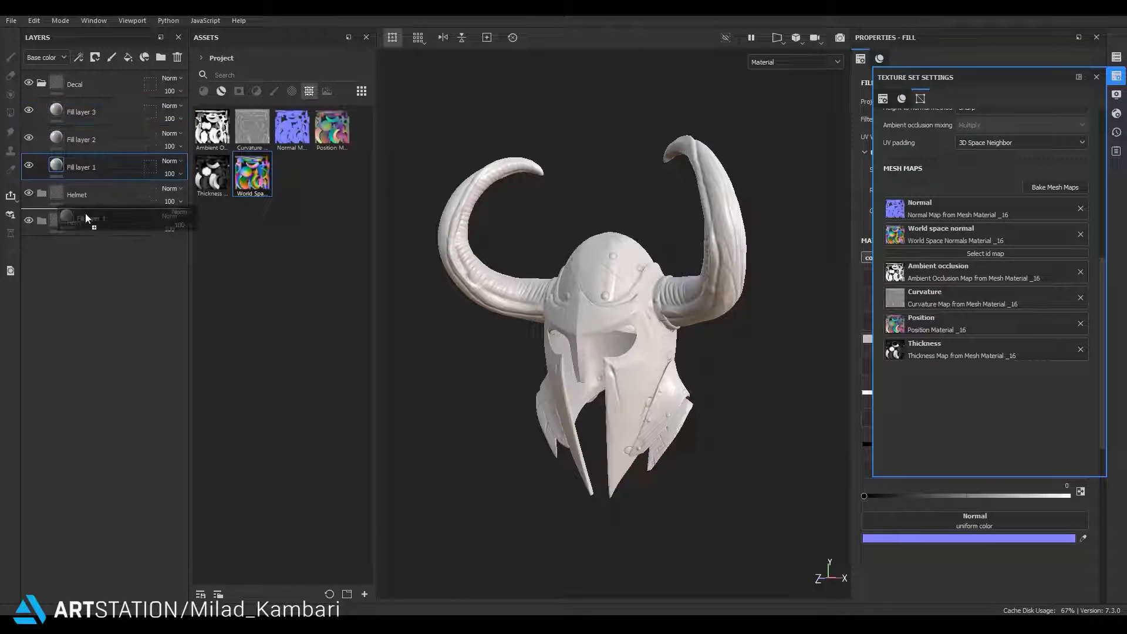
{"action": "left_click", "coordinate": [87, 139]}
{"action": "left_click_drag", "start_coordinate": [91, 167], "coordinate": [92, 126]}
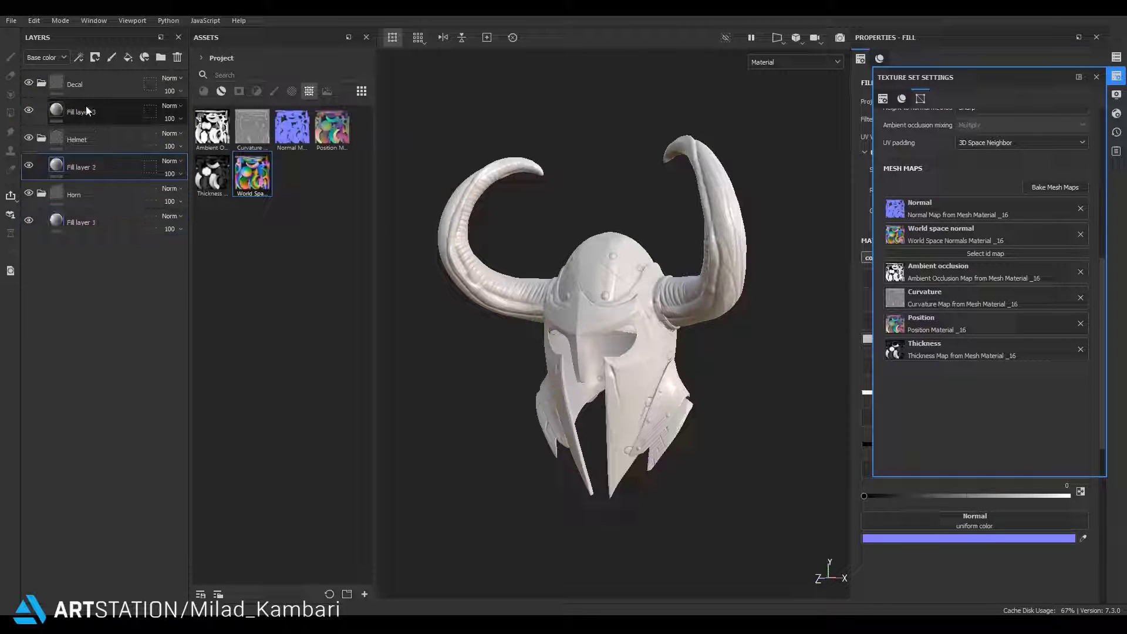
{"action": "left_click", "coordinate": [83, 111]}
Set Fill layer 3's base color to red DE1A1A
{"action": "left_click", "coordinate": [1096, 77]}
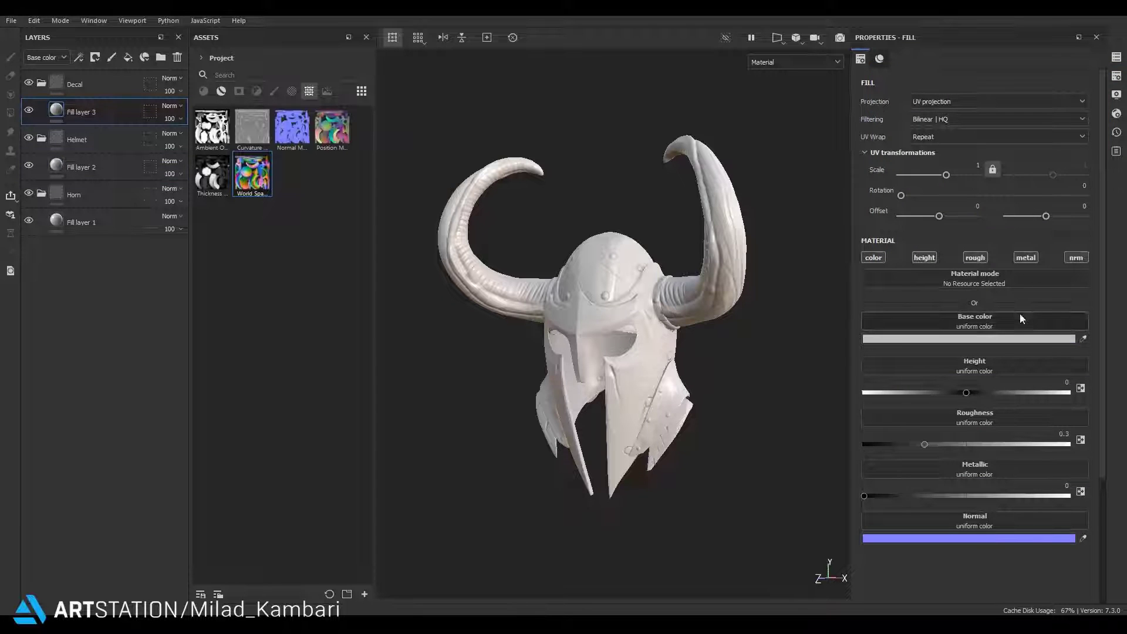
{"action": "left_click", "coordinate": [998, 339]}
{"action": "left_click", "coordinate": [1058, 335]}
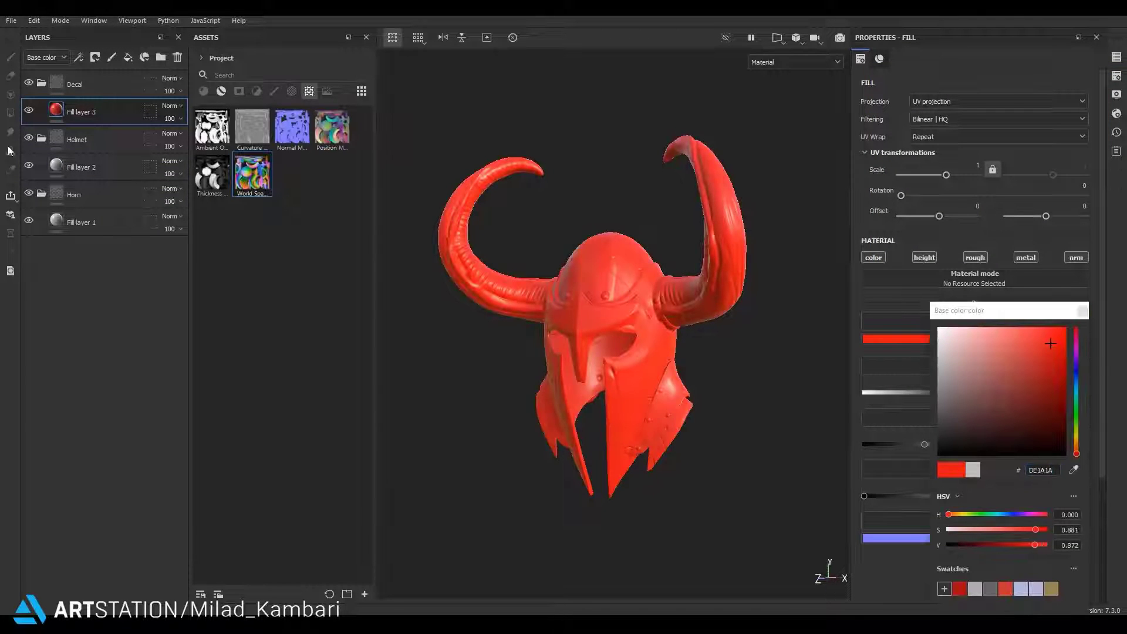
Delete Fill layer 3, give the Decal folder a black mask and the Helmet folder a white mask
{"action": "key", "text": "Delete"}
{"action": "right_click", "coordinate": [75, 83]}
{"action": "left_click", "coordinate": [93, 99]}
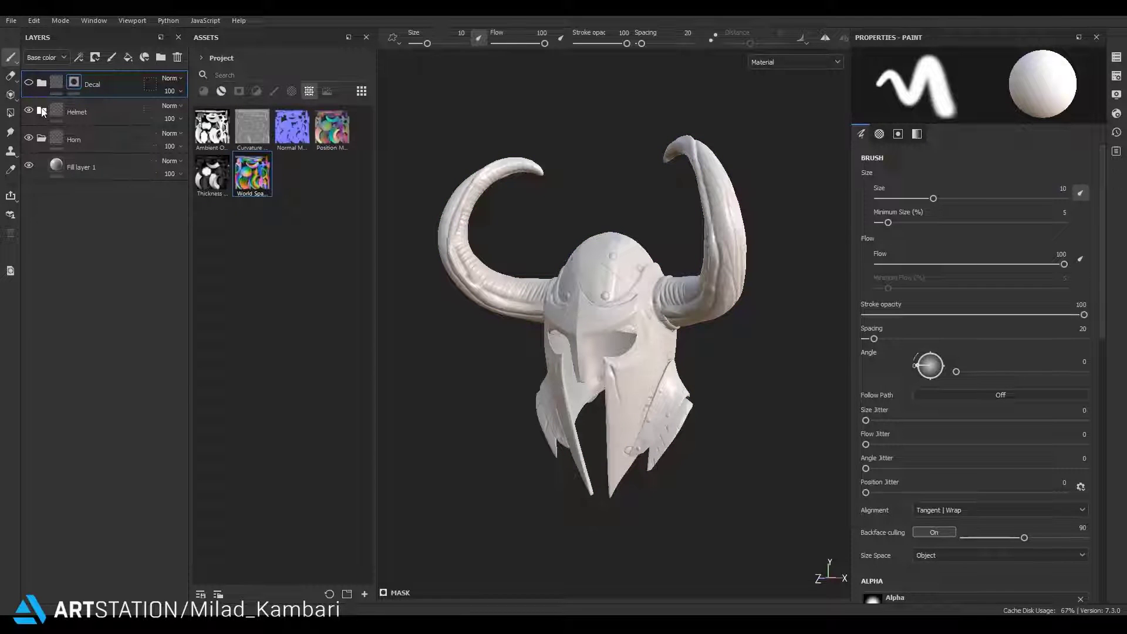
{"action": "right_click", "coordinate": [82, 115]}
{"action": "left_click", "coordinate": [128, 122]}
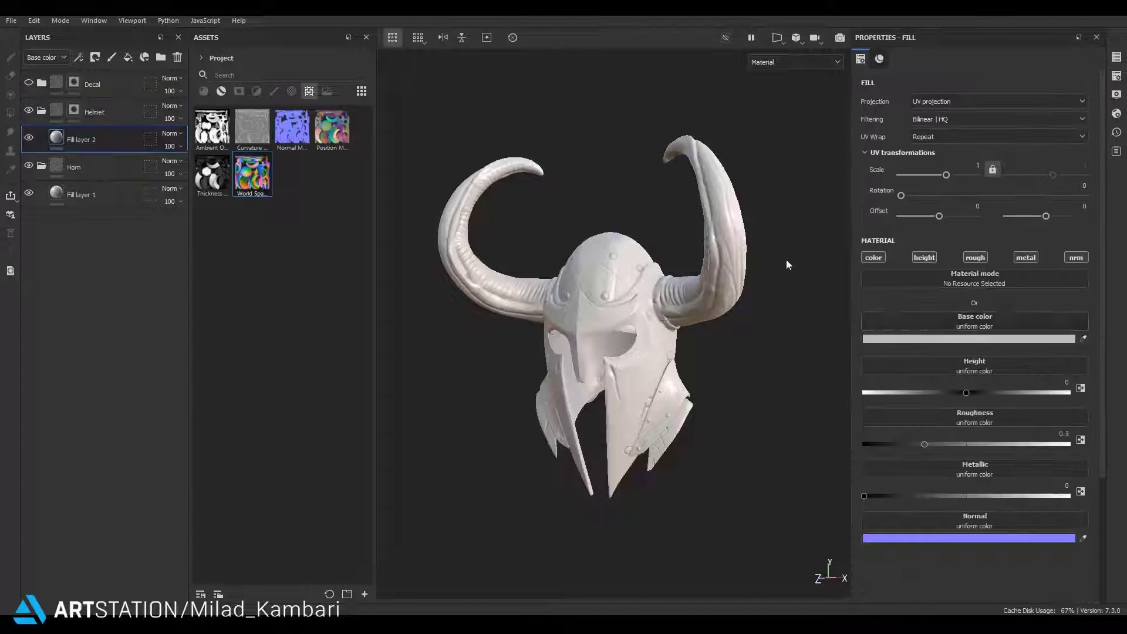
Change the helmet fill layer's base color to green
{"action": "left_click", "coordinate": [998, 339]}
{"action": "left_click", "coordinate": [1020, 345]}
{"action": "left_click_drag", "start_coordinate": [1059, 368], "coordinate": [1058, 396]}
Polygon-fill the Helmet mask over the nose guard, dome, face guard, brow band and cheek strip
{"action": "left_click", "coordinate": [76, 116]}
{"action": "right_click", "coordinate": [76, 116]}
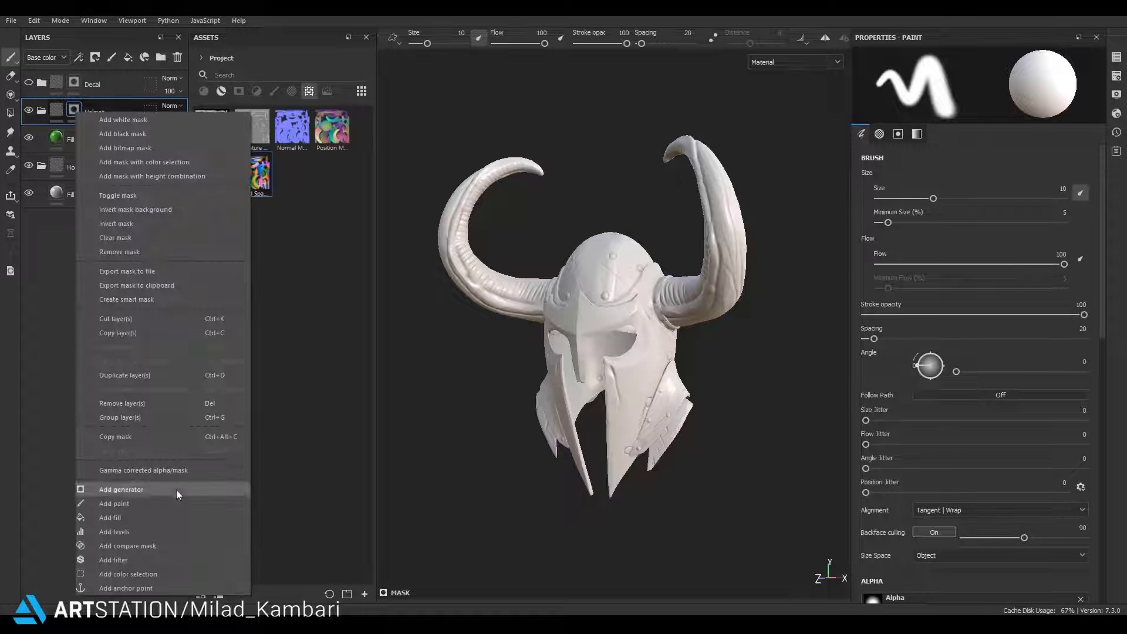
{"action": "left_click", "coordinate": [126, 486]}
{"action": "left_click", "coordinate": [9, 113]}
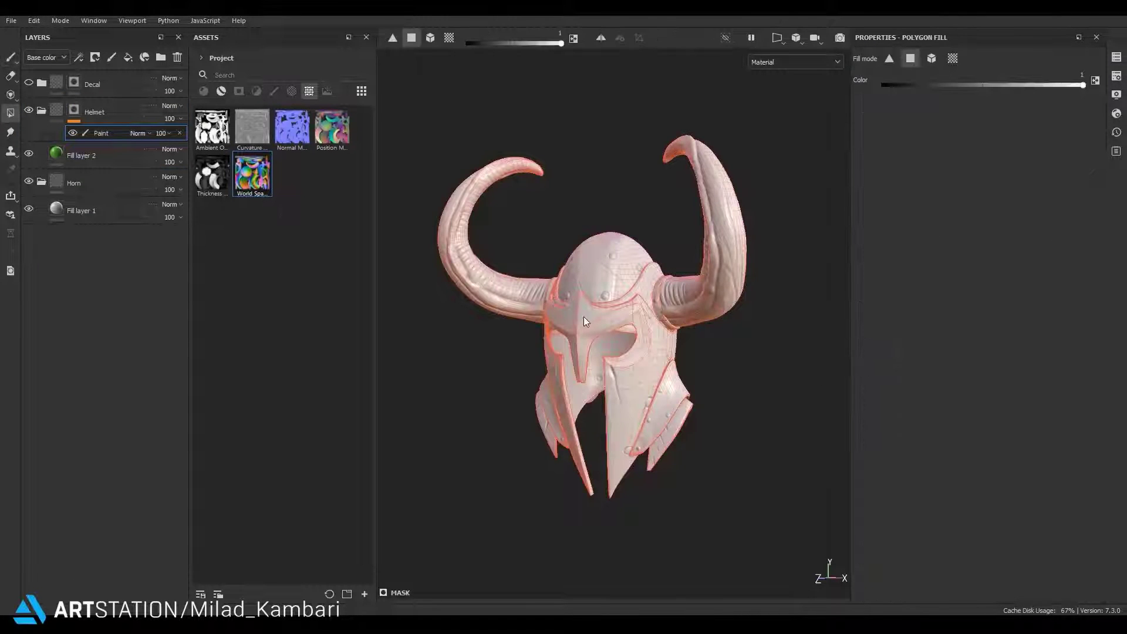
{"action": "scroll", "coordinate": [585, 321], "scroll_direction": "up", "scroll_amount": 2}
{"action": "left_click", "coordinate": [587, 321]}
{"action": "left_click", "coordinate": [431, 37]}
{"action": "left_click_drag", "start_coordinate": [589, 277], "coordinate": [593, 325]}
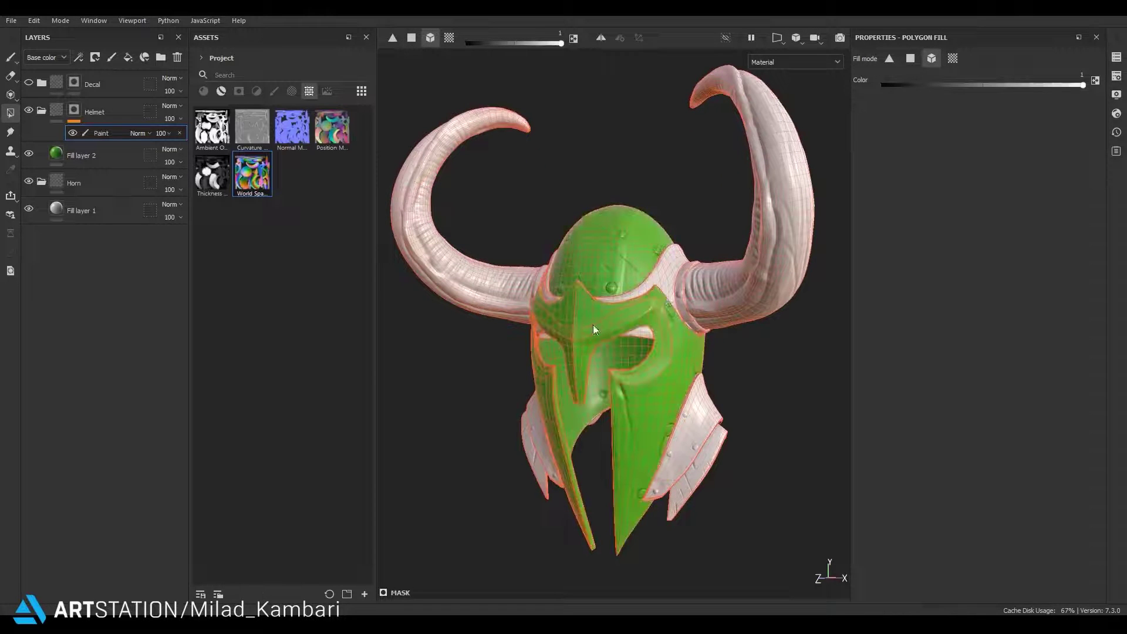
{"action": "left_click", "coordinate": [664, 278]}
{"action": "left_click", "coordinate": [696, 469]}
{"action": "mouse_move", "coordinate": [696, 470]}
{"action": "left_mouse_down", "text": "alt"}
{"action": "mouse_move", "coordinate": [452, 462]}
{"action": "mouse_move", "coordinate": [637, 300]}
{"action": "left_mouse_up", "text": "alt"}
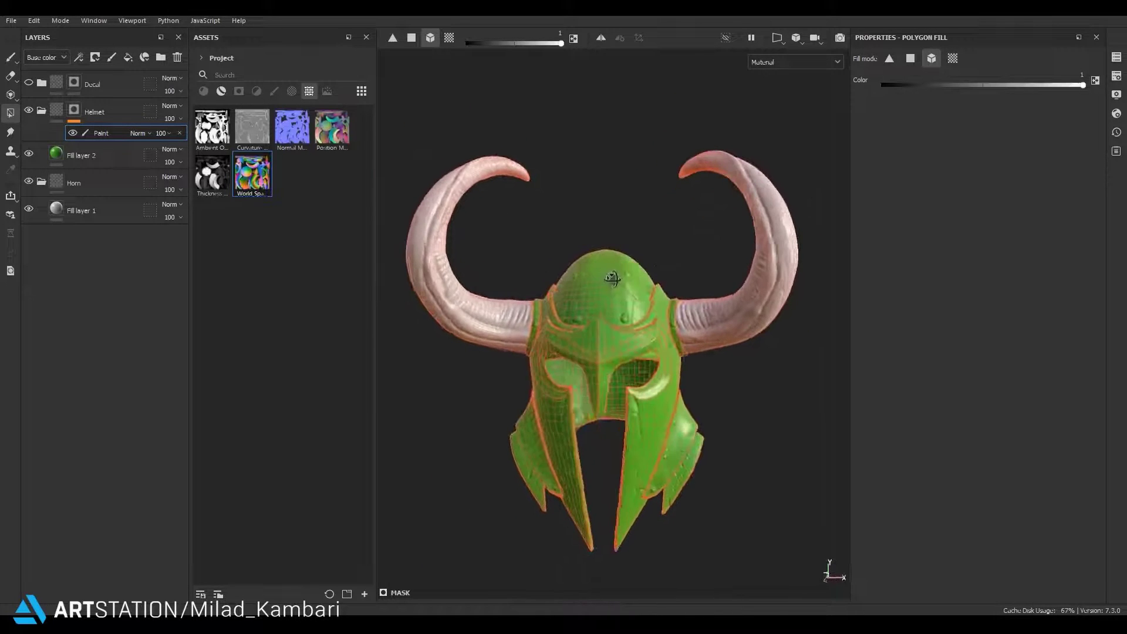
Collapse the Helmet folder and add a mask with a paint effect to the Horn folder
{"action": "left_click", "coordinate": [54, 114]}
{"action": "left_click", "coordinate": [41, 110]}
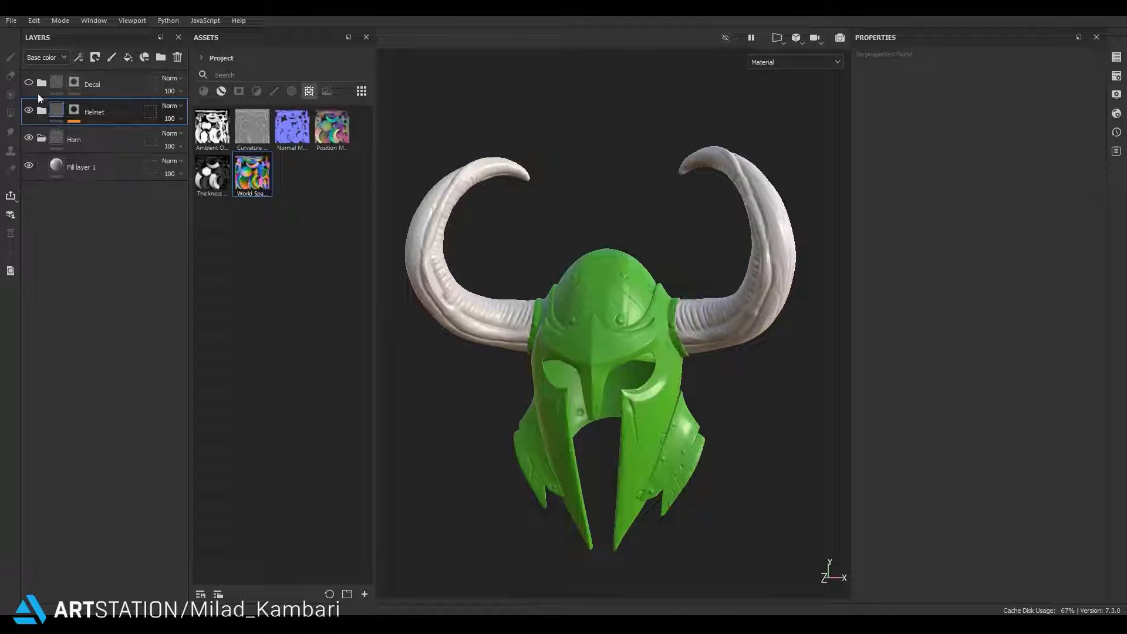
{"action": "left_click", "coordinate": [79, 136]}
{"action": "right_click", "coordinate": [79, 136]}
{"action": "left_click", "coordinate": [129, 39]}
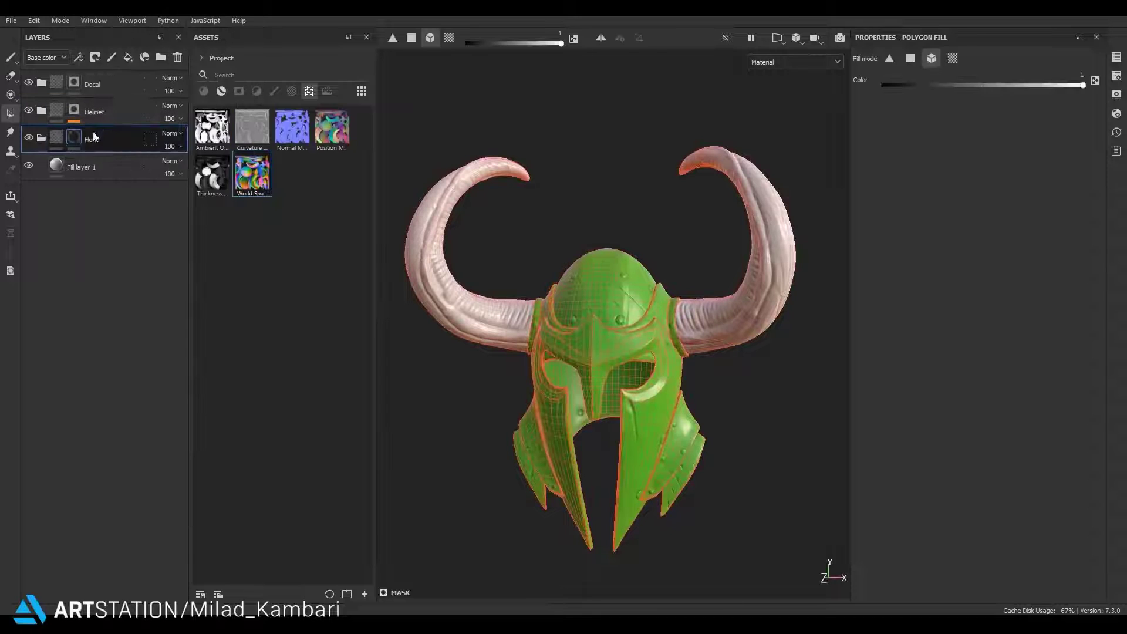
{"action": "right_click", "coordinate": [74, 137]}
{"action": "left_click", "coordinate": [129, 536]}
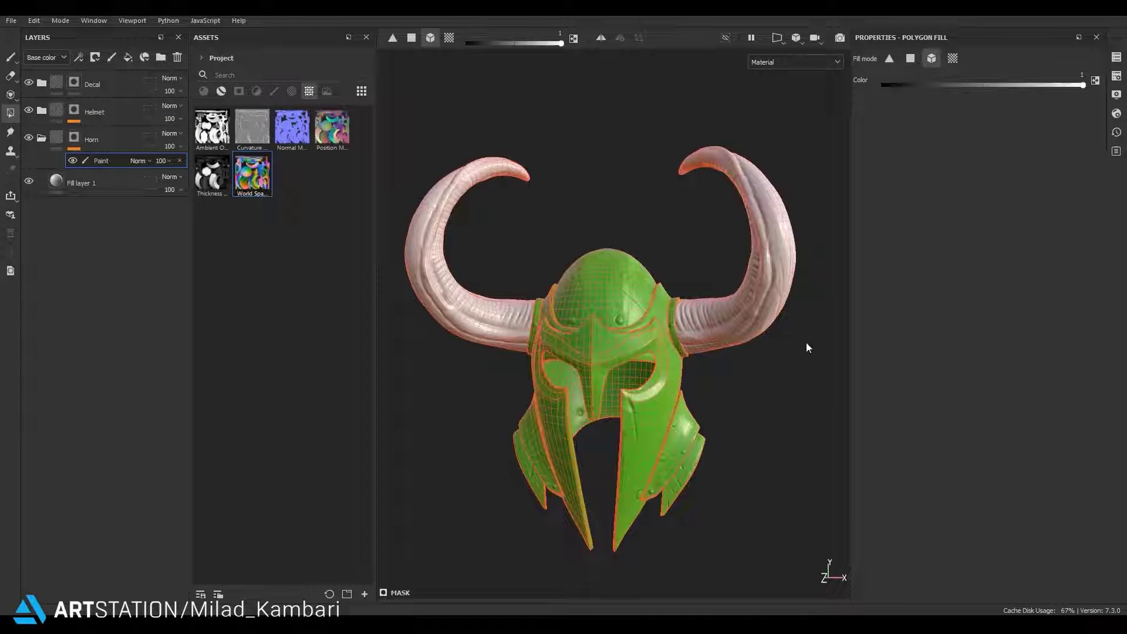
Set the horn fill layer's base color to orange D35314
{"action": "left_click", "coordinate": [52, 187]}
{"action": "left_click", "coordinate": [889, 338]}
{"action": "left_click", "coordinate": [1021, 333]}
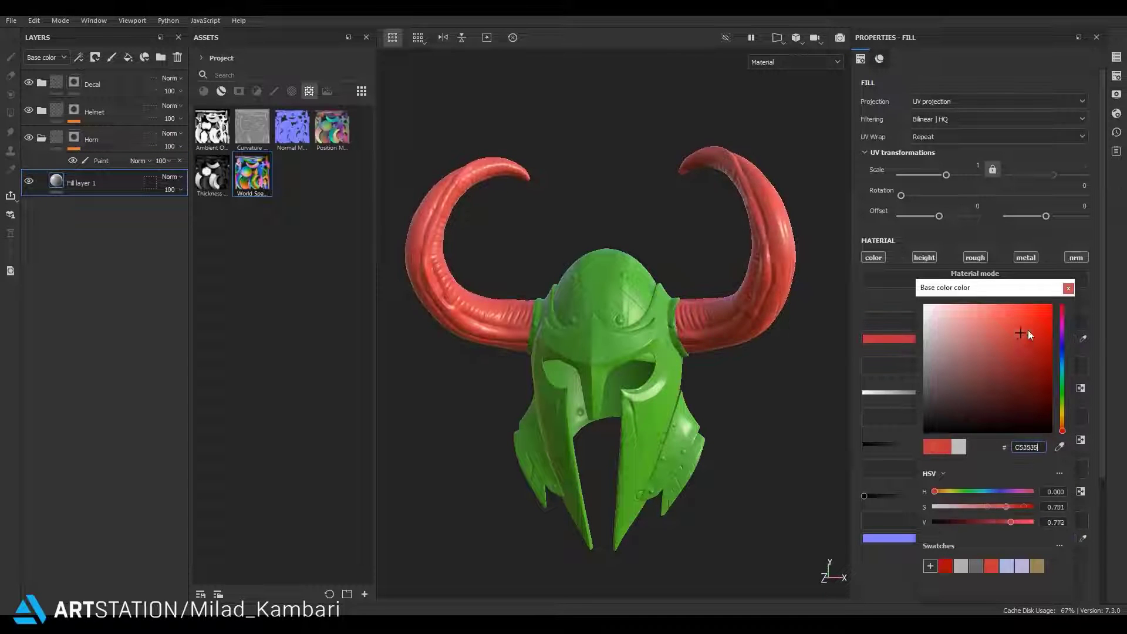
{"action": "left_click_drag", "start_coordinate": [1028, 333], "coordinate": [1039, 326]}
{"action": "left_click_drag", "start_coordinate": [1062, 406], "coordinate": [1062, 427]}
{"action": "mouse_move", "coordinate": [675, 275]}
{"action": "left_mouse_down", "text": "alt"}
{"action": "mouse_move", "coordinate": [503, 274]}
{"action": "mouse_move", "coordinate": [598, 260]}
{"action": "left_mouse_up", "text": "alt"}
{"action": "left_click", "coordinate": [43, 139]}
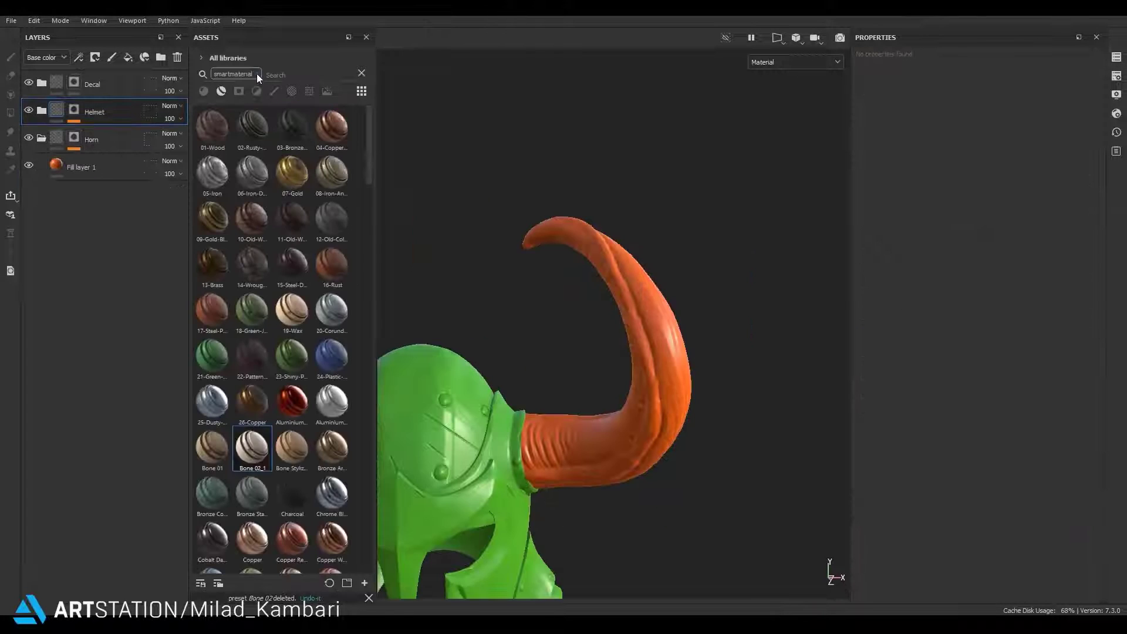
Search assets for 'Bone' and add the Bone 01 and Bone 02_1 materials to the horns
{"action": "left_click", "coordinate": [256, 74]}
{"action": "type", "text": "Bone"}
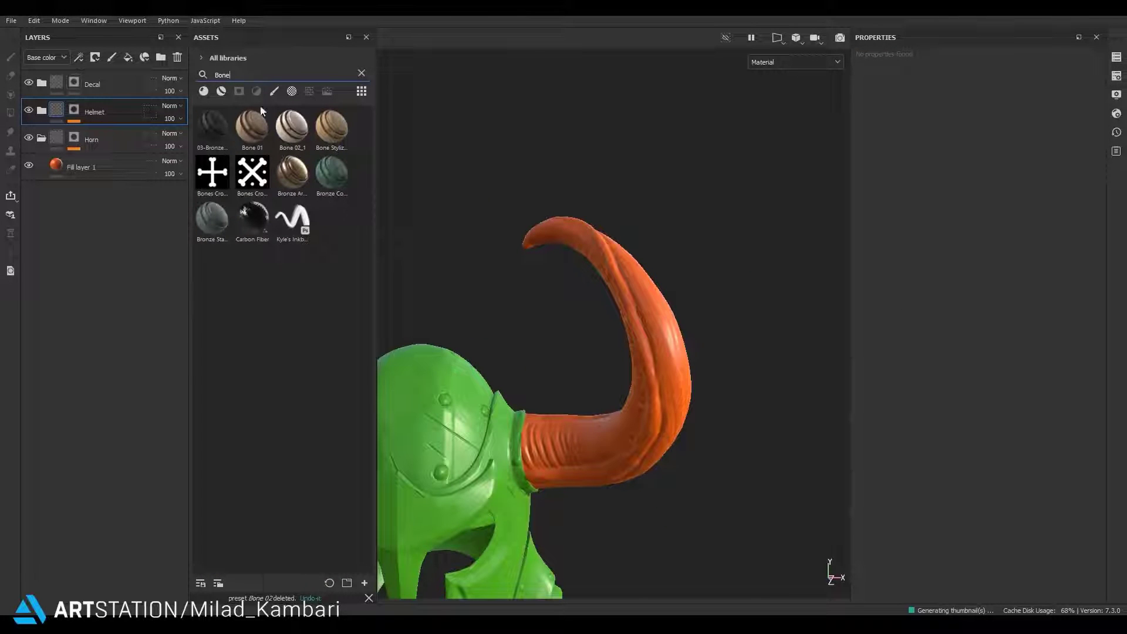
{"action": "left_click_drag", "start_coordinate": [262, 133], "coordinate": [123, 154]}
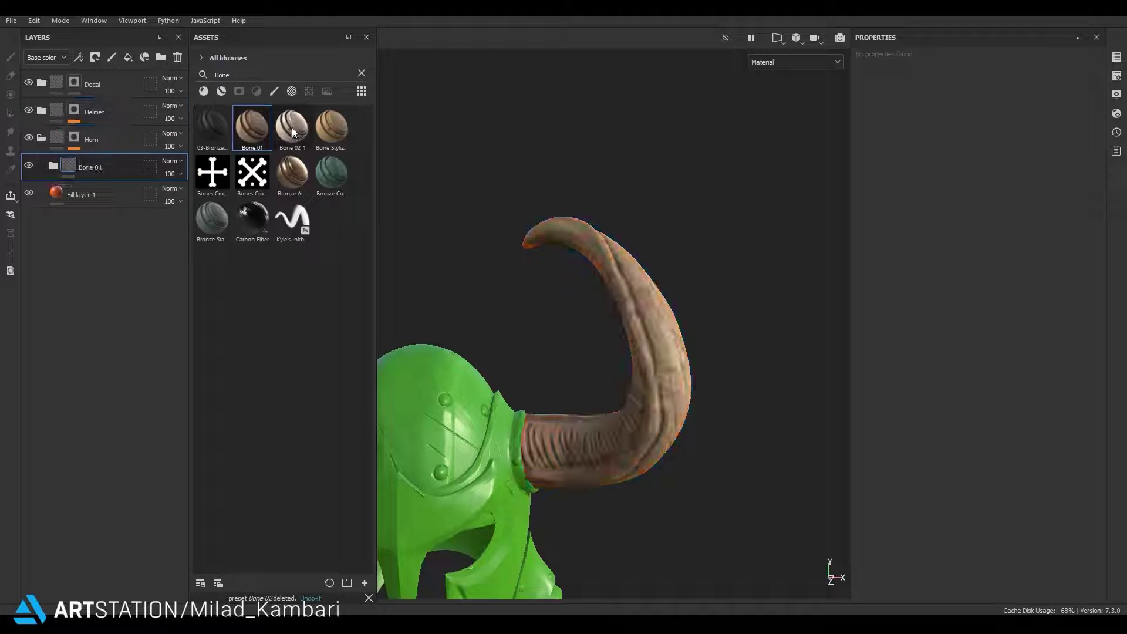
{"action": "mouse_move", "coordinate": [292, 127]}
{"action": "left_mouse_down"}
{"action": "mouse_move", "coordinate": [143, 191]}
{"action": "mouse_move", "coordinate": [111, 163]}
{"action": "left_mouse_up"}
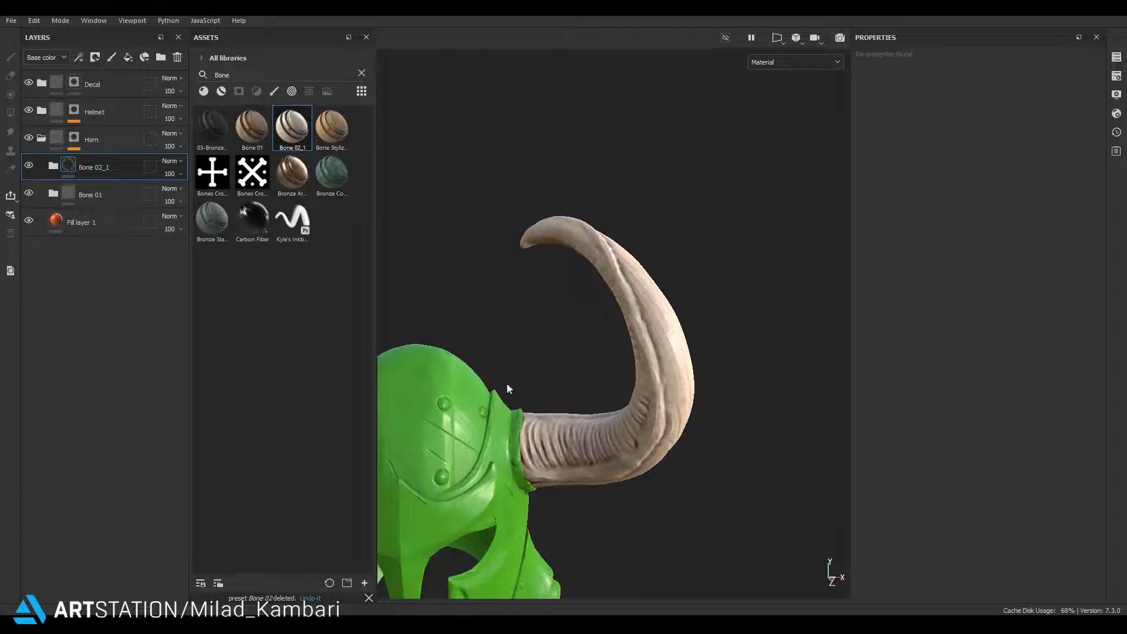
Delete the old orange horn fill layer, leaving the two bone materials
{"action": "left_click", "coordinate": [81, 222]}
{"action": "key", "text": "Delete"}
{"action": "left_click", "coordinate": [94, 111]}
{"action": "left_click_drag", "start_coordinate": [820, 349], "coordinate": [740, 340], "text": "alt"}
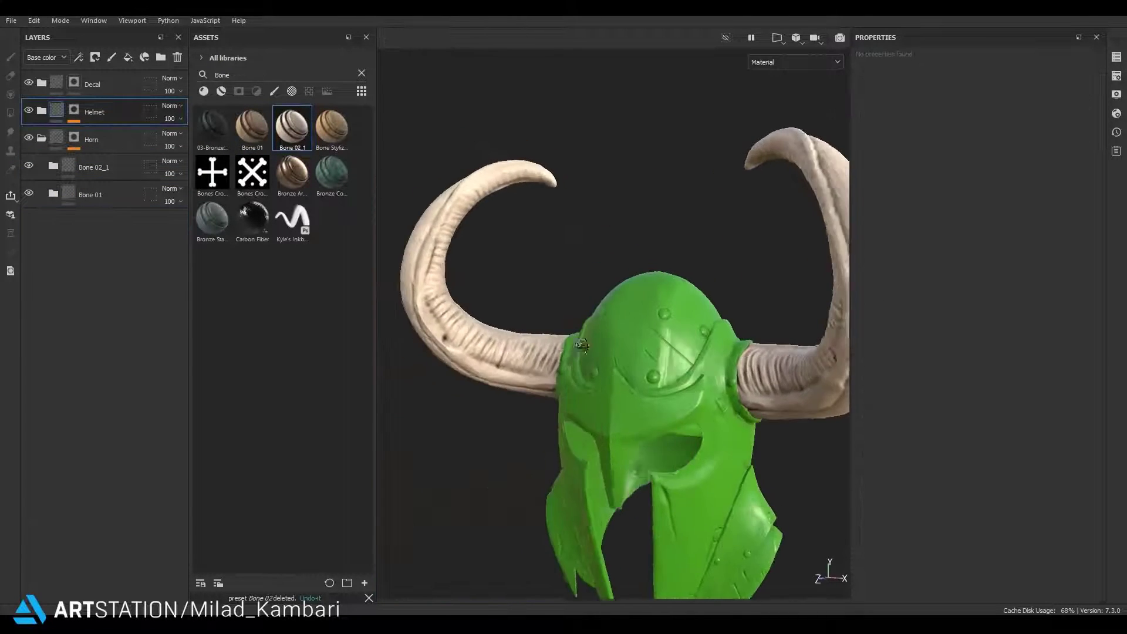
{"action": "left_click", "coordinate": [88, 194]}
Rename the Bone 02_1 folder to Bone 02
{"action": "left_click", "coordinate": [96, 171]}
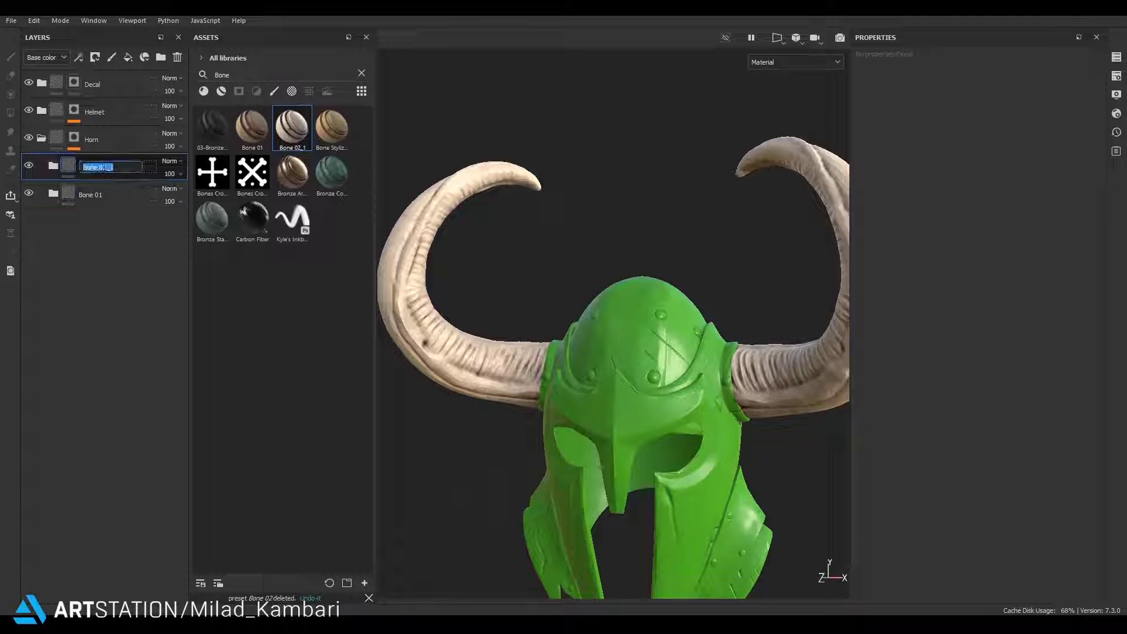
{"action": "double_click", "coordinate": [96, 167]}
{"action": "key", "text": "BackSpace"}
{"action": "key", "text": "BackSpace"}
{"action": "key", "text": "Return"}
Give Bone 02 a black mask holding an empty generator effect
{"action": "right_click", "coordinate": [113, 169]}
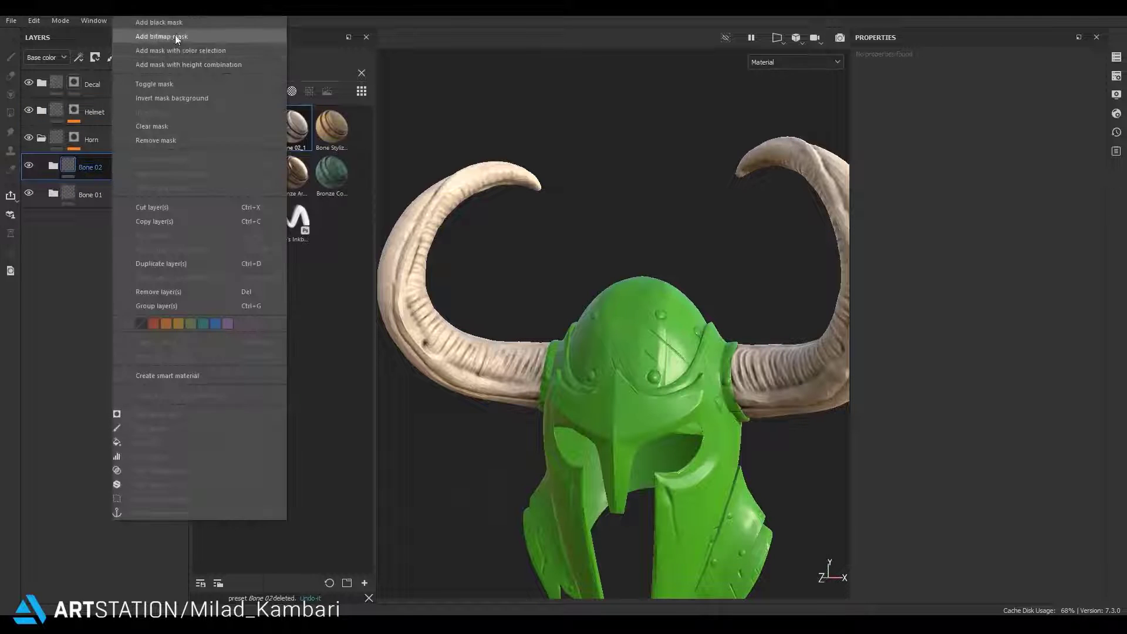
{"action": "left_click", "coordinate": [175, 34]}
{"action": "right_click", "coordinate": [84, 167]}
{"action": "left_click", "coordinate": [121, 378]}
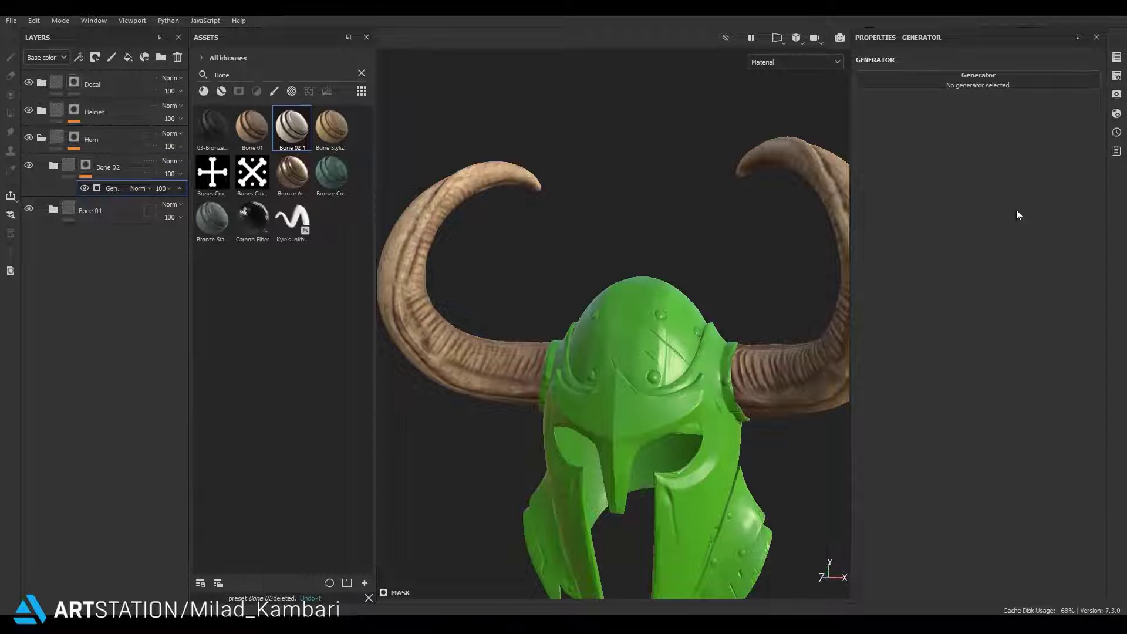
Apply the Dirt generator to Bone 02's mask and display the mask in the viewport
{"action": "left_click", "coordinate": [941, 86]}
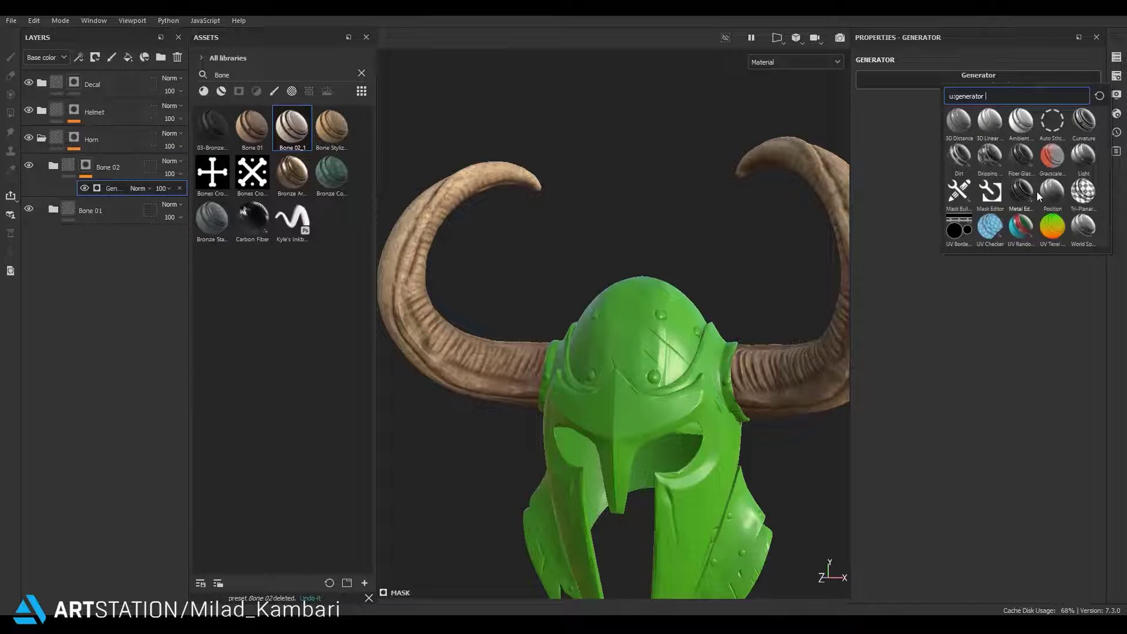
{"action": "left_click", "coordinate": [959, 156]}
{"action": "left_click_drag", "start_coordinate": [675, 352], "coordinate": [516, 352], "text": "alt"}
{"action": "left_click", "coordinate": [108, 188], "text": "alt"}
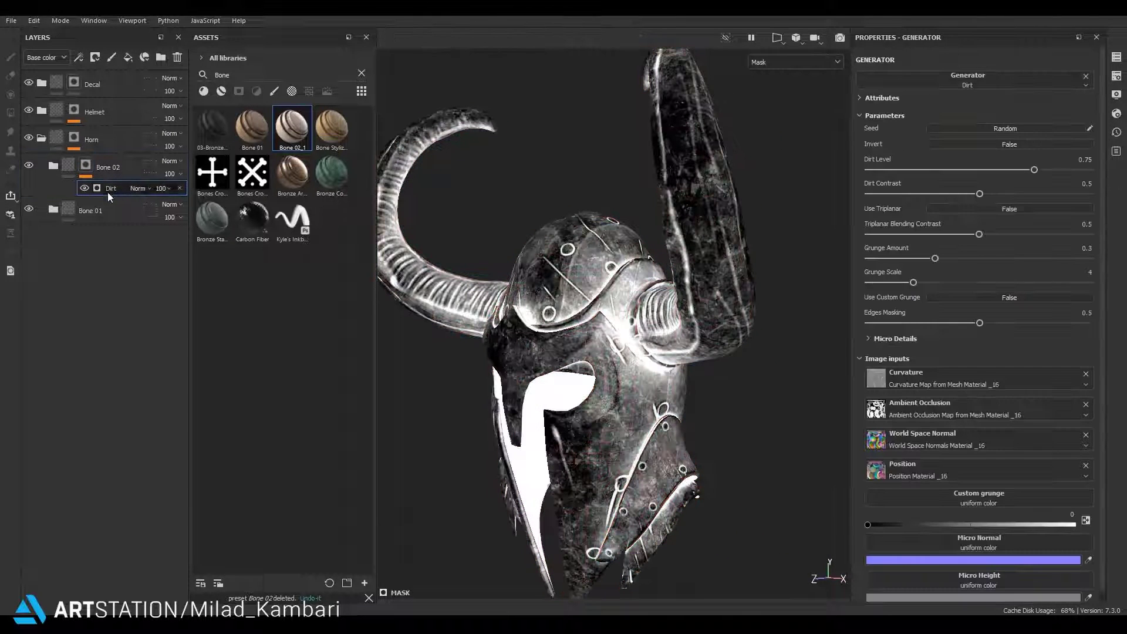
Set Dirt Level ~0.87, Grunge Amount 0.09, Grunge Scale 2, triplanar on, then add a fill layer above
{"action": "left_click_drag", "start_coordinate": [1042, 171], "coordinate": [1062, 171]}
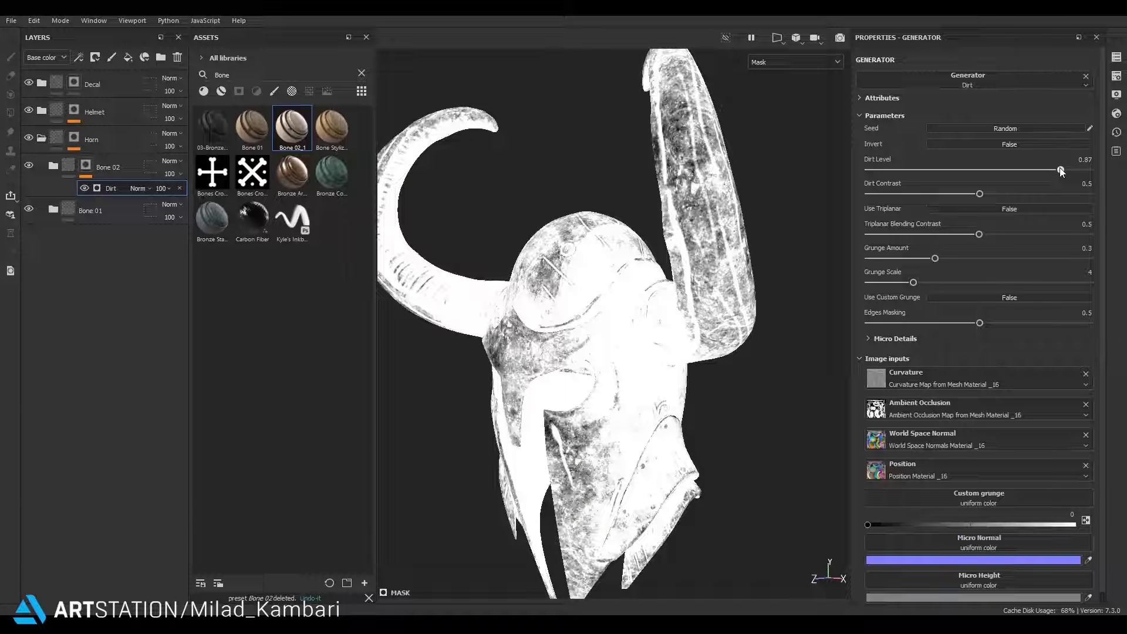
{"action": "mouse_move", "coordinate": [935, 258]}
{"action": "left_mouse_down"}
{"action": "mouse_move", "coordinate": [889, 258]}
{"action": "mouse_move", "coordinate": [869, 283]}
{"action": "mouse_move", "coordinate": [884, 282]}
{"action": "left_mouse_up"}
{"action": "mouse_move", "coordinate": [617, 294]}
{"action": "left_mouse_down", "text": "alt"}
{"action": "mouse_move", "coordinate": [704, 282]}
{"action": "mouse_move", "coordinate": [529, 294]}
{"action": "left_mouse_up", "text": "alt"}
{"action": "left_click", "coordinate": [1010, 209]}
{"action": "left_click", "coordinate": [54, 167]}
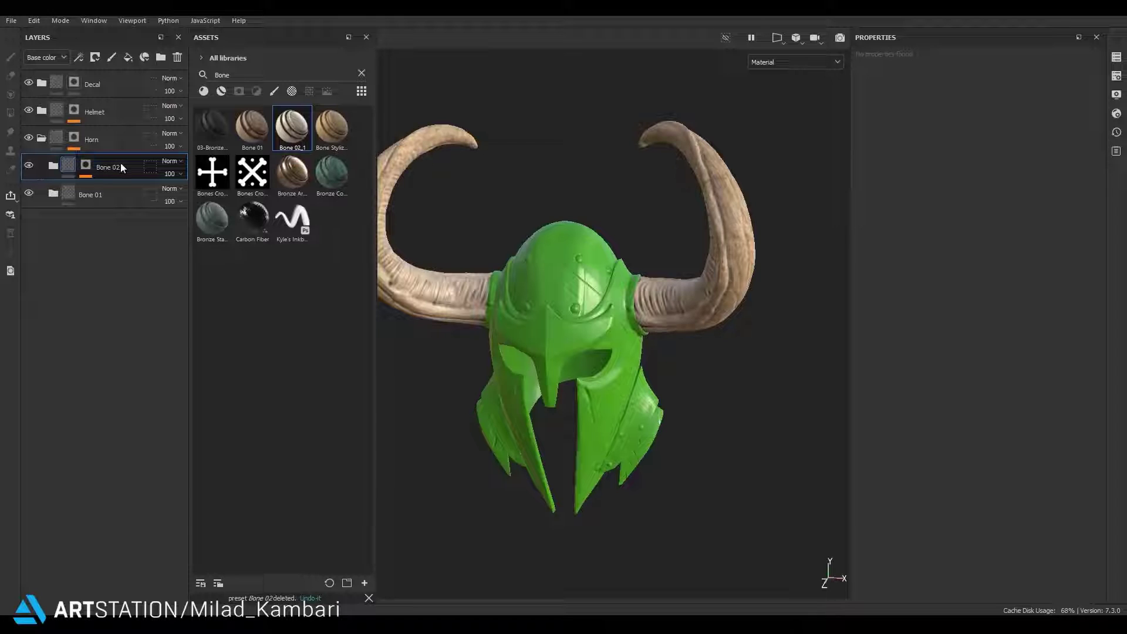
{"action": "left_click", "coordinate": [127, 57]}
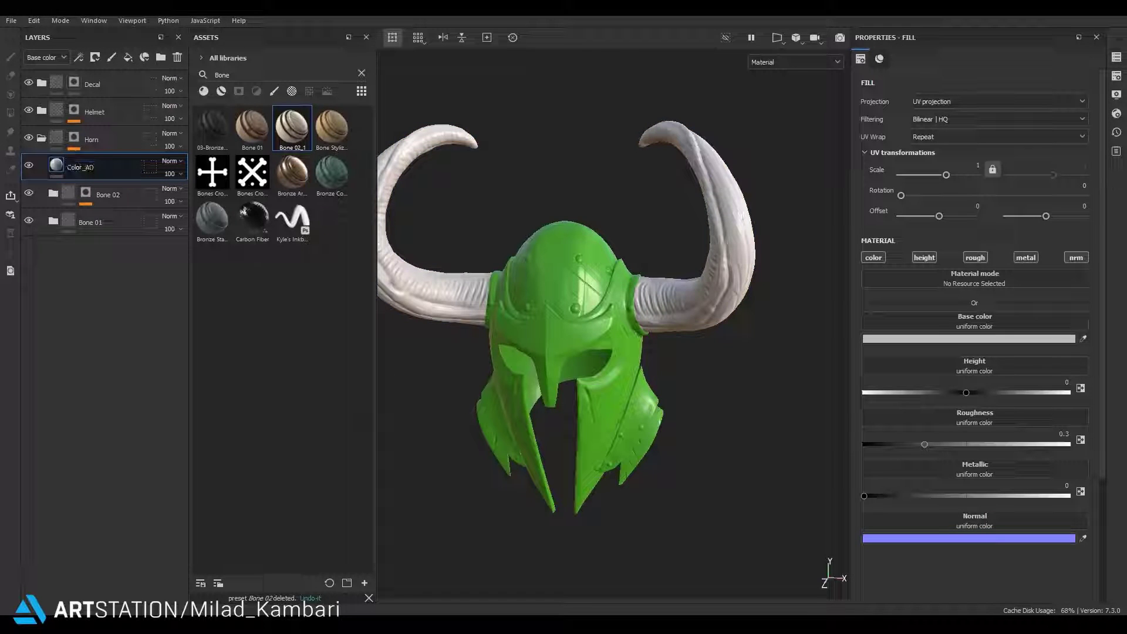
Give the Color_AD layer a black mask with a generator effect
{"action": "right_click", "coordinate": [92, 171]}
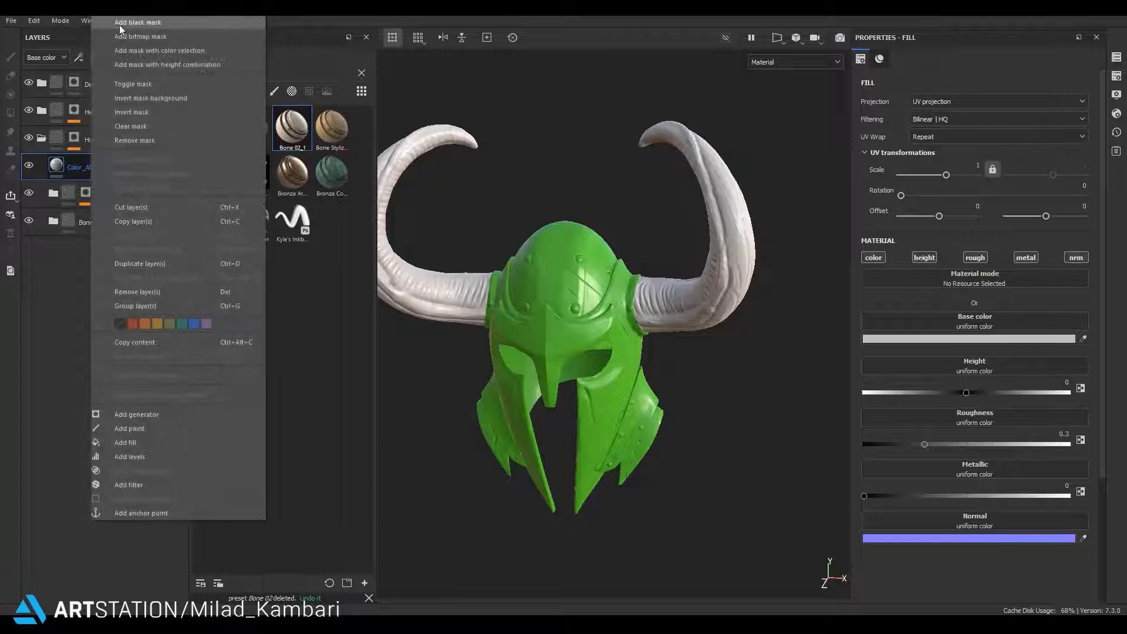
{"action": "left_click", "coordinate": [118, 25]}
{"action": "right_click", "coordinate": [73, 173]}
{"action": "left_click", "coordinate": [116, 364]}
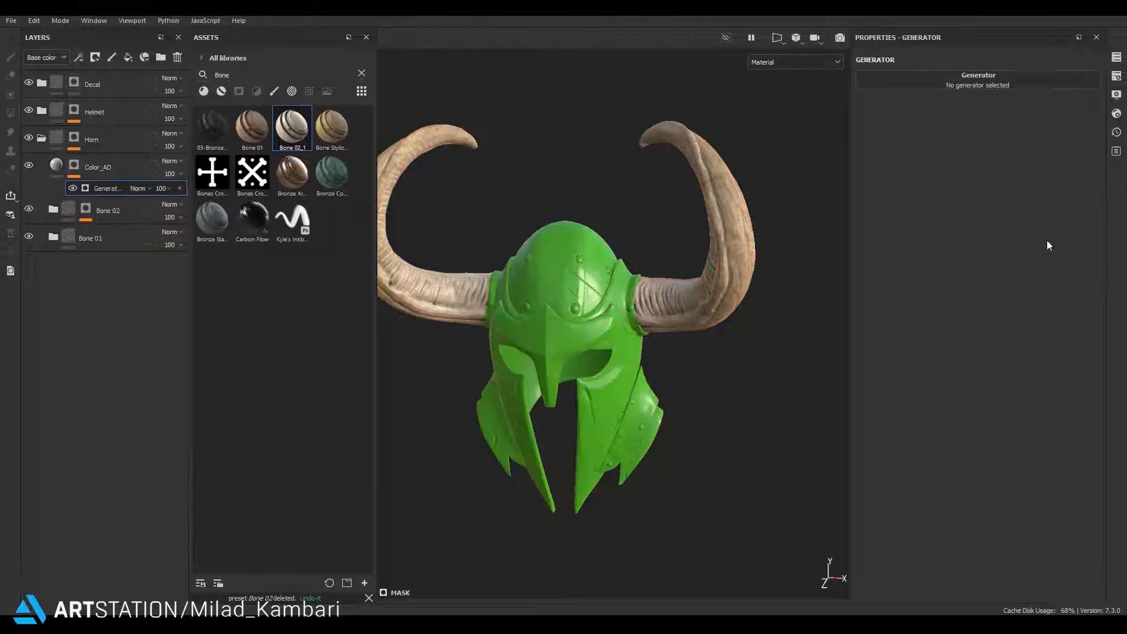
Apply the Ambient Occlusion generator and display the mask in the viewport
{"action": "left_click", "coordinate": [936, 82]}
{"action": "left_click", "coordinate": [1016, 126]}
{"action": "left_click_drag", "start_coordinate": [763, 293], "coordinate": [70, 165], "text": "alt"}
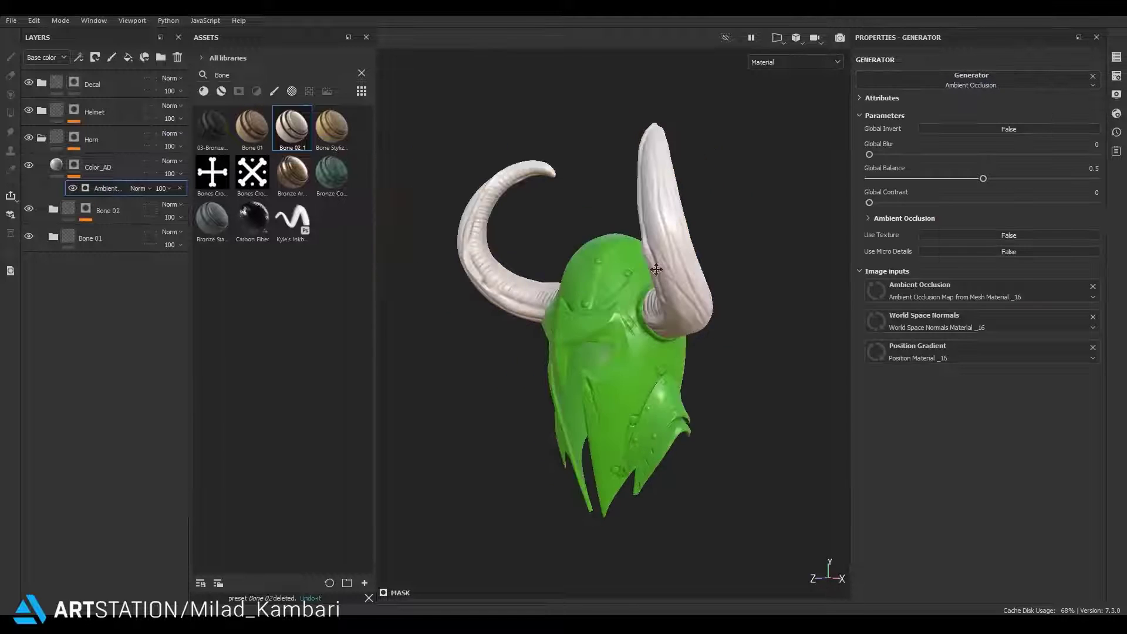
{"action": "left_click", "coordinate": [71, 165], "text": "alt"}
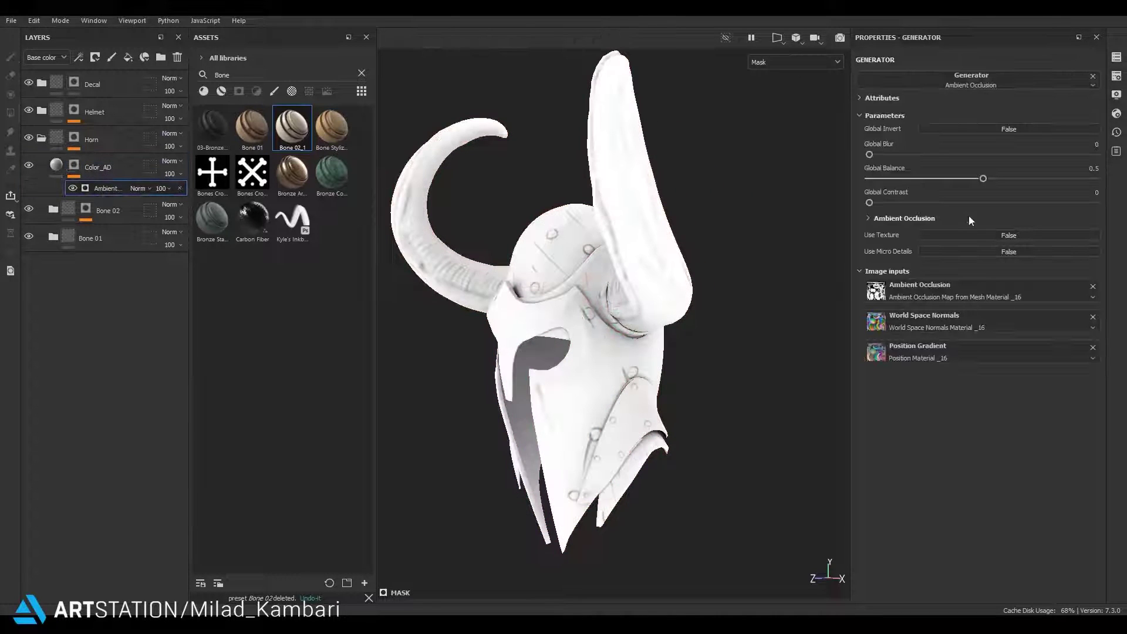
Tune the occlusion to a lower balance, blur 0.21 and contrast 0.18, then add a second generator
{"action": "left_click_drag", "start_coordinate": [896, 181], "coordinate": [878, 179]}
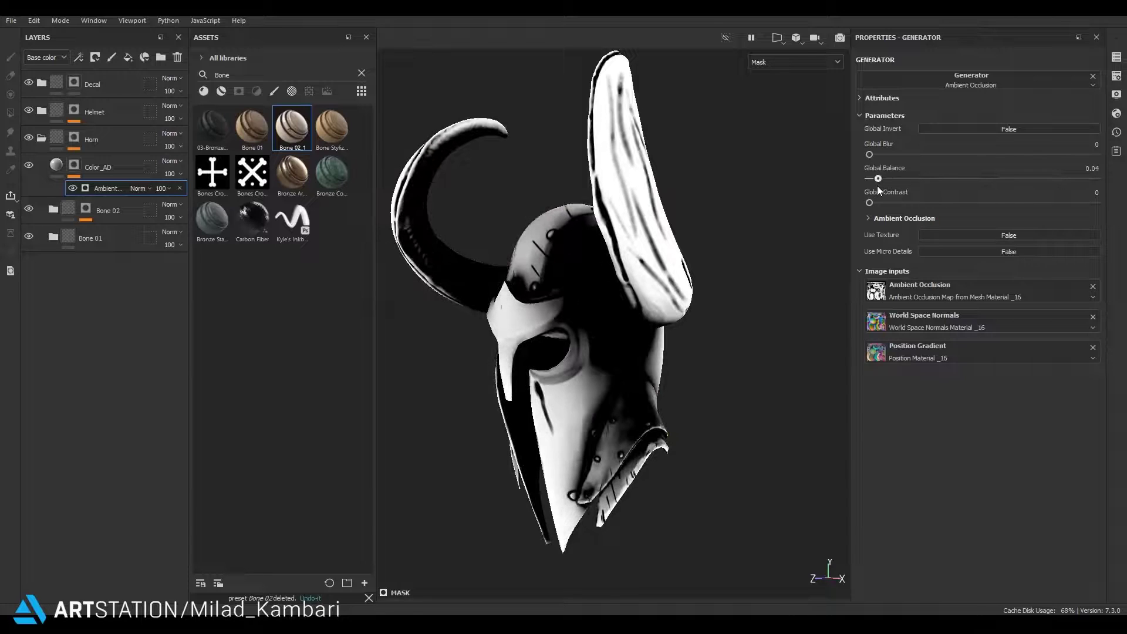
{"action": "left_click_drag", "start_coordinate": [871, 155], "coordinate": [878, 164]}
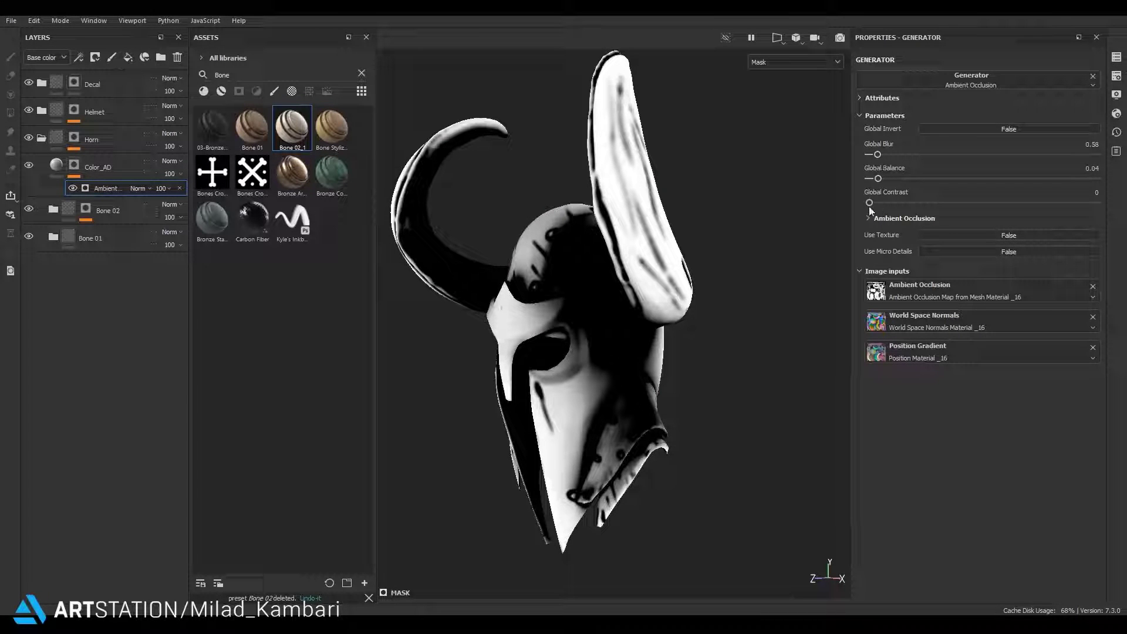
{"action": "left_click_drag", "start_coordinate": [870, 203], "coordinate": [910, 202]}
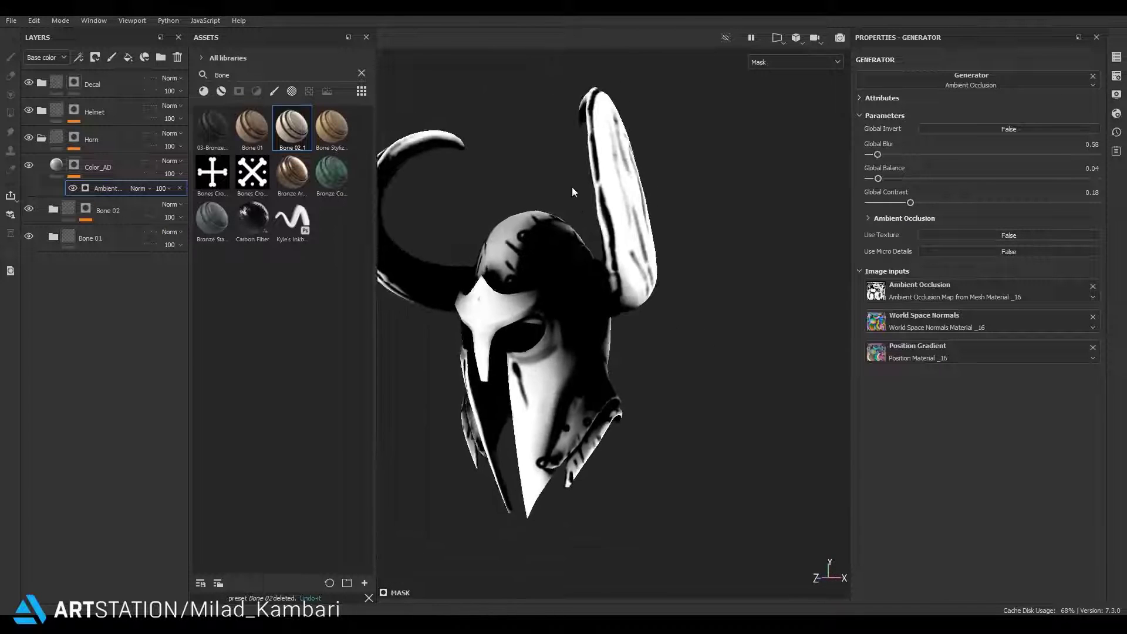
{"action": "left_click_drag", "start_coordinate": [573, 192], "coordinate": [562, 299], "text": "alt"}
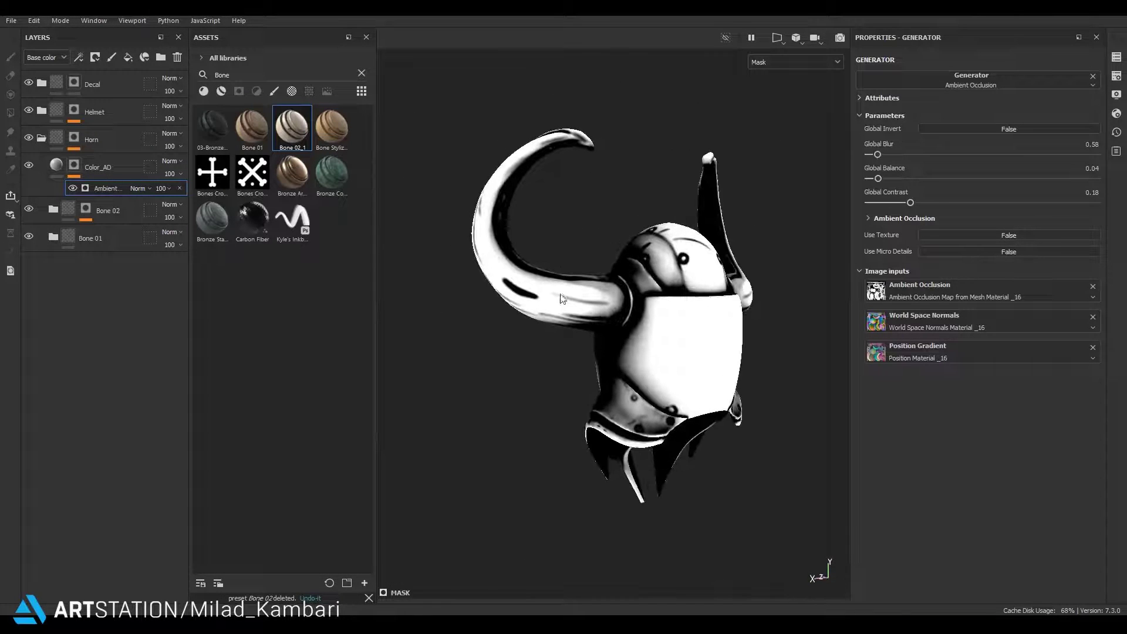
{"action": "left_click_drag", "start_coordinate": [562, 299], "coordinate": [528, 403], "text": "alt"}
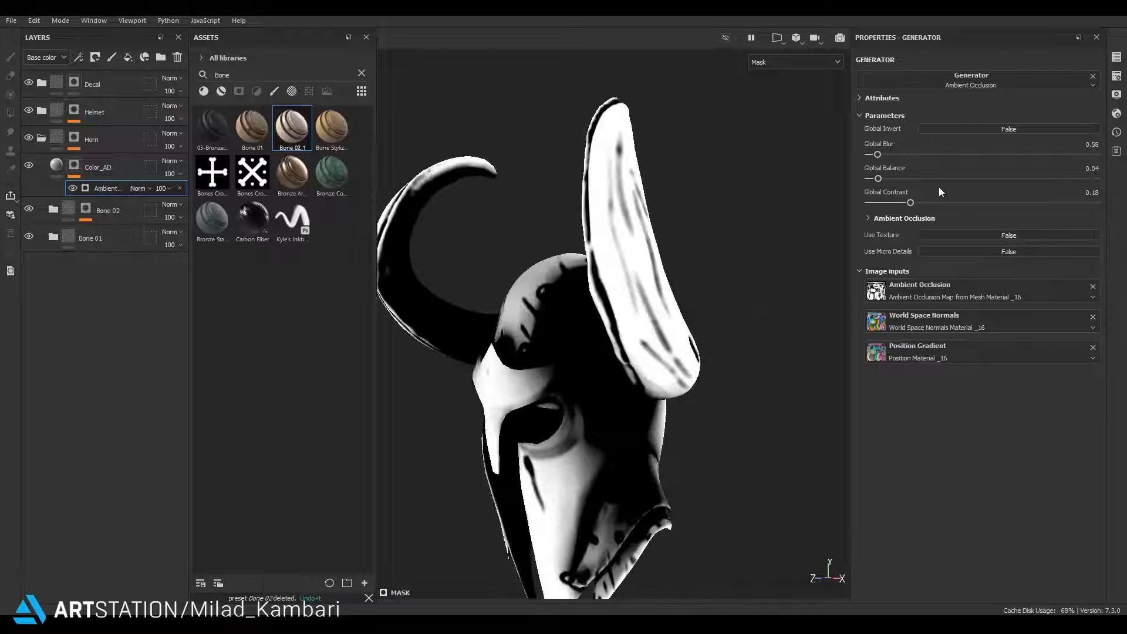
{"action": "left_click_drag", "start_coordinate": [878, 156], "coordinate": [874, 178]}
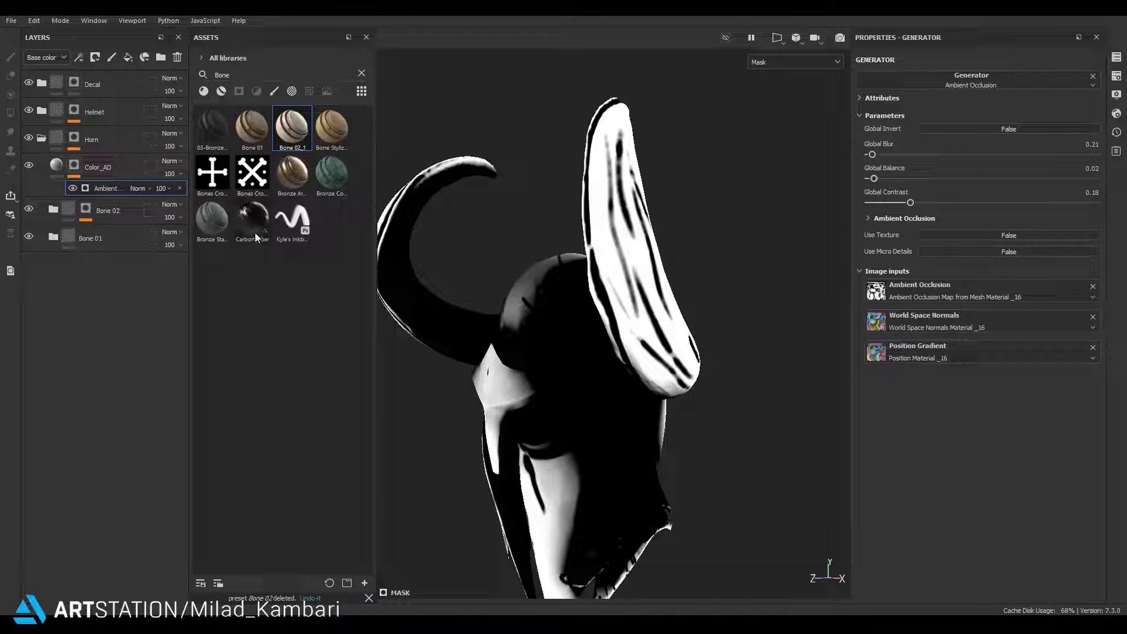
{"action": "right_click", "coordinate": [114, 191]}
{"action": "left_click", "coordinate": [144, 336]}
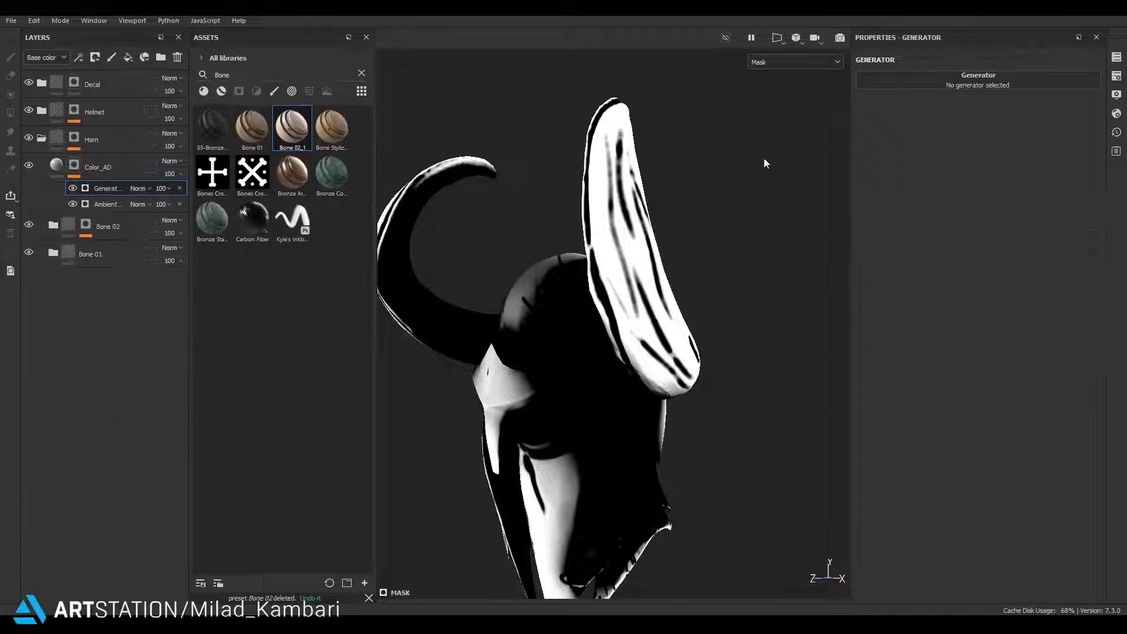
Apply a Curvature generator to the new effect and temporarily hide it
{"action": "left_click", "coordinate": [939, 79]}
{"action": "left_click", "coordinate": [1080, 119]}
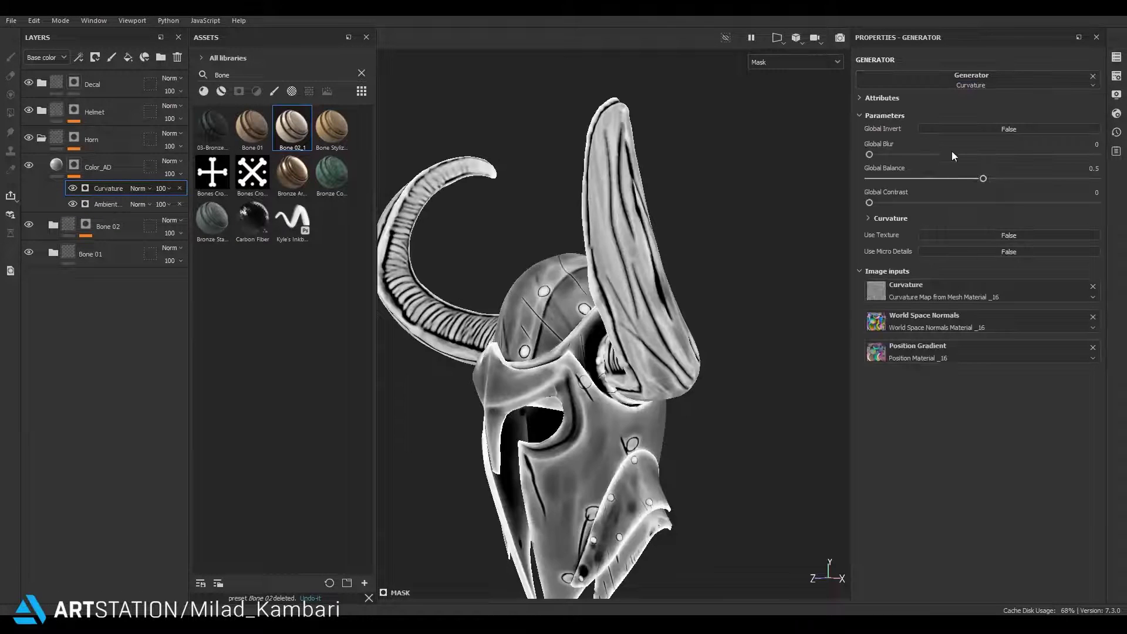
{"action": "mouse_move", "coordinate": [956, 181]}
{"action": "left_mouse_down"}
{"action": "mouse_move", "coordinate": [909, 178]}
{"action": "mouse_move", "coordinate": [875, 155]}
{"action": "left_mouse_up"}
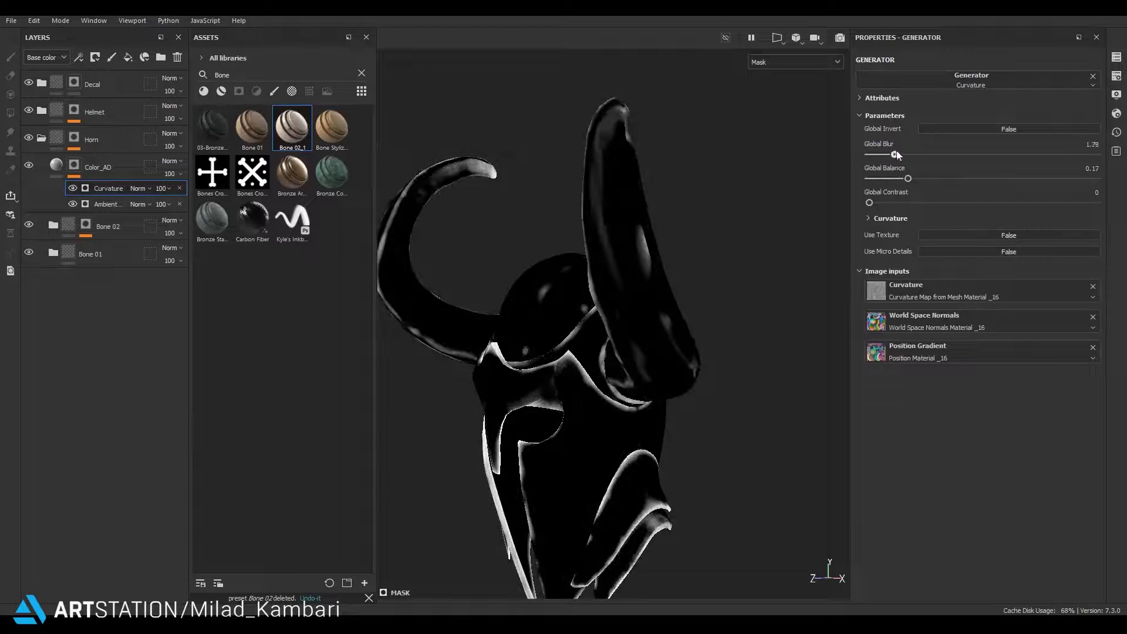
{"action": "left_click", "coordinate": [73, 188]}
{"action": "left_click", "coordinate": [106, 204]}
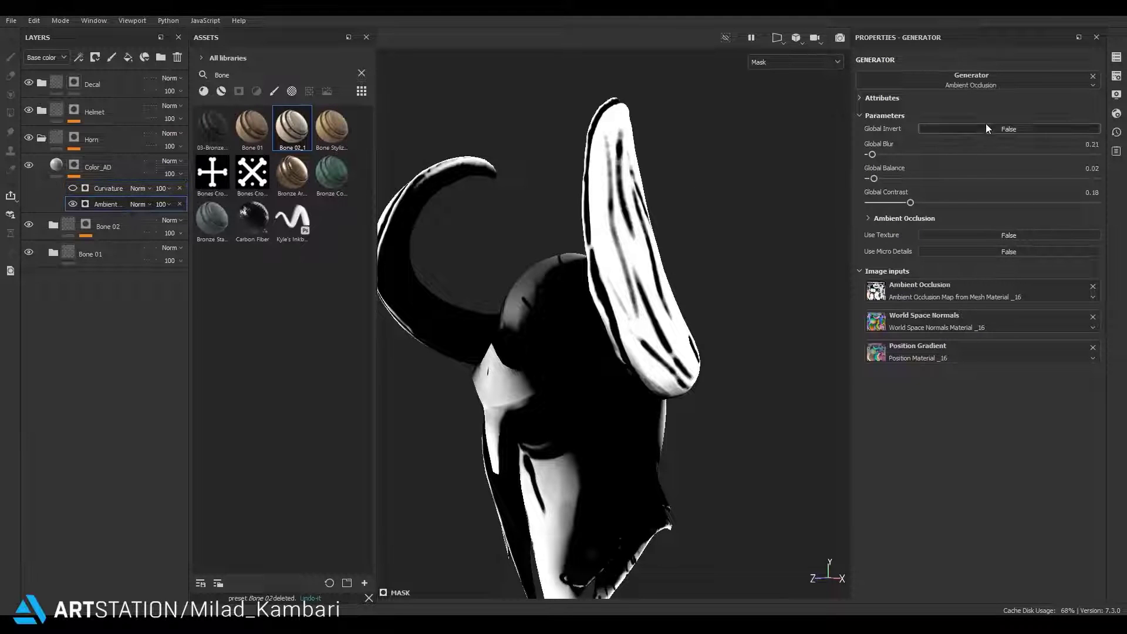
Invert the Ambient Occlusion generator with balance 0.13 and contrast 0.04
{"action": "left_click", "coordinate": [986, 128]}
{"action": "left_click_drag", "start_coordinate": [875, 179], "coordinate": [878, 180]}
{"action": "left_click_drag", "start_coordinate": [672, 297], "coordinate": [693, 246], "text": "alt"}
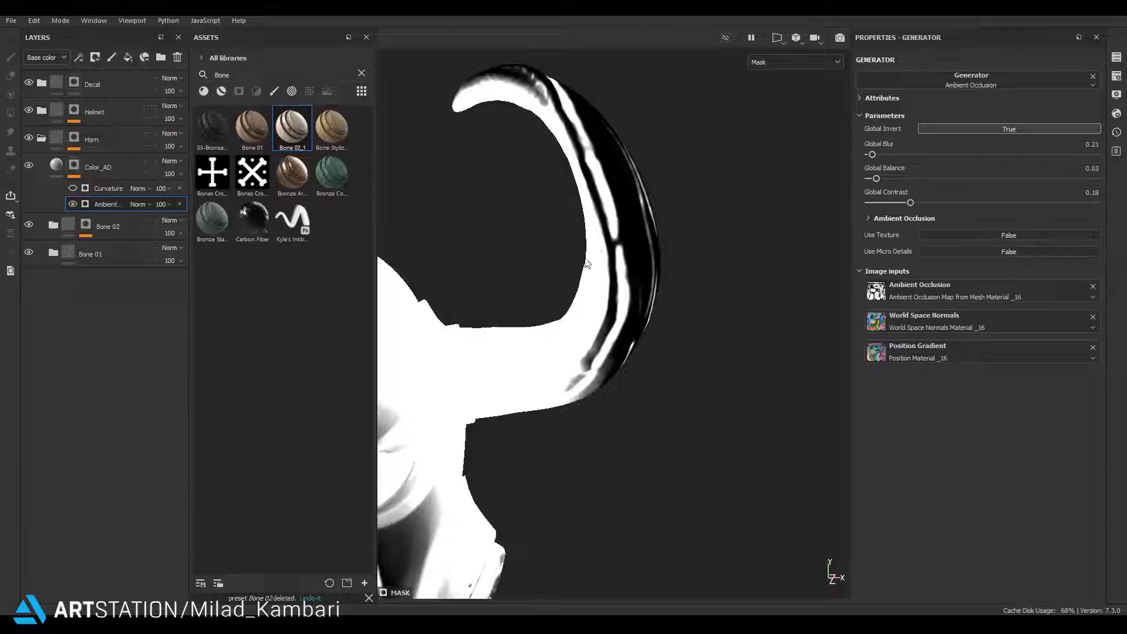
{"action": "mouse_move", "coordinate": [587, 264]}
{"action": "left_mouse_down", "text": "alt"}
{"action": "mouse_move", "coordinate": [611, 282]}
{"action": "mouse_move", "coordinate": [622, 276]}
{"action": "left_mouse_up", "text": "alt"}
{"action": "mouse_move", "coordinate": [911, 203]}
{"action": "left_mouse_down"}
{"action": "mouse_move", "coordinate": [873, 204]}
{"action": "mouse_move", "coordinate": [898, 180]}
{"action": "left_mouse_up"}
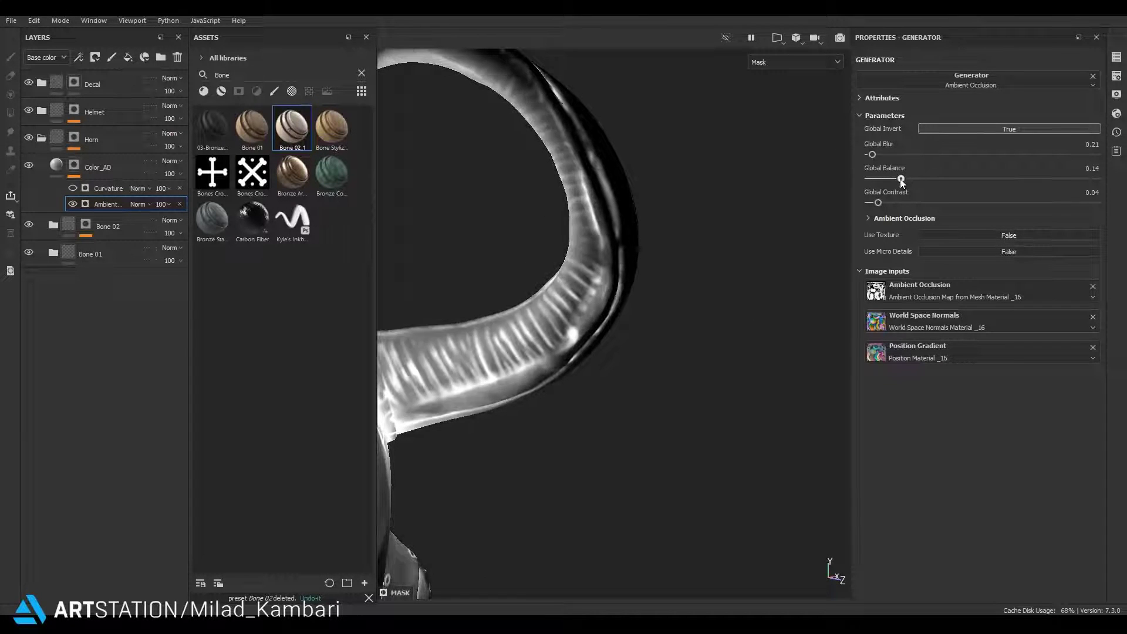
{"action": "mouse_move", "coordinate": [528, 282]}
{"action": "left_mouse_down", "text": "alt"}
{"action": "mouse_move", "coordinate": [508, 290]}
{"action": "mouse_move", "coordinate": [564, 297]}
{"action": "mouse_move", "coordinate": [546, 294]}
{"action": "left_mouse_up", "text": "alt"}
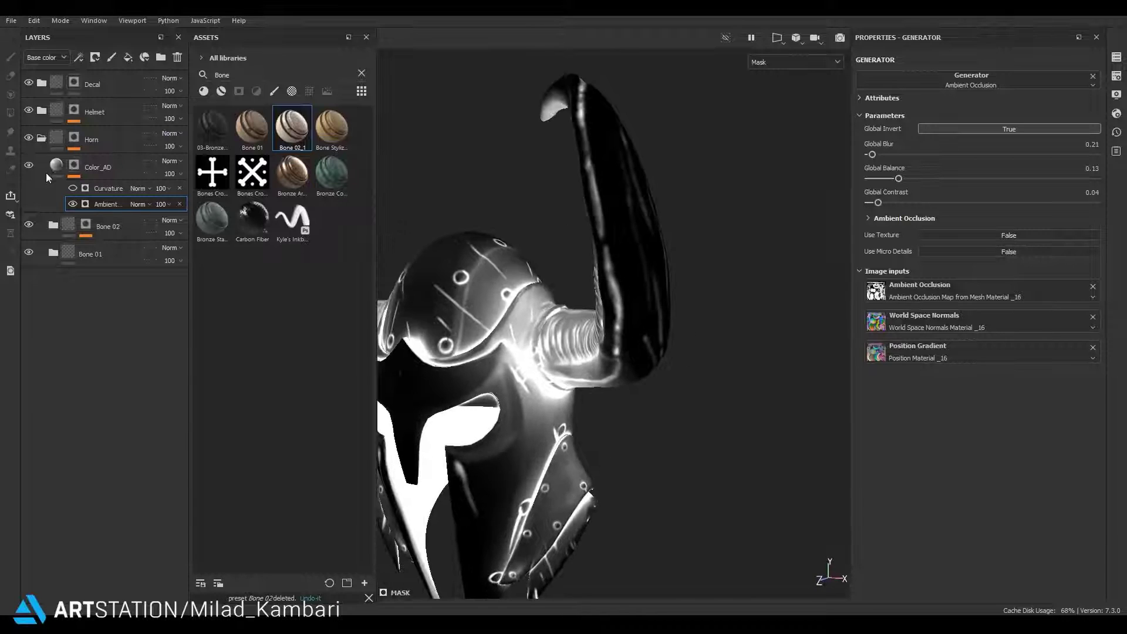
Set the Curvature effect's blending to Linear Dodge and invert it
{"action": "left_click", "coordinate": [137, 189]}
{"action": "left_click", "coordinate": [153, 304]}
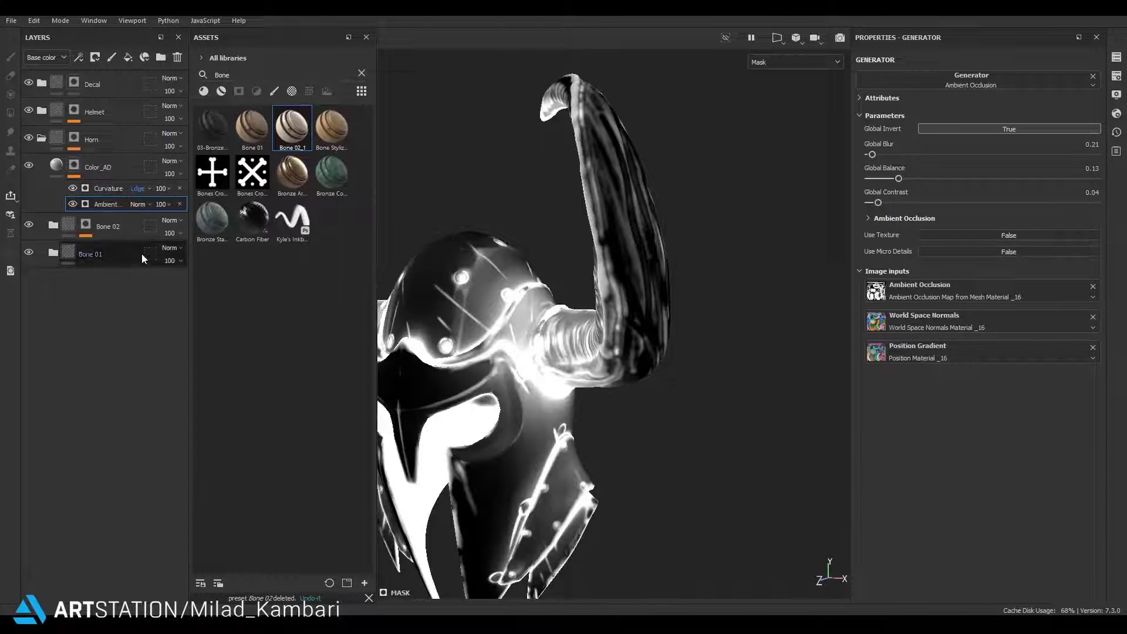
{"action": "left_click", "coordinate": [106, 188]}
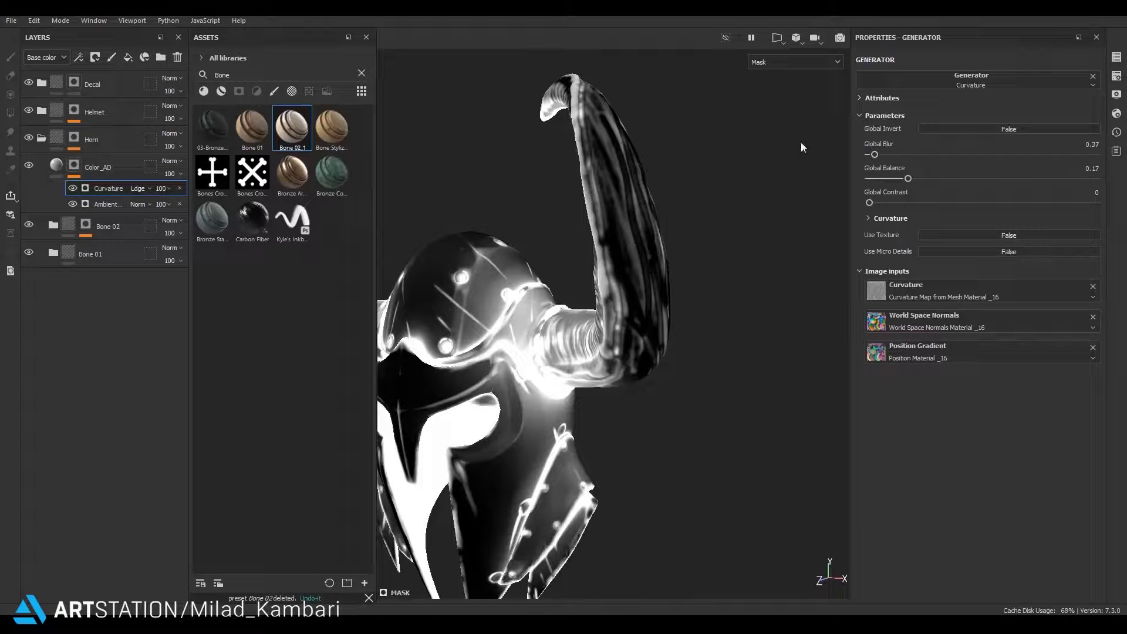
{"action": "left_click", "coordinate": [939, 129]}
Set the Curvature generator to balance 0.41, blur 0 and contrast 0.66
{"action": "mouse_move", "coordinate": [908, 178]}
{"action": "left_mouse_down"}
{"action": "mouse_move", "coordinate": [1016, 178]}
{"action": "mouse_move", "coordinate": [987, 179]}
{"action": "left_mouse_up"}
{"action": "left_click_drag", "start_coordinate": [879, 155], "coordinate": [858, 160]}
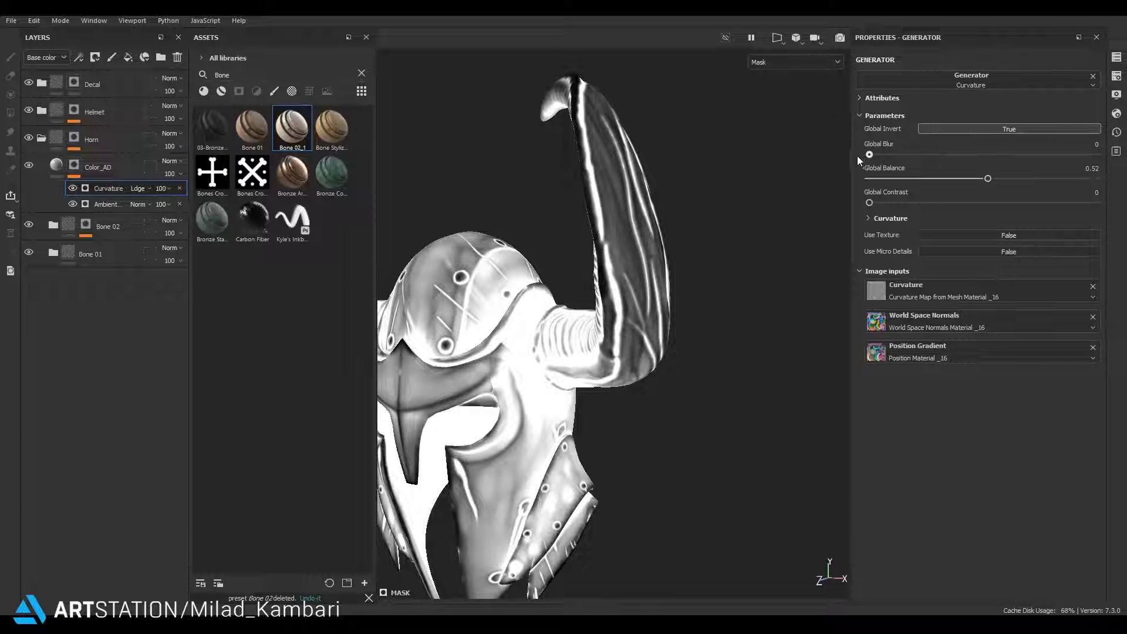
{"action": "left_click_drag", "start_coordinate": [988, 178], "coordinate": [967, 179]}
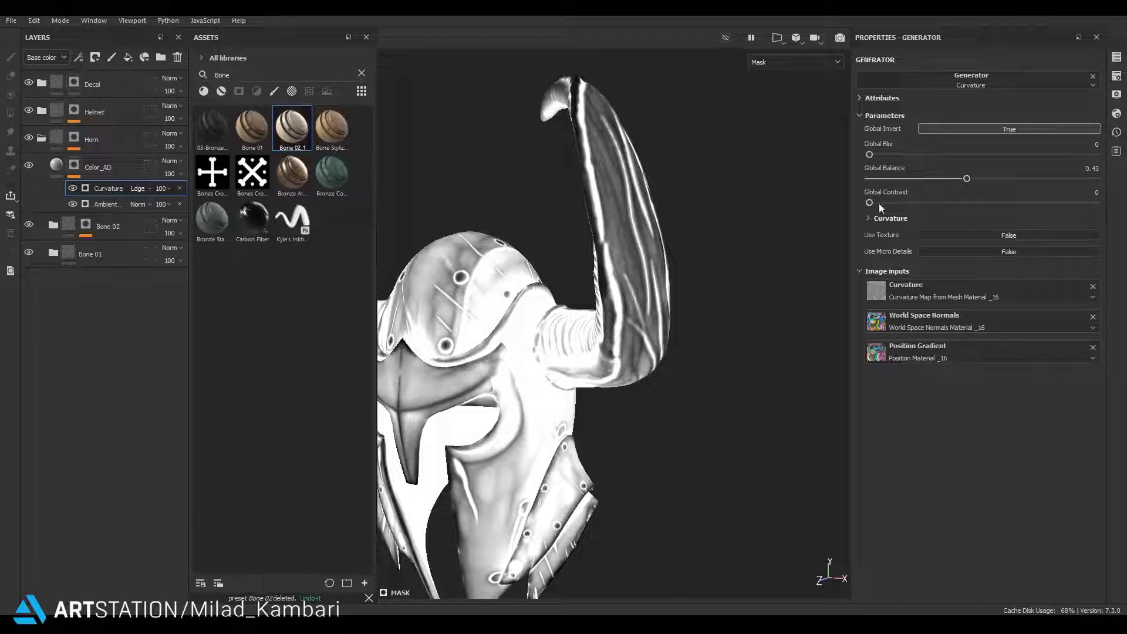
{"action": "left_click_drag", "start_coordinate": [881, 207], "coordinate": [1023, 204]}
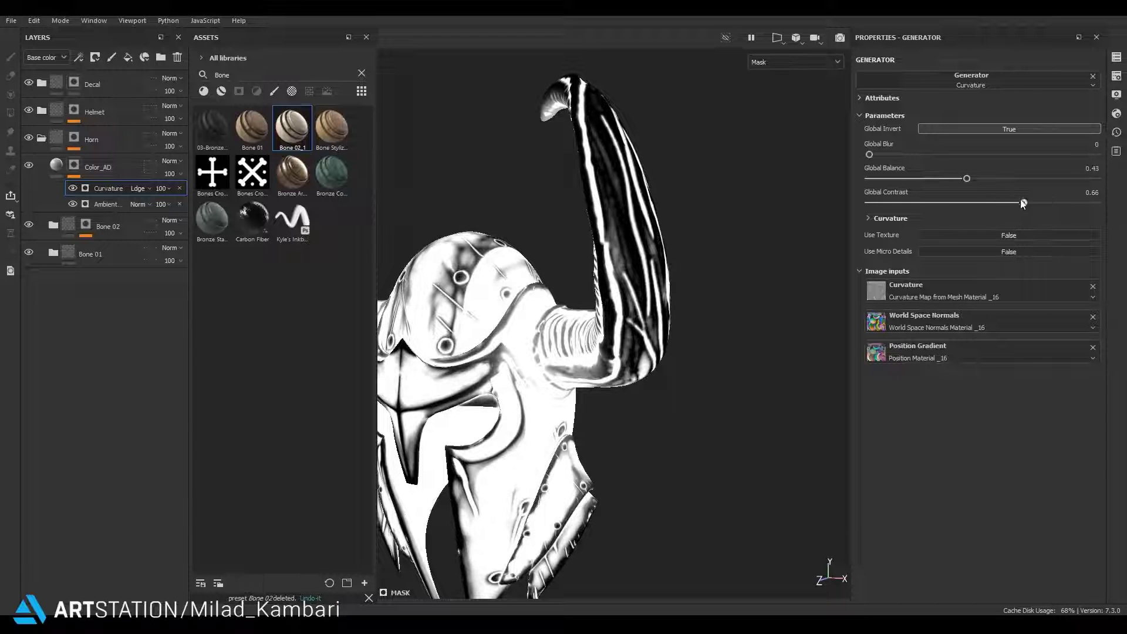
{"action": "left_click_drag", "start_coordinate": [967, 179], "coordinate": [962, 178]}
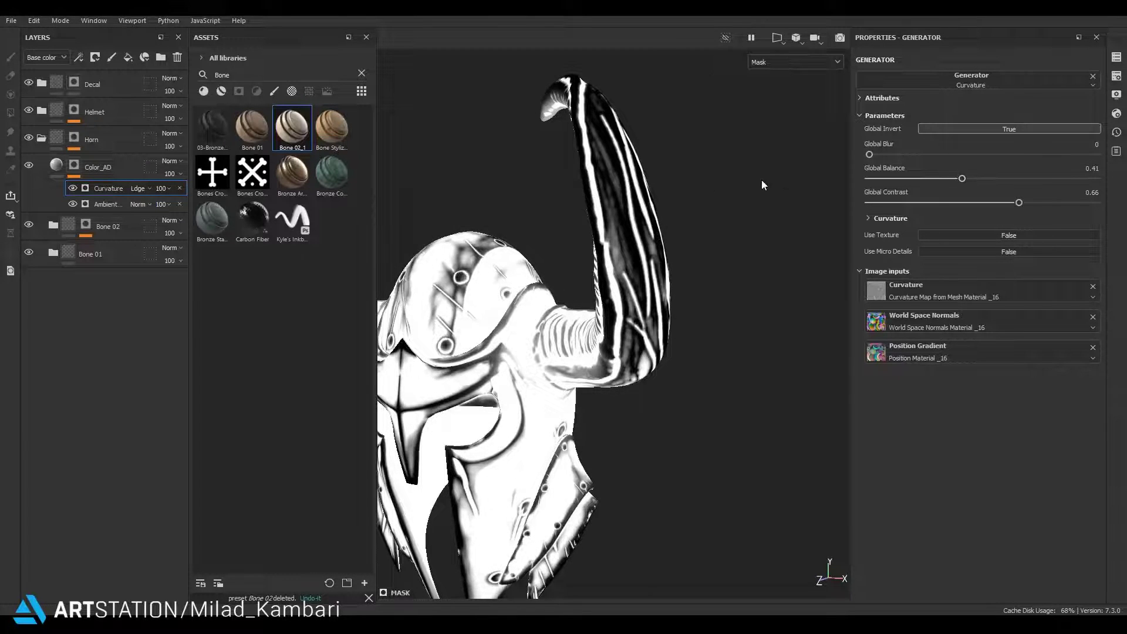
{"action": "left_click", "coordinate": [185, 167]}
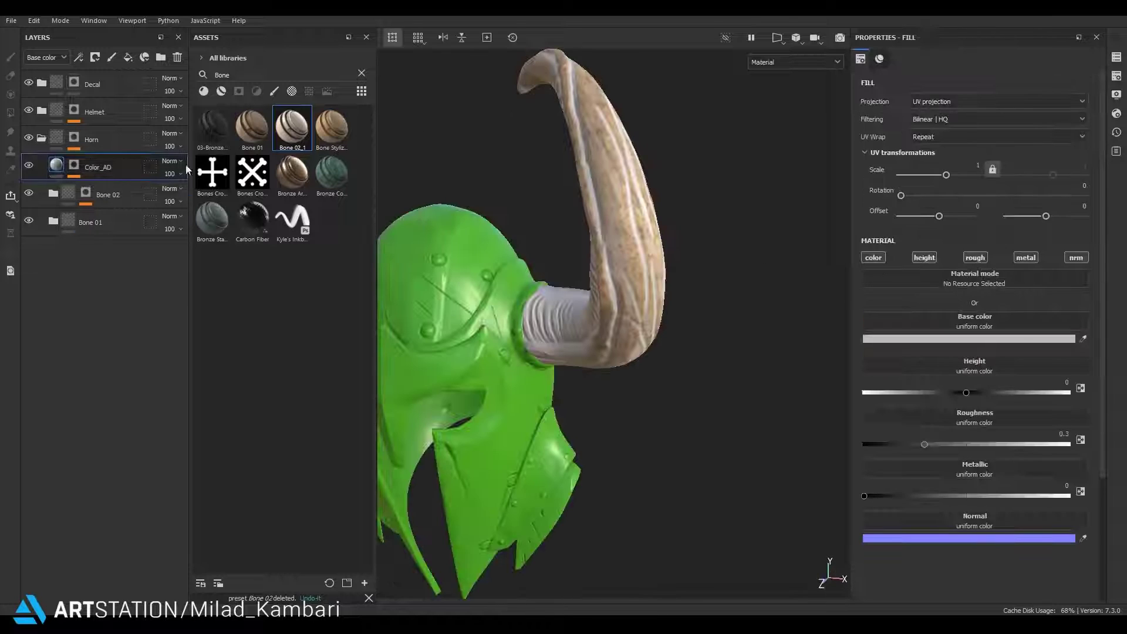
Try Color burn on Color_AD, keeping only colour and roughness channels with roughness around 0.69
{"action": "left_click", "coordinate": [183, 162]}
{"action": "left_click", "coordinate": [182, 372]}
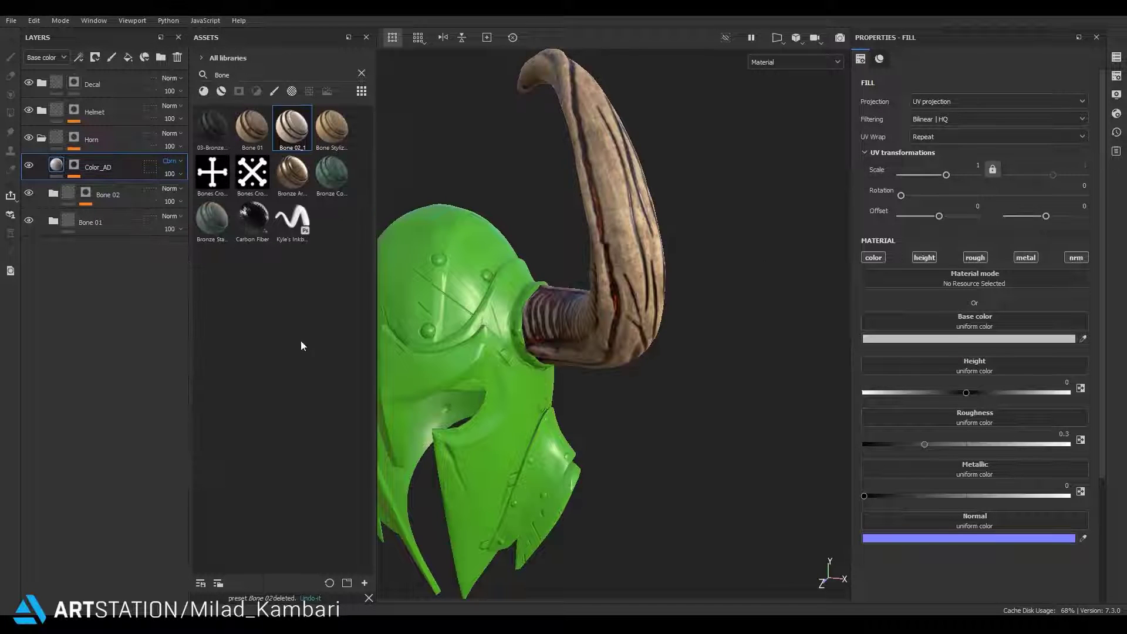
{"action": "left_click", "coordinate": [937, 262]}
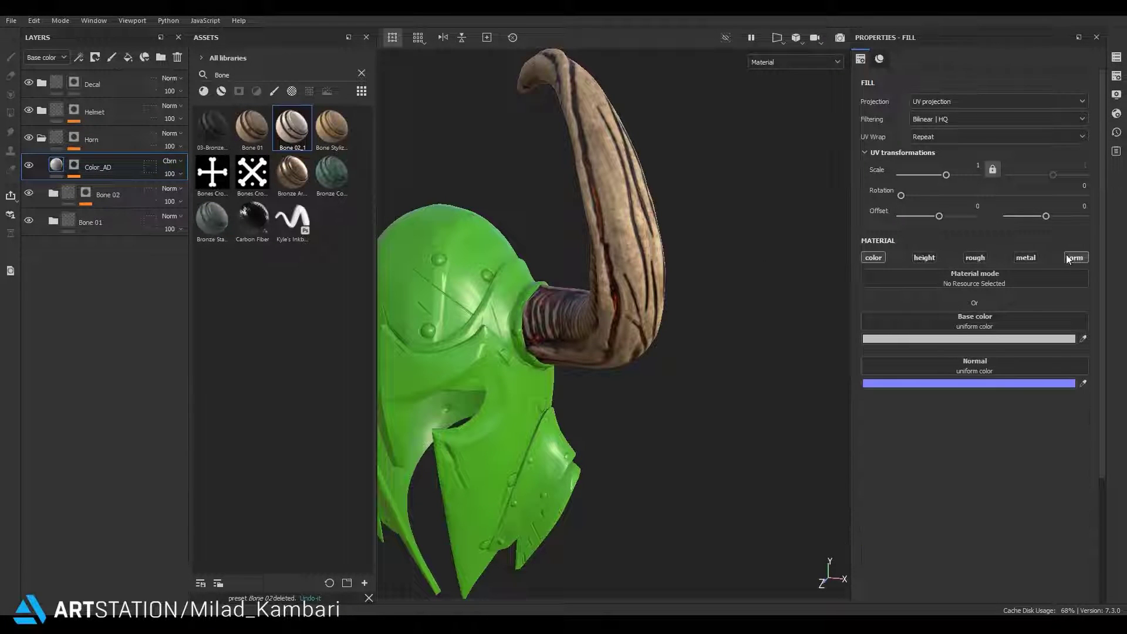
{"action": "left_click_drag", "start_coordinate": [779, 277], "coordinate": [1004, 349], "text": "alt"}
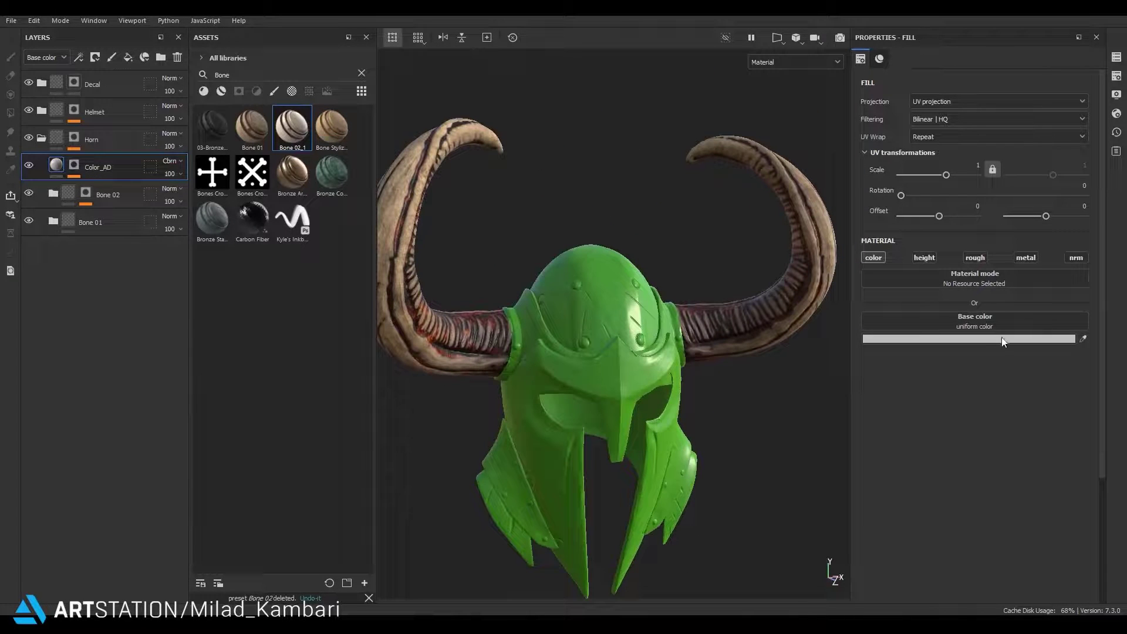
{"action": "left_click", "coordinate": [975, 257]}
{"action": "left_click_drag", "start_coordinate": [943, 390], "coordinate": [1006, 391]}
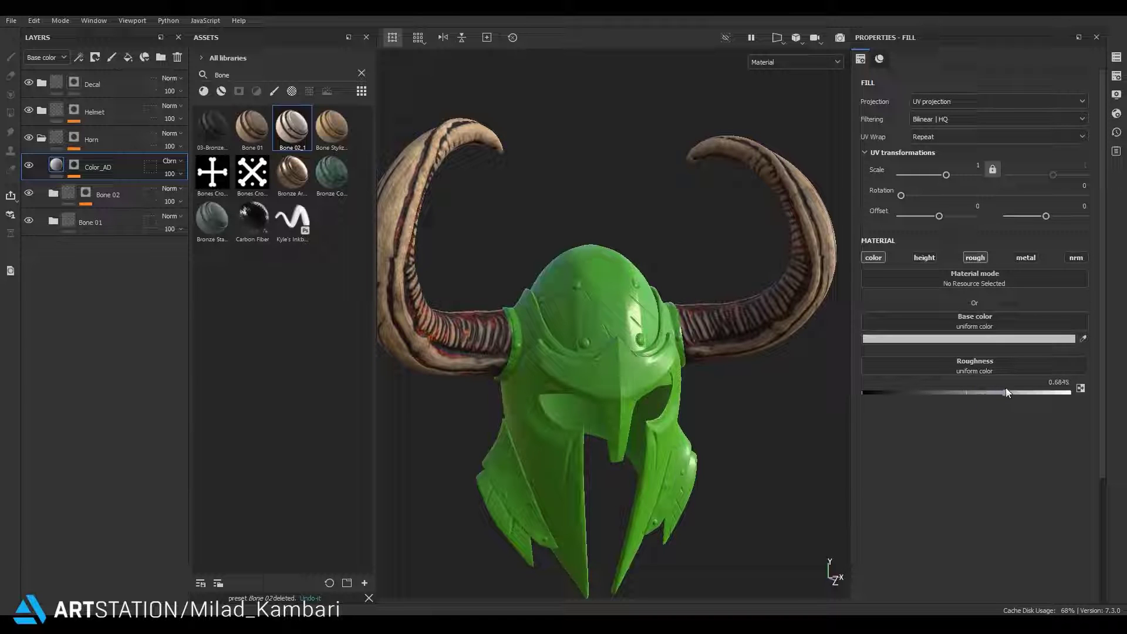
{"action": "left_click_drag", "start_coordinate": [587, 328], "coordinate": [484, 327], "text": "alt"}
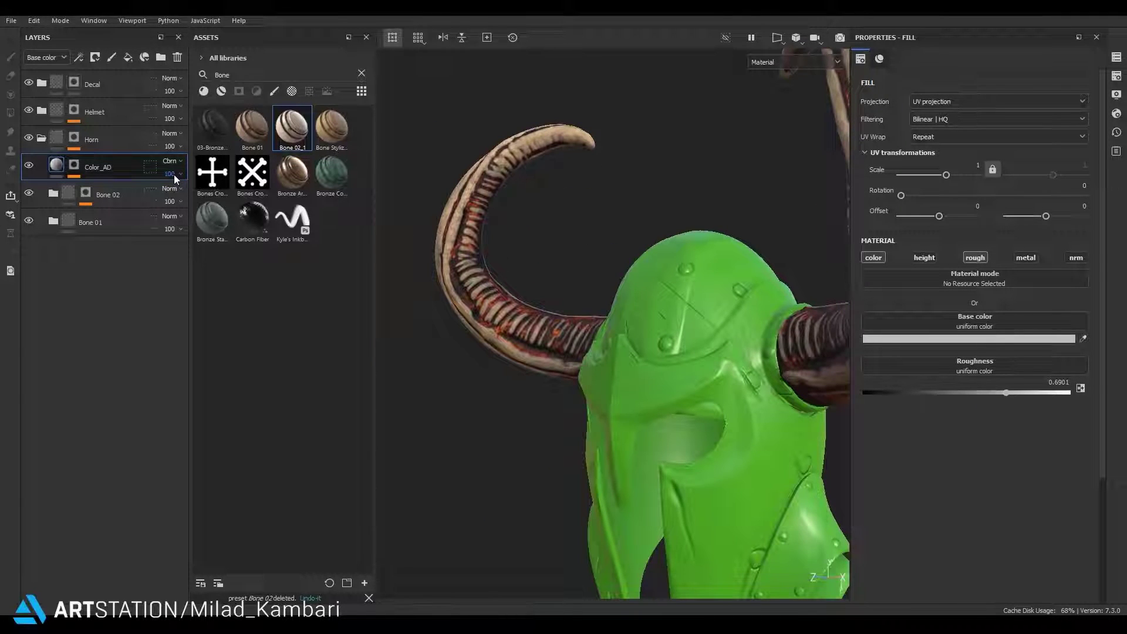
Switch Color_AD to Linear burn at 73 opacity and lighten its base colour to C9C9C9
{"action": "left_click", "coordinate": [169, 161]}
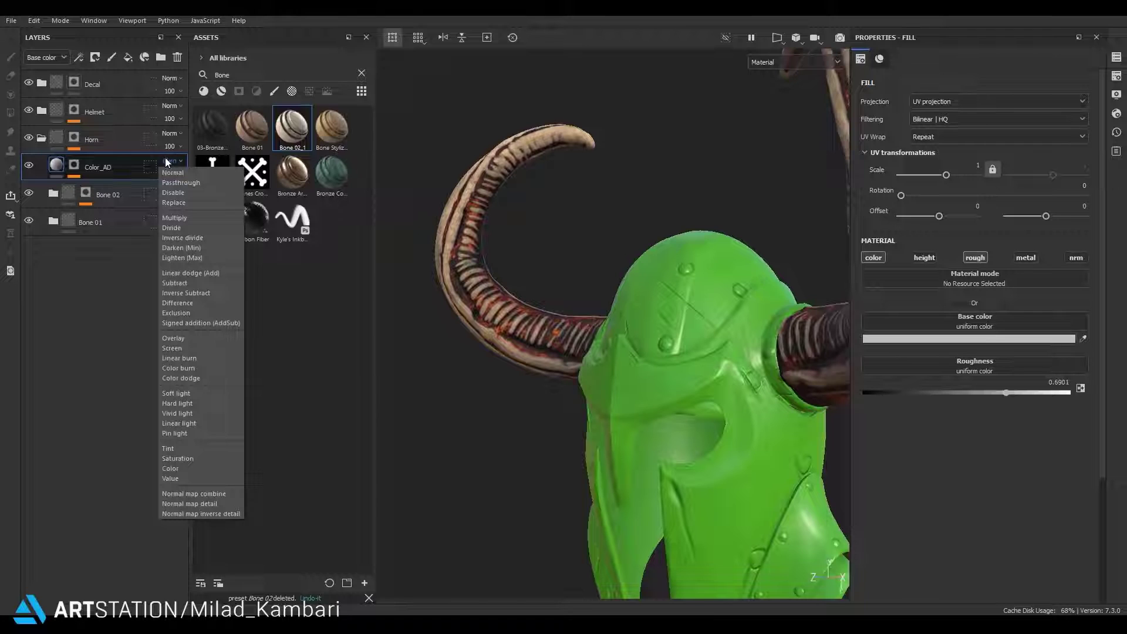
{"action": "left_click", "coordinate": [182, 359]}
{"action": "left_click_drag", "start_coordinate": [212, 206], "coordinate": [198, 189]}
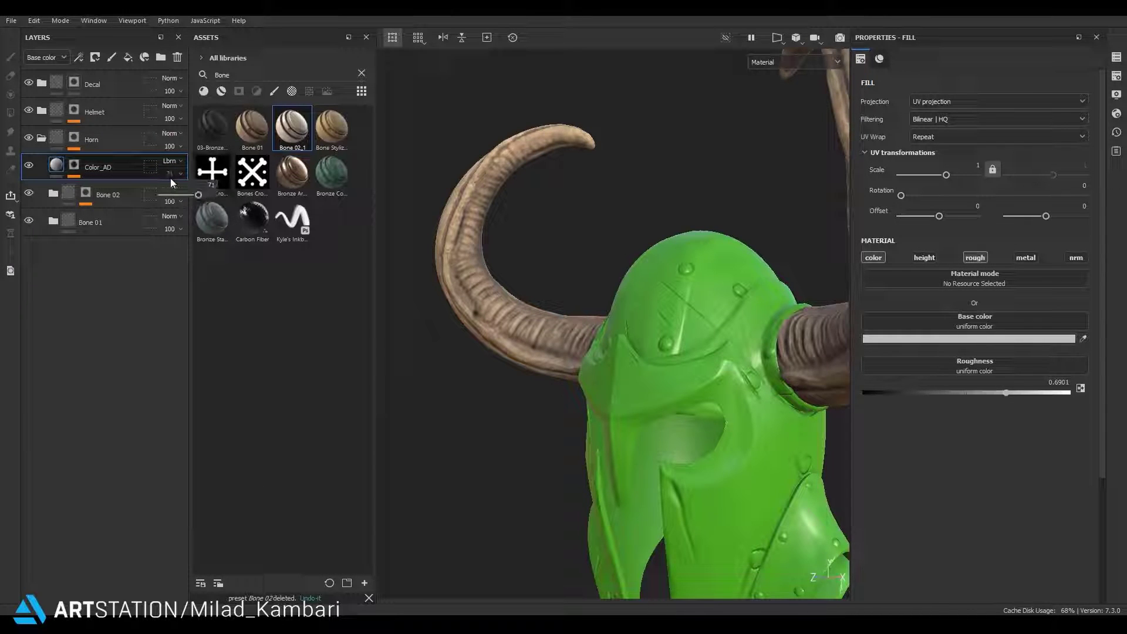
{"action": "left_click_drag", "start_coordinate": [198, 194], "coordinate": [200, 201]}
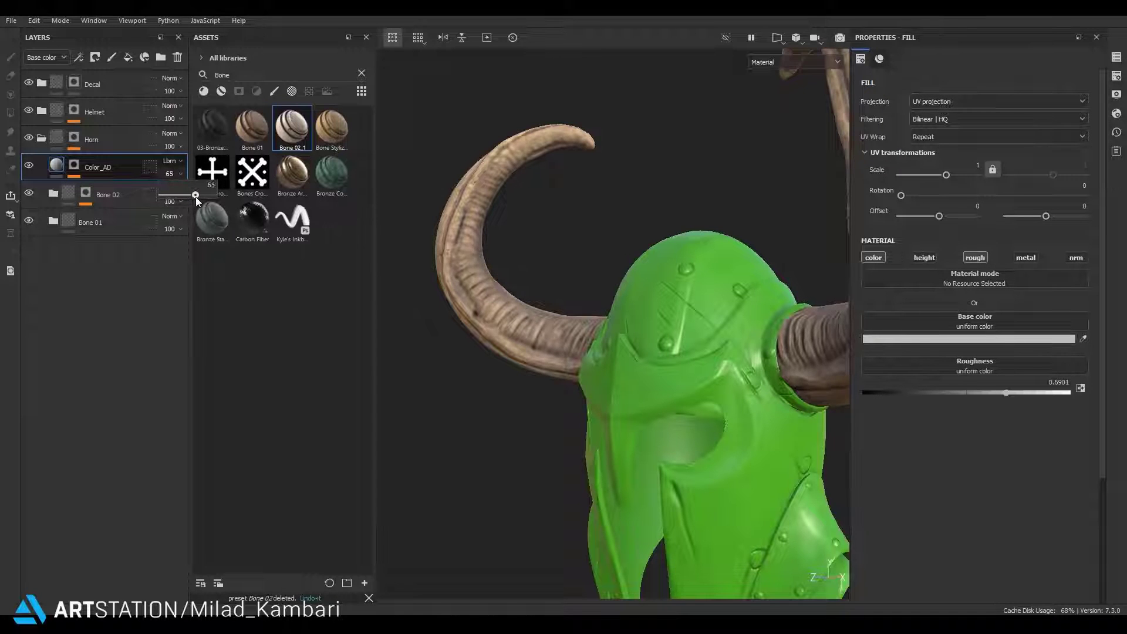
{"action": "mouse_move", "coordinate": [664, 376]}
{"action": "left_mouse_down", "text": "alt"}
{"action": "mouse_move", "coordinate": [715, 382]}
{"action": "mouse_move", "coordinate": [763, 370]}
{"action": "left_mouse_up", "text": "alt"}
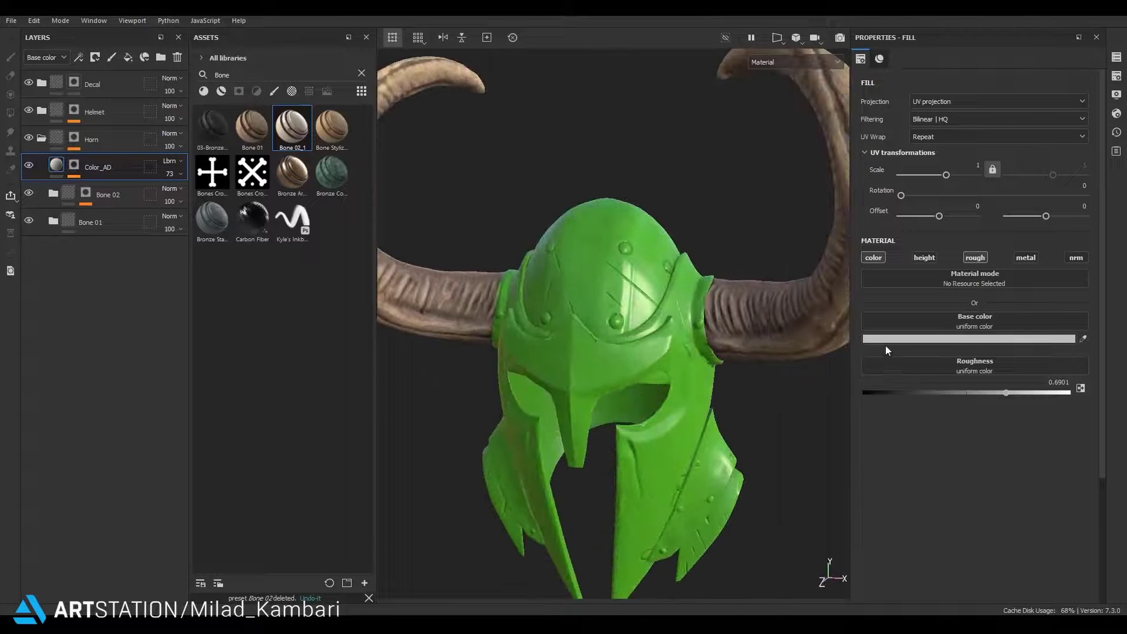
{"action": "left_click", "coordinate": [886, 340]}
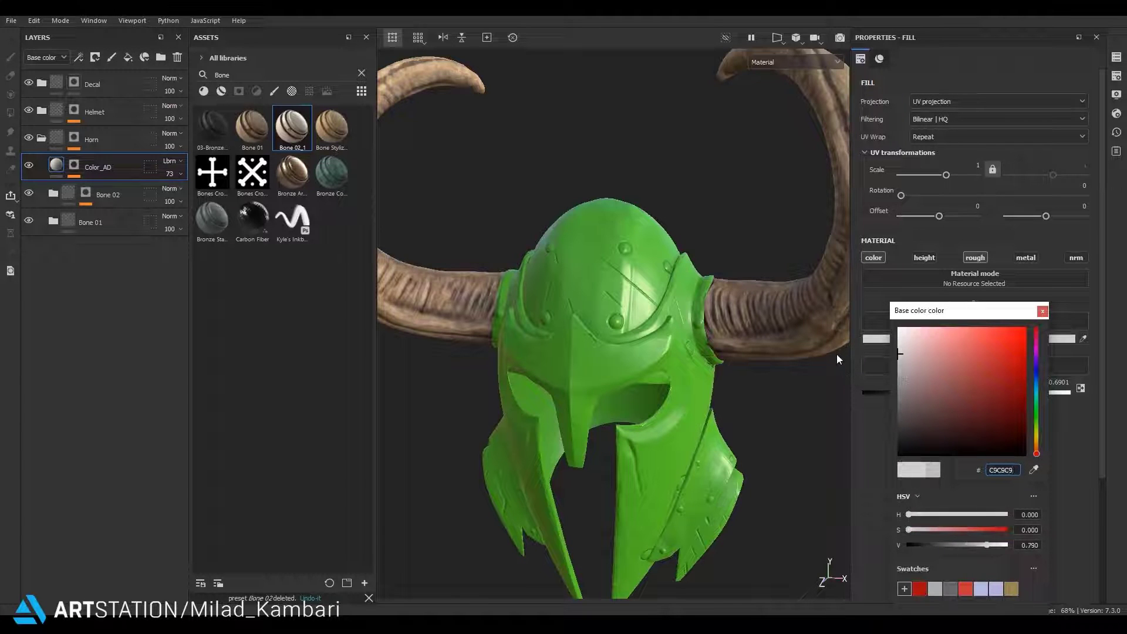
{"action": "mouse_move", "coordinate": [836, 354]}
{"action": "left_mouse_down", "text": "alt"}
{"action": "mouse_move", "coordinate": [1075, 302]}
{"action": "mouse_move", "coordinate": [528, 282]}
{"action": "left_mouse_up", "text": "alt"}
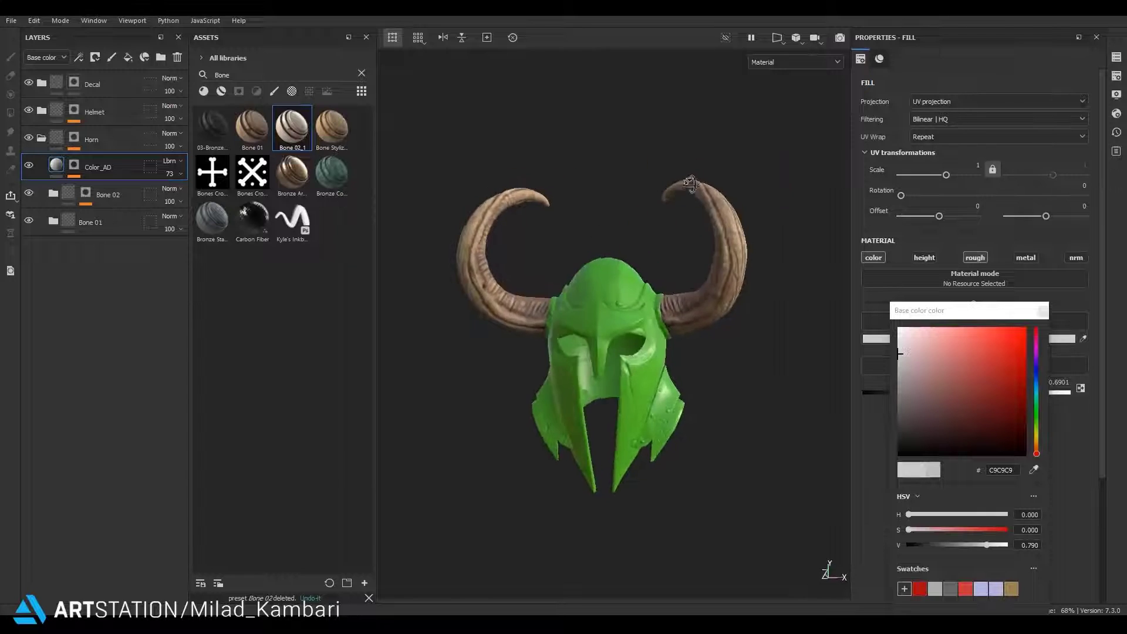
Collapse the Horn group and give it a red colour tag
{"action": "left_click", "coordinate": [47, 140]}
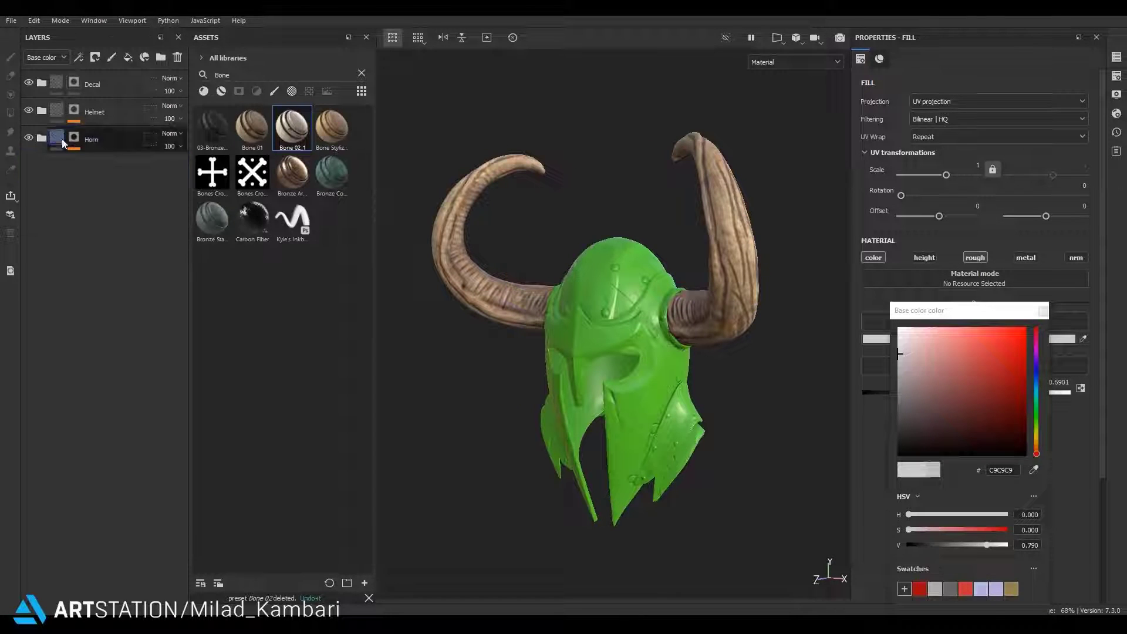
{"action": "right_click", "coordinate": [88, 139]}
{"action": "left_click", "coordinate": [125, 322]}
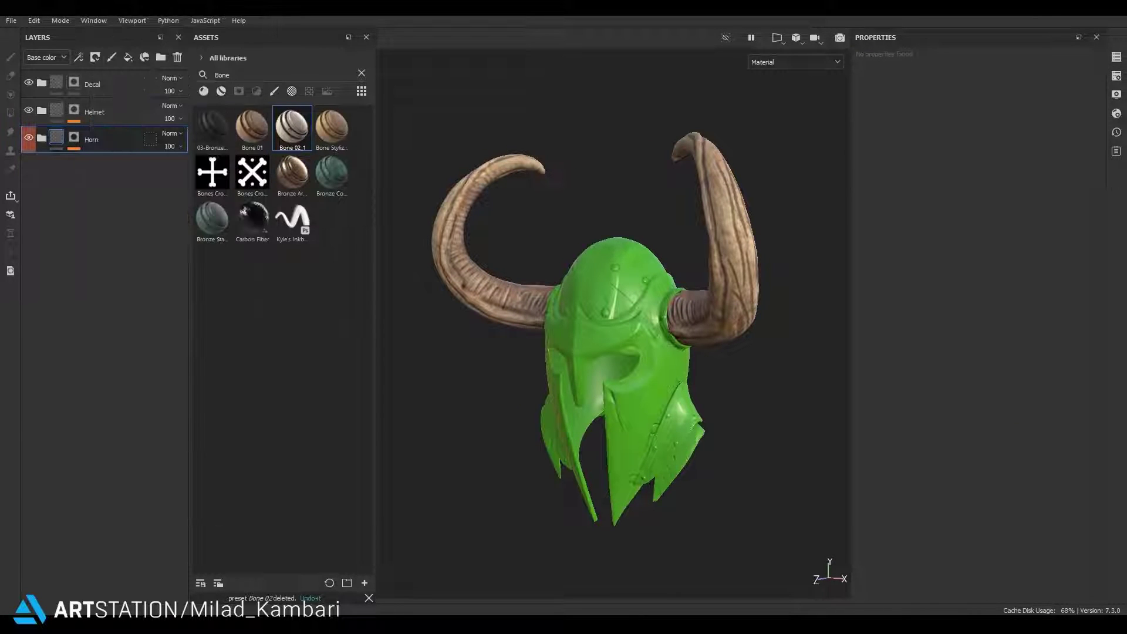
Expand the Helmet group and filter the assets to Metal materials
{"action": "left_click", "coordinate": [94, 112]}
{"action": "left_click", "coordinate": [41, 110]}
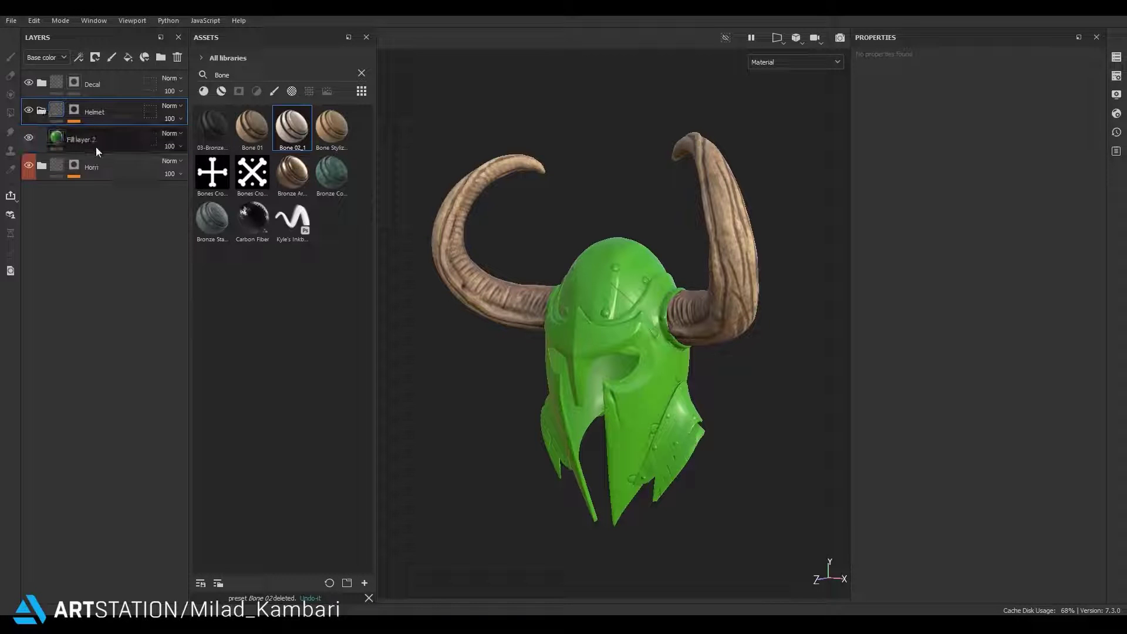
{"action": "key", "text": "BackSpace"}
{"action": "key", "text": "BackSpace"}
{"action": "key", "text": "BackSpace"}
{"action": "type", "text": "Metal"}
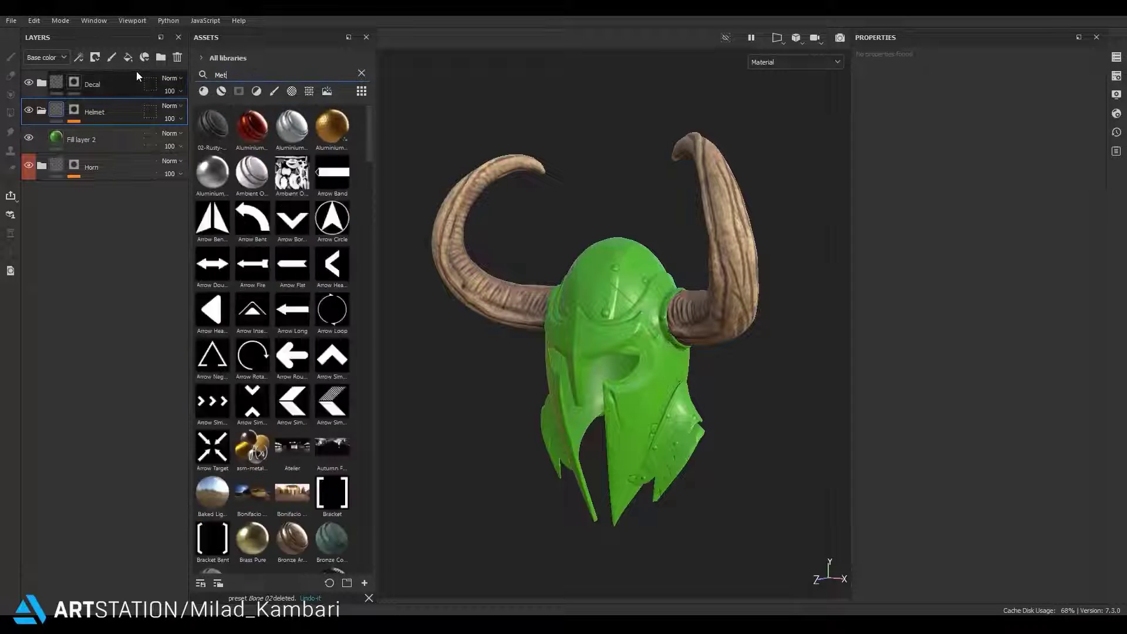
{"action": "left_click", "coordinate": [221, 91]}
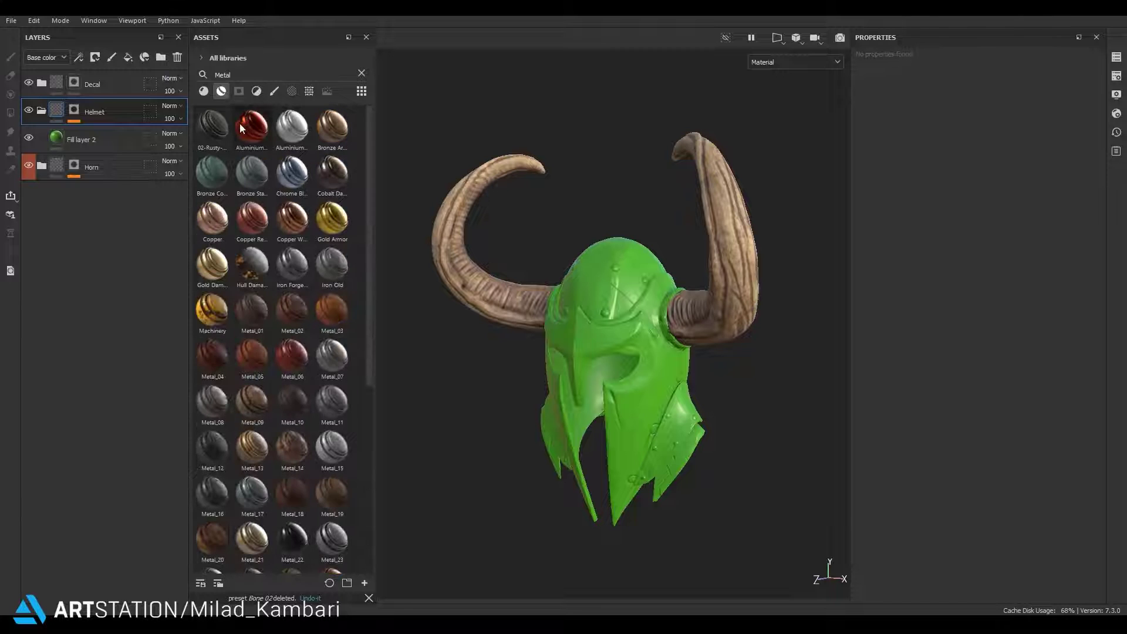
Delete the helmet's green Fill layer 2
{"action": "left_click", "coordinate": [100, 139]}
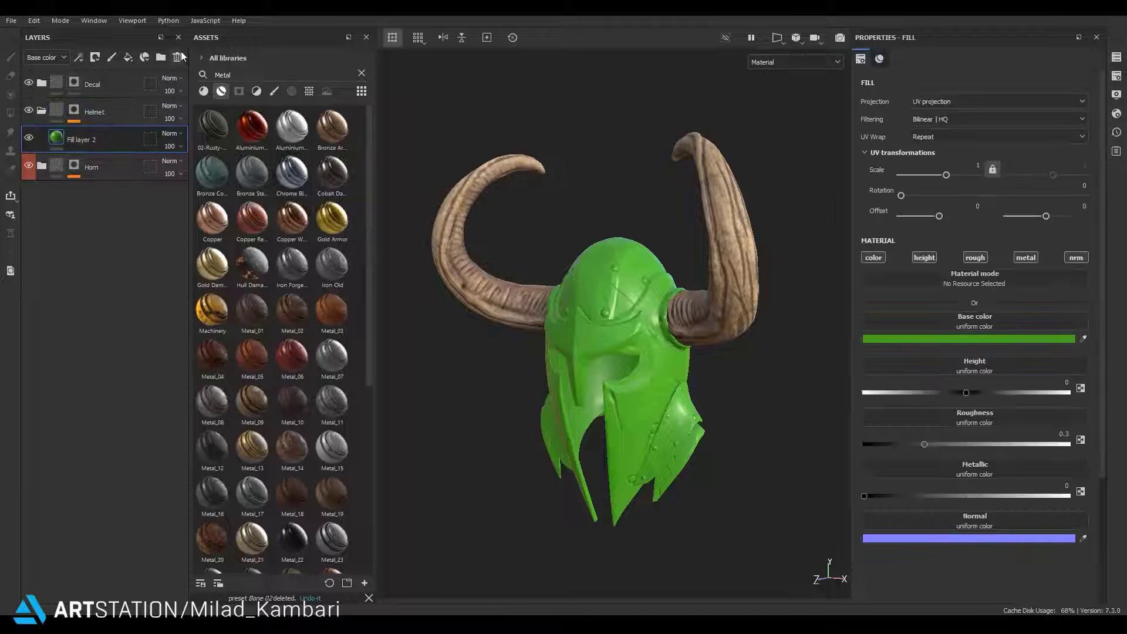
{"action": "left_click", "coordinate": [177, 57]}
{"action": "left_click_drag", "start_coordinate": [591, 347], "coordinate": [615, 393], "text": "alt"}
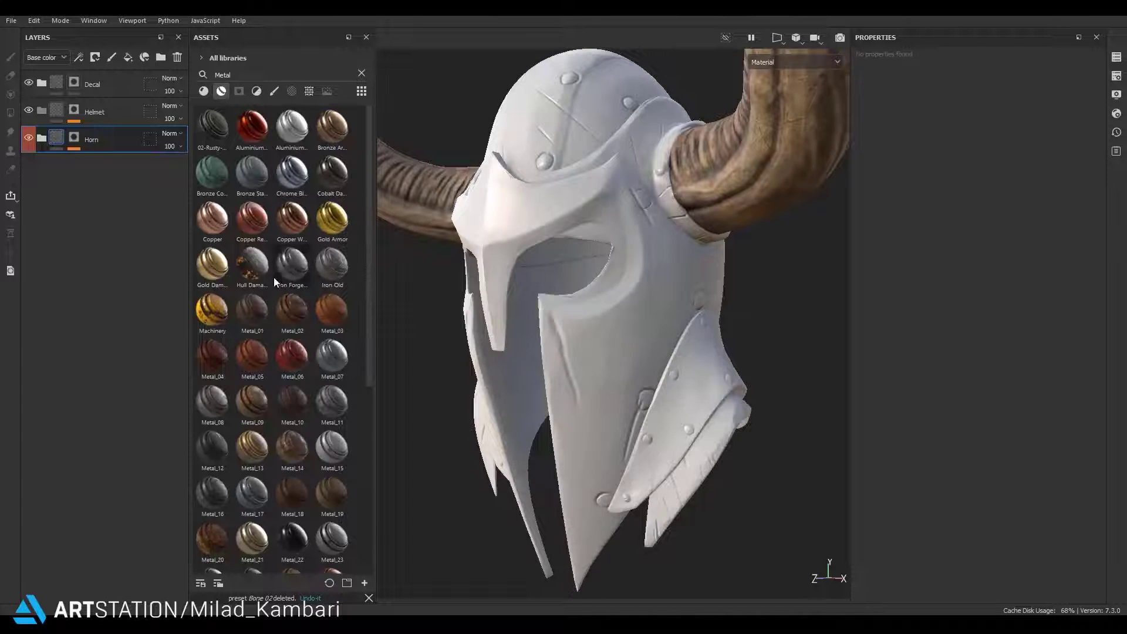
Stack Iron Old, Metal_16, Metal_28, Metal_23 and Iron Forged Old onto the Helmet folder
{"action": "left_click_drag", "start_coordinate": [334, 265], "coordinate": [123, 132]}
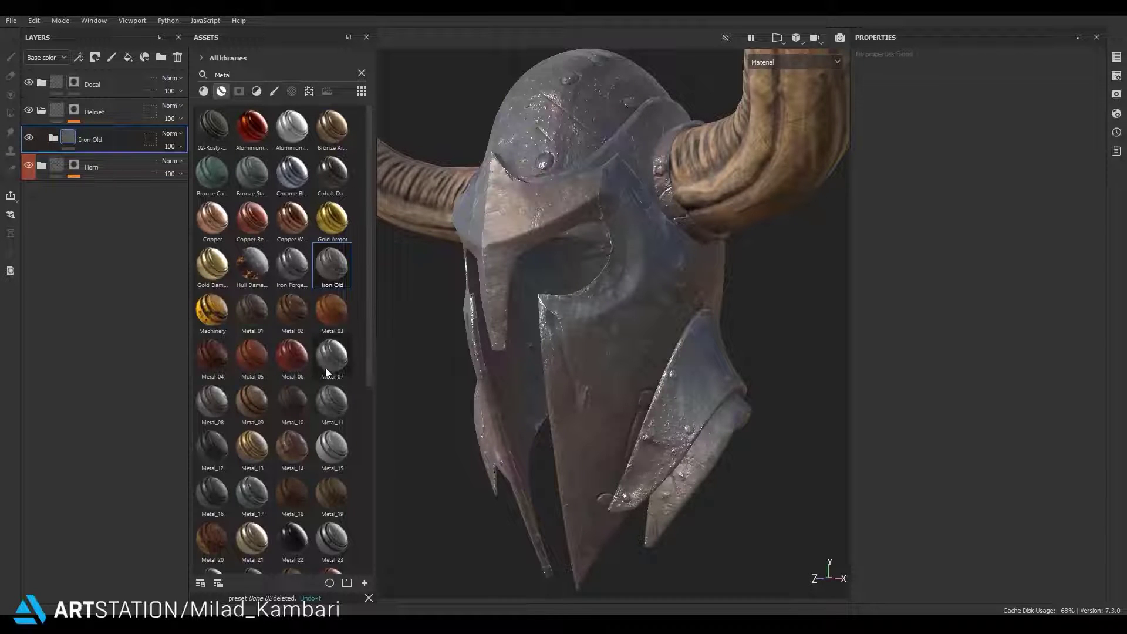
{"action": "left_click_drag", "start_coordinate": [212, 494], "coordinate": [93, 112]}
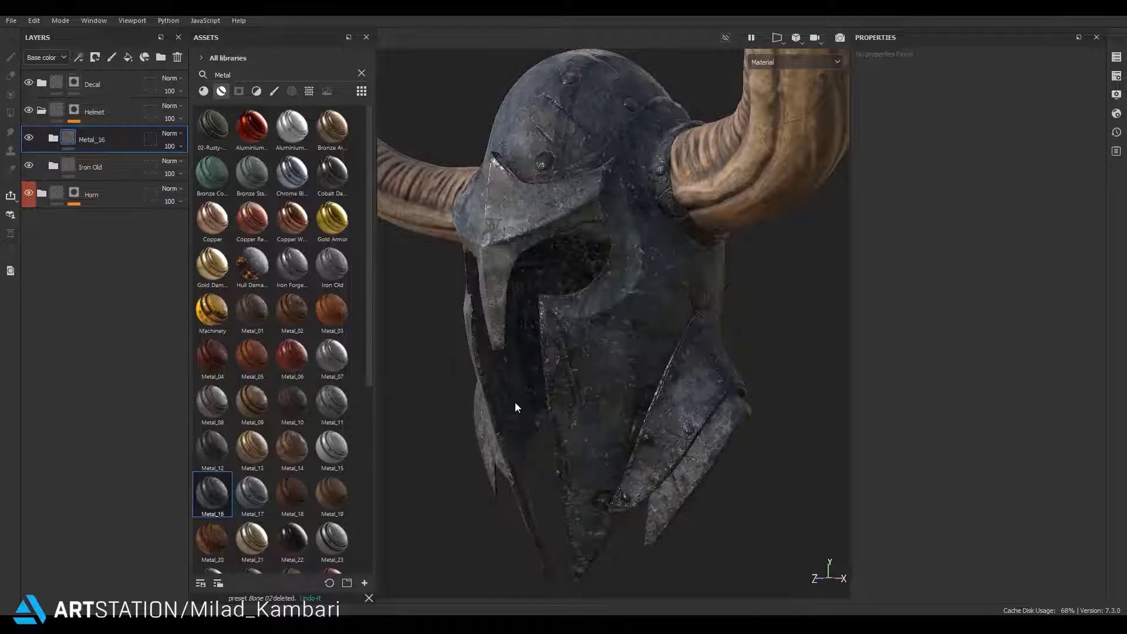
{"action": "scroll", "coordinate": [284, 438], "scroll_direction": "down", "scroll_amount": 3}
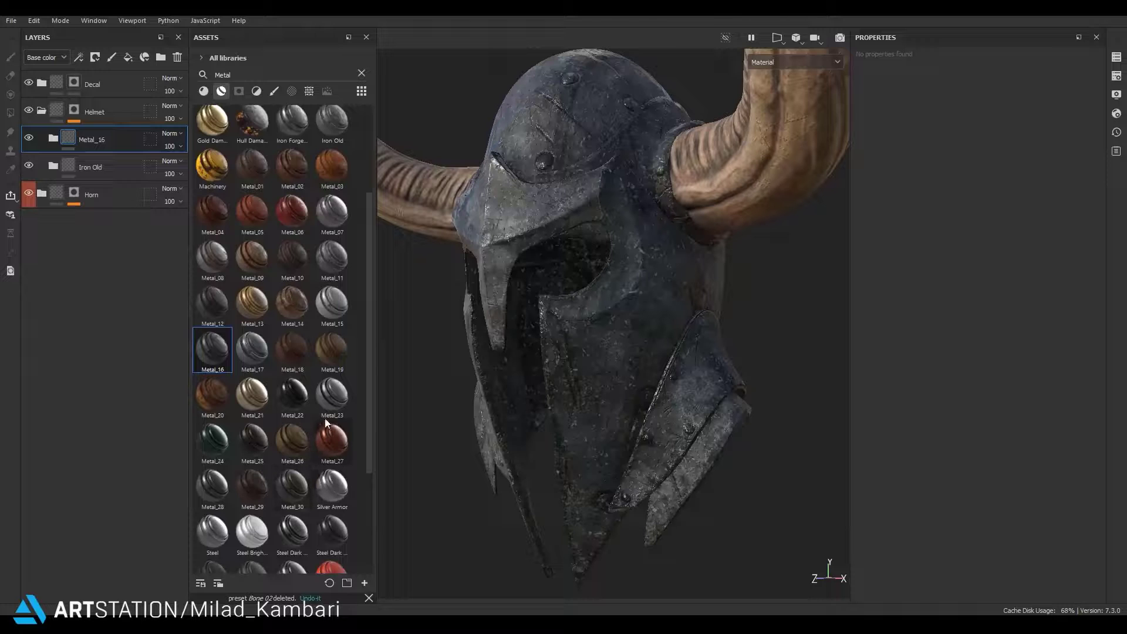
{"action": "left_click_drag", "start_coordinate": [212, 487], "coordinate": [93, 111]}
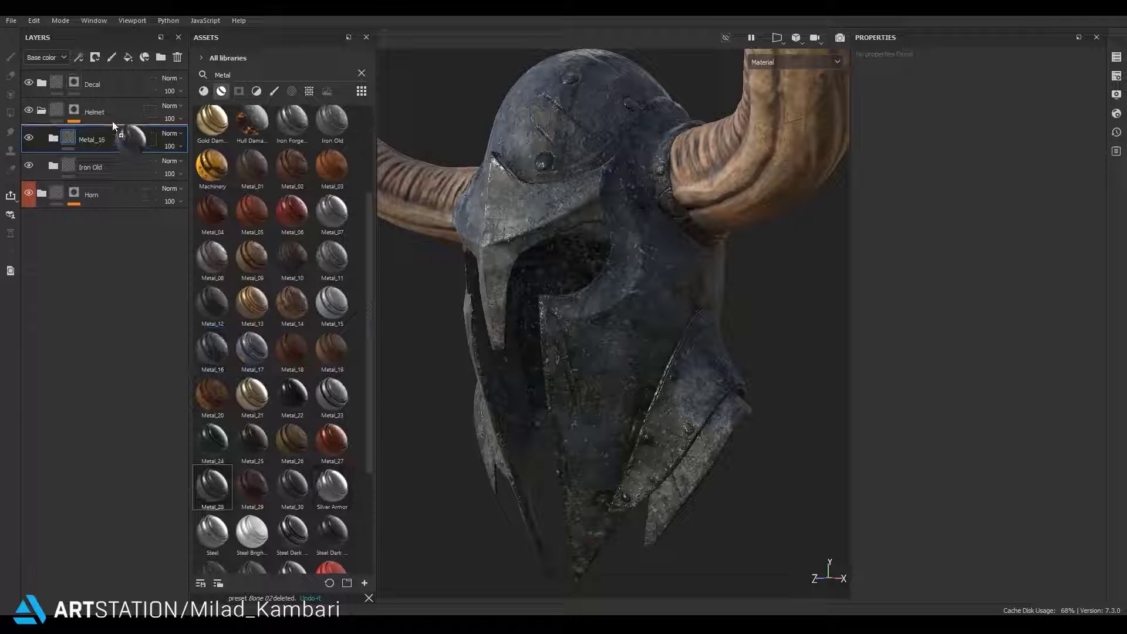
{"action": "mouse_move", "coordinate": [332, 403]}
{"action": "left_mouse_down"}
{"action": "mouse_move", "coordinate": [78, 130]}
{"action": "mouse_move", "coordinate": [97, 111]}
{"action": "left_mouse_up"}
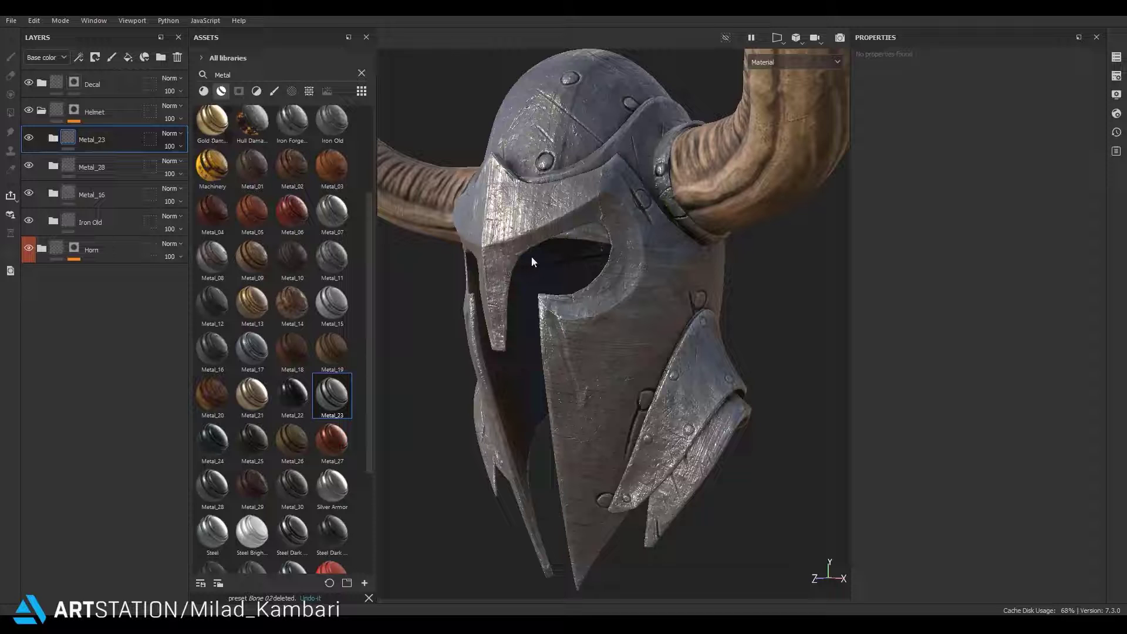
{"action": "scroll", "coordinate": [244, 326], "scroll_direction": "up", "scroll_amount": 3}
{"action": "left_click_drag", "start_coordinate": [279, 286], "coordinate": [100, 126]}
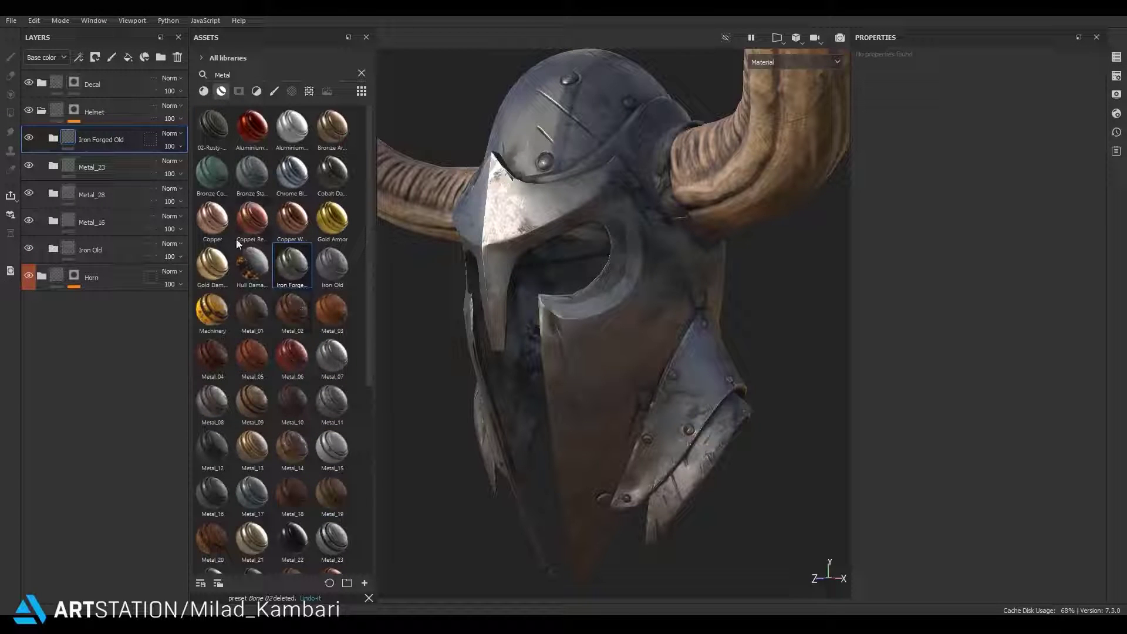
{"action": "scroll", "coordinate": [280, 270], "scroll_direction": "down", "scroll_amount": 3}
{"action": "scroll", "coordinate": [248, 386], "scroll_direction": "down", "scroll_amount": 4}
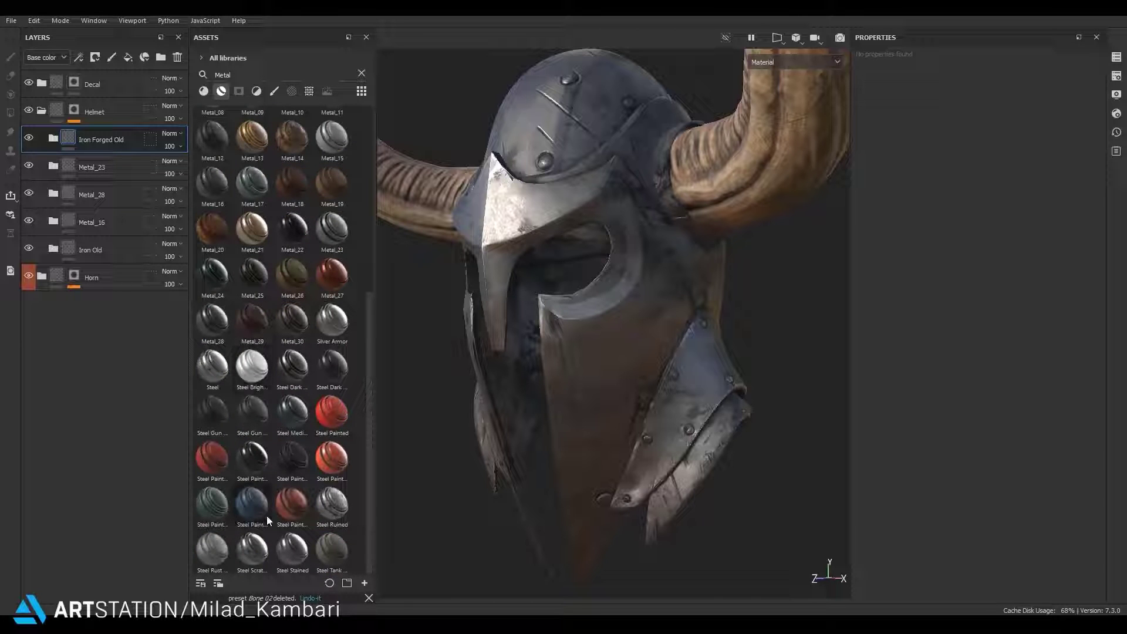
{"action": "scroll", "coordinate": [270, 297], "scroll_direction": "up", "scroll_amount": 7}
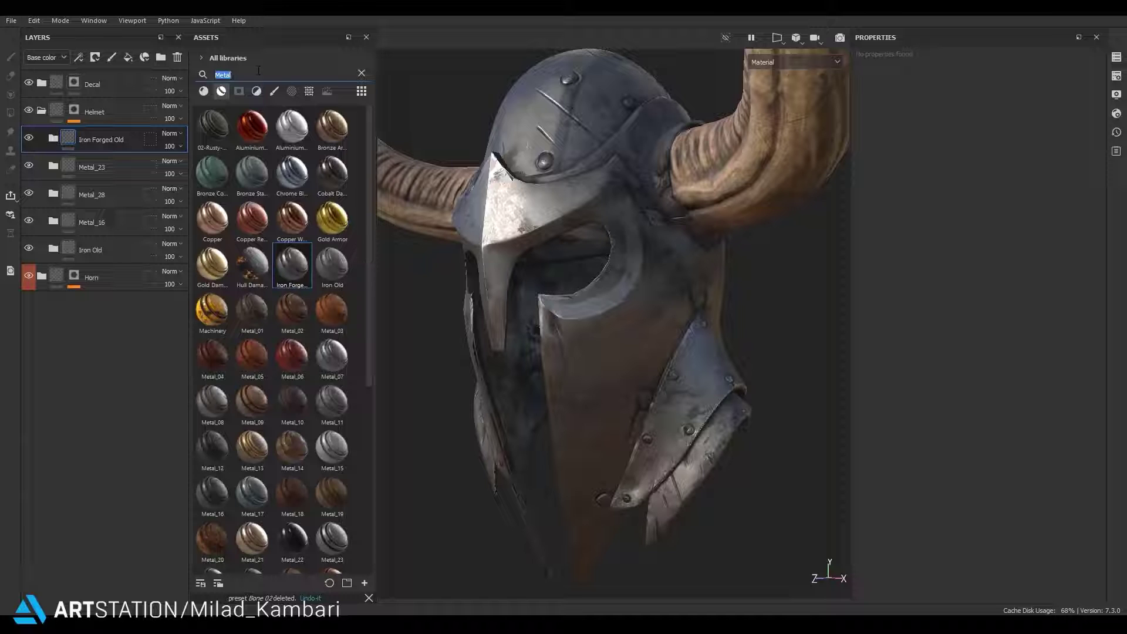
Search assets for 'iron' and add 05-Iron, 06-Iron-Dusty and 14-Wrought-Iron to the helmet
{"action": "type", "text": "iron"}
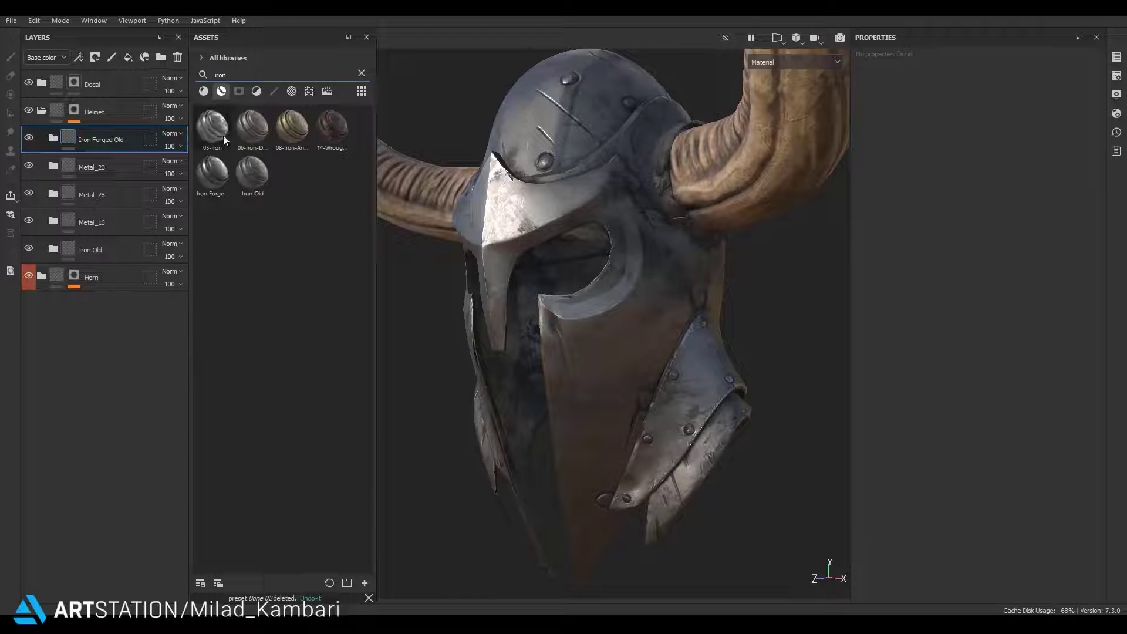
{"action": "left_click_drag", "start_coordinate": [223, 136], "coordinate": [86, 110]}
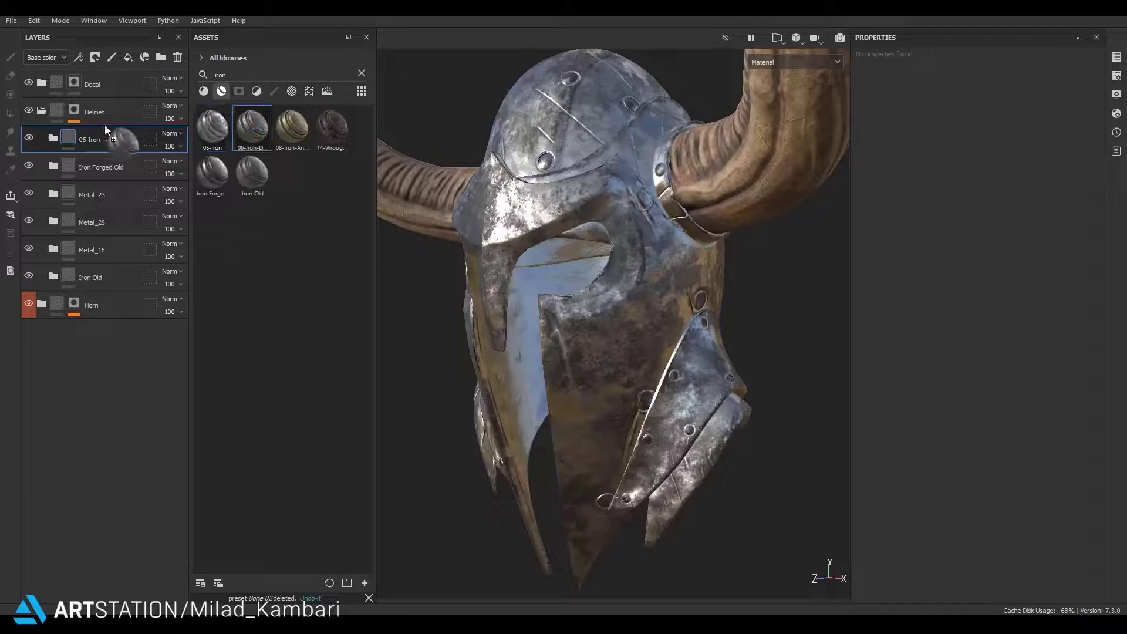
{"action": "left_click_drag", "start_coordinate": [256, 132], "coordinate": [104, 125]}
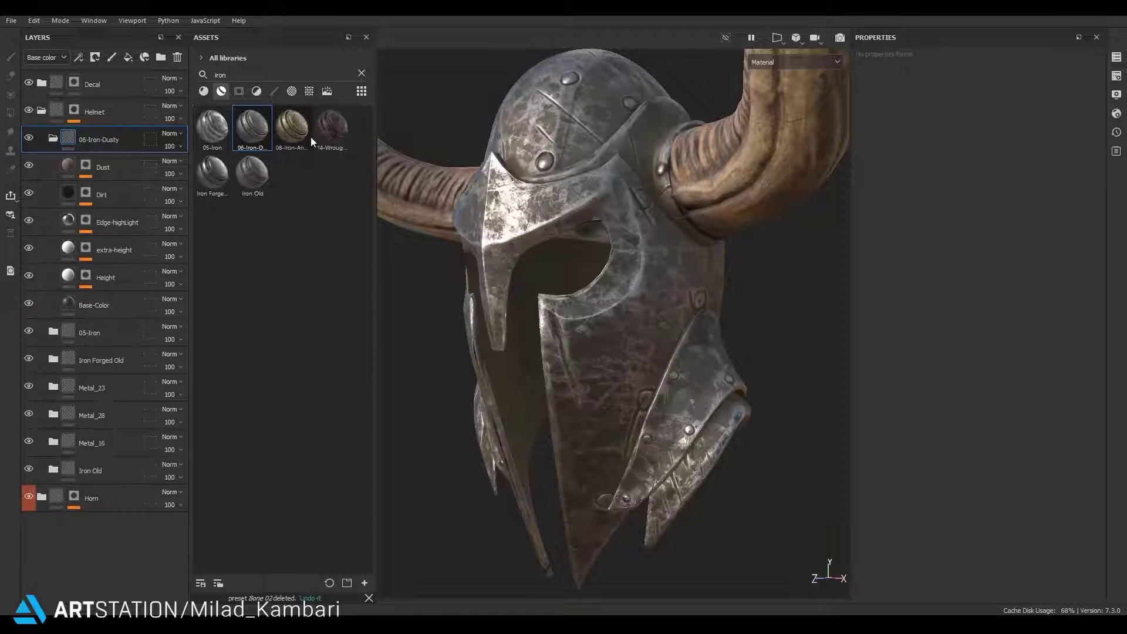
{"action": "double_click", "coordinate": [329, 129]}
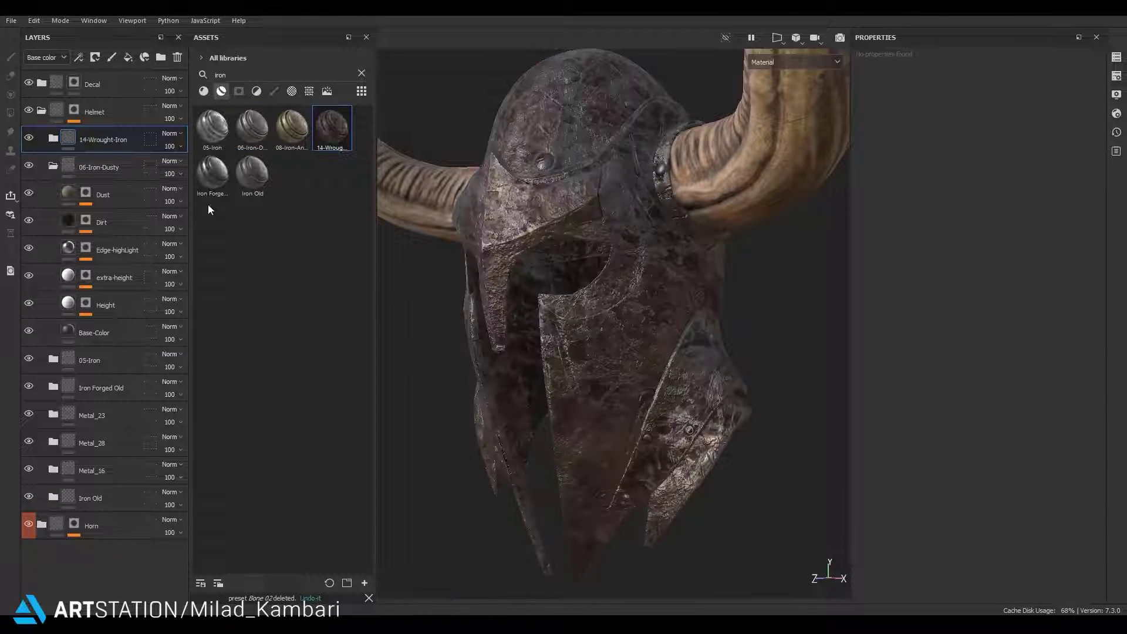
{"action": "left_click", "coordinate": [52, 166]}
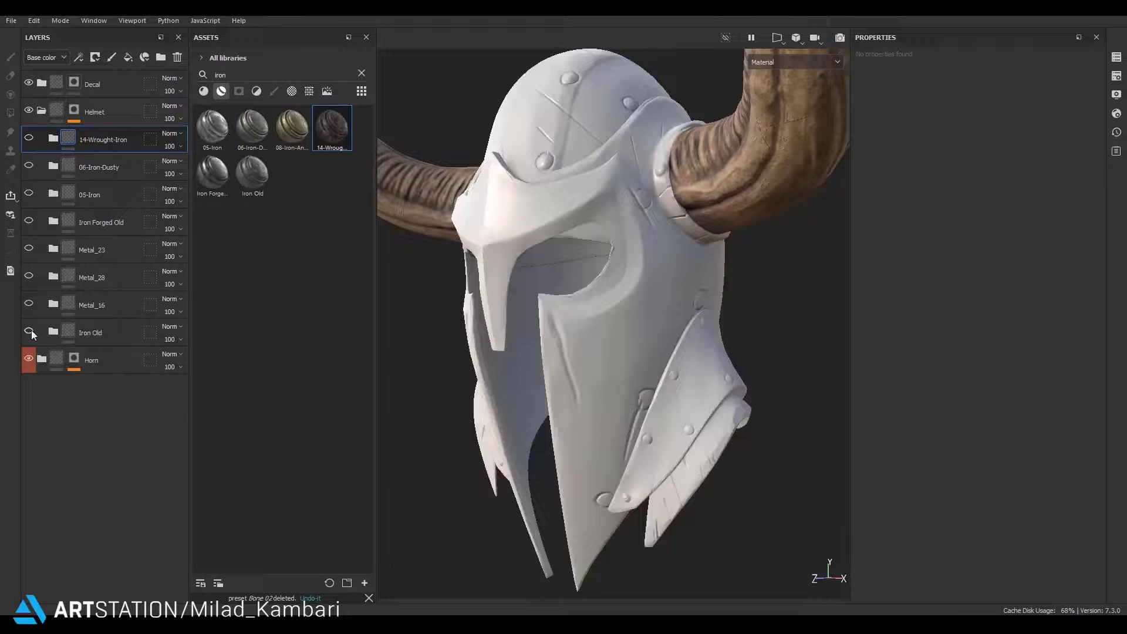
Preview and delete the Iron Old and Metal_16 trial layers
{"action": "left_click", "coordinate": [28, 332]}
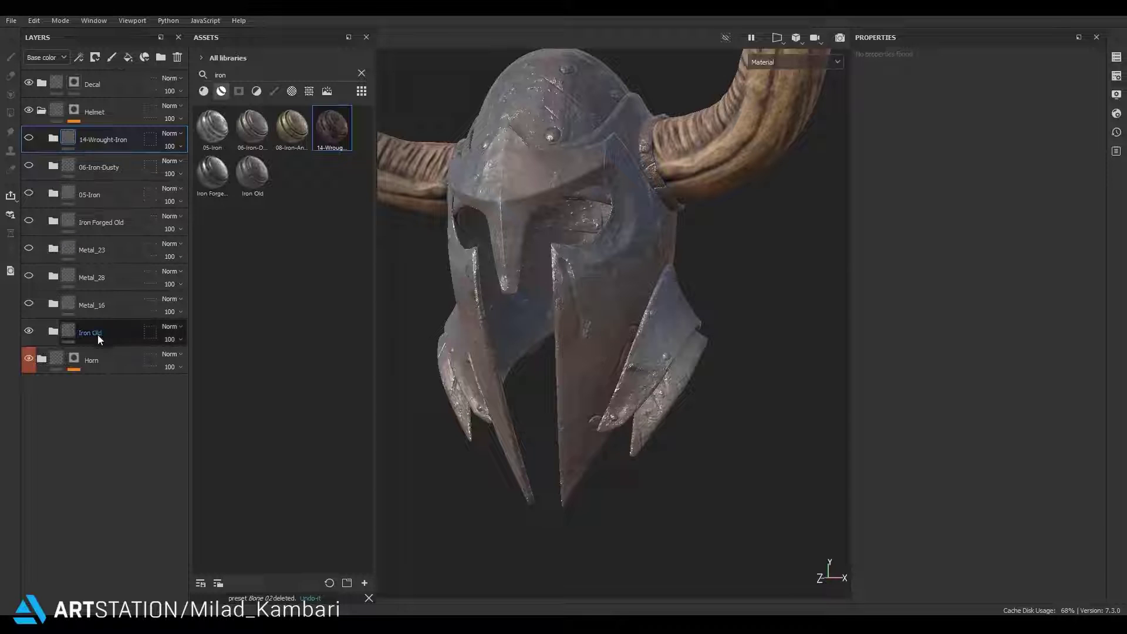
{"action": "left_click", "coordinate": [97, 333]}
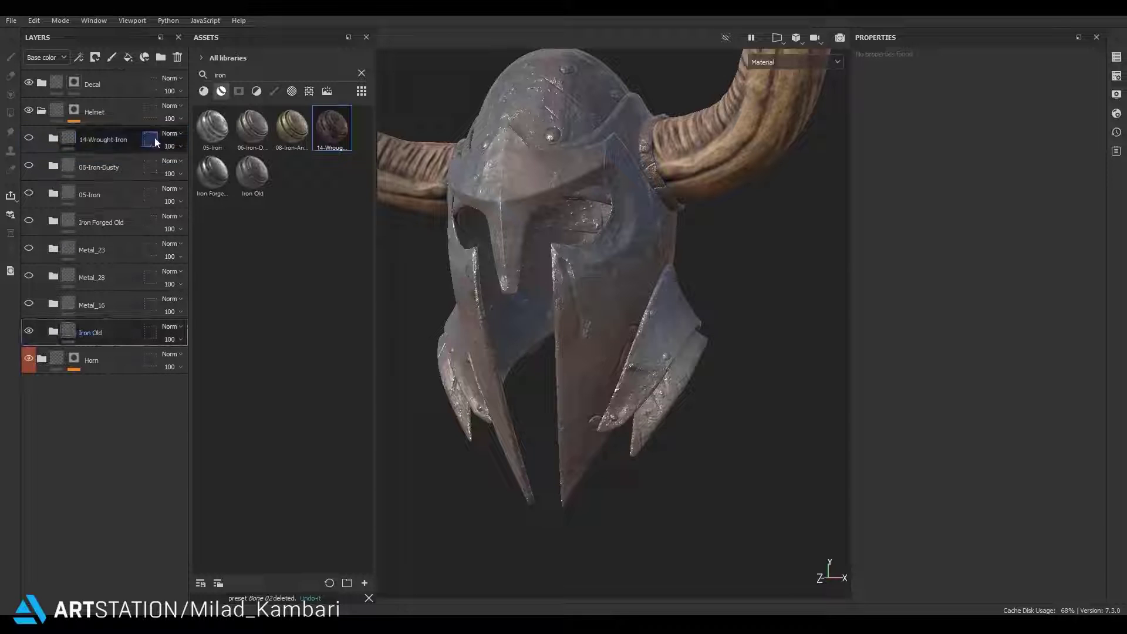
{"action": "left_click", "coordinate": [178, 57]}
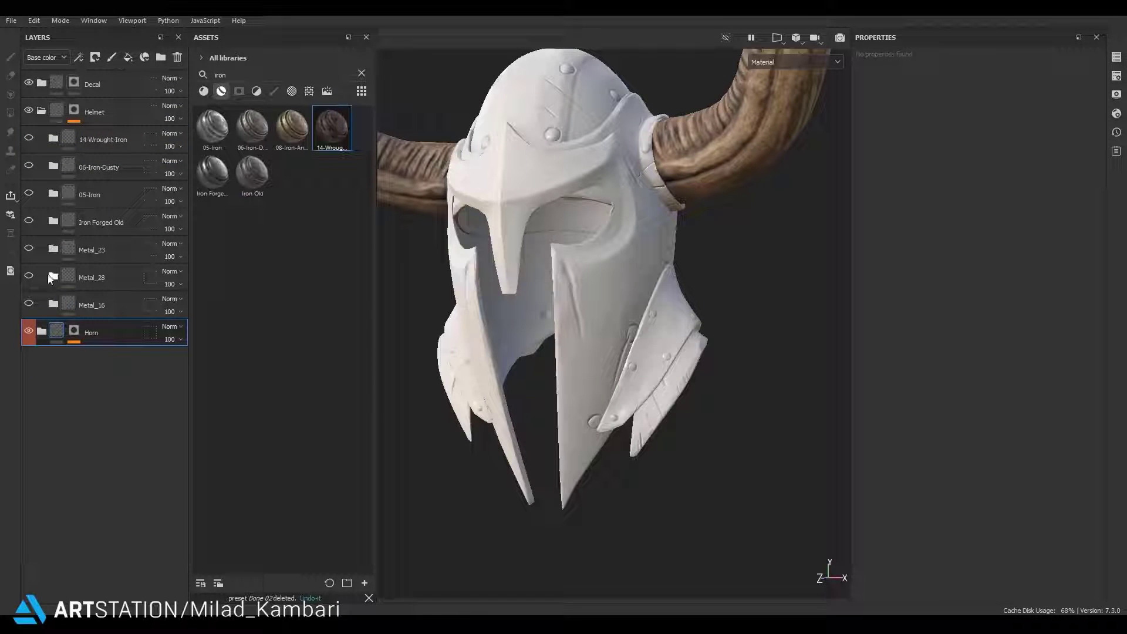
{"action": "left_click", "coordinate": [30, 277]}
{"action": "left_click", "coordinate": [29, 275]}
{"action": "left_click", "coordinate": [62, 302]}
{"action": "left_click", "coordinate": [177, 57]}
Preview and delete Metal_23 and 05-Iron, checking Iron Forged Old along the way
{"action": "left_click", "coordinate": [29, 249]}
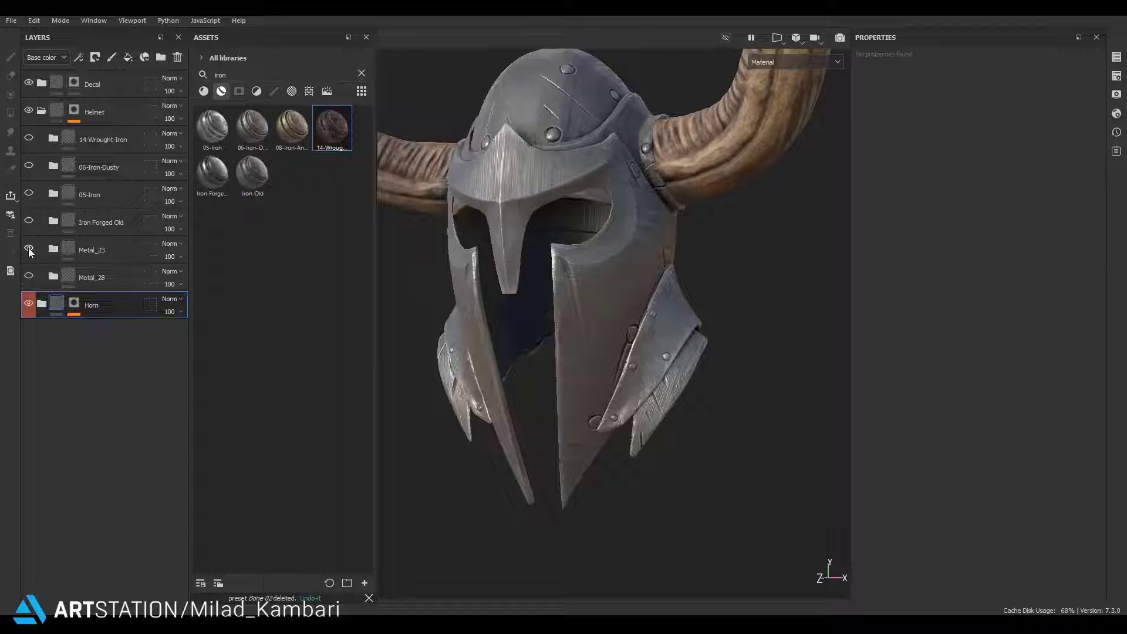
{"action": "left_click_drag", "start_coordinate": [503, 310], "coordinate": [529, 317], "text": "alt"}
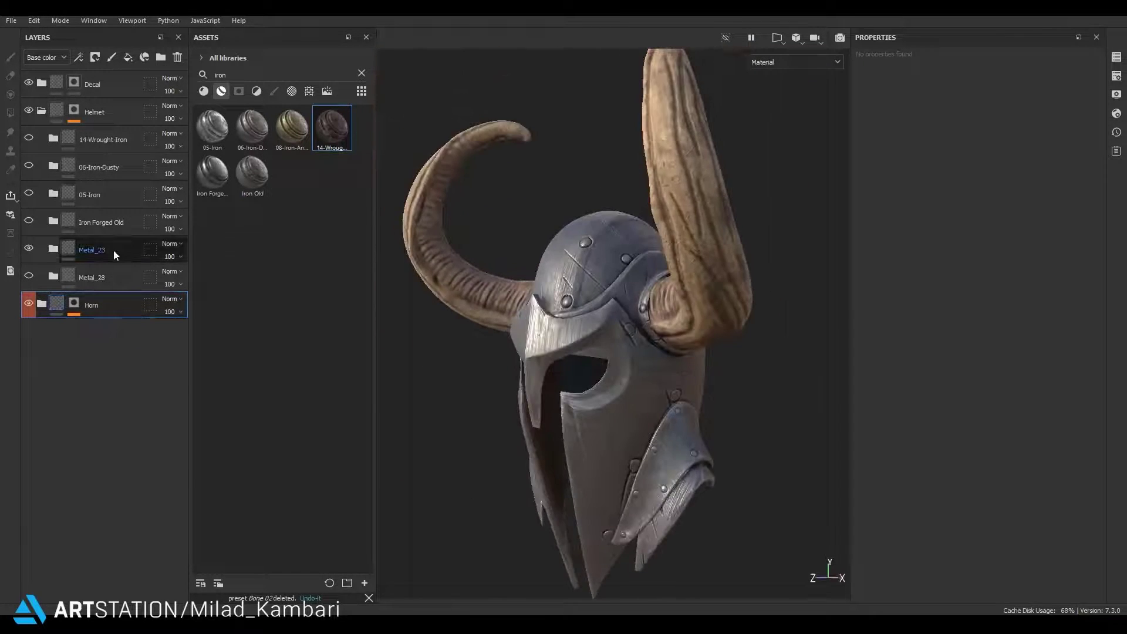
{"action": "left_click", "coordinate": [114, 249]}
{"action": "left_click", "coordinate": [178, 58]}
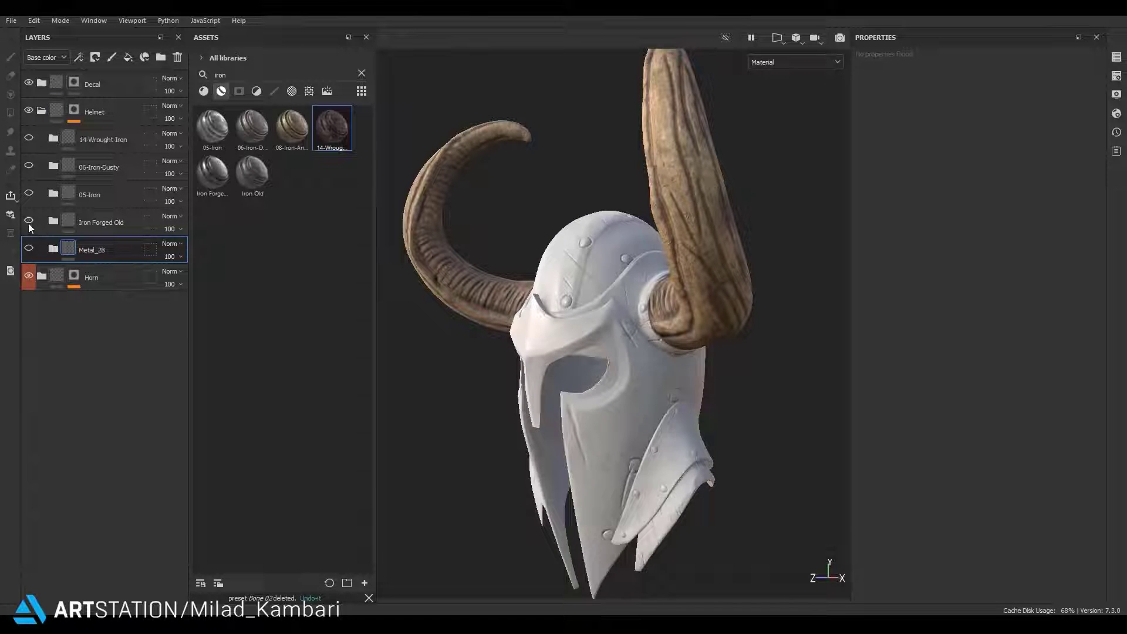
{"action": "left_click", "coordinate": [28, 221]}
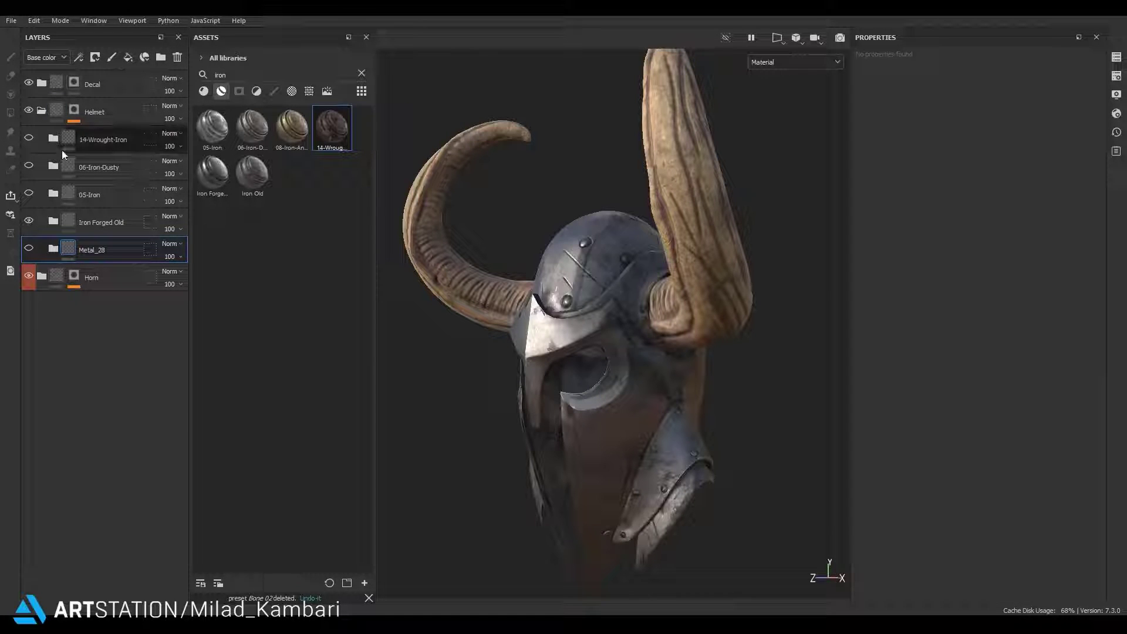
{"action": "left_click", "coordinate": [29, 221]}
{"action": "left_click", "coordinate": [30, 193]}
{"action": "left_click", "coordinate": [29, 193]}
{"action": "left_click", "coordinate": [99, 194]}
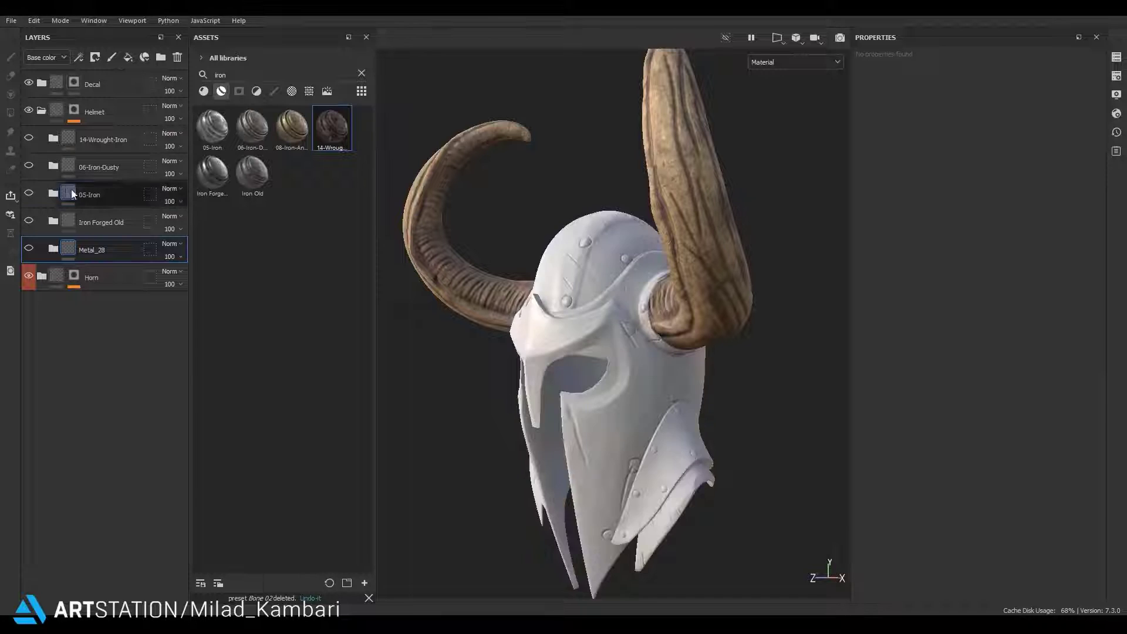
{"action": "left_click", "coordinate": [177, 57]}
Compare 06-Iron-Dusty with 14-Wrought-Iron and delete 14-Wrought-Iron
{"action": "left_click", "coordinate": [29, 166]}
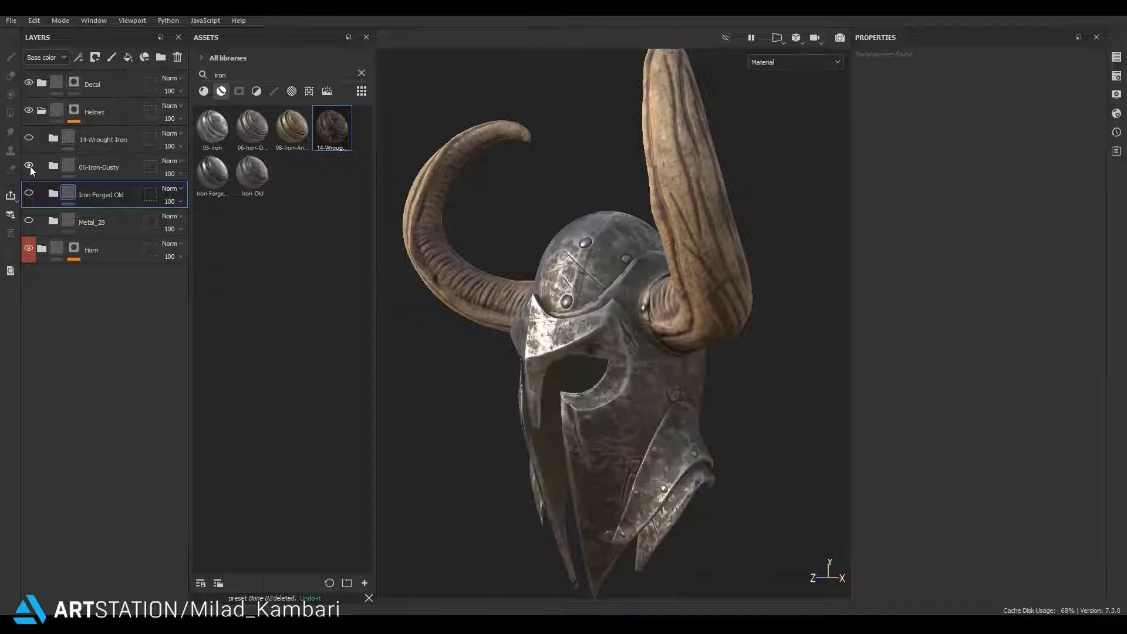
{"action": "left_click", "coordinate": [29, 166]}
{"action": "left_click", "coordinate": [85, 139]}
{"action": "left_click", "coordinate": [28, 138]}
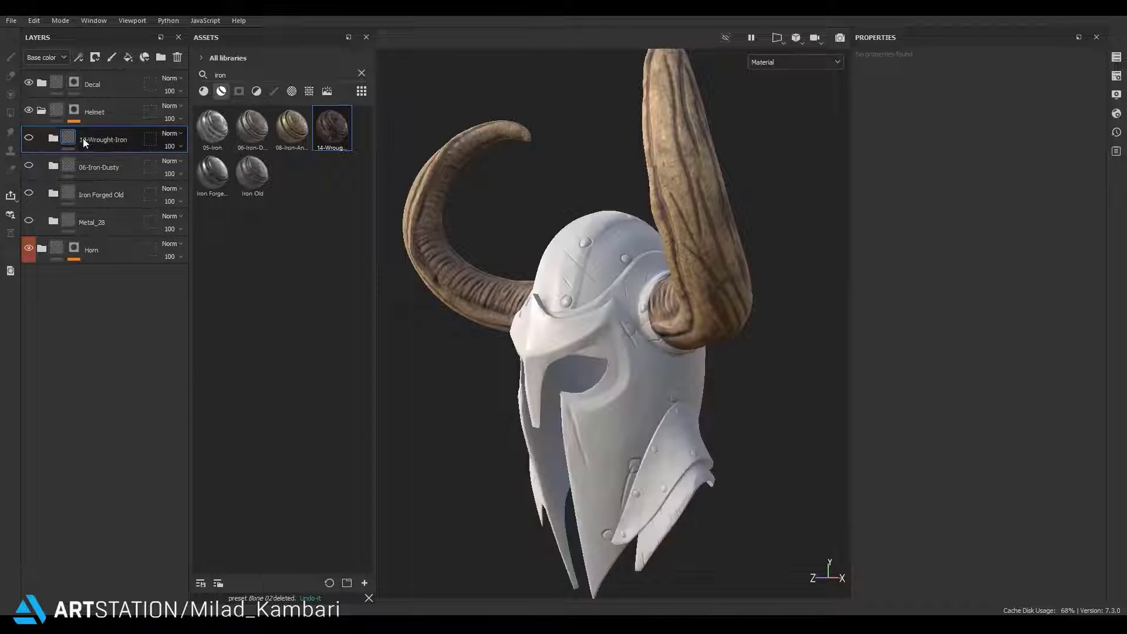
{"action": "left_click", "coordinate": [180, 57]}
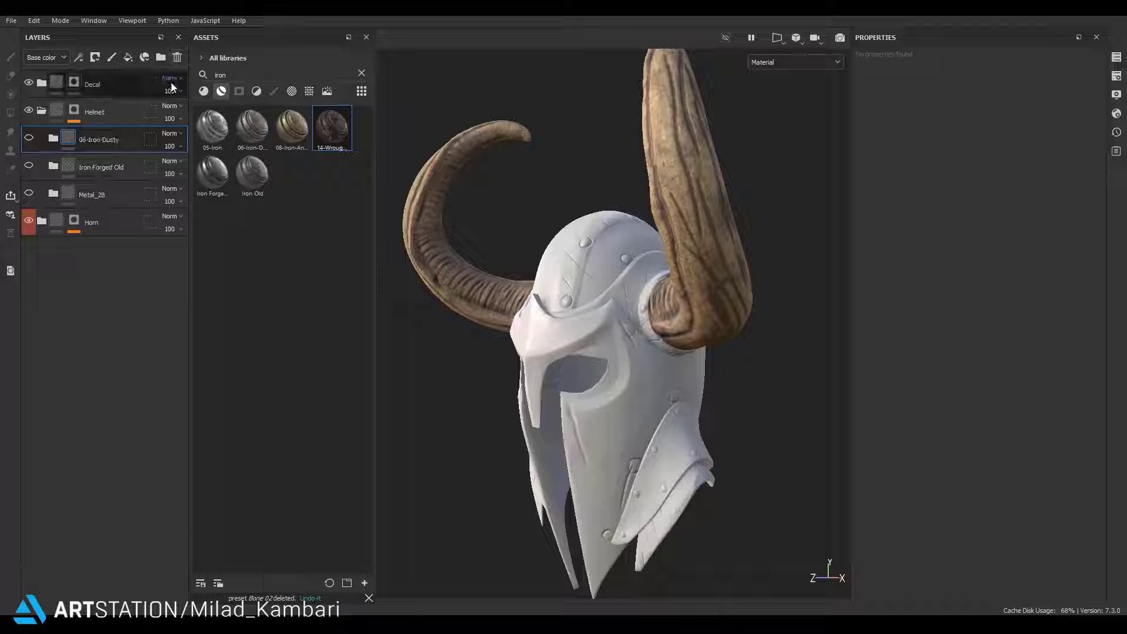
Show 06-Iron-Dusty, move it down beside the Horn folder, and expand its sublayers
{"action": "mouse_move", "coordinate": [499, 264]}
{"action": "left_mouse_down", "text": "alt"}
{"action": "mouse_move", "coordinate": [597, 224]}
{"action": "mouse_move", "coordinate": [604, 333]}
{"action": "left_mouse_up", "text": "alt"}
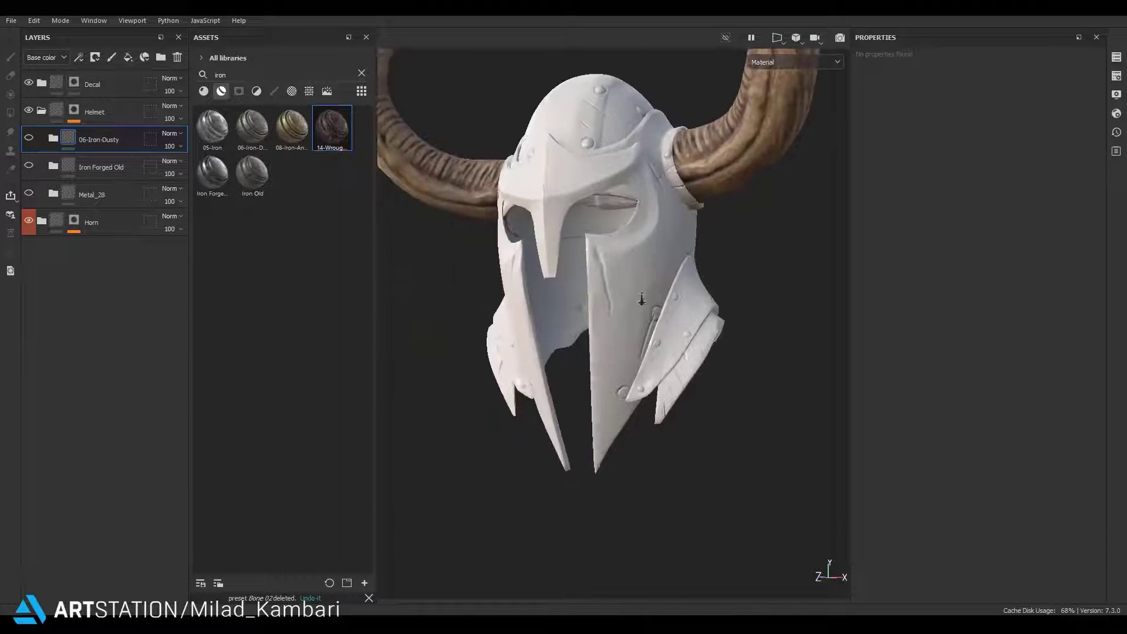
{"action": "left_click", "coordinate": [29, 137]}
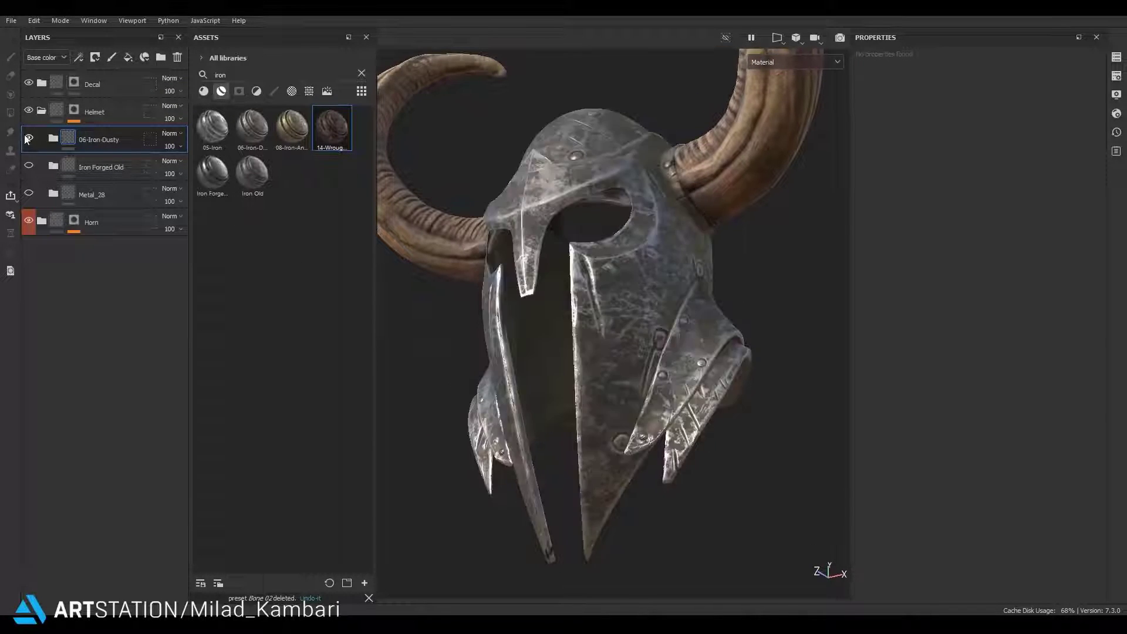
{"action": "mouse_move", "coordinate": [89, 141]}
{"action": "left_mouse_down"}
{"action": "mouse_move", "coordinate": [41, 377]}
{"action": "mouse_move", "coordinate": [33, 307]}
{"action": "left_mouse_up"}
{"action": "left_click", "coordinate": [54, 193]}
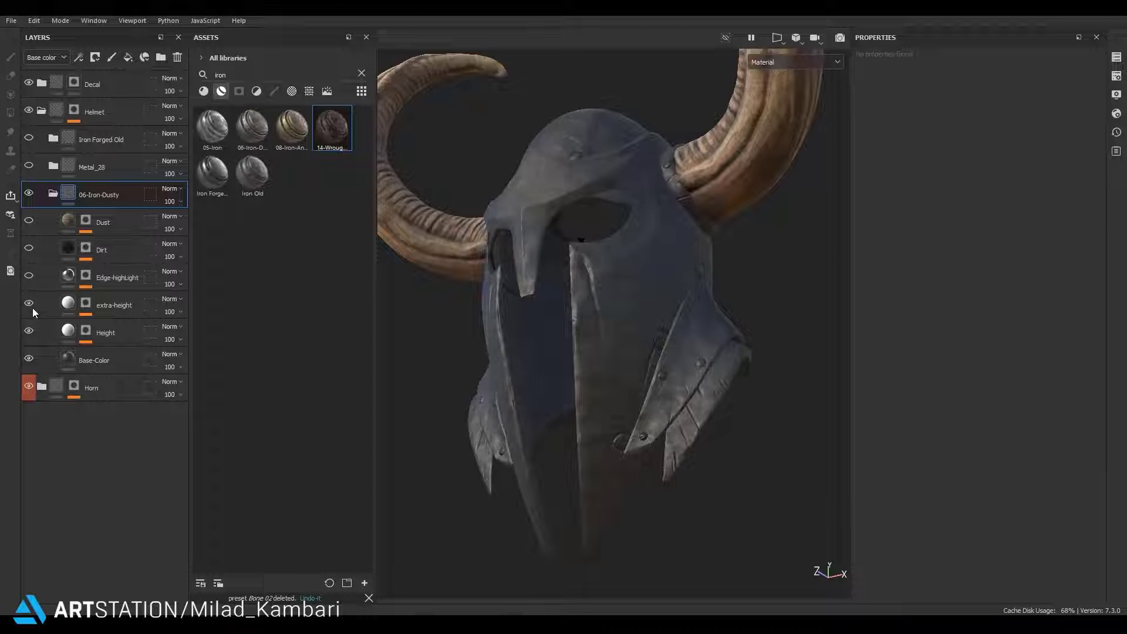
Set the Height layer's Cells 1 noise scale to 66
{"action": "left_click", "coordinate": [85, 332]}
{"action": "left_click", "coordinate": [113, 385]}
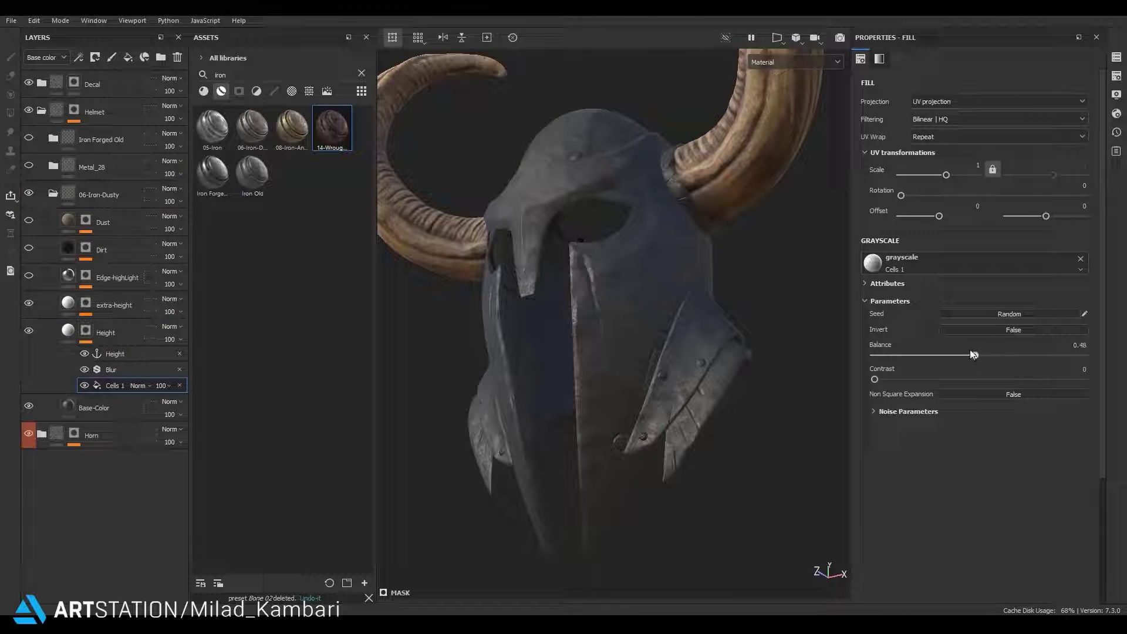
{"action": "left_click", "coordinate": [874, 412]}
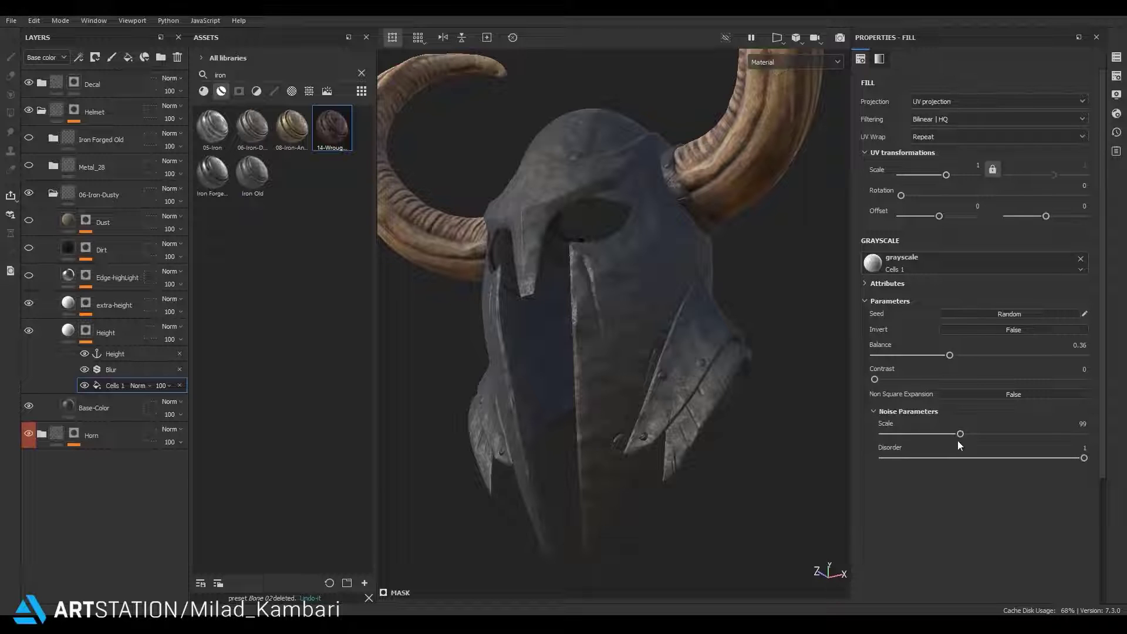
{"action": "left_click_drag", "start_coordinate": [957, 434], "coordinate": [935, 435]}
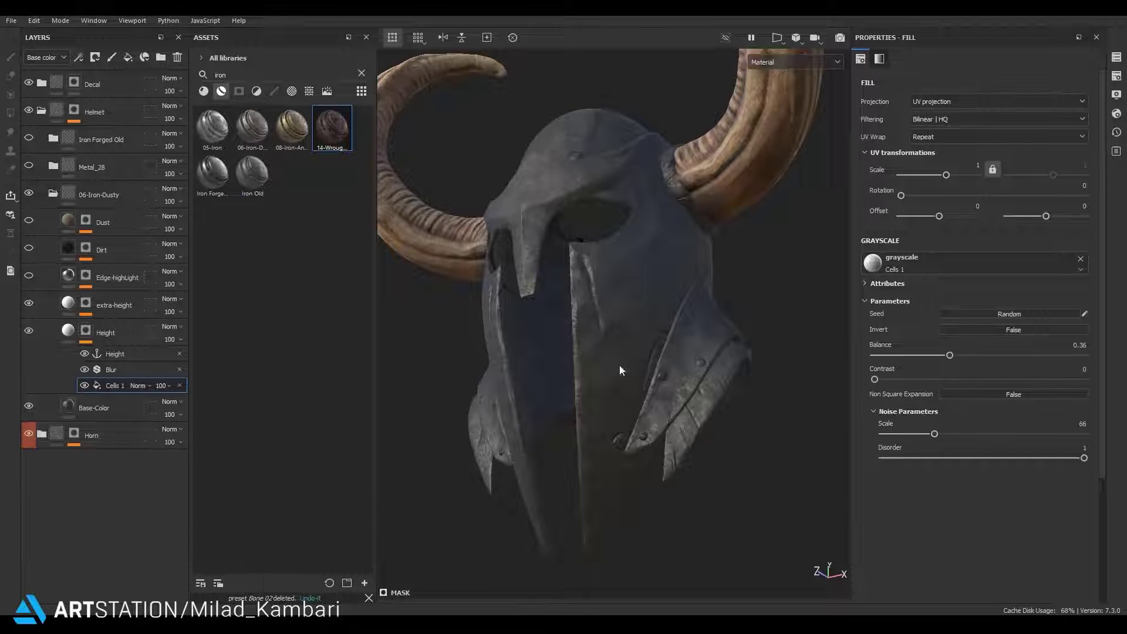
{"action": "left_click_drag", "start_coordinate": [619, 365], "coordinate": [552, 358], "text": "alt"}
Compare the helmet with Edge-highLight toggled, then bring up its Metal Edge Wear generator
{"action": "left_click", "coordinate": [65, 330]}
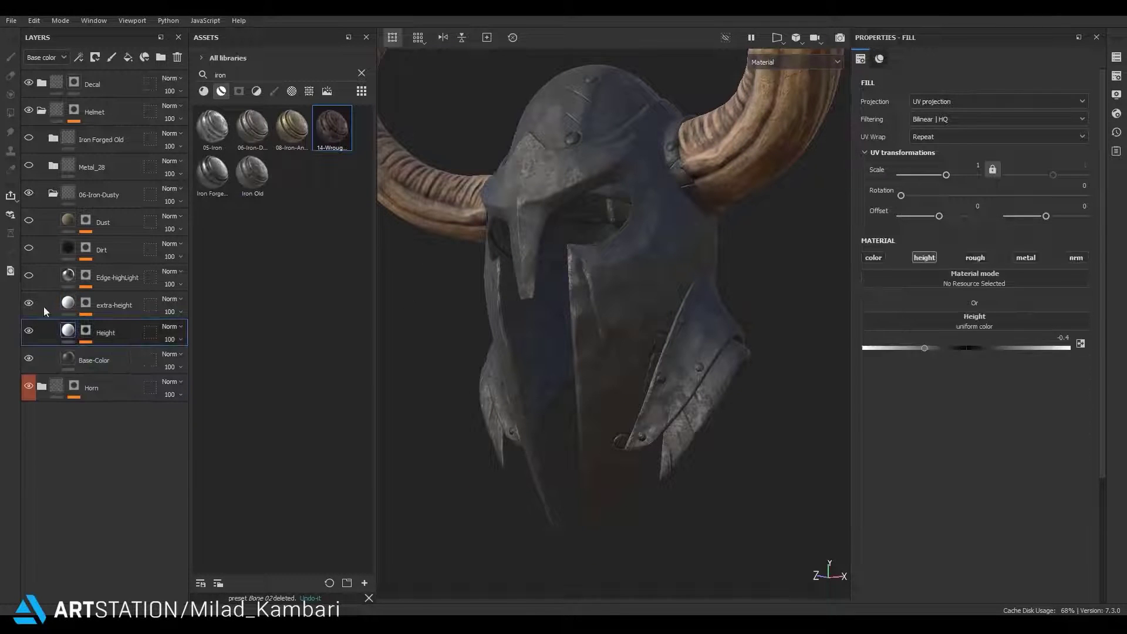
{"action": "left_click", "coordinate": [29, 275]}
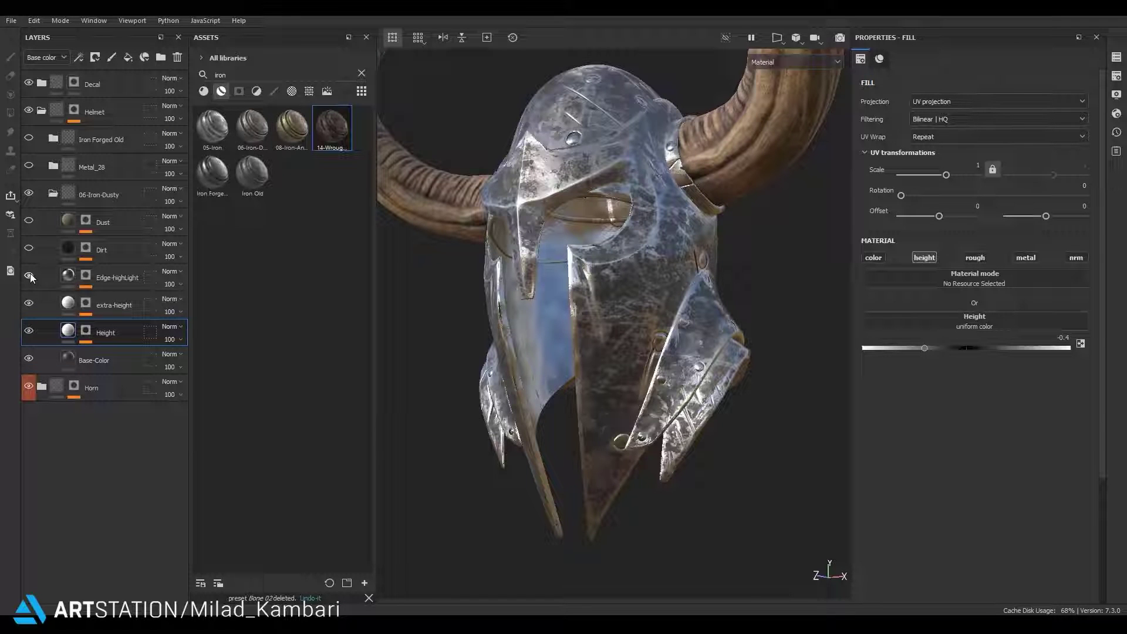
{"action": "left_click", "coordinate": [111, 195]}
{"action": "left_click", "coordinate": [29, 275]}
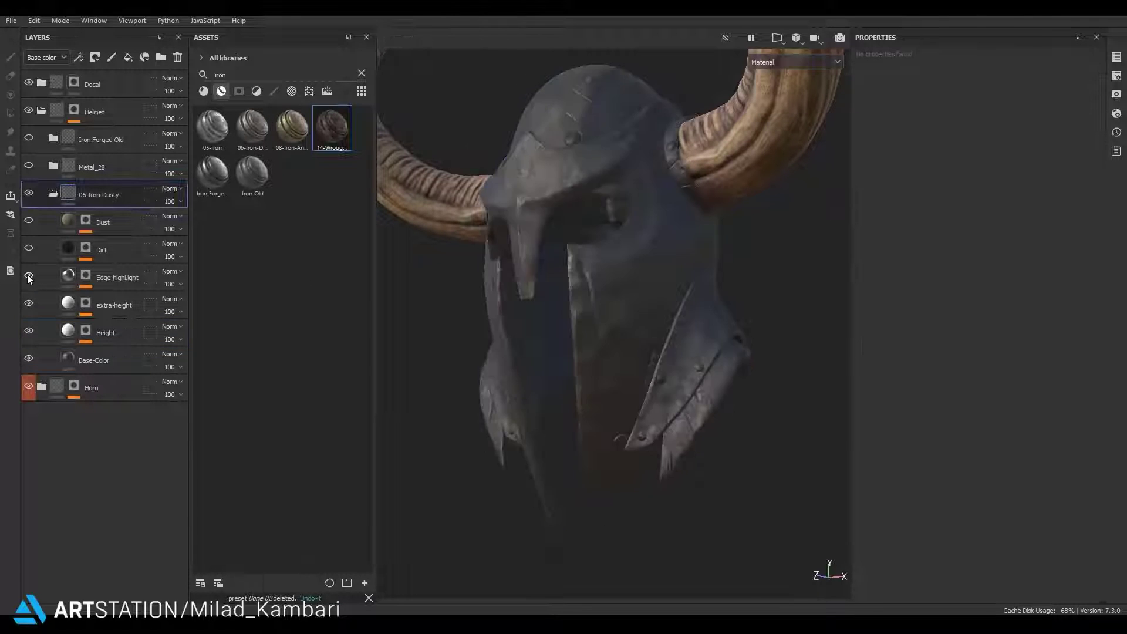
{"action": "left_click", "coordinate": [86, 276]}
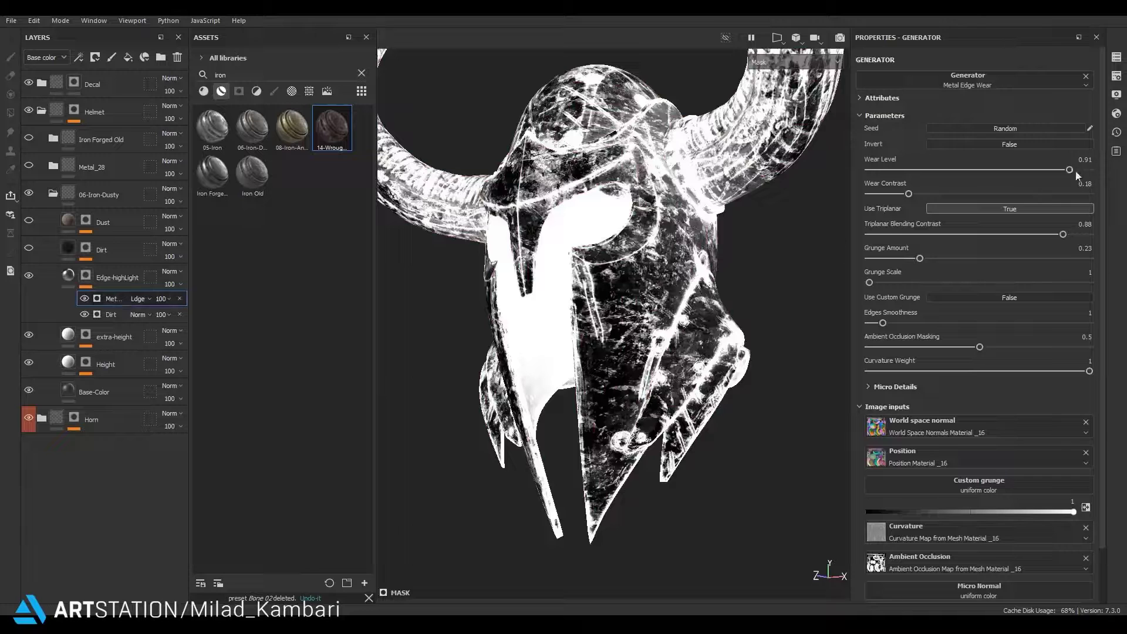
Tune Edge-highLight wear to level 0.84 and contrast 0.3, then reveal the Dirt mask
{"action": "left_click_drag", "start_coordinate": [1069, 170], "coordinate": [1053, 170]}
{"action": "left_click_drag", "start_coordinate": [909, 194], "coordinate": [957, 194]}
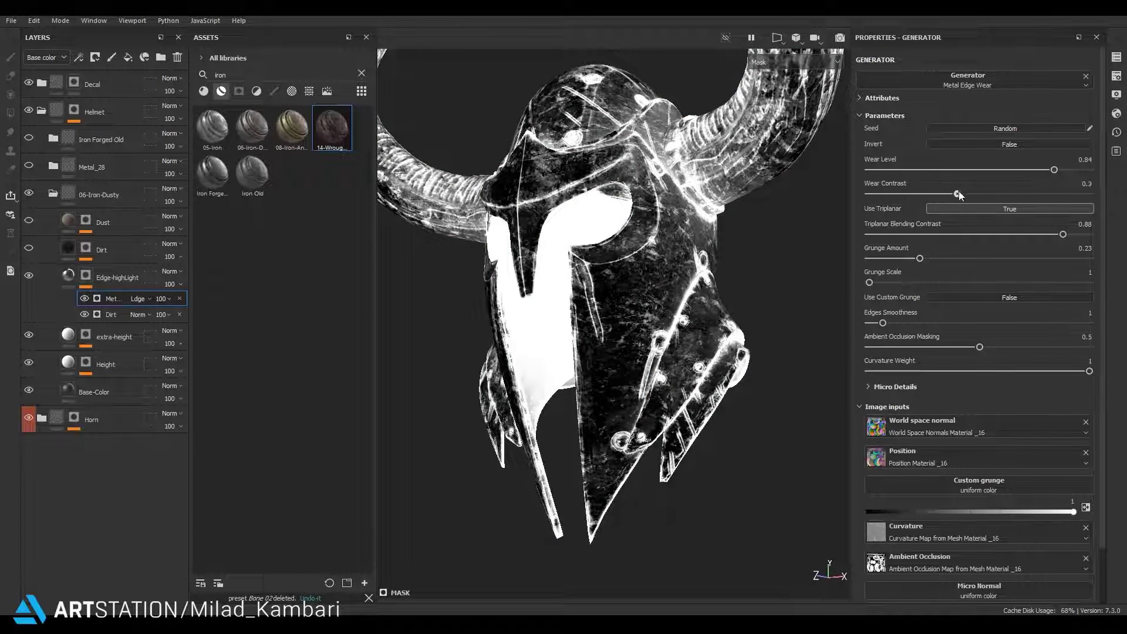
{"action": "left_click", "coordinate": [70, 277]}
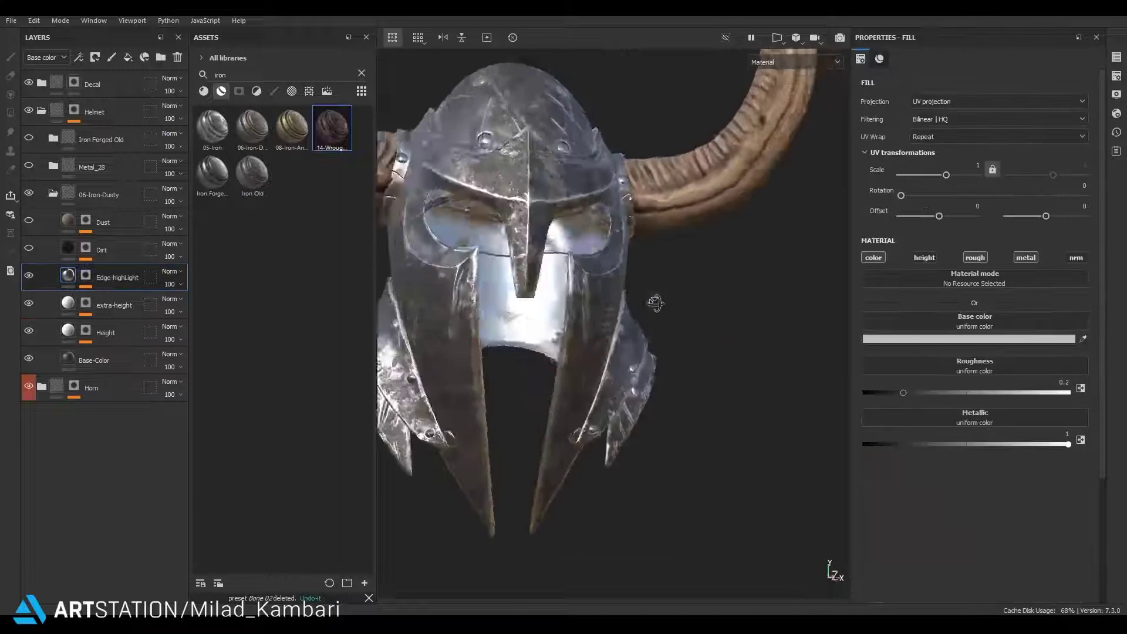
{"action": "mouse_move", "coordinate": [830, 566]}
{"action": "left_mouse_down", "text": "alt"}
{"action": "mouse_move", "coordinate": [646, 423]}
{"action": "mouse_move", "coordinate": [641, 406]}
{"action": "left_mouse_up", "text": "alt"}
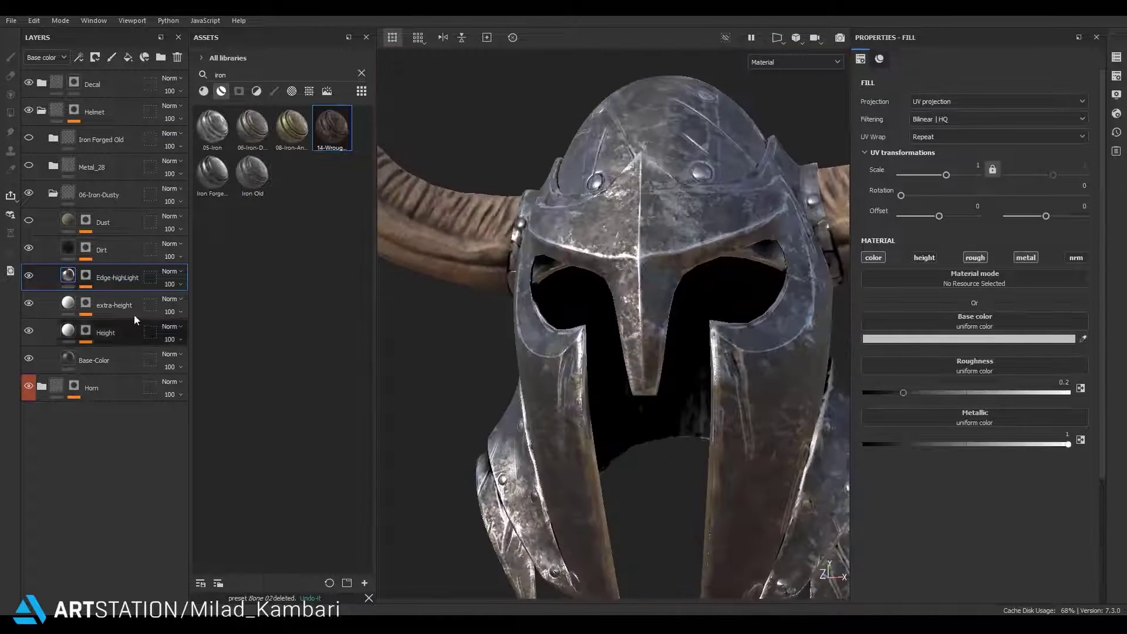
{"action": "left_click", "coordinate": [91, 252]}
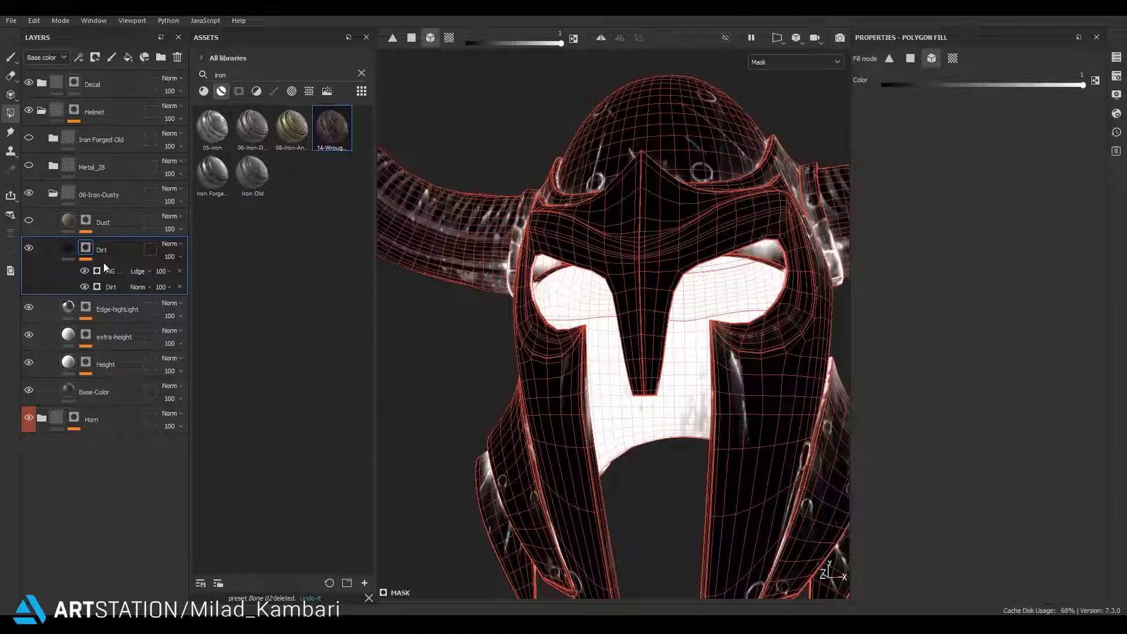
Hide the Dirt mask's MG Leaks and nudge the Dirt generator's level and contrast up
{"action": "left_click", "coordinate": [85, 271]}
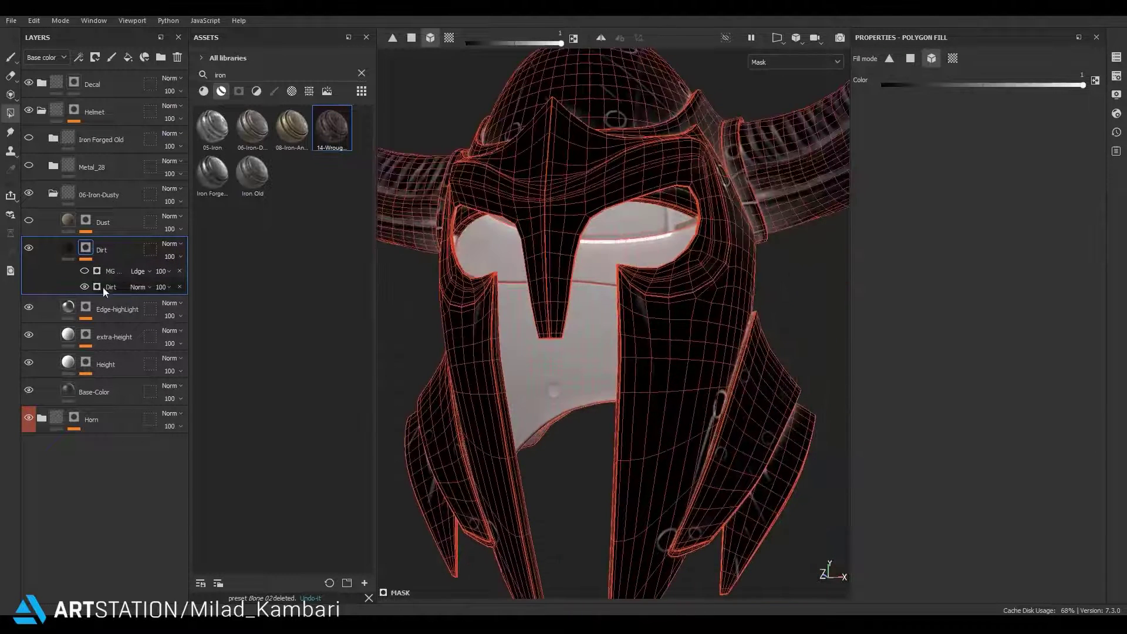
{"action": "left_click", "coordinate": [109, 286]}
{"action": "left_click_drag", "start_coordinate": [617, 329], "coordinate": [1053, 176], "text": "alt"}
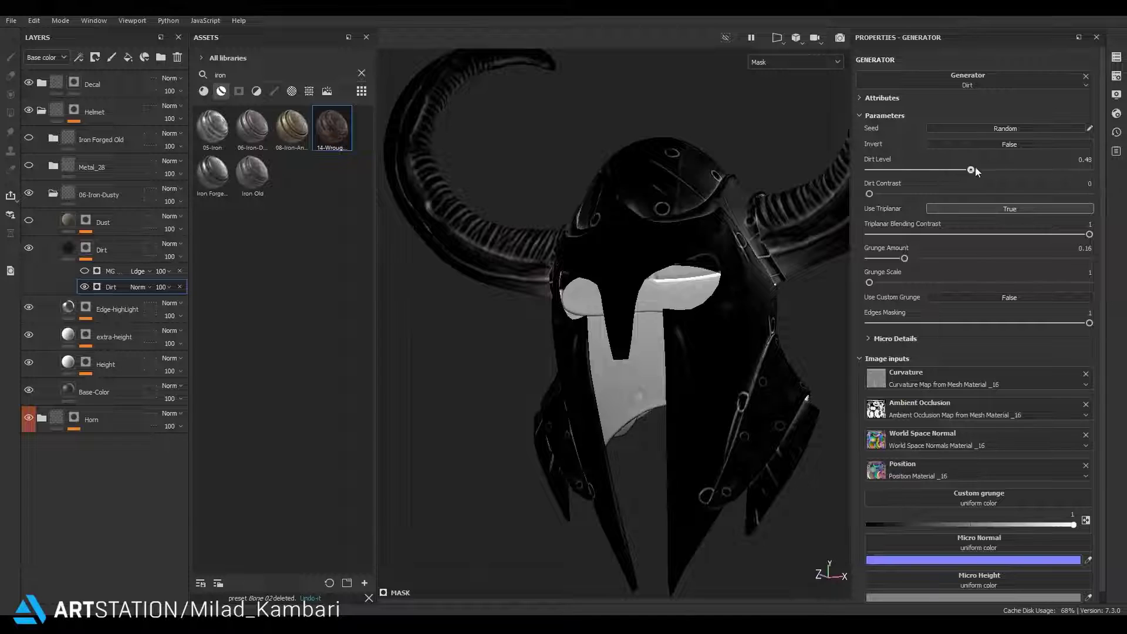
{"action": "left_click_drag", "start_coordinate": [971, 170], "coordinate": [978, 170]}
{"action": "left_click", "coordinate": [922, 194]}
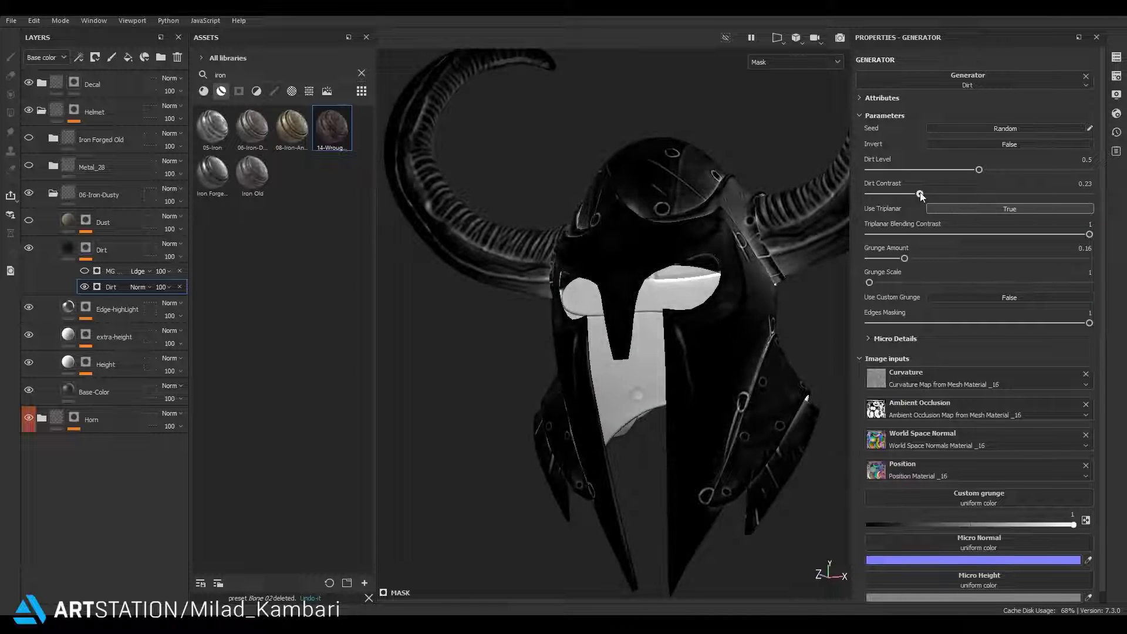
{"action": "left_click", "coordinate": [110, 273]}
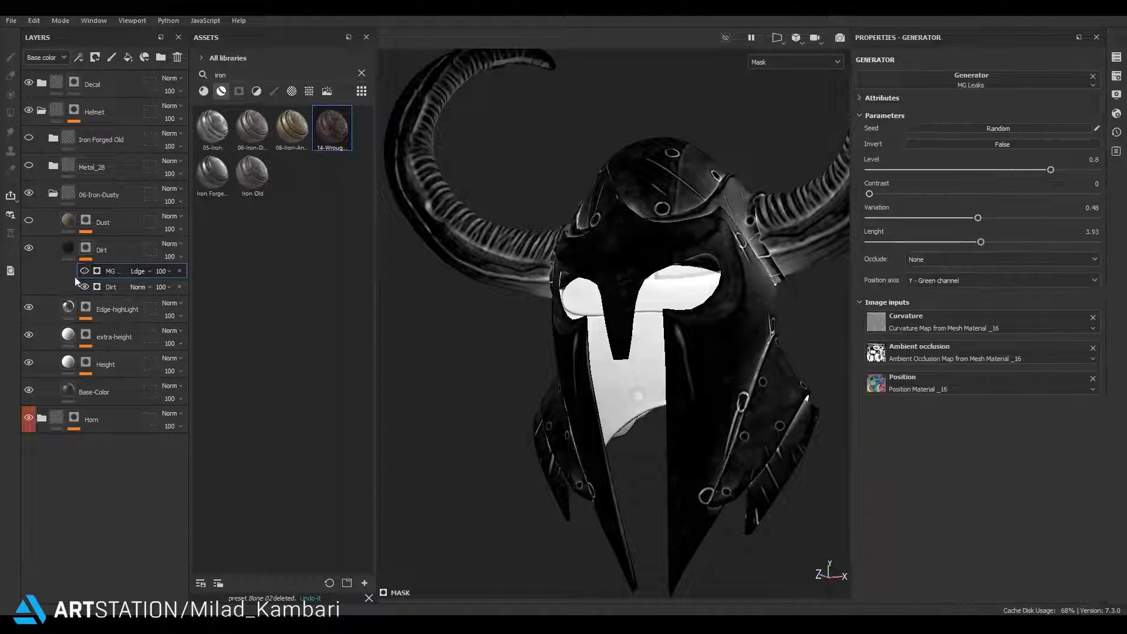
Swap MG Leaks for triplanar Metal Edge Wear: contrast 0.58, grunge 0.06, smoothness 5.46, occlusion 0.28
{"action": "left_click", "coordinate": [981, 81]}
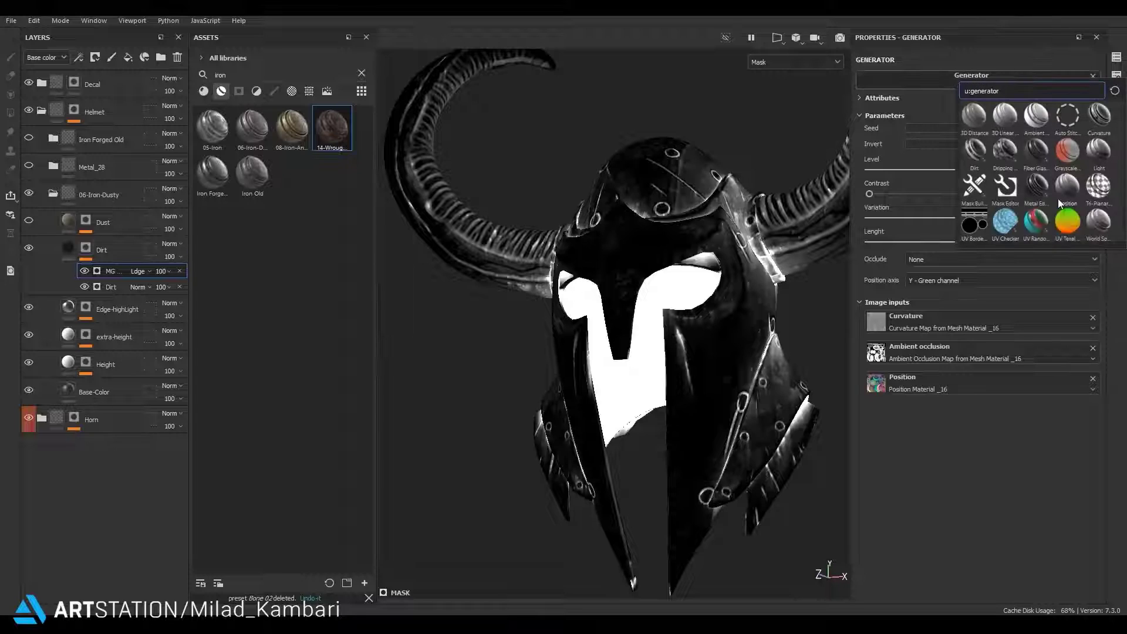
{"action": "left_click", "coordinate": [1037, 185]}
{"action": "left_click_drag", "start_coordinate": [1059, 171], "coordinate": [1042, 168]}
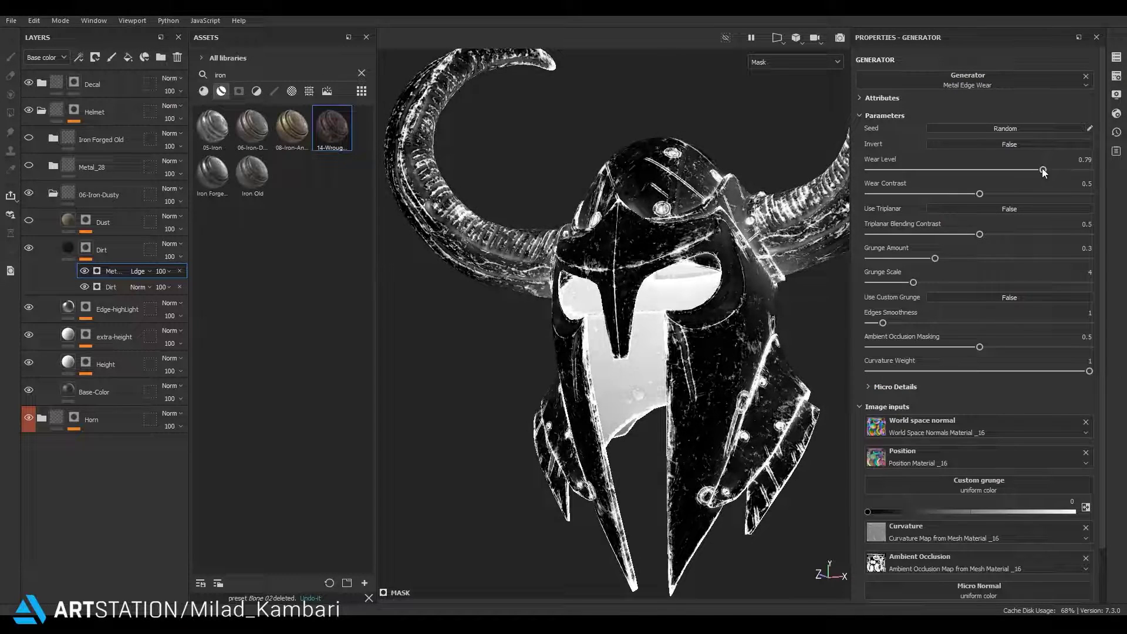
{"action": "left_click_drag", "start_coordinate": [979, 194], "coordinate": [997, 194]}
{"action": "mouse_move", "coordinate": [934, 259]}
{"action": "left_mouse_down"}
{"action": "mouse_move", "coordinate": [1077, 290]}
{"action": "mouse_move", "coordinate": [857, 285]}
{"action": "mouse_move", "coordinate": [869, 282]}
{"action": "left_mouse_up"}
{"action": "left_click", "coordinate": [884, 283]}
{"action": "left_click", "coordinate": [1015, 209]}
{"action": "mouse_move", "coordinate": [883, 323]}
{"action": "left_mouse_down"}
{"action": "mouse_move", "coordinate": [990, 323]}
{"action": "mouse_move", "coordinate": [907, 323]}
{"action": "mouse_move", "coordinate": [944, 323]}
{"action": "left_mouse_up"}
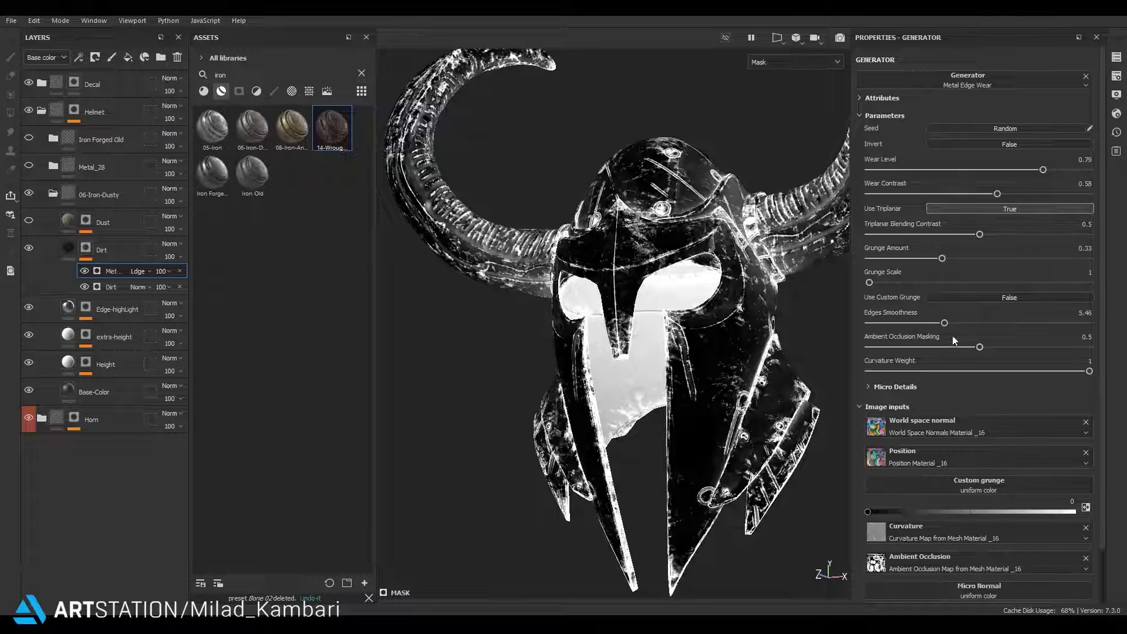
{"action": "left_click", "coordinate": [943, 346]}
{"action": "left_click", "coordinate": [886, 259]}
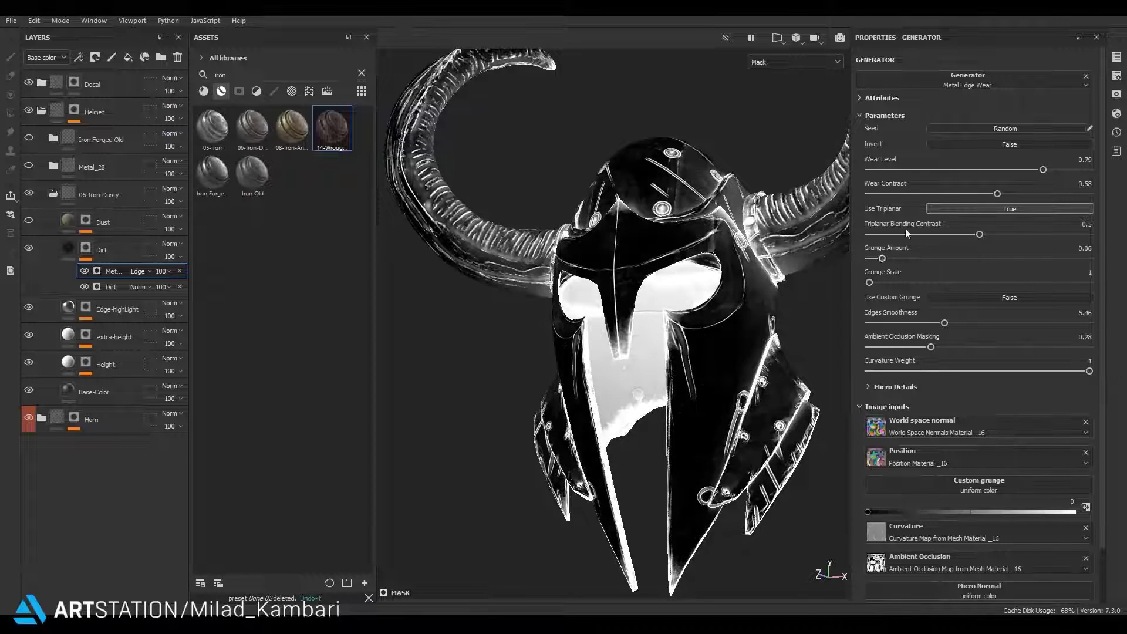
{"action": "left_click", "coordinate": [1055, 170]}
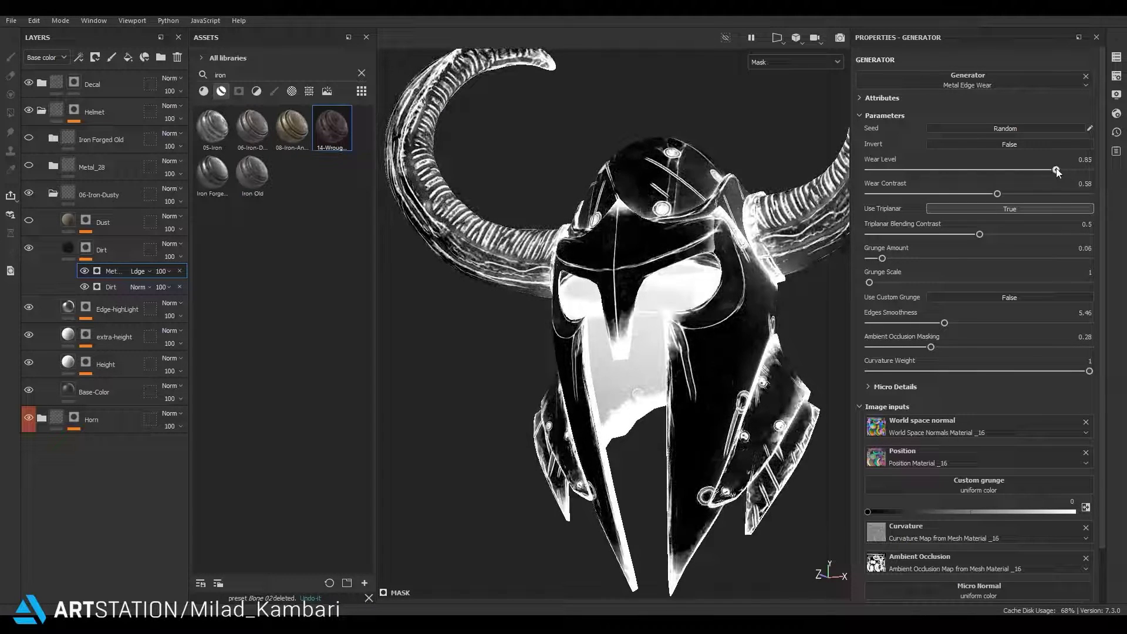
{"action": "left_click", "coordinate": [68, 250]}
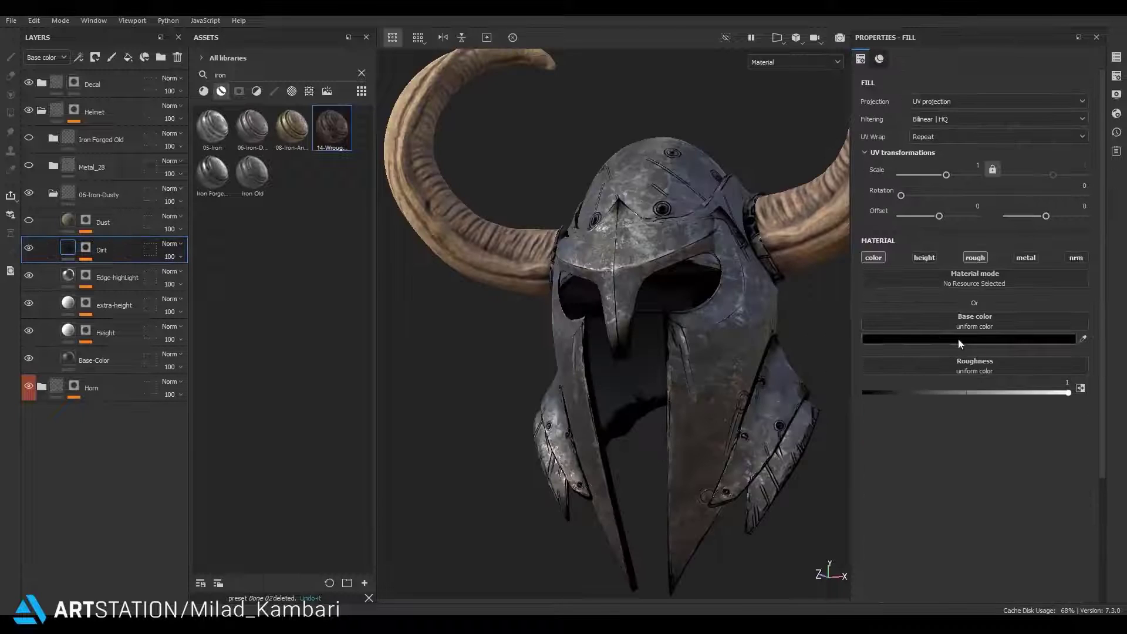
Set the Dirt layer to Soft light blending with a mid-grey base colour
{"action": "left_click", "coordinate": [959, 341]}
{"action": "left_click_drag", "start_coordinate": [793, 388], "coordinate": [776, 385]}
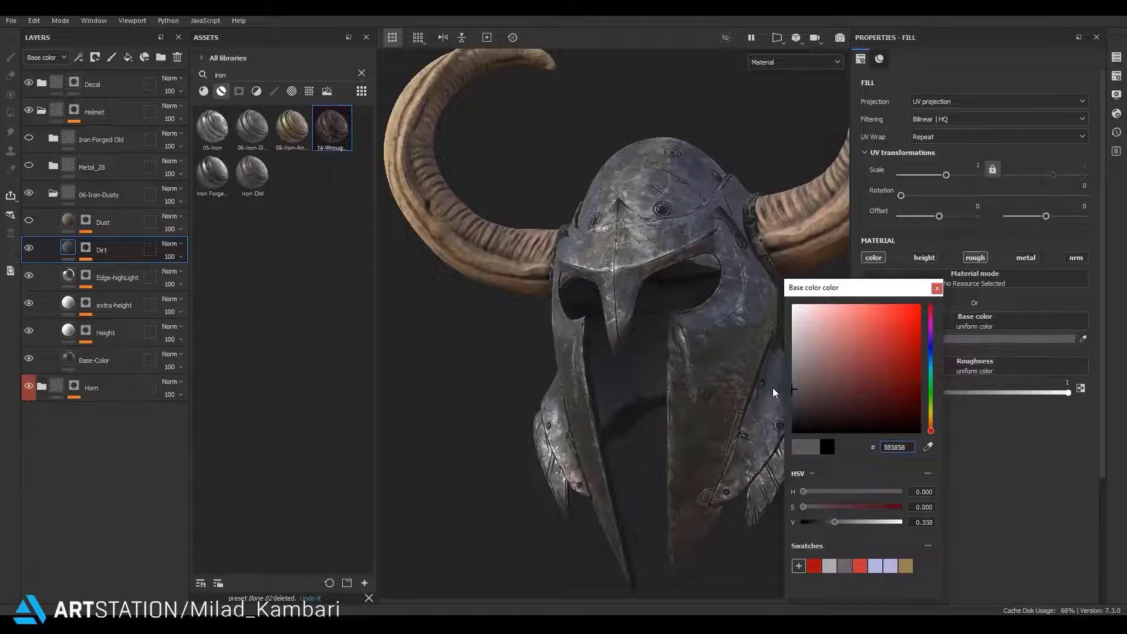
{"action": "left_click", "coordinate": [170, 243]}
{"action": "left_click", "coordinate": [194, 478]}
{"action": "left_click_drag", "start_coordinate": [421, 461], "coordinate": [637, 414], "text": "alt"}
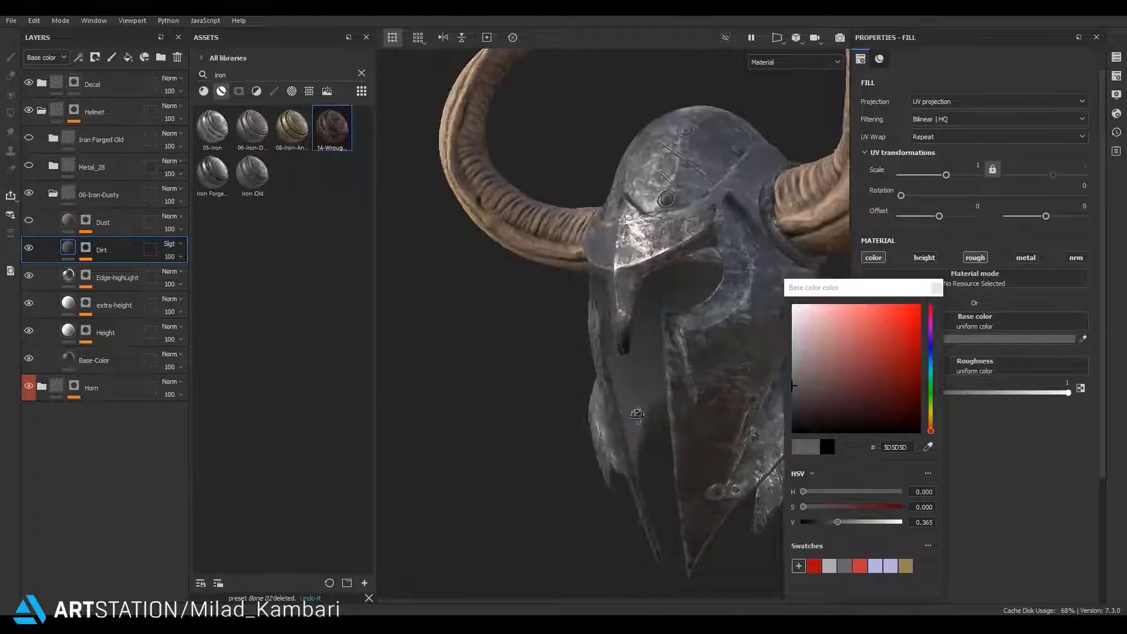
{"action": "left_click", "coordinate": [939, 288]}
{"action": "left_click_drag", "start_coordinate": [728, 312], "coordinate": [587, 305], "text": "alt"}
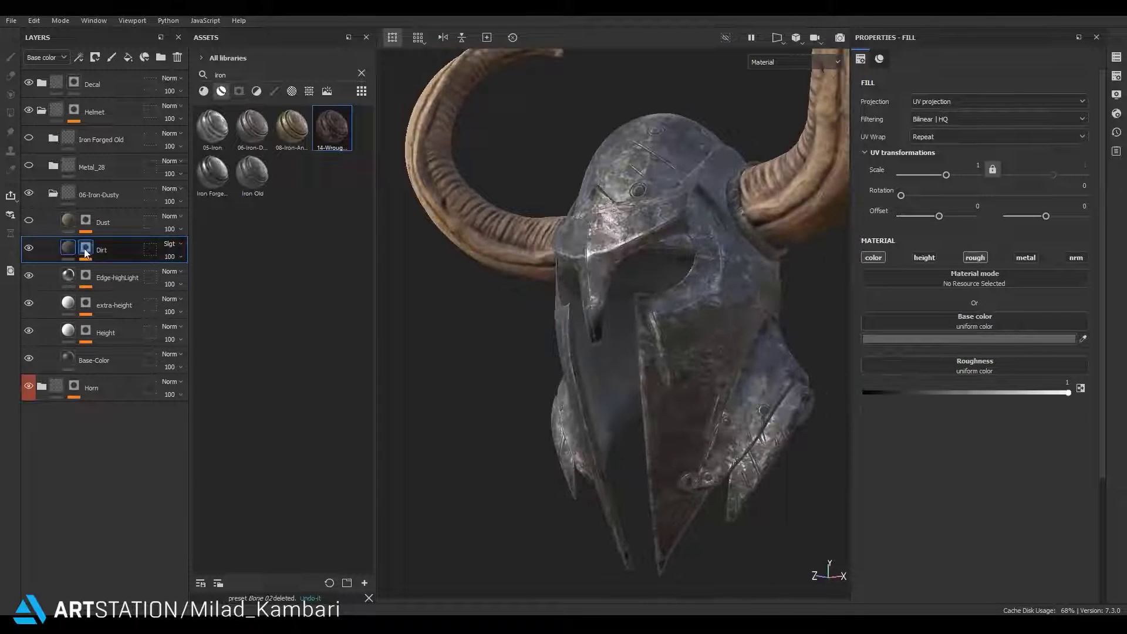
Darken Dirt's base colour to 656565 and lower its opacity to 50
{"action": "left_click", "coordinate": [86, 251], "text": "alt"}
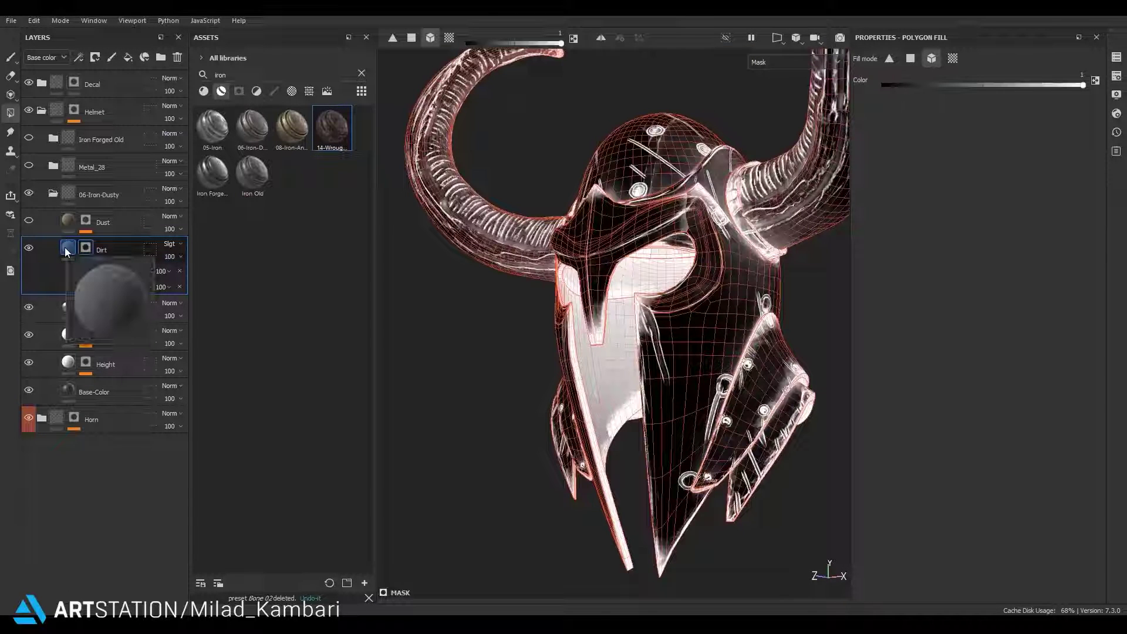
{"action": "left_click", "coordinate": [66, 252]}
{"action": "left_click_drag", "start_coordinate": [646, 293], "coordinate": [885, 328], "text": "alt"}
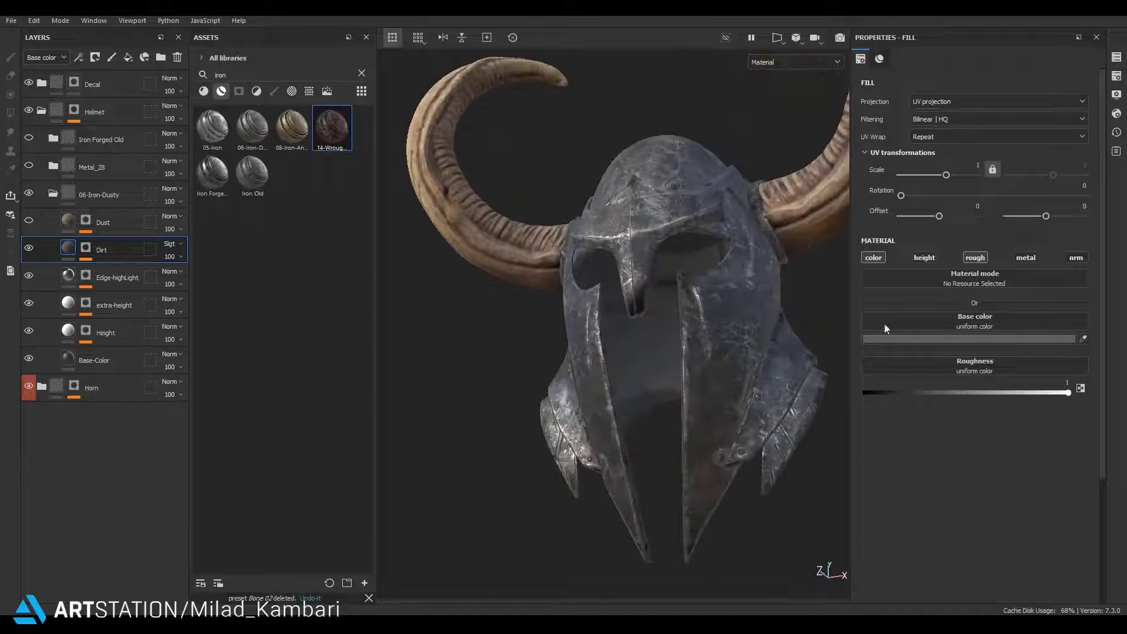
{"action": "left_click", "coordinate": [968, 339]}
{"action": "mouse_move", "coordinate": [873, 395]}
{"action": "left_mouse_down"}
{"action": "mouse_move", "coordinate": [758, 431]}
{"action": "mouse_move", "coordinate": [742, 404]}
{"action": "left_mouse_up"}
{"action": "left_click", "coordinate": [175, 257]}
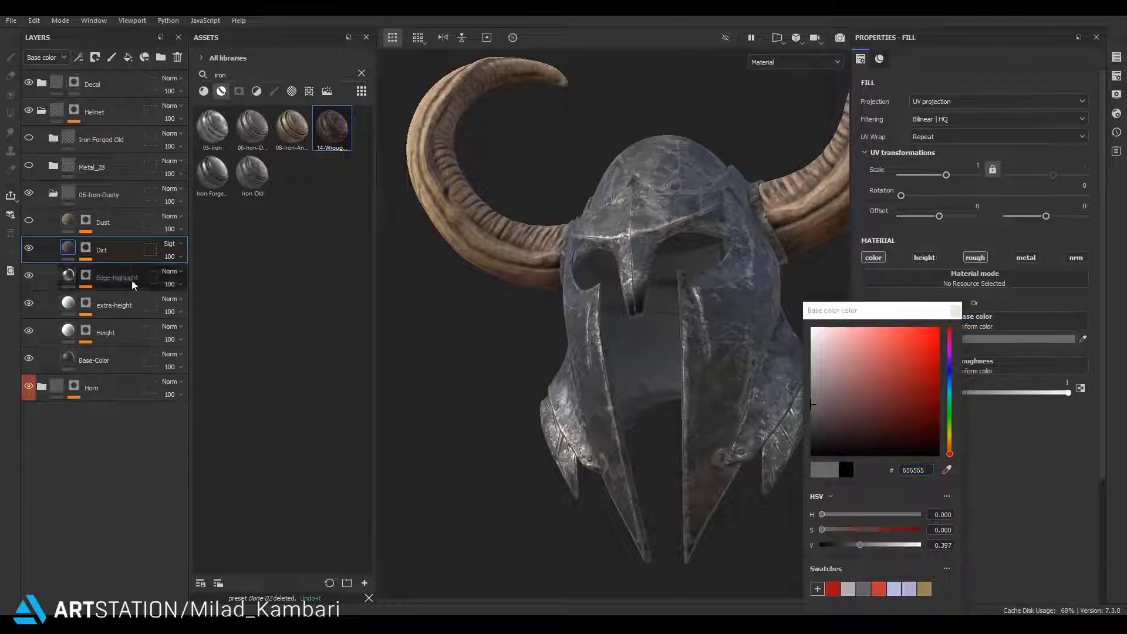
{"action": "left_click", "coordinate": [209, 268]}
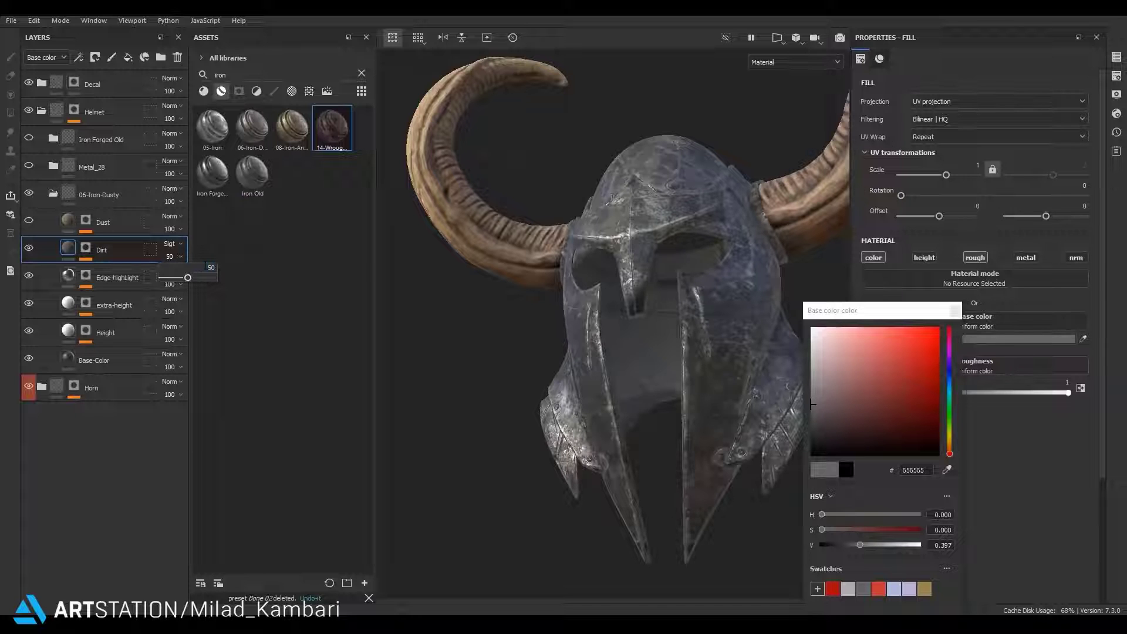
{"action": "left_click_drag", "start_coordinate": [460, 319], "coordinate": [711, 399], "text": "alt"}
{"action": "left_click", "coordinate": [32, 253]}
{"action": "left_click", "coordinate": [33, 254]}
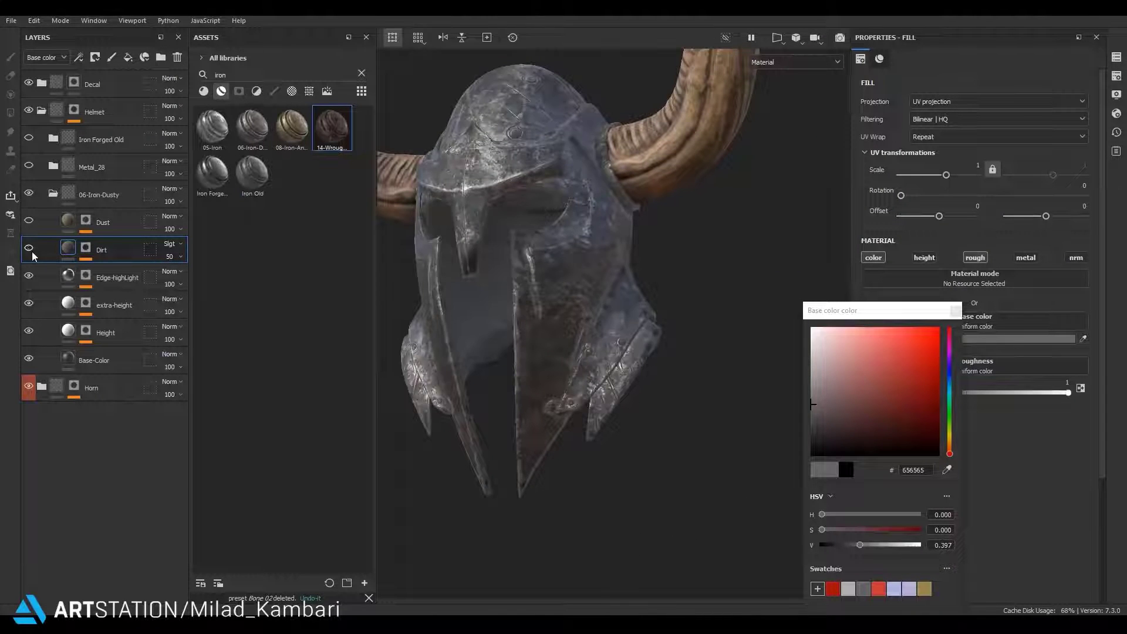
{"action": "left_click_drag", "start_coordinate": [470, 294], "coordinate": [734, 353], "text": "alt"}
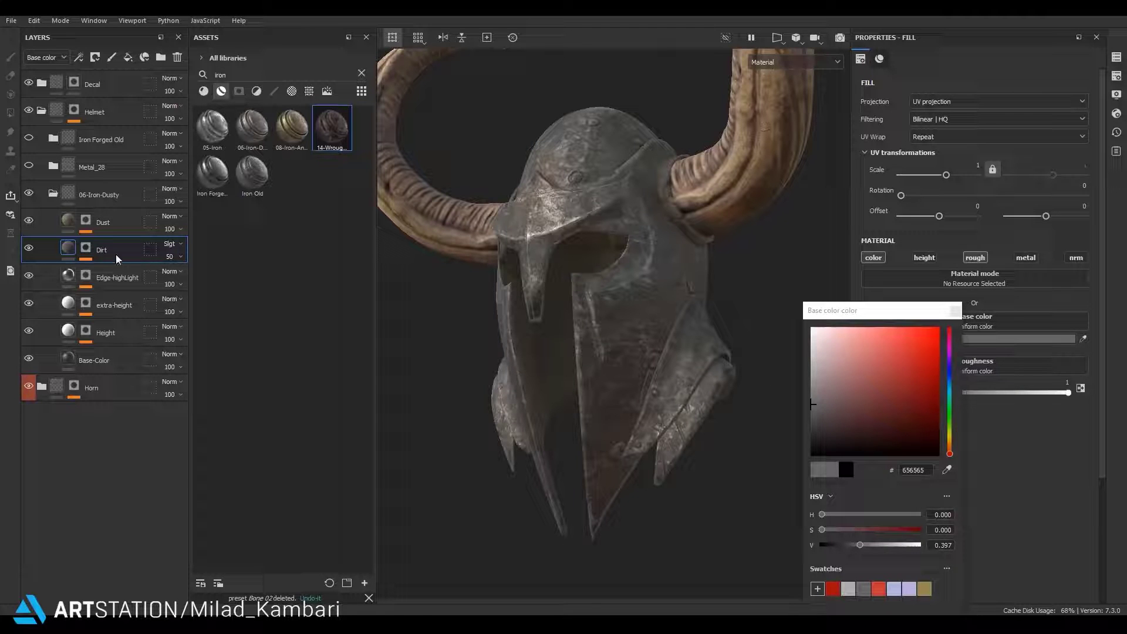
{"action": "left_click", "coordinate": [112, 223]}
Set the Dust layer's base colour to deep brown-grey 4A442F
{"action": "left_click", "coordinate": [996, 337]}
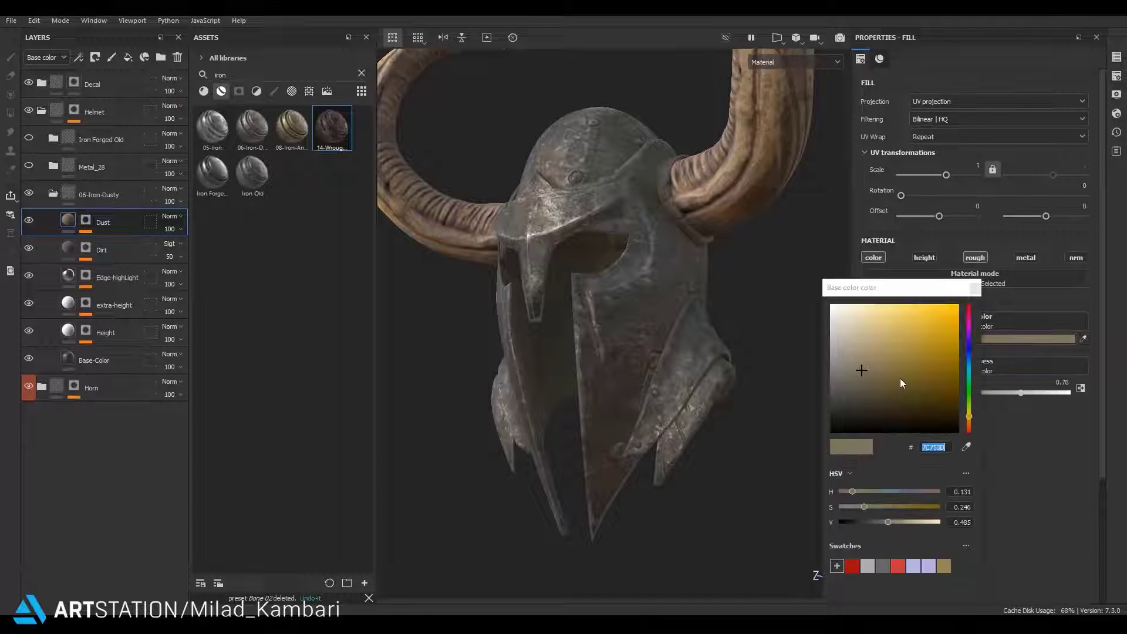
{"action": "mouse_move", "coordinate": [876, 523]}
{"action": "left_mouse_down"}
{"action": "mouse_move", "coordinate": [851, 522]}
{"action": "mouse_move", "coordinate": [872, 523]}
{"action": "mouse_move", "coordinate": [865, 505]}
{"action": "mouse_move", "coordinate": [875, 506]}
{"action": "left_mouse_up"}
{"action": "mouse_move", "coordinate": [663, 411]}
{"action": "left_mouse_down", "text": "alt"}
{"action": "mouse_move", "coordinate": [630, 417]}
{"action": "mouse_move", "coordinate": [721, 460]}
{"action": "left_mouse_up", "text": "alt"}
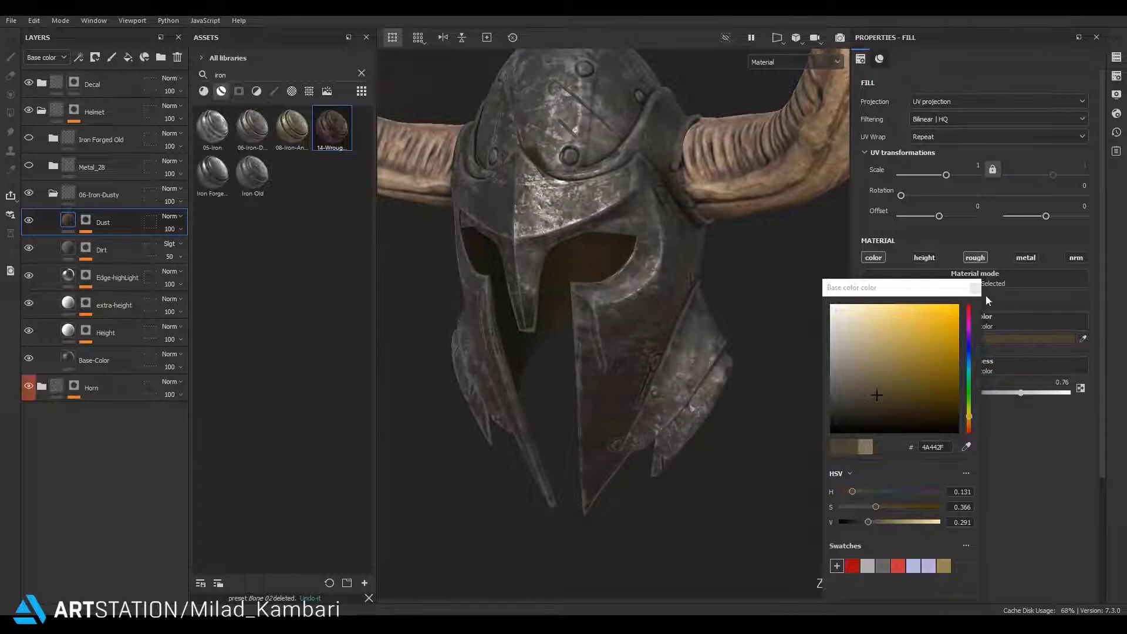
{"action": "left_click_drag", "start_coordinate": [763, 352], "coordinate": [616, 358], "text": "alt"}
Make Metal_28 visible, delete Iron Forged Old, and add a black mask to Metal_28
{"action": "left_click", "coordinate": [53, 194]}
{"action": "left_click", "coordinate": [28, 166]}
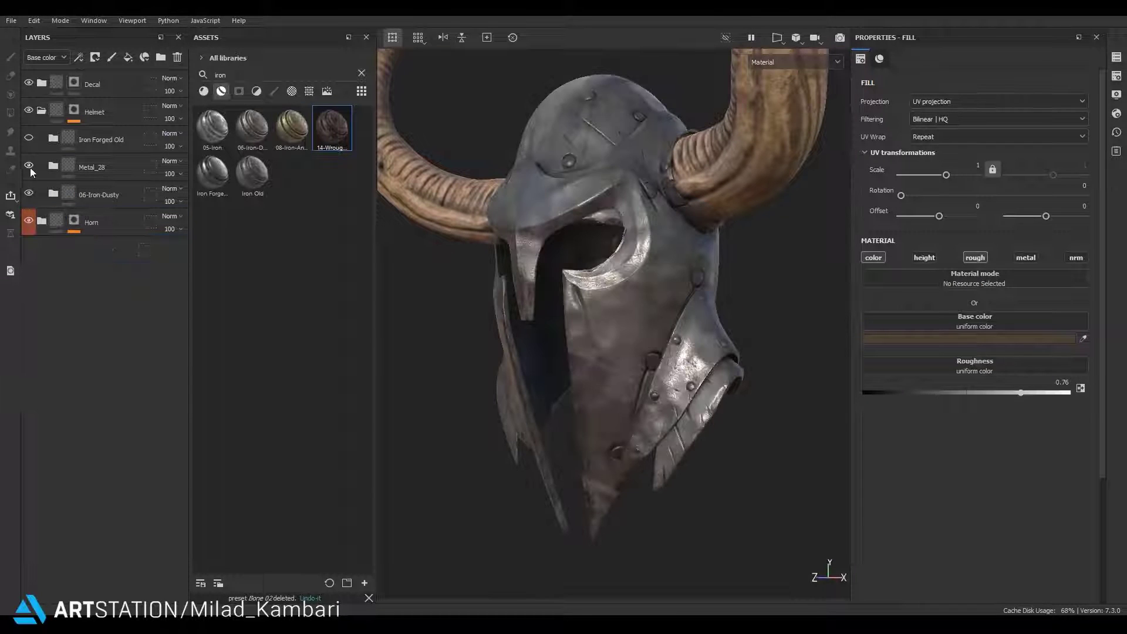
{"action": "left_click", "coordinate": [38, 142]}
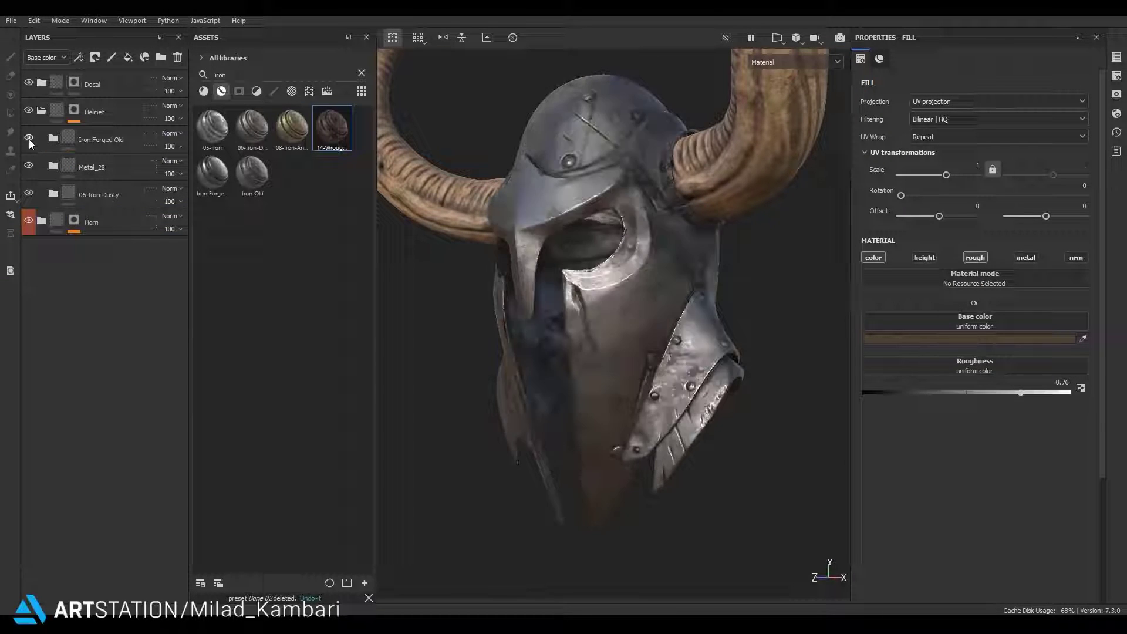
{"action": "left_click", "coordinate": [38, 142]}
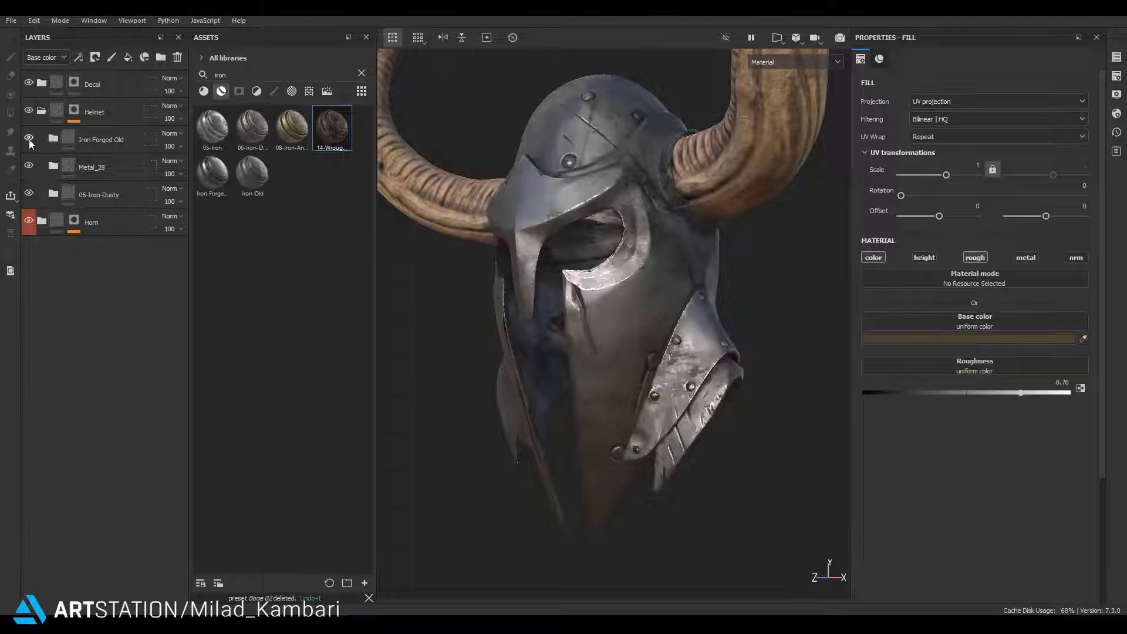
{"action": "left_click", "coordinate": [177, 57]}
{"action": "right_click", "coordinate": [85, 139]}
{"action": "left_click", "coordinate": [132, 26]}
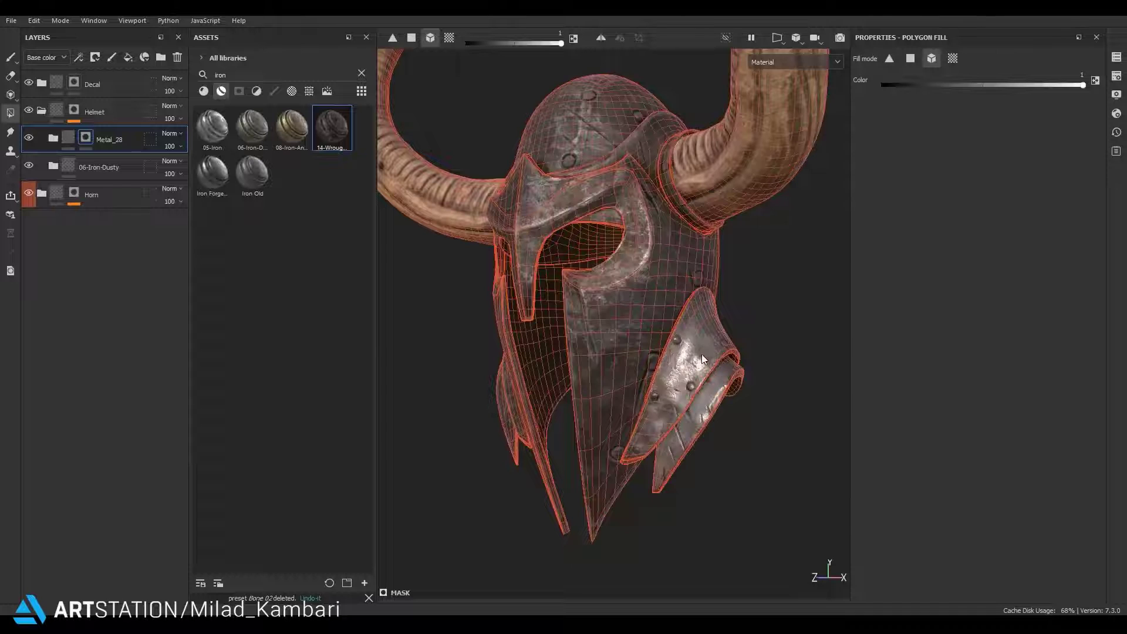
Zoom in on the cheek guards and polygon-fill them on Metal_28's black mask
{"action": "left_click_drag", "start_coordinate": [530, 136], "coordinate": [511, 338], "text": "alt"}
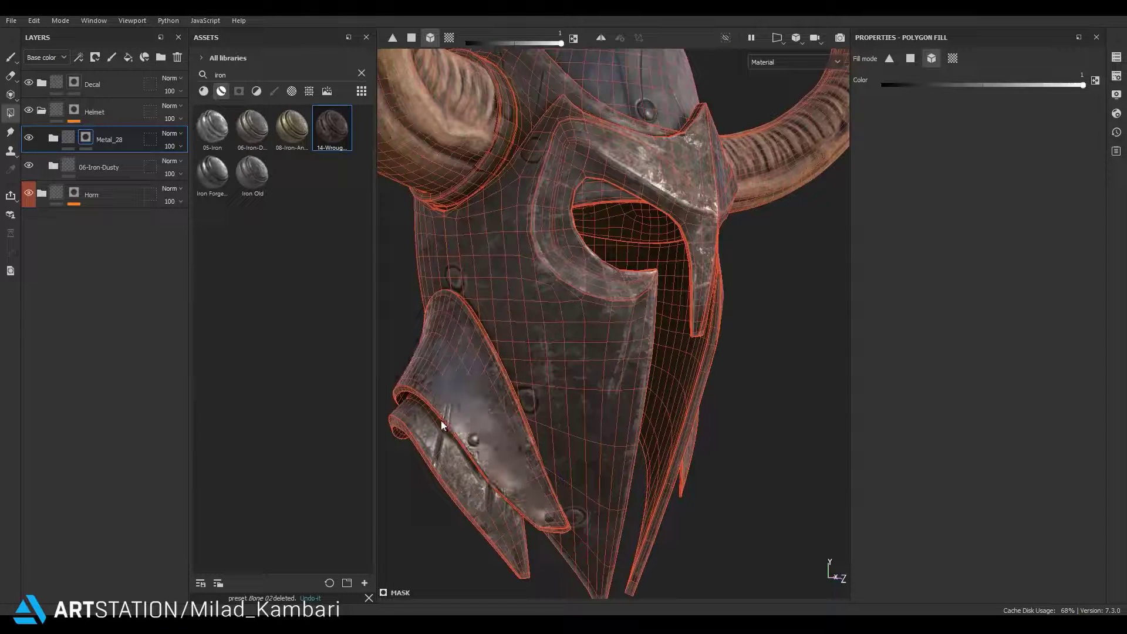
{"action": "mouse_move", "coordinate": [442, 425]}
{"action": "left_mouse_down", "text": "alt"}
{"action": "mouse_move", "coordinate": [516, 516]}
{"action": "mouse_move", "coordinate": [470, 272]}
{"action": "mouse_move", "coordinate": [547, 251]}
{"action": "left_mouse_up", "text": "alt"}
{"action": "scroll", "coordinate": [438, 240], "scroll_direction": "up", "scroll_amount": 5}
{"action": "left_click", "coordinate": [53, 138]}
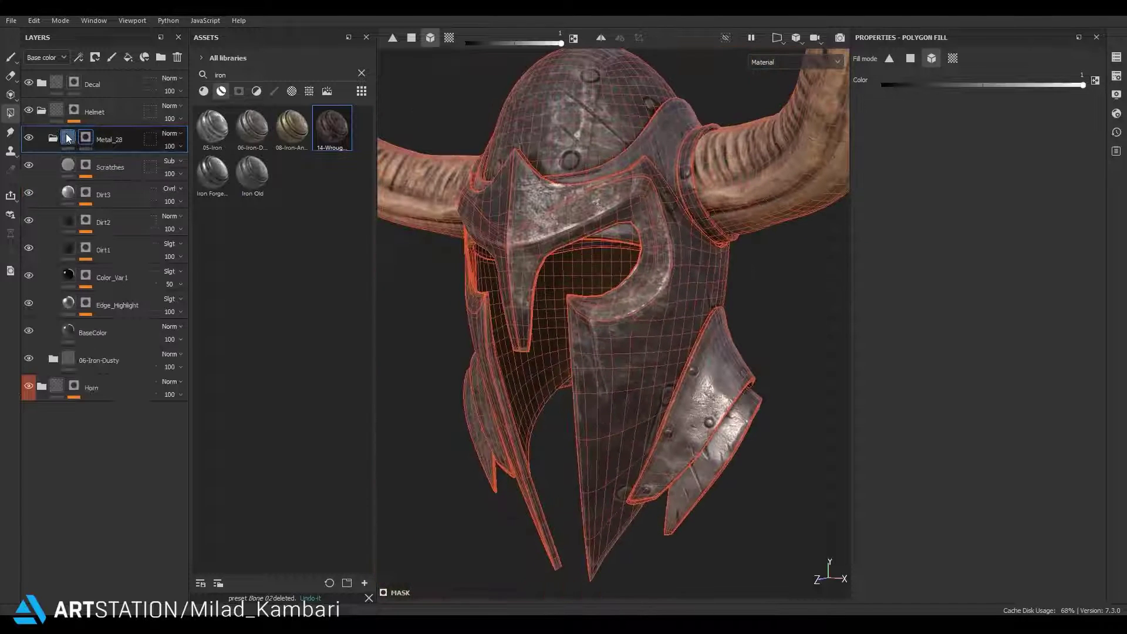
{"action": "left_click", "coordinate": [53, 138]}
{"action": "scroll", "coordinate": [460, 151], "scroll_direction": "down", "scroll_amount": 3}
{"action": "scroll", "coordinate": [722, 303], "scroll_direction": "up", "scroll_amount": 3}
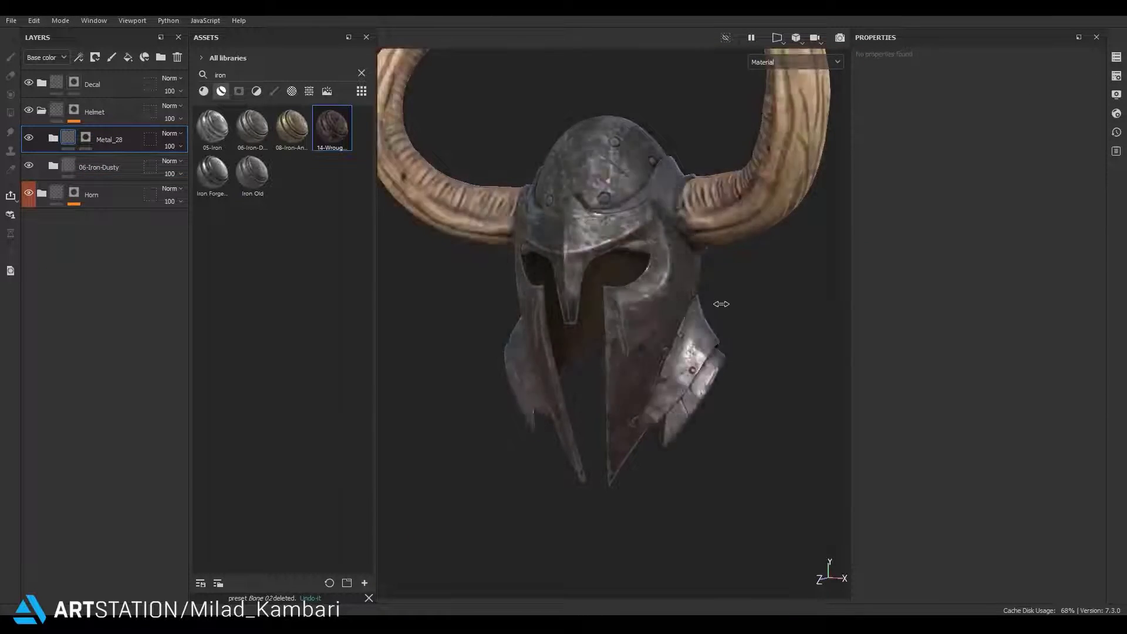
{"action": "left_click_drag", "start_coordinate": [721, 303], "coordinate": [722, 276], "text": "alt"}
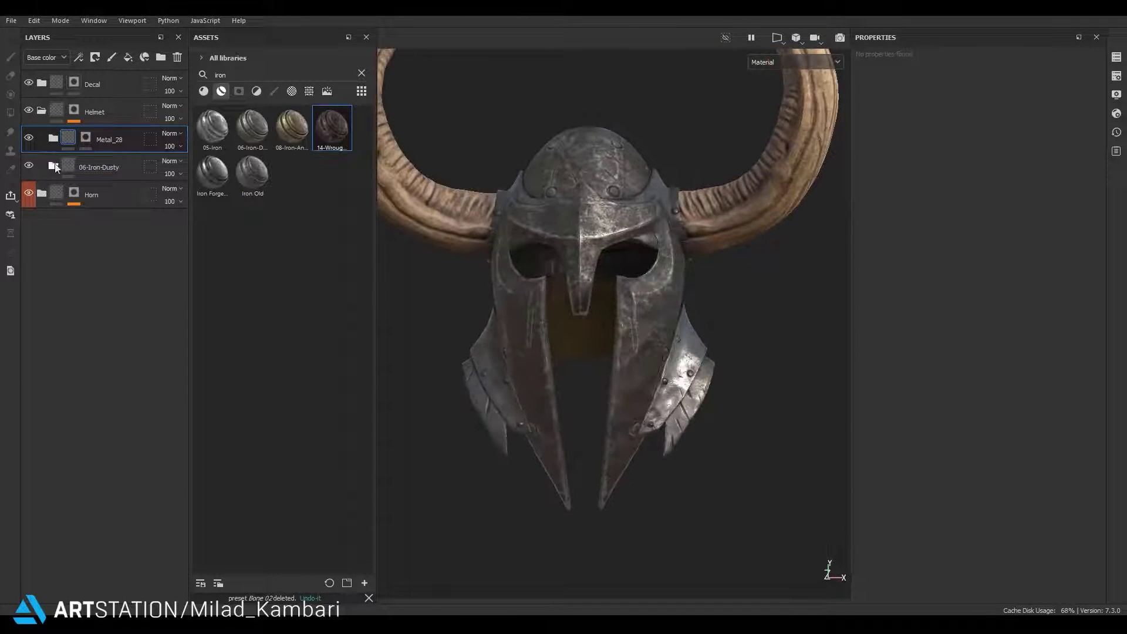
{"action": "left_click", "coordinate": [53, 166]}
Mask the Dust layer with a Dirt generator: contrast 0.43, level 0.69, edges masking 0.13
{"action": "left_click", "coordinate": [73, 194]}
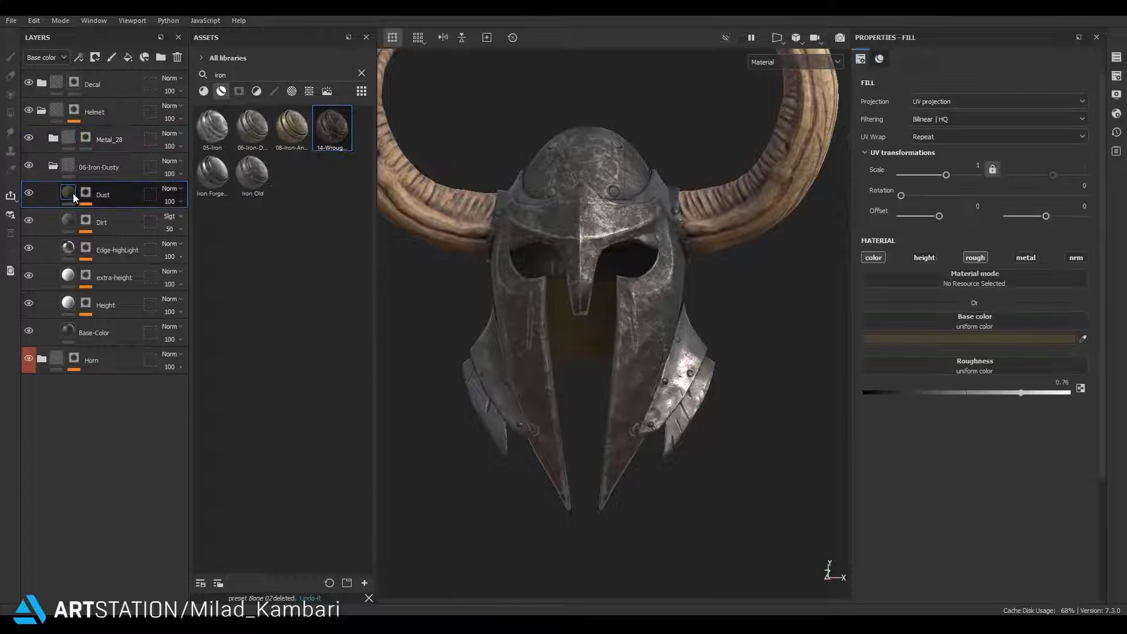
{"action": "right_click", "coordinate": [90, 196]}
{"action": "left_click", "coordinate": [117, 227]}
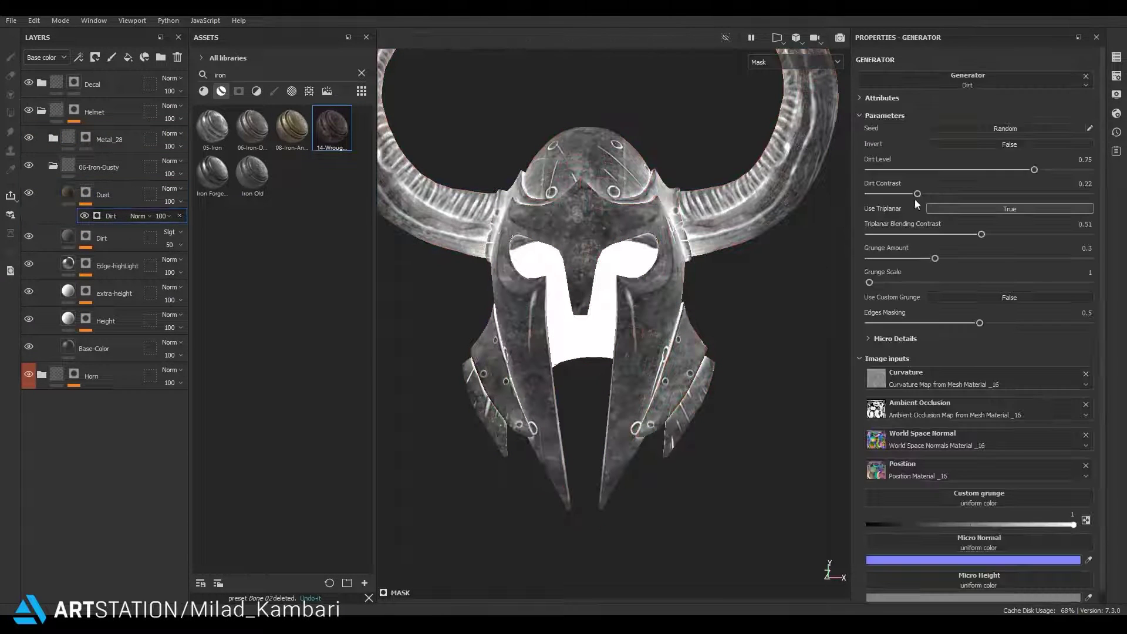
{"action": "left_click_drag", "start_coordinate": [917, 194], "coordinate": [963, 193]}
{"action": "mouse_move", "coordinate": [1035, 170]}
{"action": "left_mouse_down"}
{"action": "mouse_move", "coordinate": [1045, 169]}
{"action": "mouse_move", "coordinate": [1022, 170]}
{"action": "left_mouse_up"}
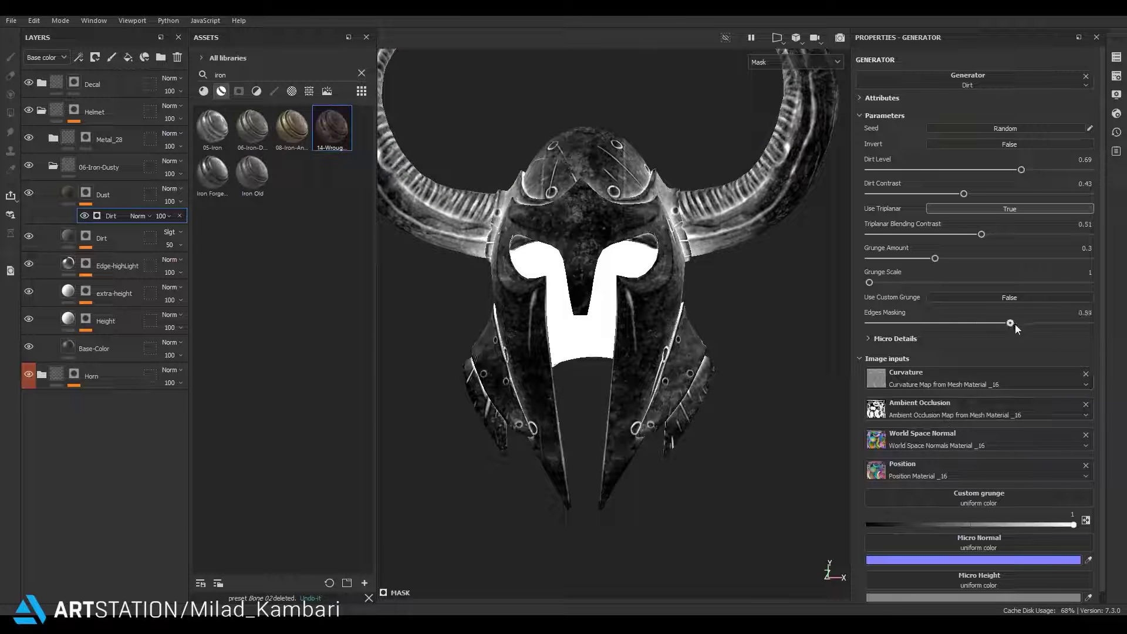
{"action": "left_click_drag", "start_coordinate": [1016, 323], "coordinate": [896, 300]}
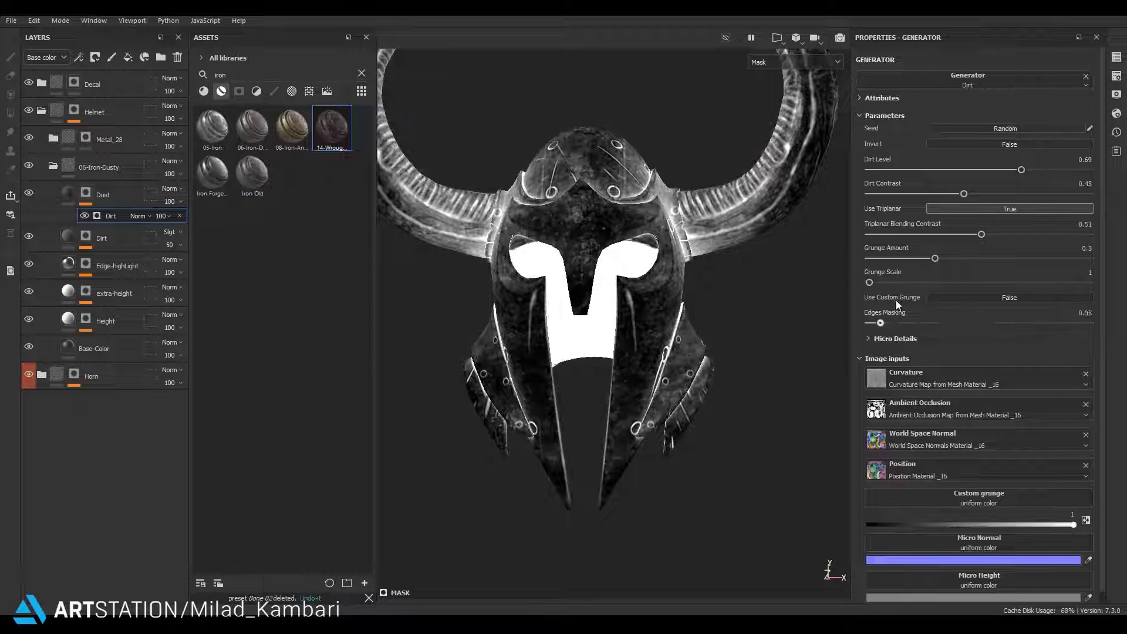
{"action": "left_click", "coordinate": [894, 339]}
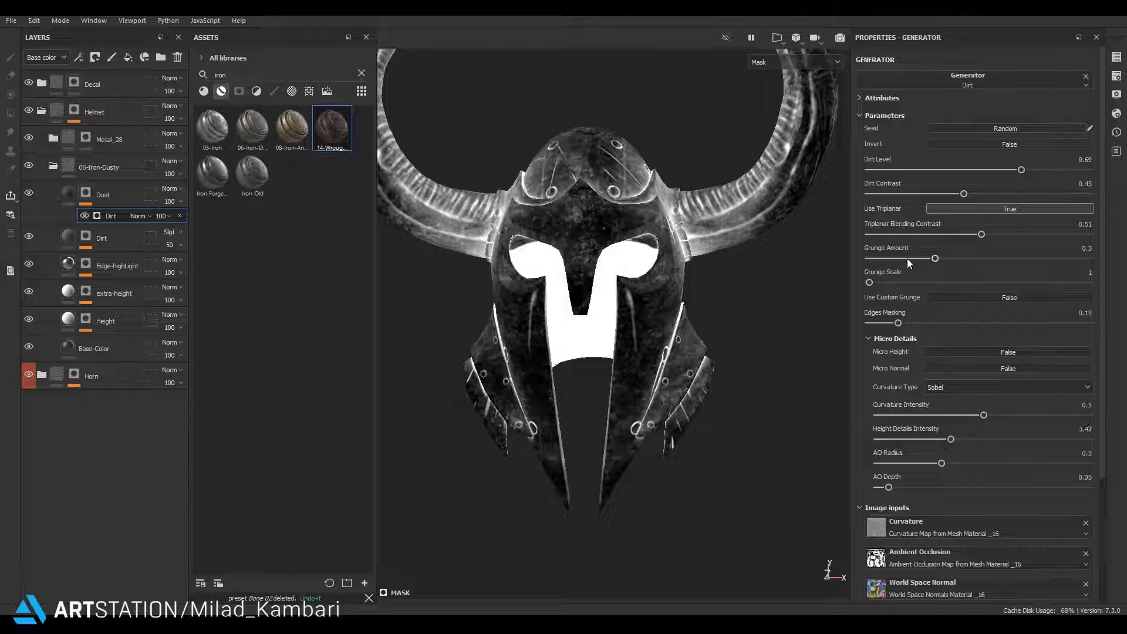
Nudge the dust base colour's saturation up to 4A473E
{"action": "left_click", "coordinate": [41, 187]}
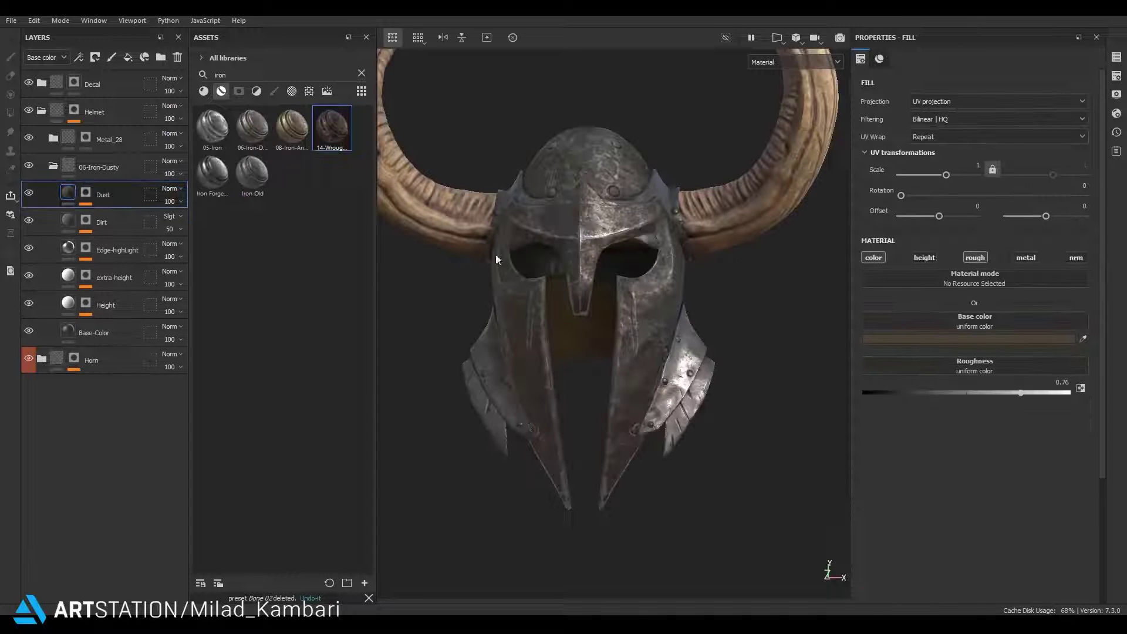
{"action": "left_click", "coordinate": [949, 340]}
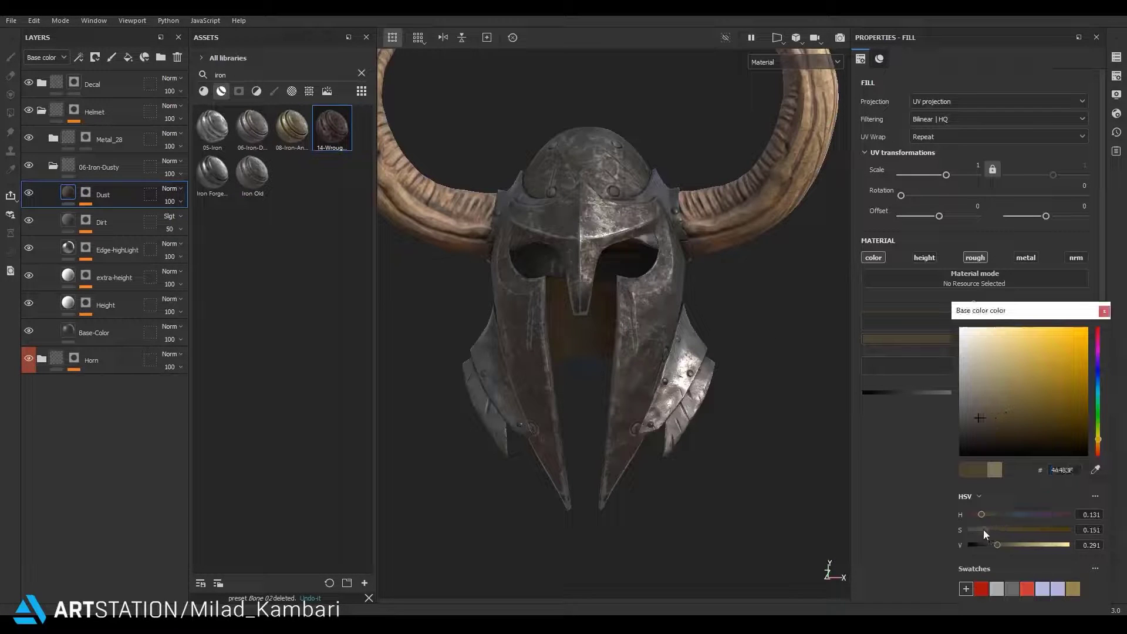
{"action": "left_click_drag", "start_coordinate": [984, 530], "coordinate": [986, 530]}
{"action": "left_click_drag", "start_coordinate": [645, 370], "coordinate": [576, 369], "text": "alt"}
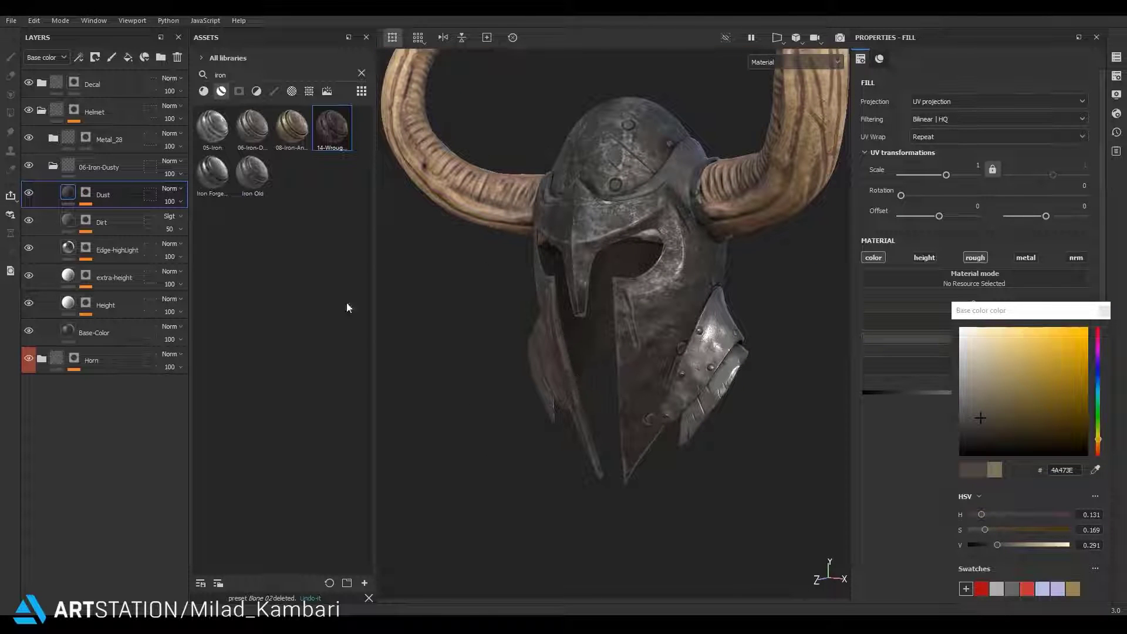
Collapse the 06-Iron-Dusty folder, select the Metal_28 mask and zoom in on the helmet
{"action": "left_click", "coordinate": [53, 166]}
{"action": "left_click", "coordinate": [105, 139]}
{"action": "right_click_drag", "start_coordinate": [619, 203], "coordinate": [626, 493], "text": "alt"}
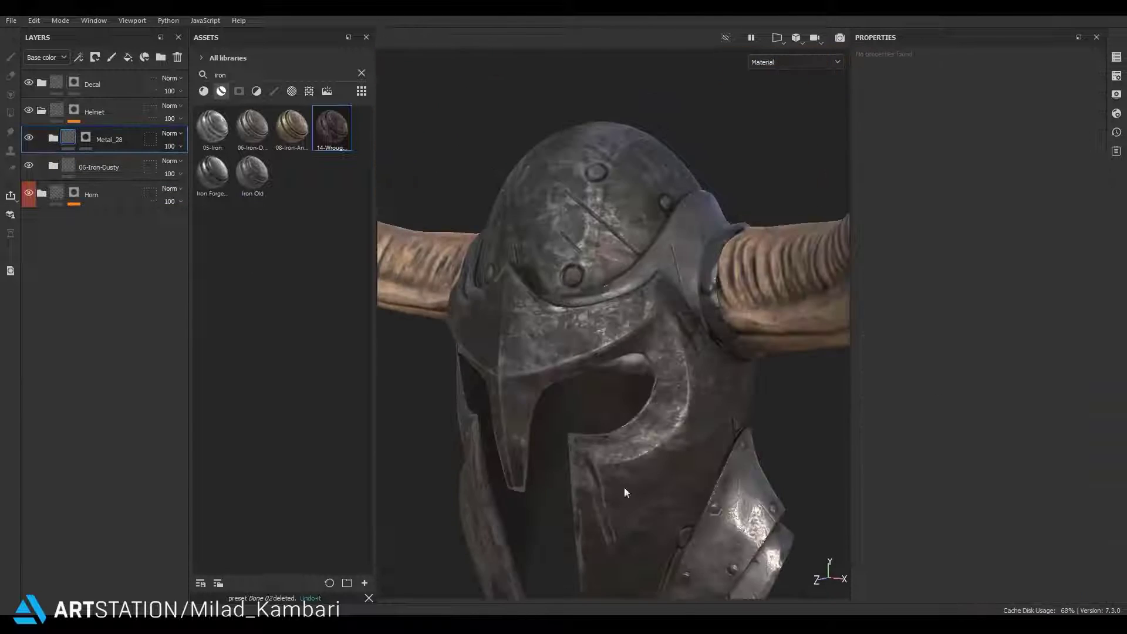
{"action": "left_click_drag", "start_coordinate": [626, 493], "coordinate": [593, 487], "text": "alt"}
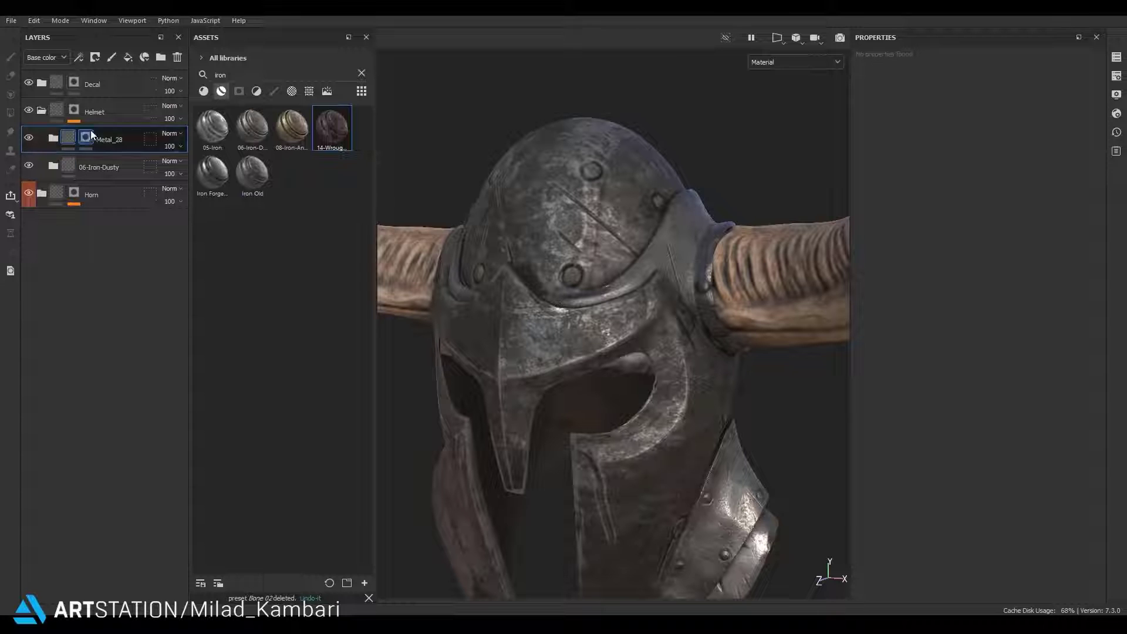
Select the Metal_28 layer, collapse the Helmet folder and view the full helmet from the front
{"action": "left_click", "coordinate": [69, 136]}
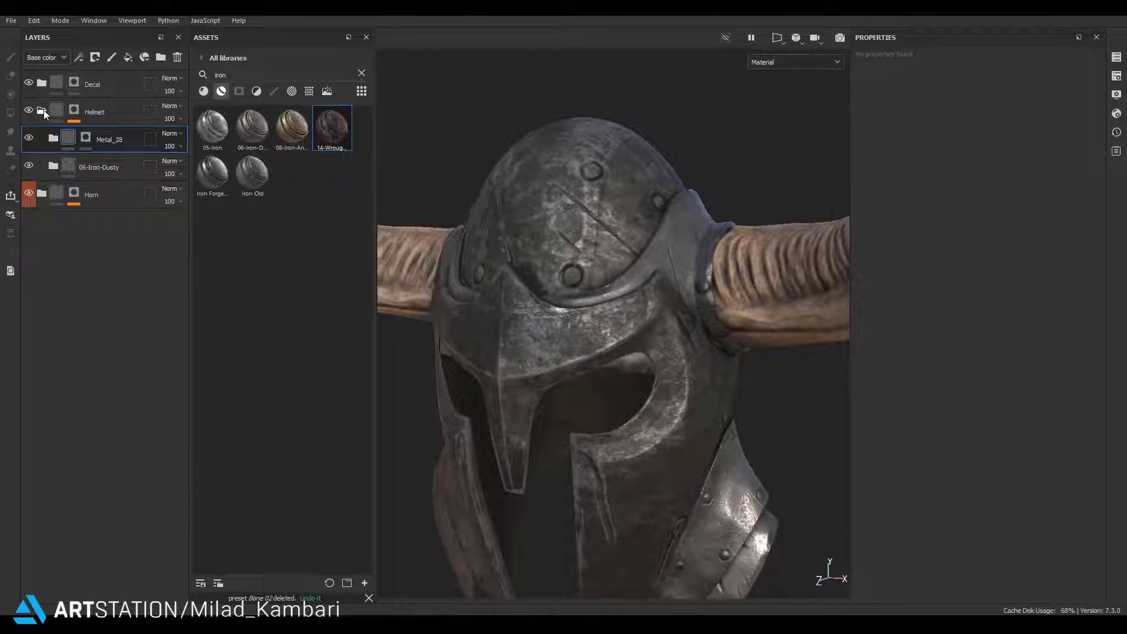
{"action": "left_click", "coordinate": [42, 111]}
{"action": "mouse_move", "coordinate": [524, 113]}
{"action": "left_mouse_down", "text": "alt"}
{"action": "mouse_move", "coordinate": [676, 249]}
{"action": "mouse_move", "coordinate": [573, 281]}
{"action": "mouse_move", "coordinate": [606, 278]}
{"action": "left_mouse_up", "text": "alt"}
{"action": "mouse_move", "coordinate": [505, 277]}
{"action": "left_mouse_down", "text": "alt"}
{"action": "mouse_move", "coordinate": [672, 291]}
{"action": "mouse_move", "coordinate": [607, 293]}
{"action": "mouse_move", "coordinate": [555, 198]}
{"action": "mouse_move", "coordinate": [583, 259]}
{"action": "mouse_move", "coordinate": [632, 230]}
{"action": "mouse_move", "coordinate": [510, 227]}
{"action": "left_mouse_up", "text": "alt"}
Select the new red fill layer and retype its name toward 'Decal - Base'
{"action": "left_click", "coordinate": [128, 57]}
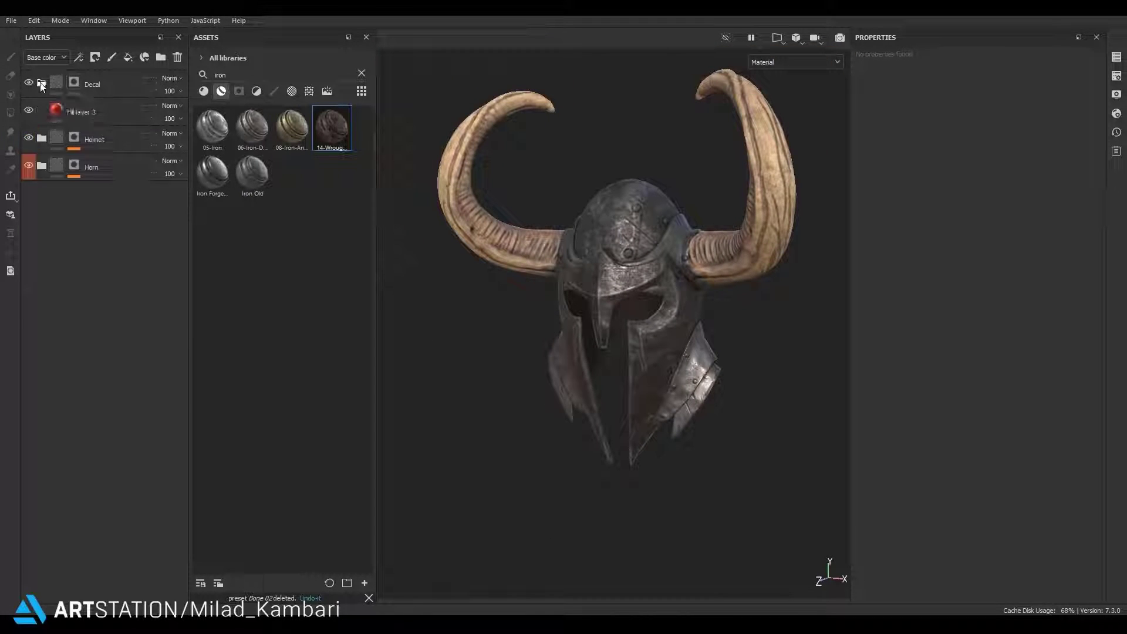
{"action": "double_click", "coordinate": [89, 111]}
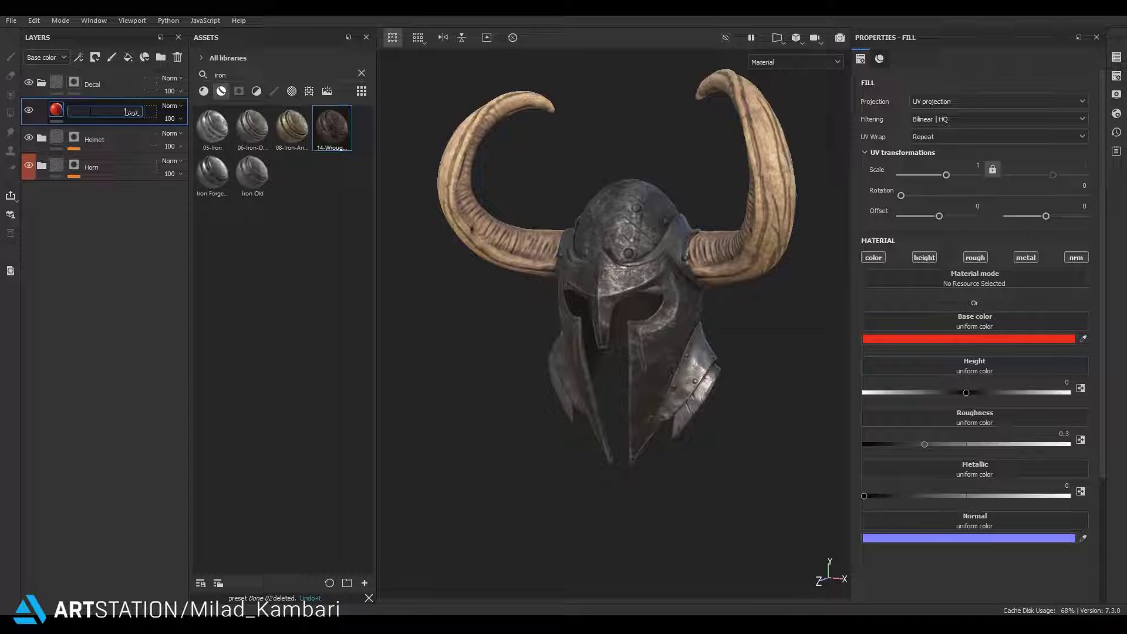
{"action": "key", "text": "Return"}
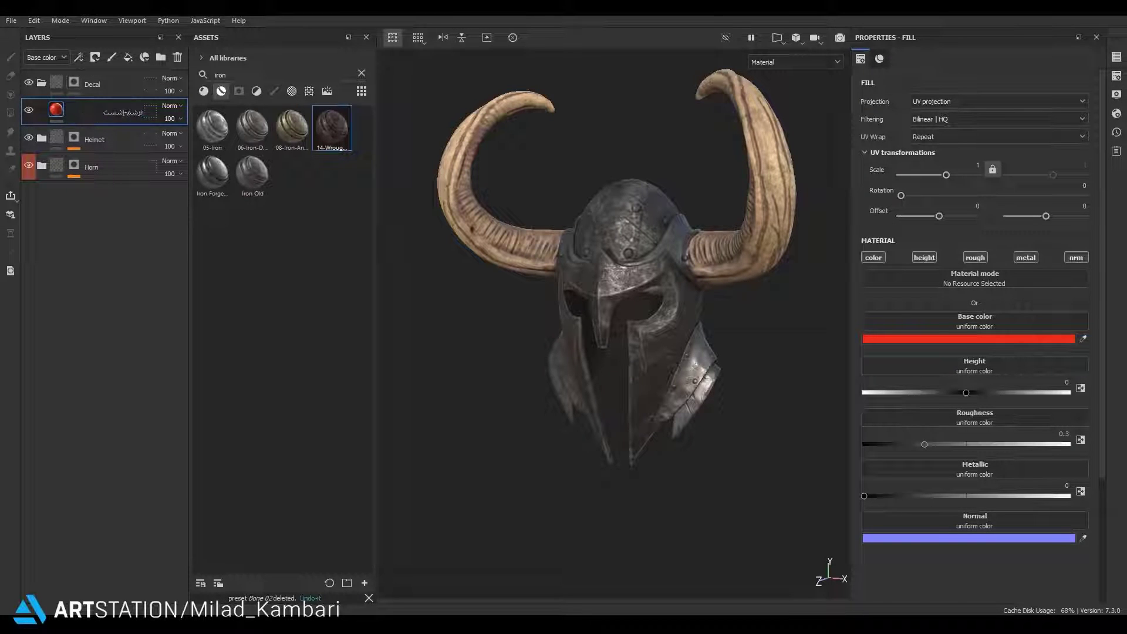
{"action": "double_click", "coordinate": [91, 109]}
{"action": "type", "text": "B"}
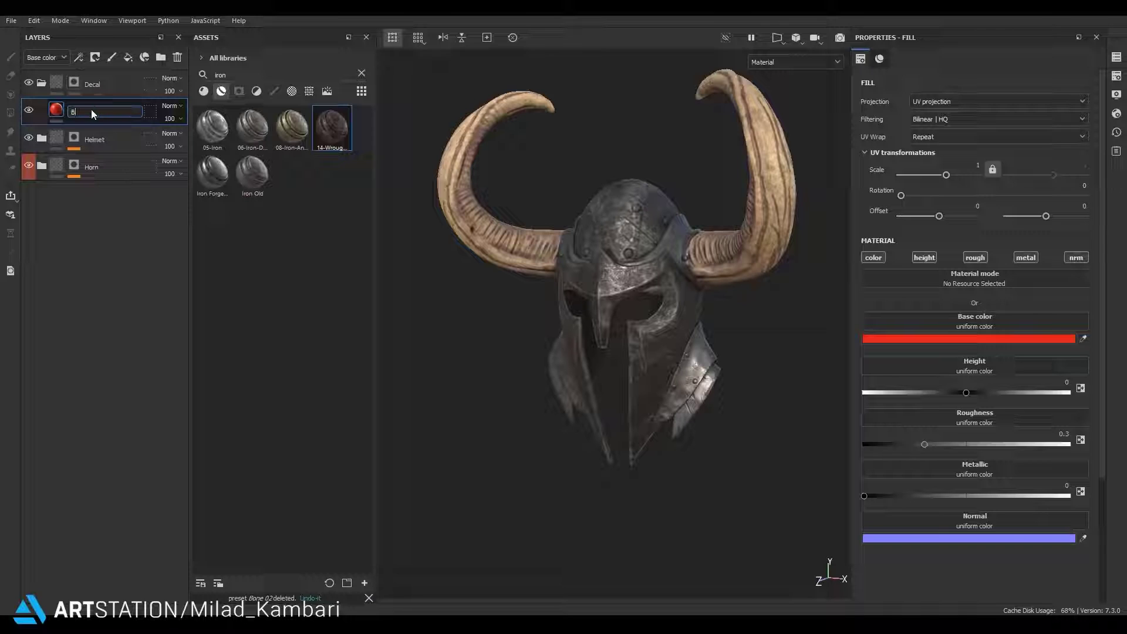
{"action": "type", "text": "asic-D"}
Add a white mask to the Decal folder
{"action": "right_click", "coordinate": [115, 104]}
{"action": "left_click", "coordinate": [146, 154]}
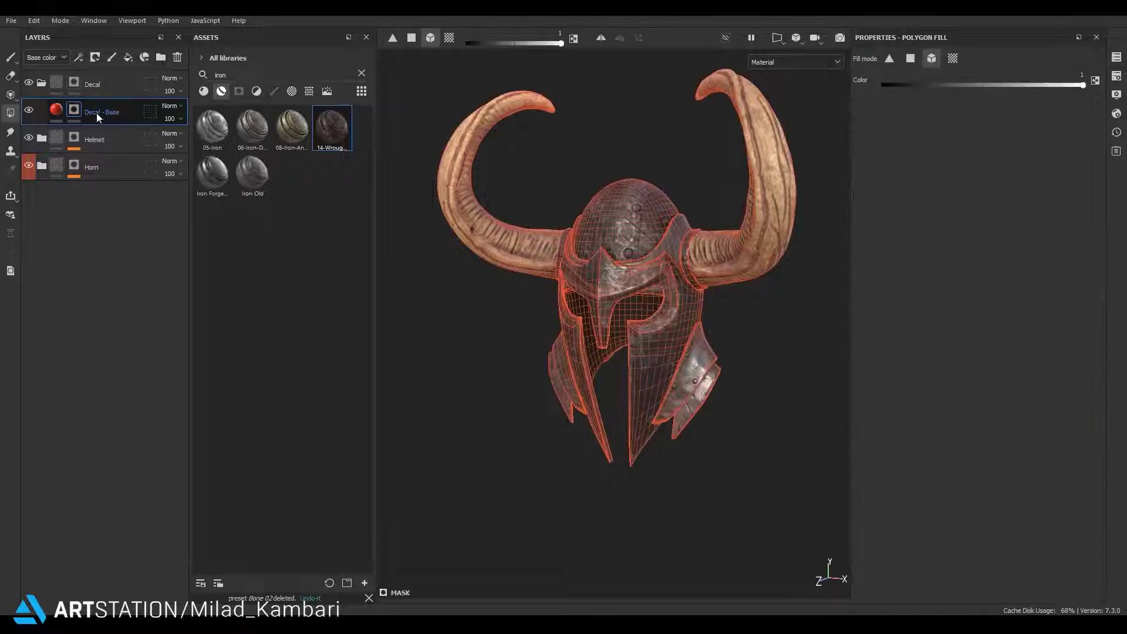
{"action": "left_click", "coordinate": [74, 86]}
{"action": "right_click", "coordinate": [74, 86]}
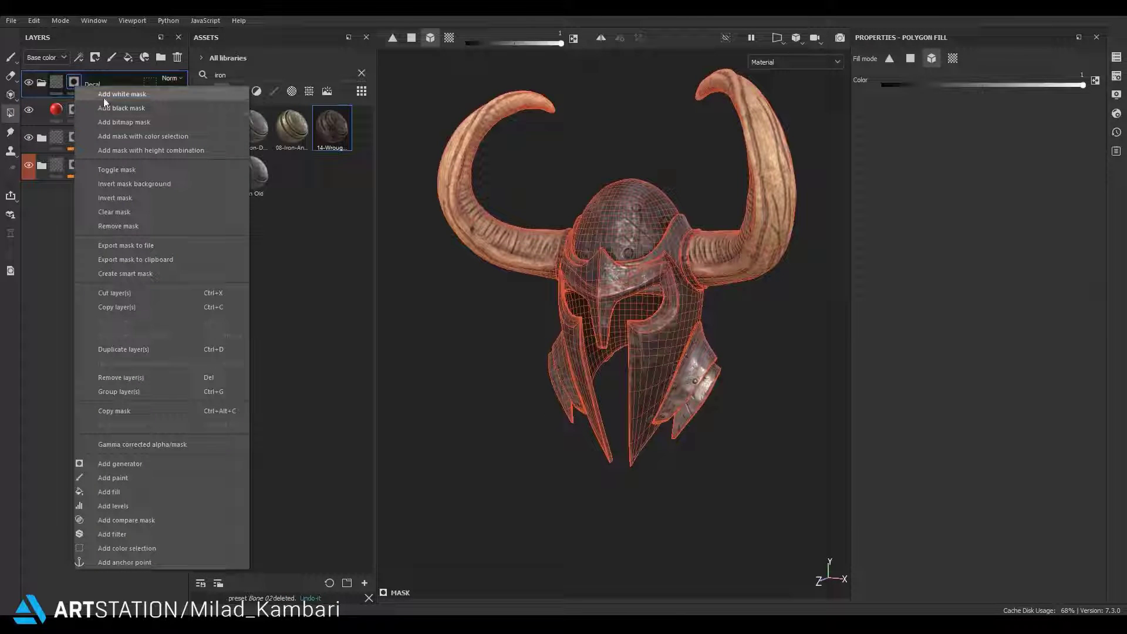
{"action": "left_click", "coordinate": [74, 111]}
{"action": "right_click", "coordinate": [74, 111]}
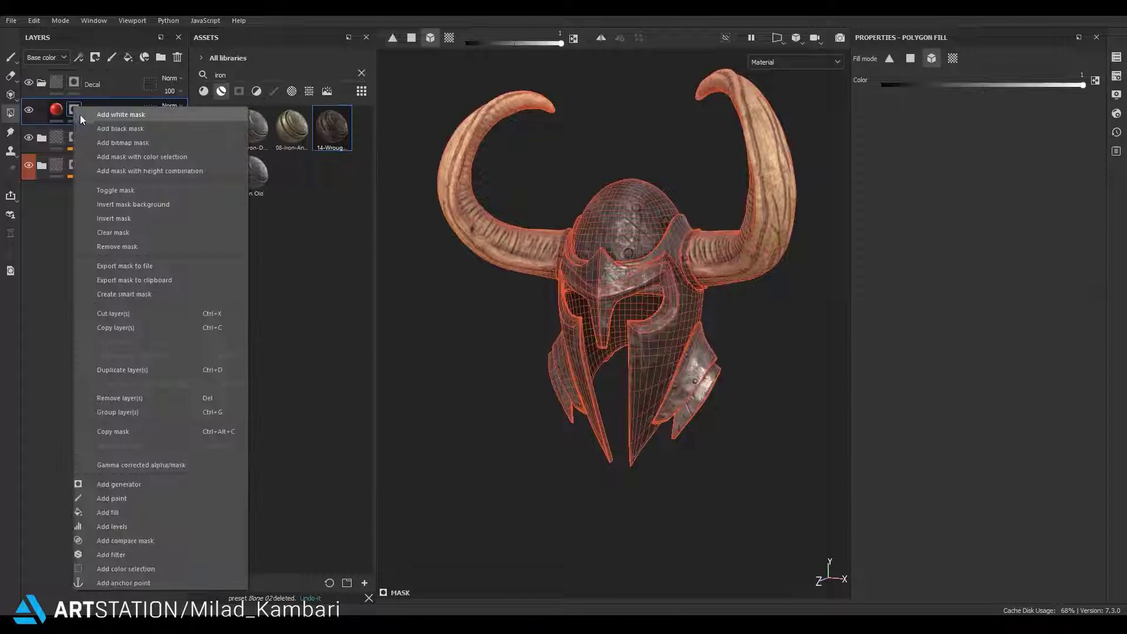
{"action": "left_click", "coordinate": [74, 83]}
{"action": "right_click", "coordinate": [77, 86]}
{"action": "left_click", "coordinate": [114, 99]}
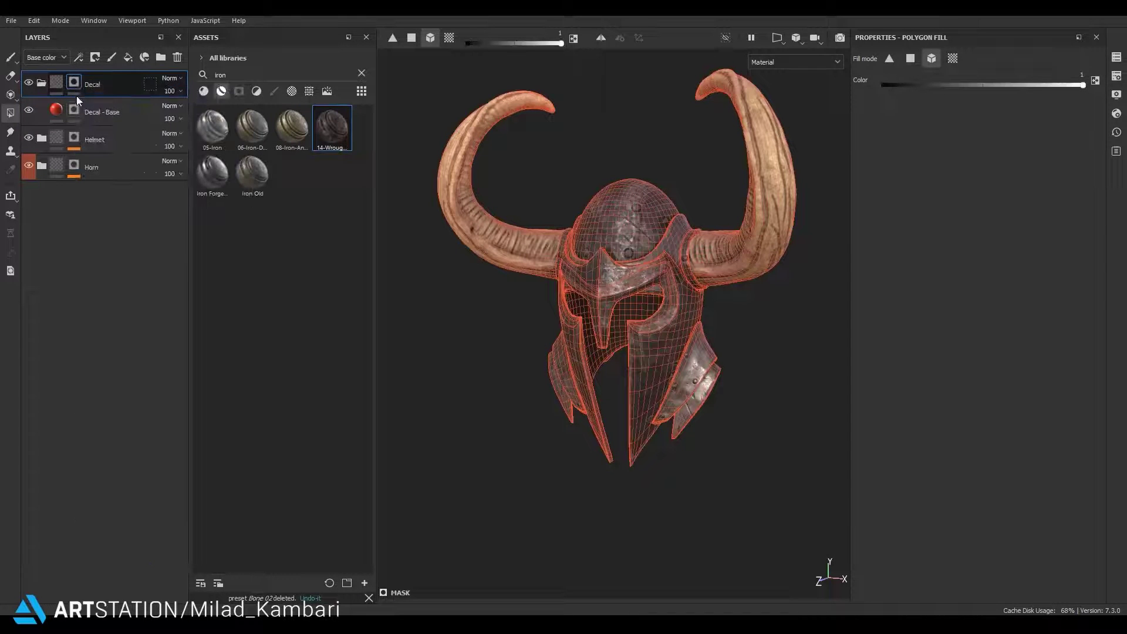
Add a fill to the Decal mask using the Square Rectangle alpha at Size X 0.6
{"action": "right_click", "coordinate": [86, 89]}
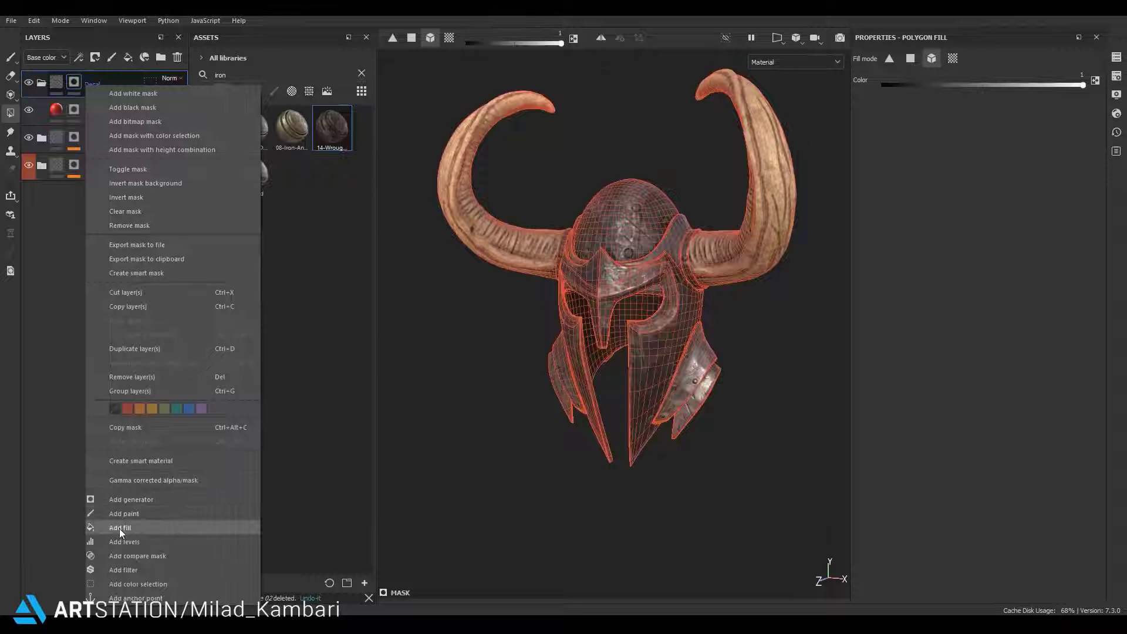
{"action": "left_click", "coordinate": [118, 528]}
{"action": "left_click", "coordinate": [292, 91]}
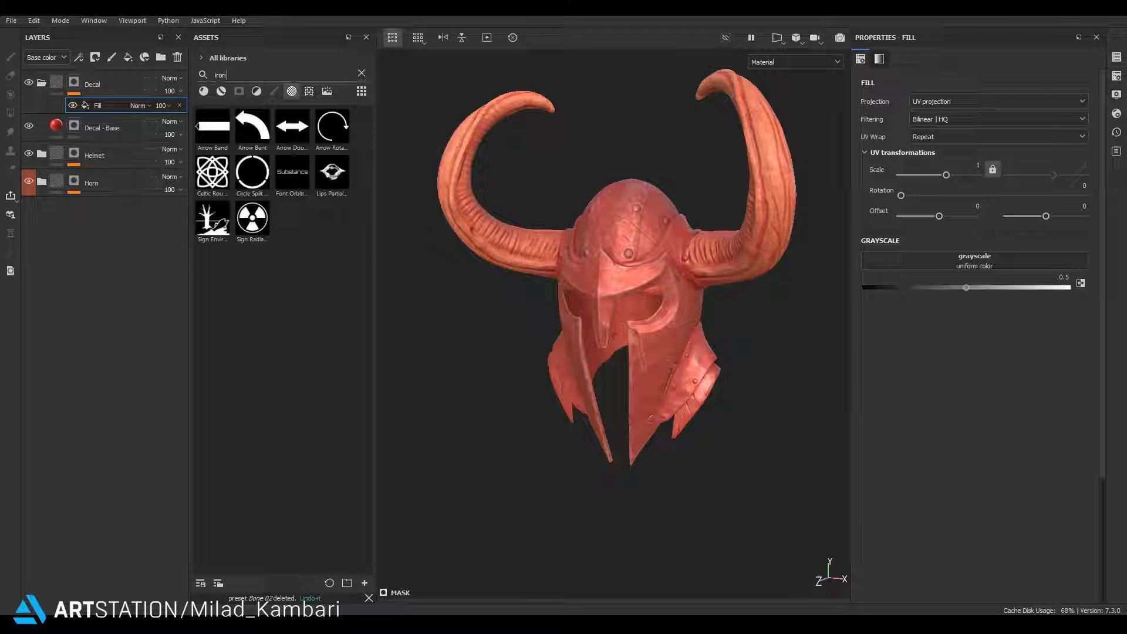
{"action": "key", "text": "BackSpace"}
{"action": "key", "text": "BackSpace"}
{"action": "key", "text": "BackSpace"}
{"action": "type", "text": "Sq"}
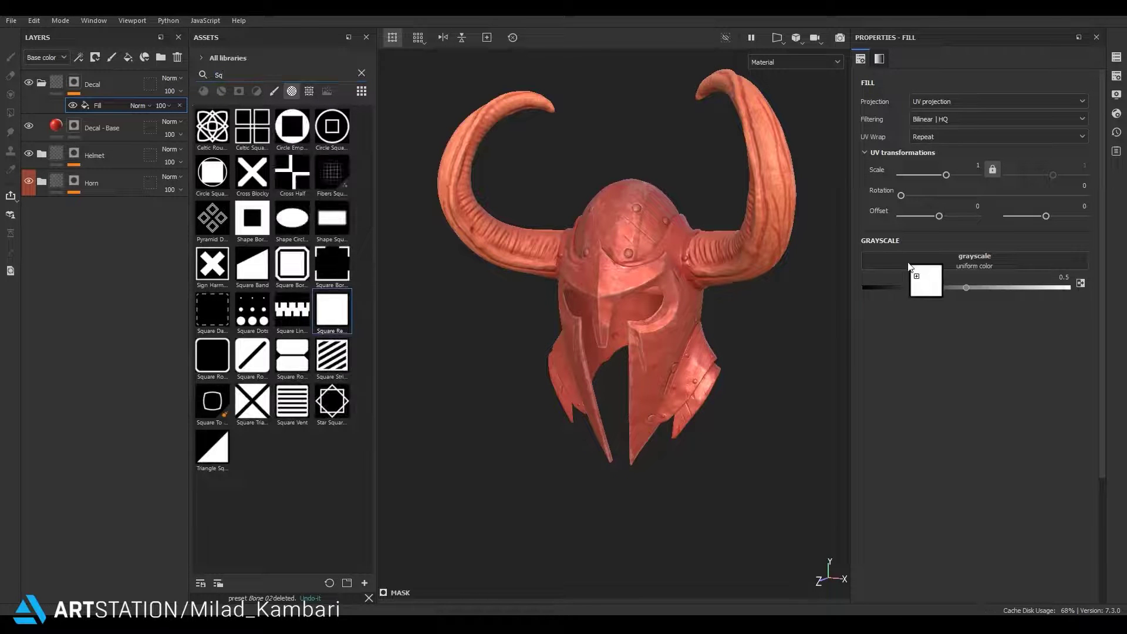
{"action": "left_click_drag", "start_coordinate": [322, 317], "coordinate": [951, 263]}
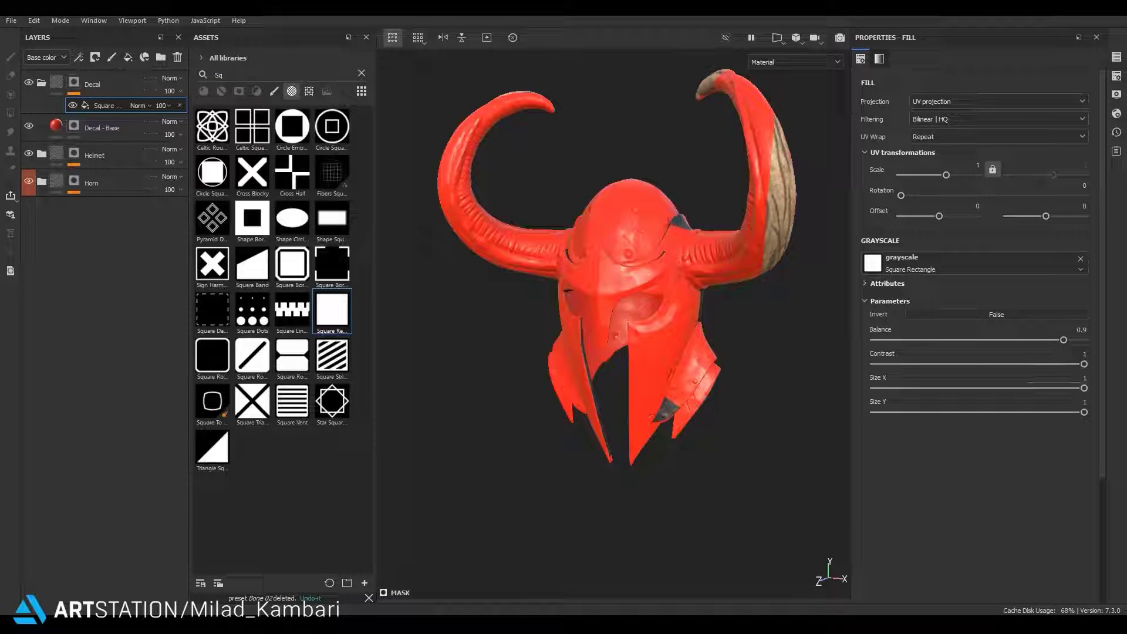
{"action": "left_click_drag", "start_coordinate": [1085, 389], "coordinate": [1001, 388]}
Set the square mask's projection to Planar with UV Wrap None
{"action": "left_click", "coordinate": [974, 101]}
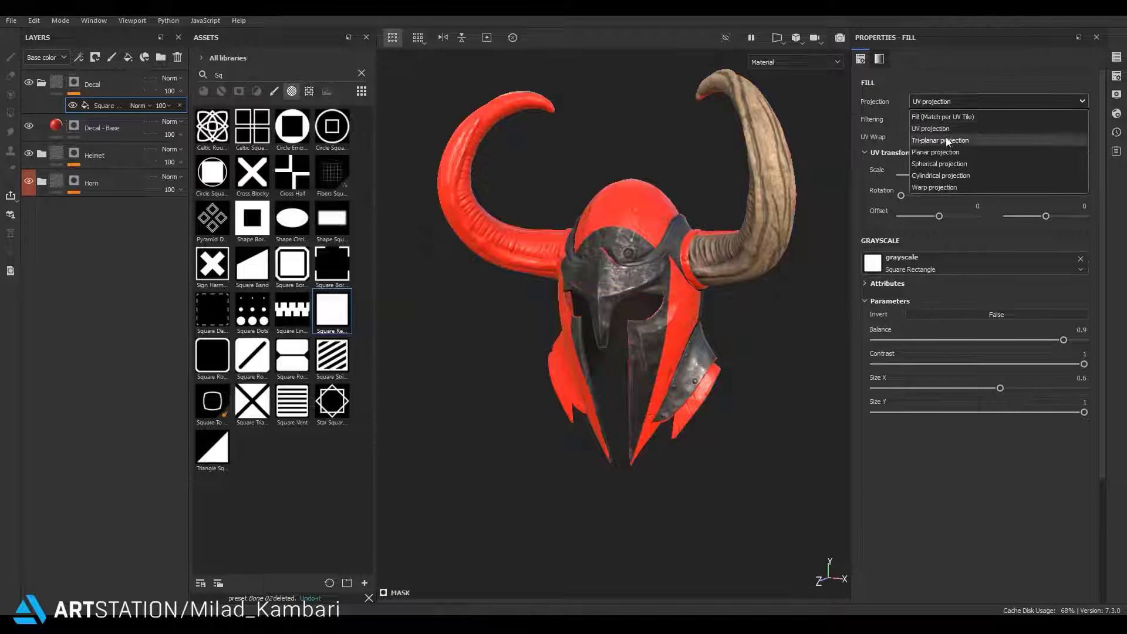
{"action": "left_click", "coordinate": [946, 141]}
{"action": "mouse_move", "coordinate": [1001, 402]}
{"action": "left_mouse_down"}
{"action": "mouse_move", "coordinate": [917, 403]}
{"action": "mouse_move", "coordinate": [982, 404]}
{"action": "left_mouse_up"}
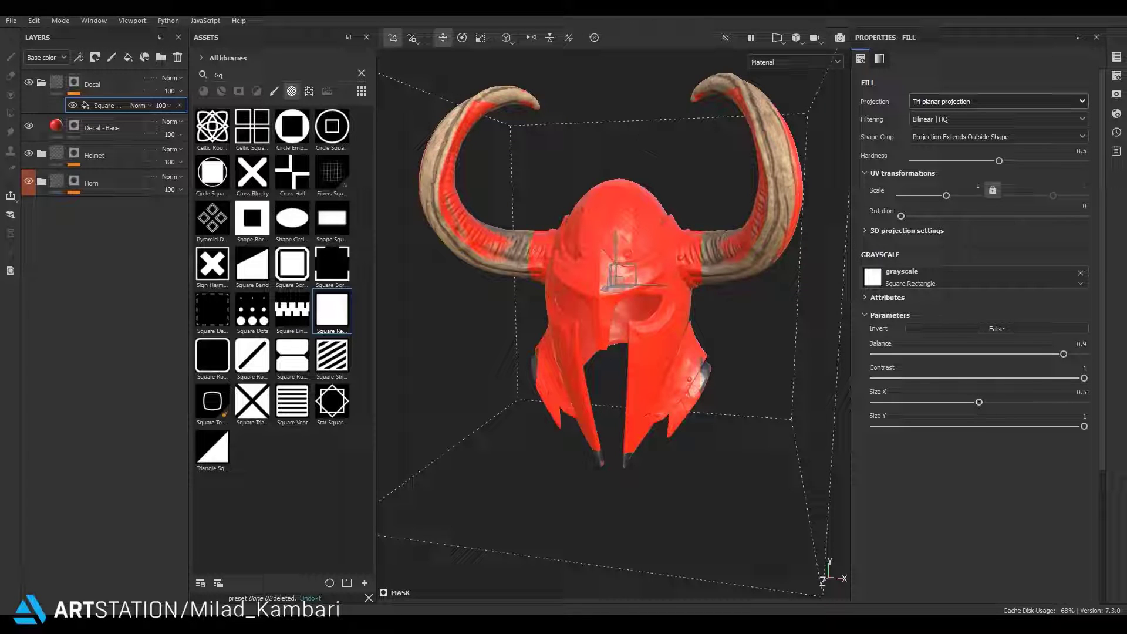
{"action": "left_click", "coordinate": [1044, 100]}
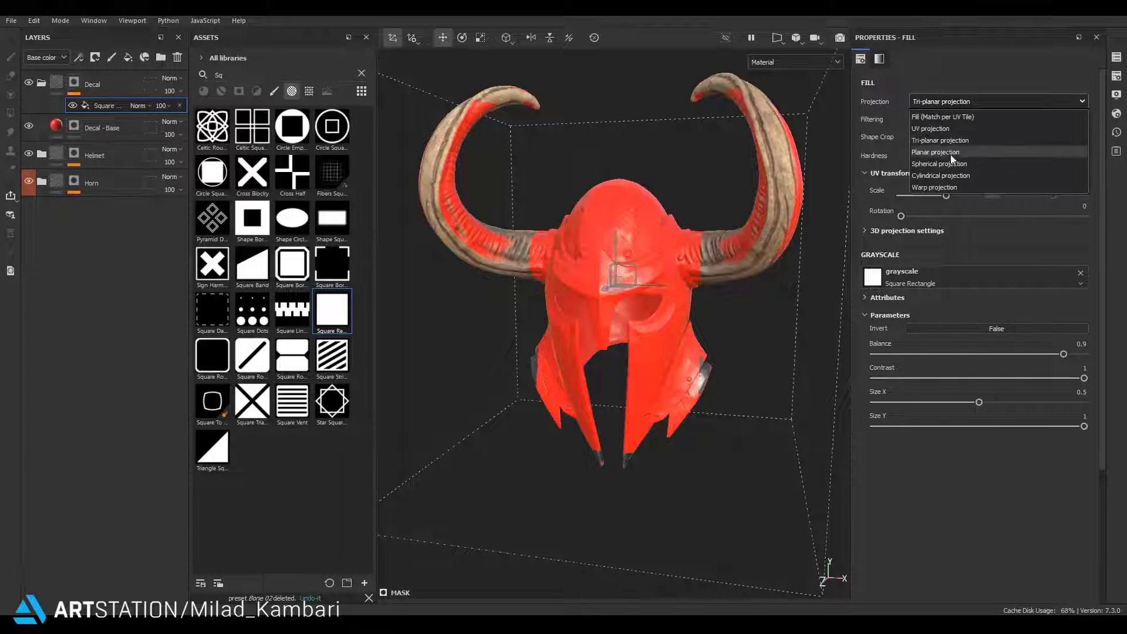
{"action": "left_click", "coordinate": [928, 156]}
{"action": "left_click", "coordinate": [923, 136]}
{"action": "left_click", "coordinate": [924, 157]}
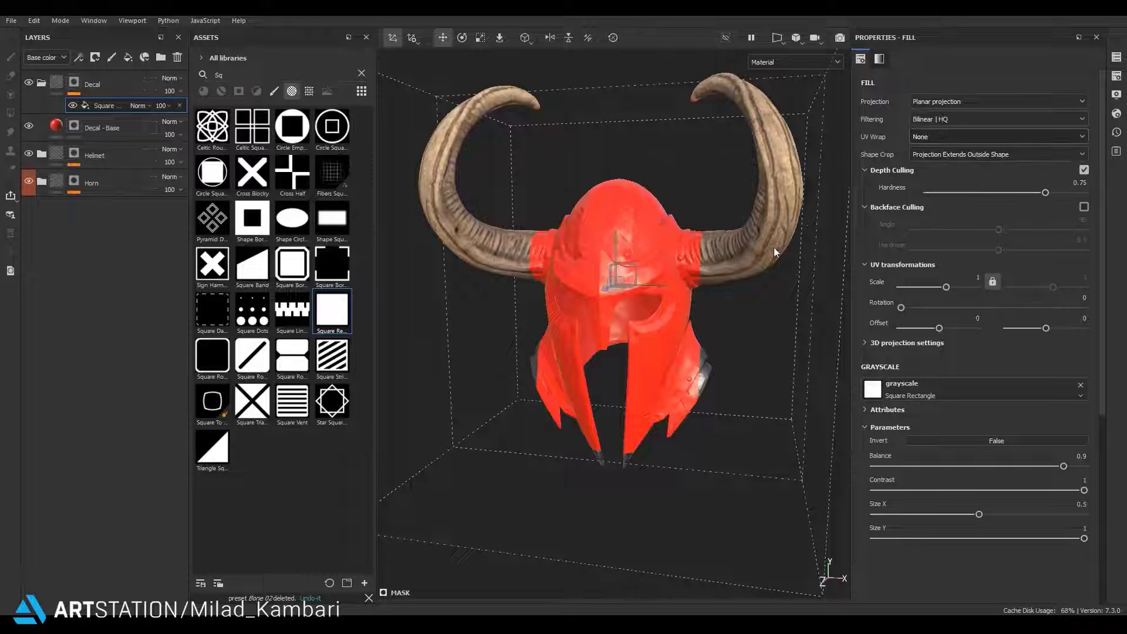
Face the helmet front-on and widen the square mask to Size X 1
{"action": "left_click_drag", "start_coordinate": [775, 252], "coordinate": [634, 259], "text": "alt"}
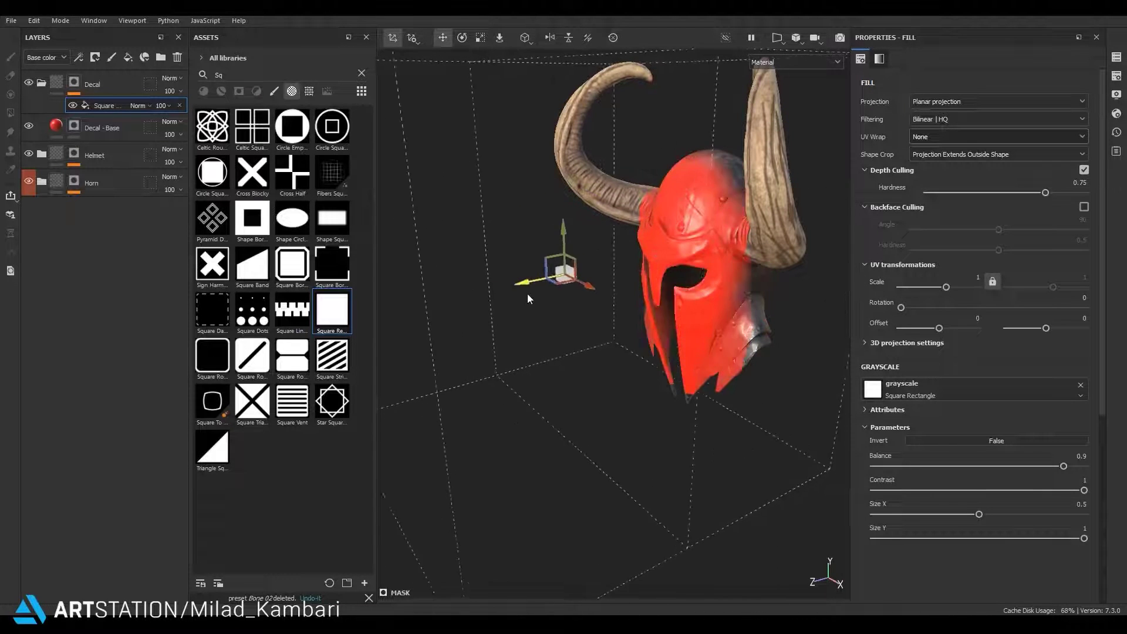
{"action": "mouse_move", "coordinate": [570, 294]}
{"action": "left_mouse_down", "text": "alt"}
{"action": "mouse_move", "coordinate": [668, 270]}
{"action": "mouse_move", "coordinate": [575, 267]}
{"action": "left_mouse_up", "text": "alt"}
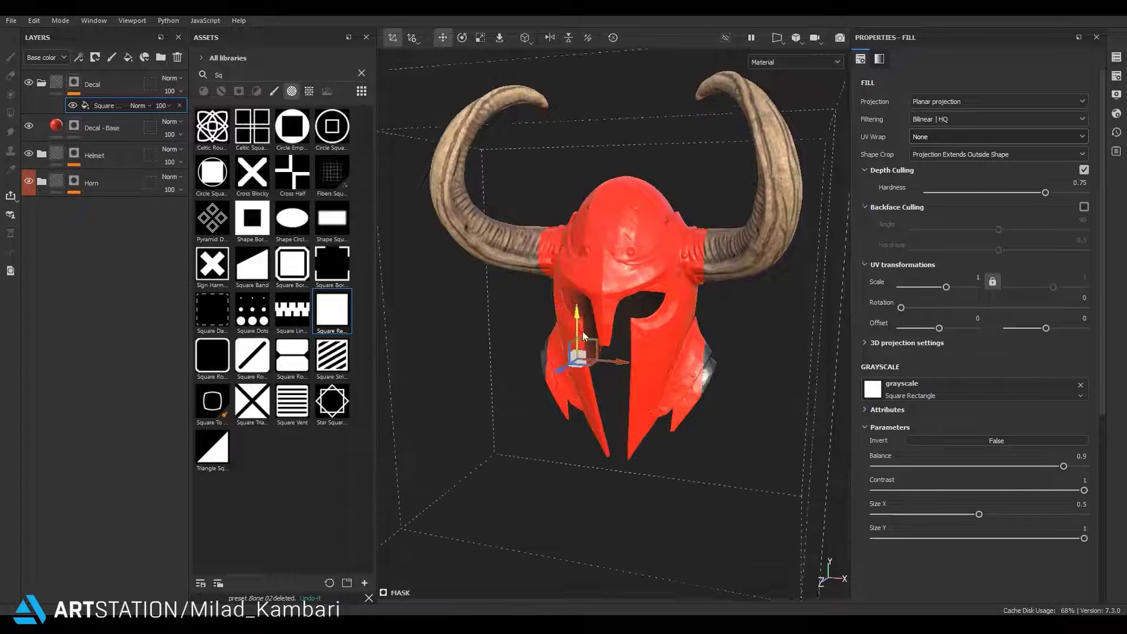
{"action": "left_click_drag", "start_coordinate": [594, 335], "coordinate": [755, 355], "text": "alt"}
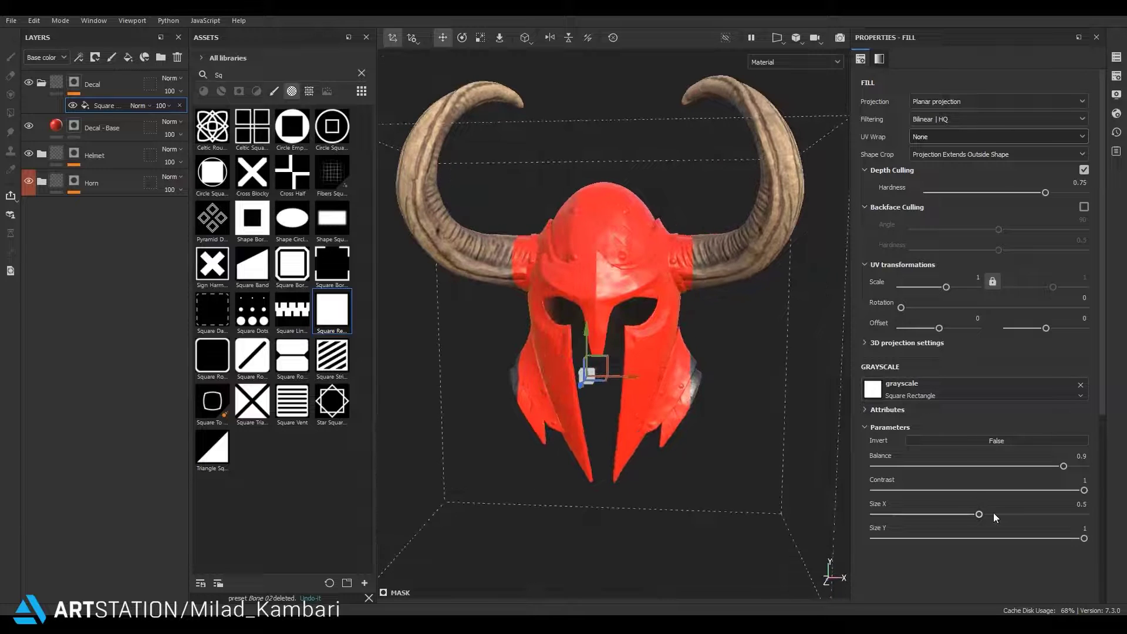
{"action": "left_click_drag", "start_coordinate": [996, 515], "coordinate": [1120, 536]}
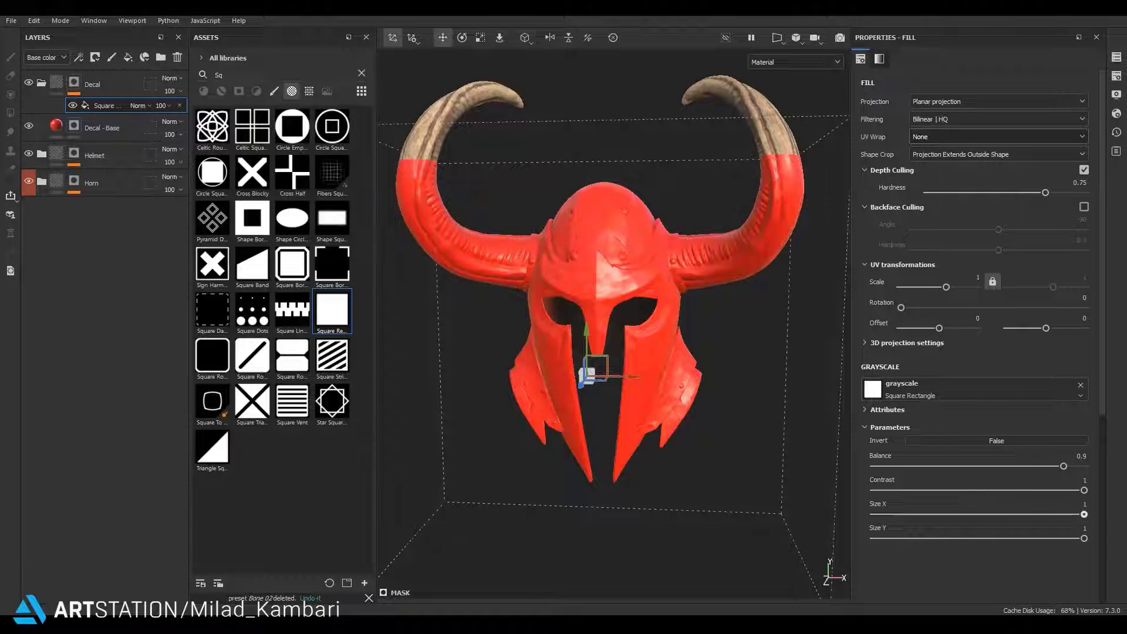
Move the planar projection gizmo so the square sits over the faceplate
{"action": "key", "text": "e"}
{"action": "key", "text": "r"}
{"action": "mouse_move", "coordinate": [603, 418]}
{"action": "left_mouse_down", "text": "alt"}
{"action": "mouse_move", "coordinate": [598, 378]}
{"action": "mouse_move", "coordinate": [436, 354]}
{"action": "mouse_move", "coordinate": [459, 352]}
{"action": "left_mouse_up", "text": "alt"}
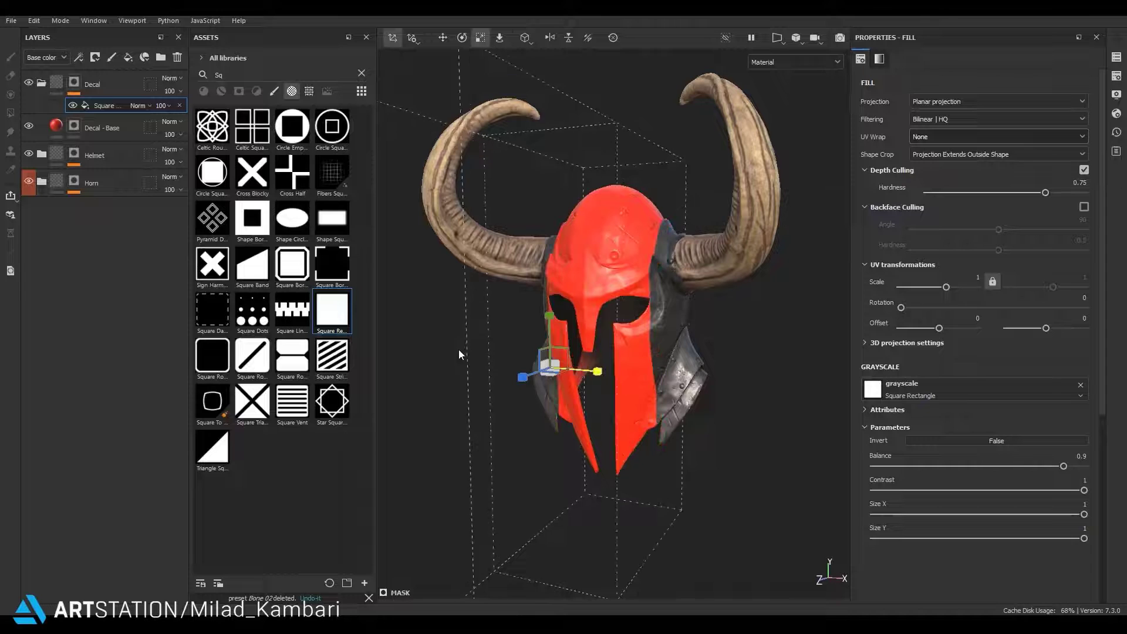
{"action": "left_click_drag", "start_coordinate": [608, 395], "coordinate": [516, 383], "text": "alt"}
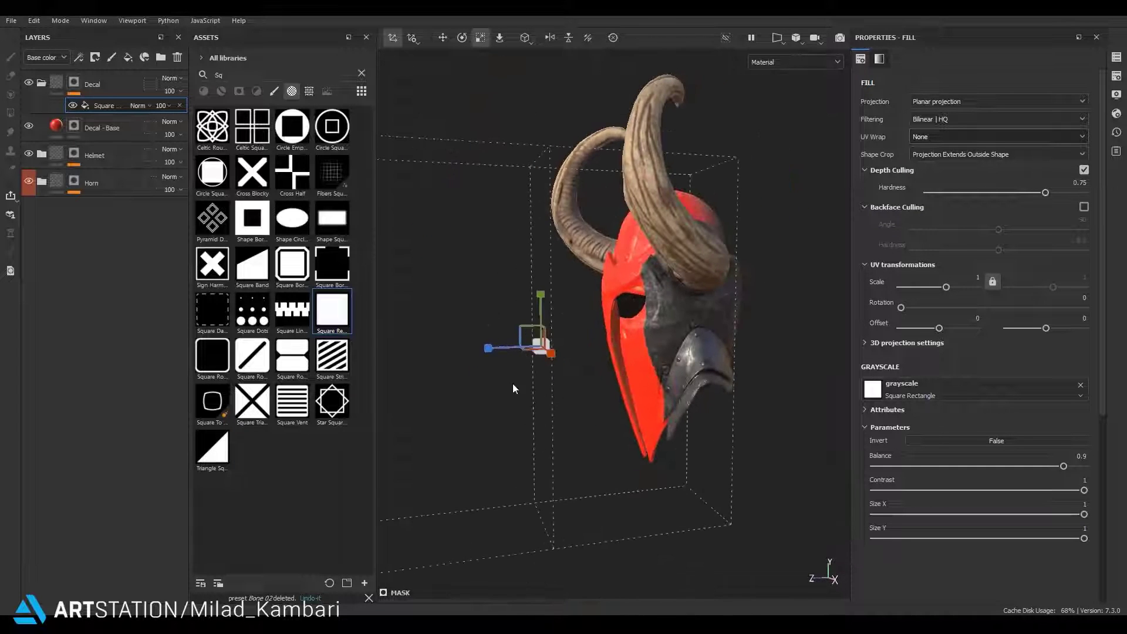
{"action": "key", "text": "w"}
{"action": "left_click_drag", "start_coordinate": [509, 343], "coordinate": [559, 352]}
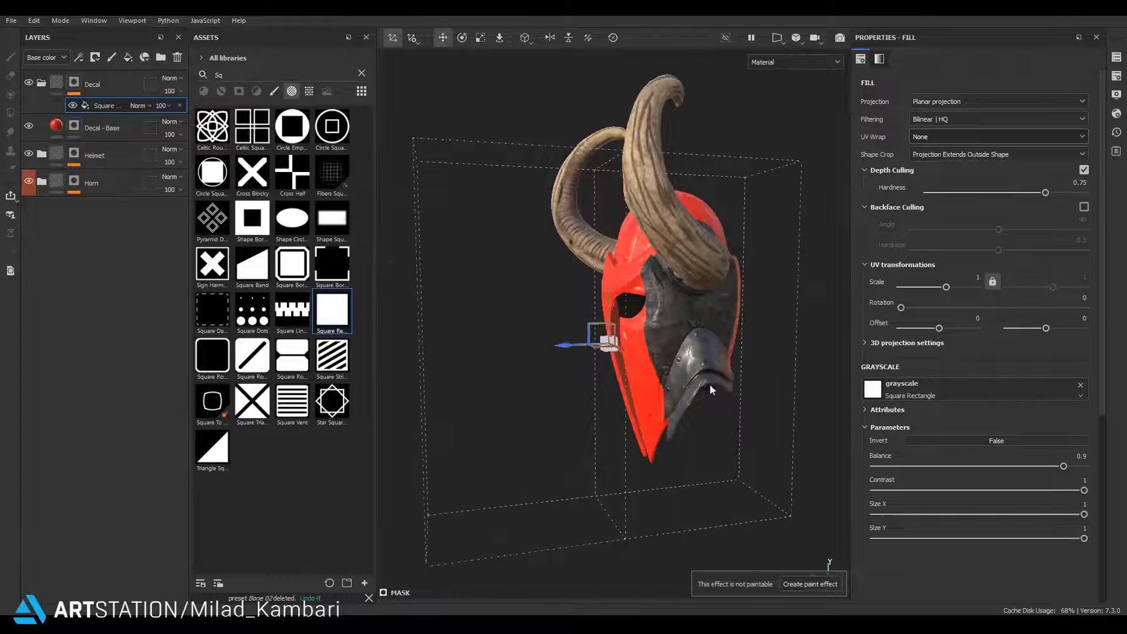
{"action": "mouse_move", "coordinate": [710, 384]}
{"action": "left_mouse_down", "text": "alt"}
{"action": "mouse_move", "coordinate": [422, 372]}
{"action": "mouse_move", "coordinate": [528, 388]}
{"action": "mouse_move", "coordinate": [821, 354]}
{"action": "left_mouse_up", "text": "alt"}
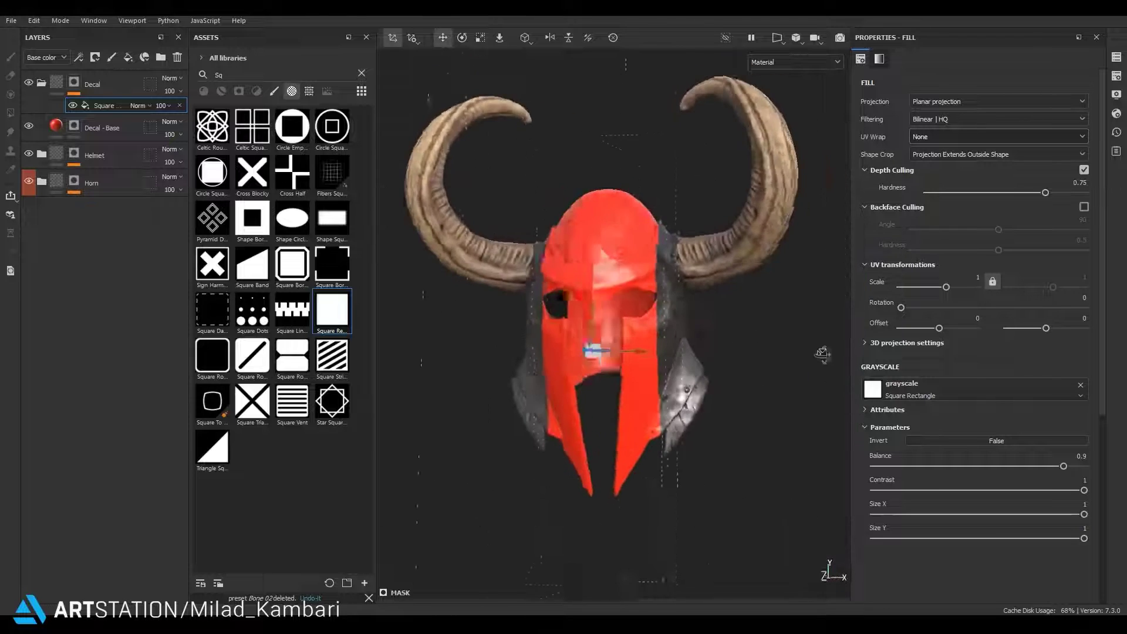
Add a paint effect to the Decal mask with polygon fill set to UV islands
{"action": "right_click", "coordinate": [101, 111]}
{"action": "left_click", "coordinate": [139, 269]}
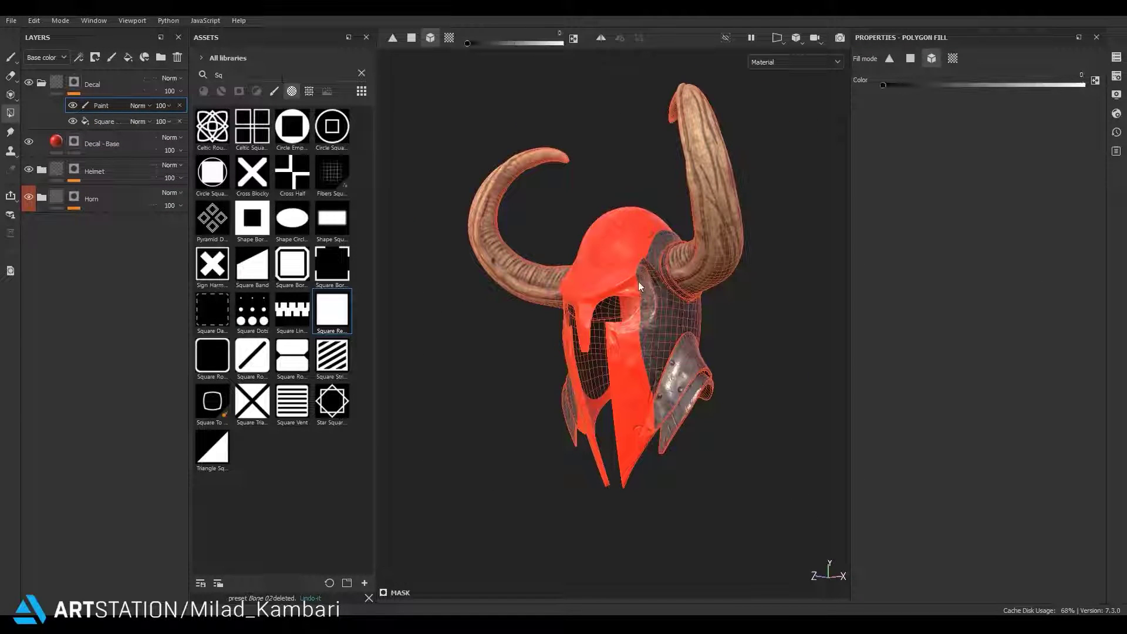
{"action": "left_click", "coordinate": [615, 241], "text": "shift"}
{"action": "left_click_drag", "start_coordinate": [615, 241], "coordinate": [628, 267], "text": "alt"}
{"action": "scroll", "coordinate": [628, 266], "scroll_direction": "up", "scroll_amount": 5}
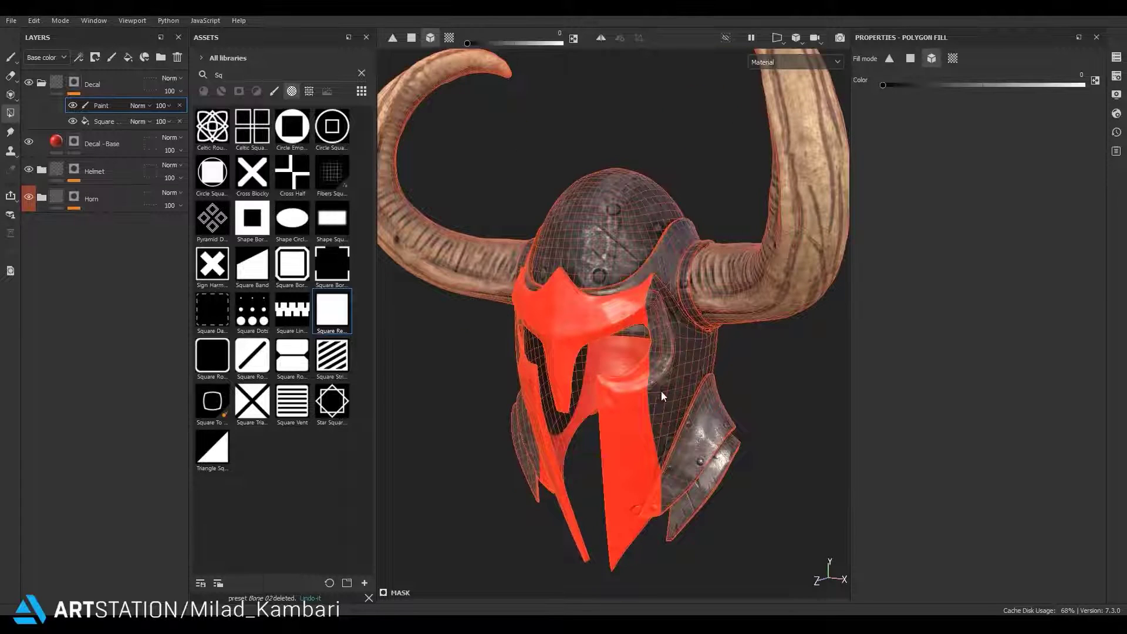
{"action": "mouse_move", "coordinate": [662, 392]}
{"action": "left_mouse_down", "text": "alt"}
{"action": "mouse_move", "coordinate": [699, 464]}
{"action": "mouse_move", "coordinate": [633, 432]}
{"action": "mouse_move", "coordinate": [755, 504]}
{"action": "left_mouse_up", "text": "alt"}
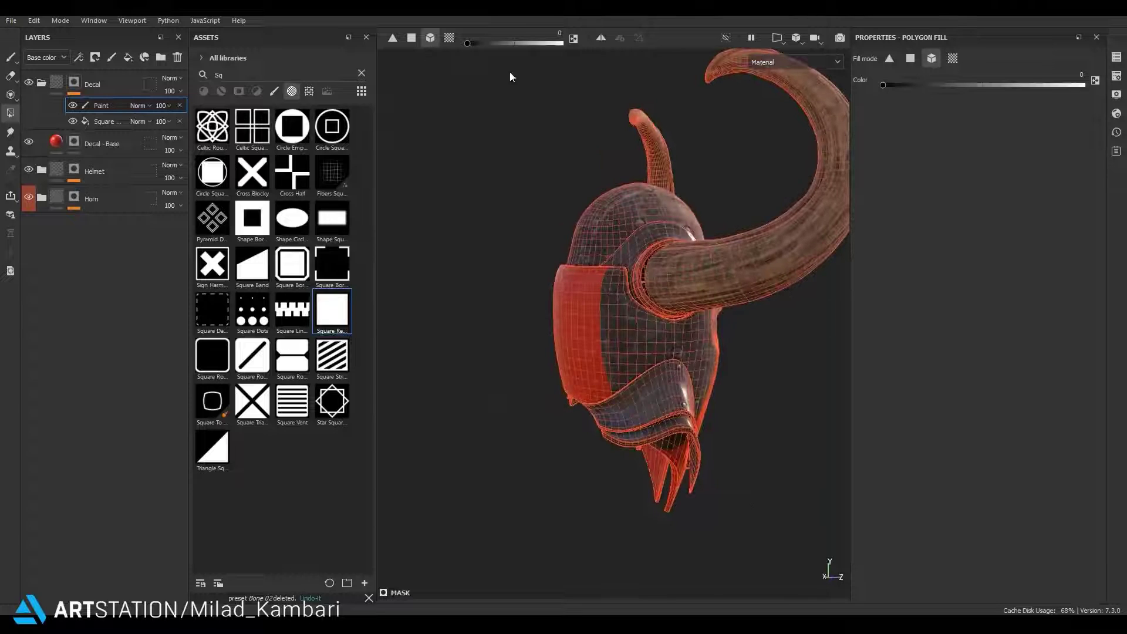
{"action": "left_click", "coordinate": [450, 39]}
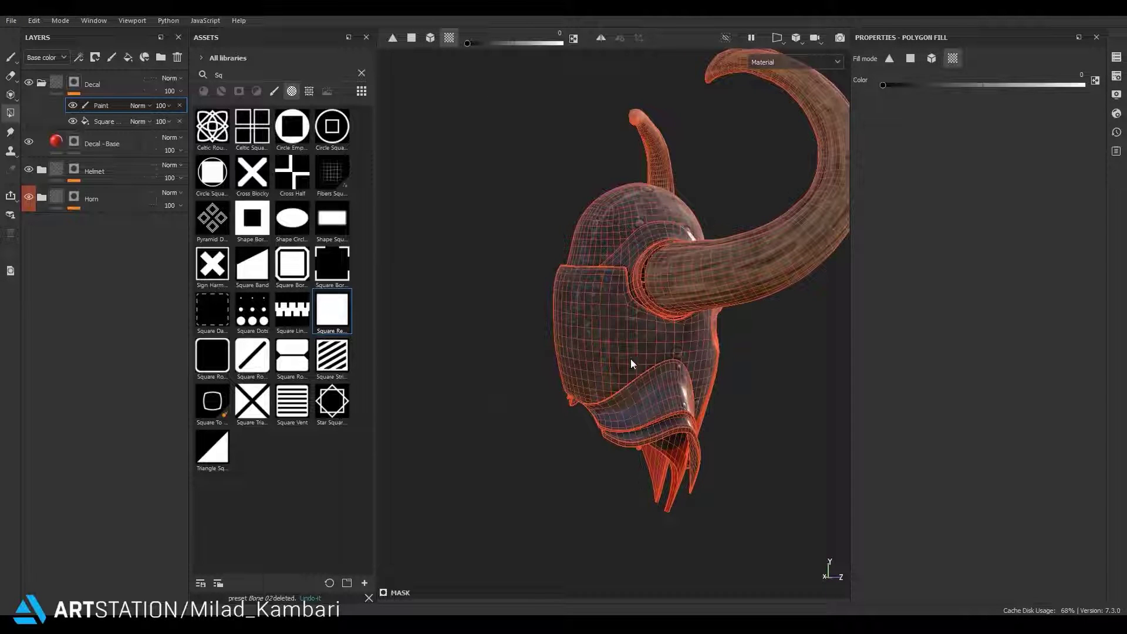
Polygon-fill the faceplate's side prongs with mask value 1 so the red covers them
{"action": "mouse_move", "coordinate": [630, 358]}
{"action": "left_mouse_down", "text": "alt"}
{"action": "mouse_move", "coordinate": [562, 362]}
{"action": "mouse_move", "coordinate": [629, 324]}
{"action": "left_mouse_up", "text": "alt"}
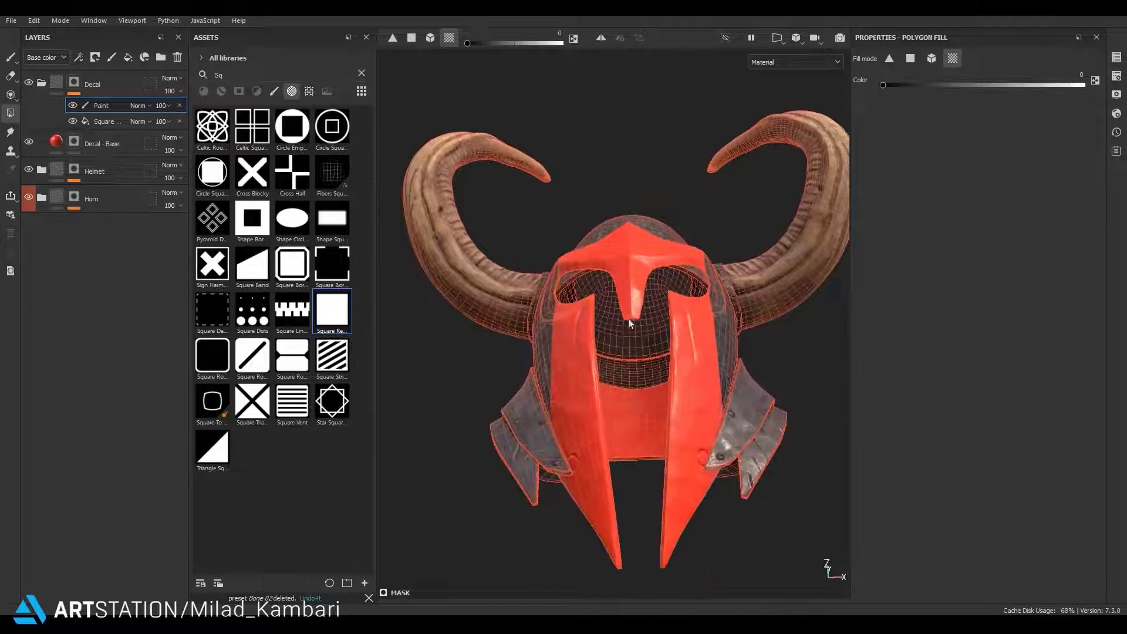
{"action": "mouse_move", "coordinate": [635, 432]}
{"action": "left_mouse_down", "text": "alt"}
{"action": "mouse_move", "coordinate": [597, 406]}
{"action": "mouse_move", "coordinate": [602, 461]}
{"action": "left_mouse_up", "text": "alt"}
{"action": "left_click_drag", "start_coordinate": [687, 374], "coordinate": [769, 420], "text": "alt"}
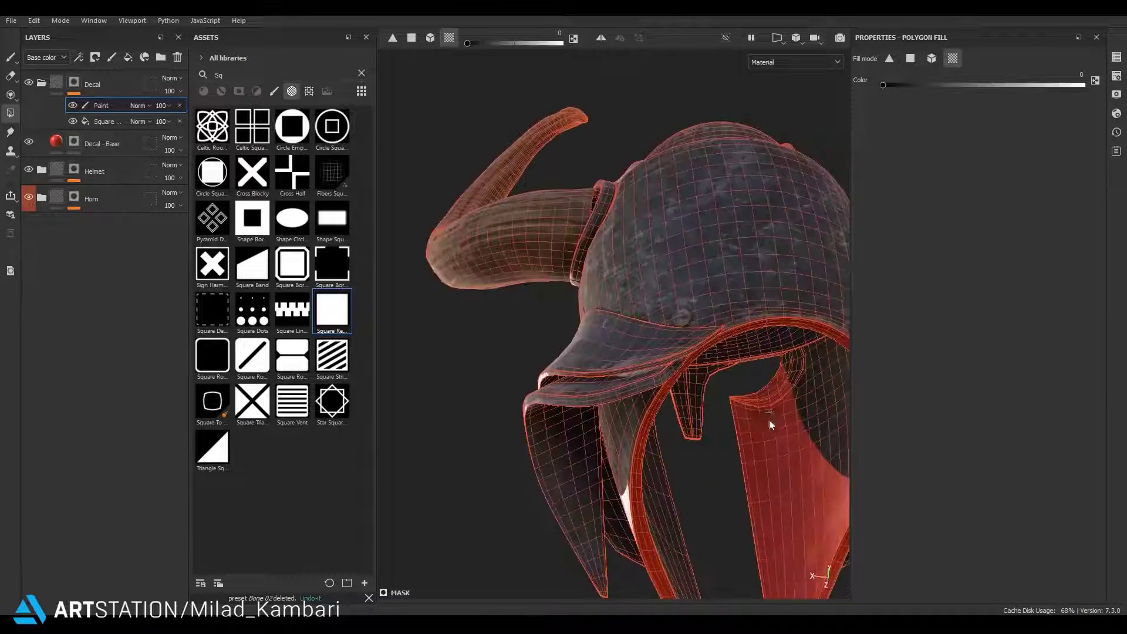
{"action": "mouse_move", "coordinate": [676, 374]}
{"action": "left_mouse_down", "text": "alt"}
{"action": "mouse_move", "coordinate": [671, 399]}
{"action": "mouse_move", "coordinate": [686, 305]}
{"action": "left_mouse_up", "text": "alt"}
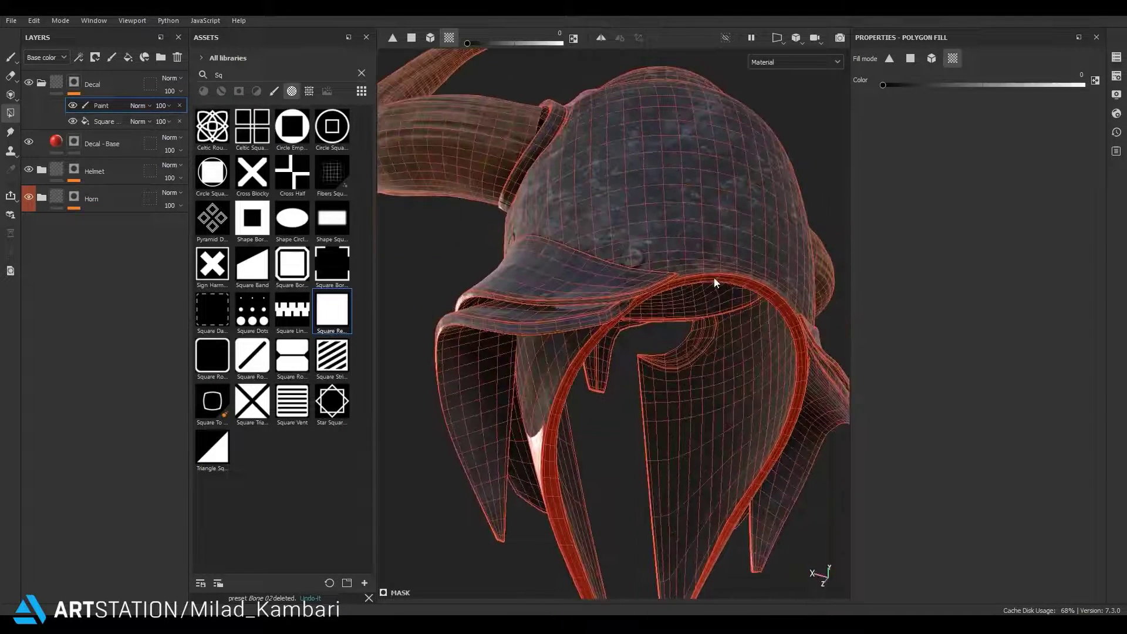
{"action": "left_click_drag", "start_coordinate": [715, 443], "coordinate": [666, 433], "text": "alt"}
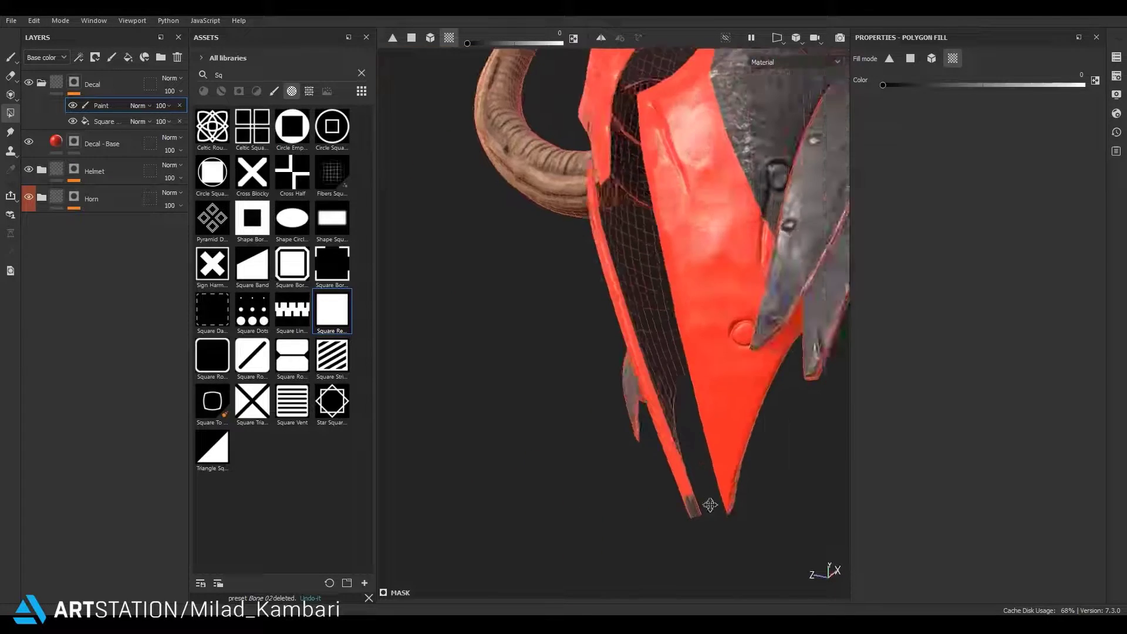
{"action": "key", "text": "x"}
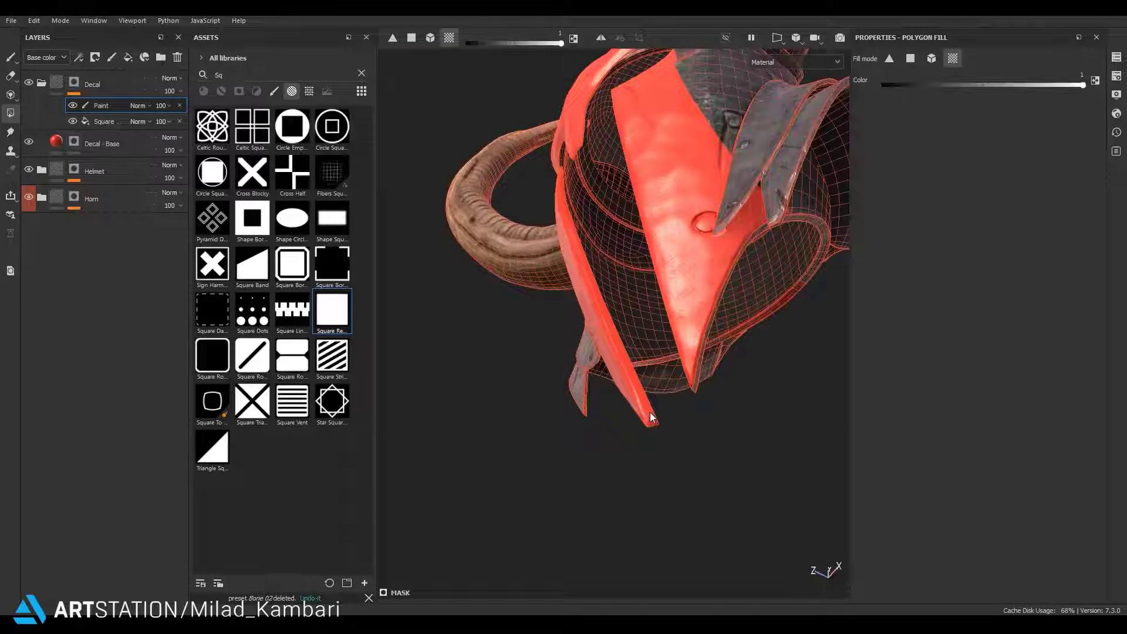
{"action": "mouse_move", "coordinate": [650, 412]}
{"action": "left_mouse_down", "text": "alt"}
{"action": "mouse_move", "coordinate": [717, 432]}
{"action": "mouse_move", "coordinate": [531, 376]}
{"action": "mouse_move", "coordinate": [776, 300]}
{"action": "mouse_move", "coordinate": [704, 376]}
{"action": "left_mouse_up", "text": "alt"}
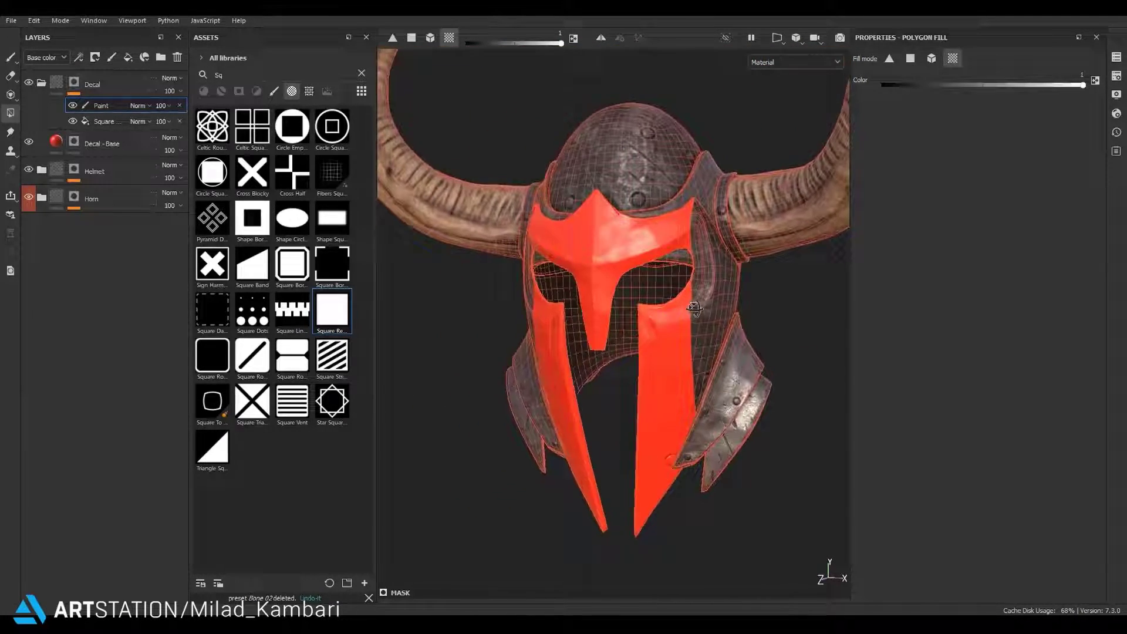
{"action": "left_click", "coordinate": [104, 121]}
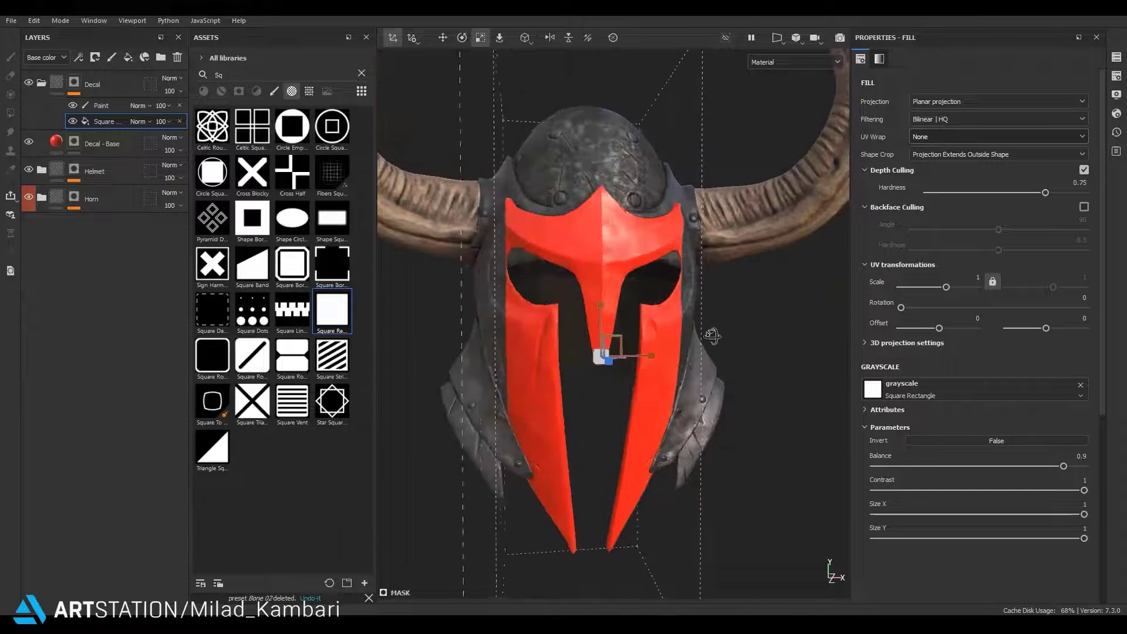
Add a Metal Edge Wear generator to the decal mask in Subtract blend mode
{"action": "left_click", "coordinate": [100, 106]}
{"action": "right_click", "coordinate": [100, 112]}
{"action": "left_click", "coordinate": [146, 260]}
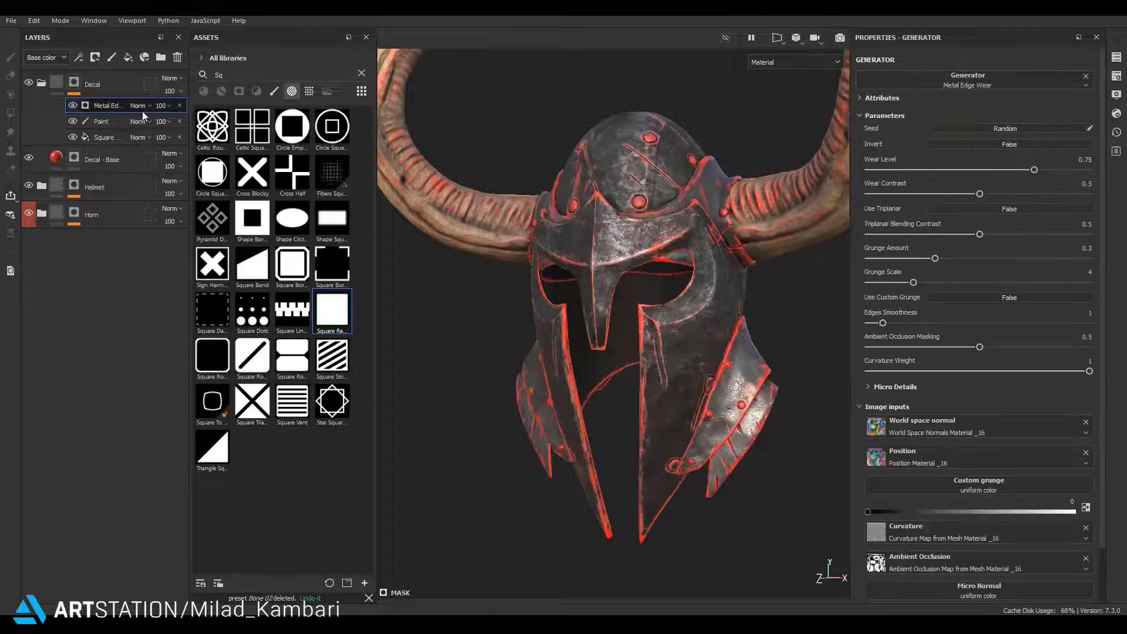
{"action": "left_click", "coordinate": [137, 106]}
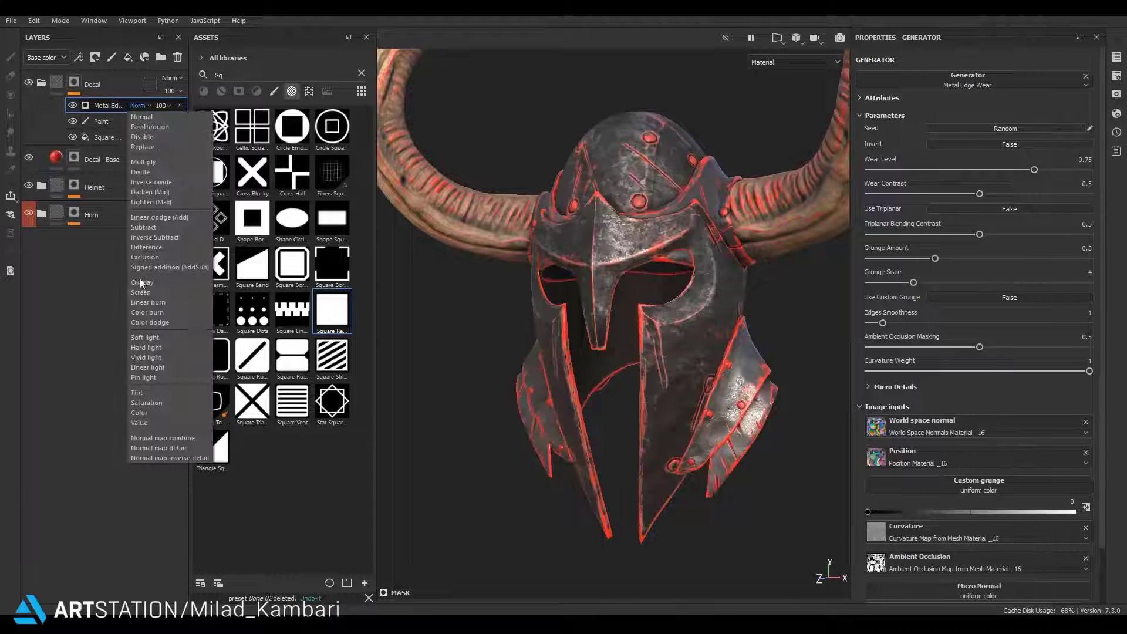
{"action": "left_click", "coordinate": [144, 228]}
Set the edge wear to Wear Level 0.87, triplanar on, Grunge Amount 0.43, Grunge Scale 1
{"action": "left_click_drag", "start_coordinate": [1031, 171], "coordinate": [1066, 171]}
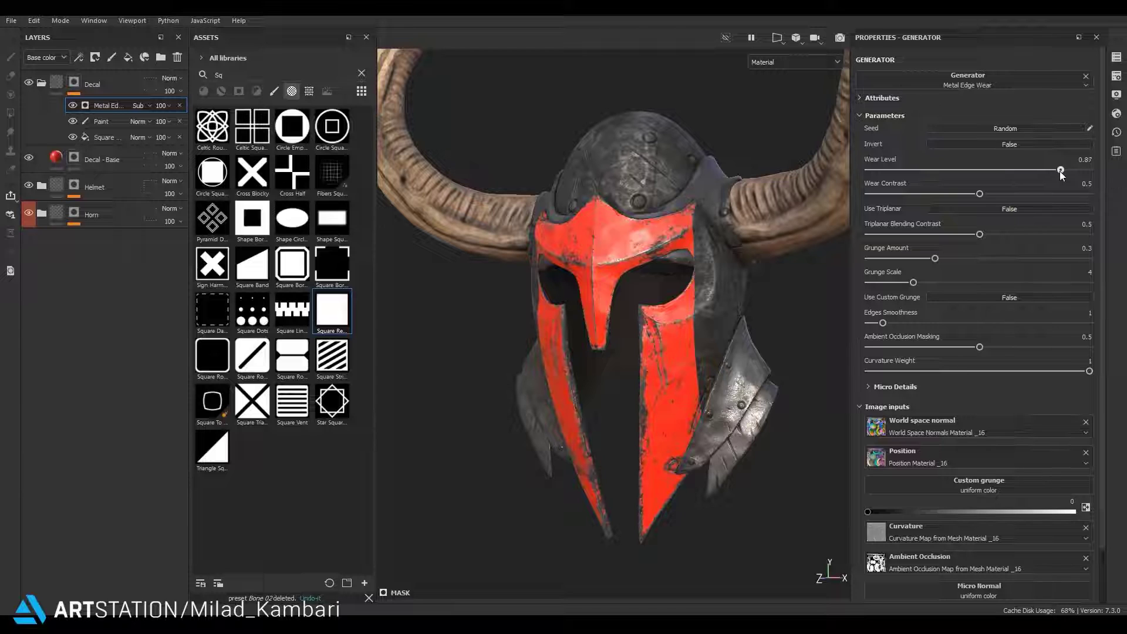
{"action": "left_click_drag", "start_coordinate": [935, 260], "coordinate": [931, 264]}
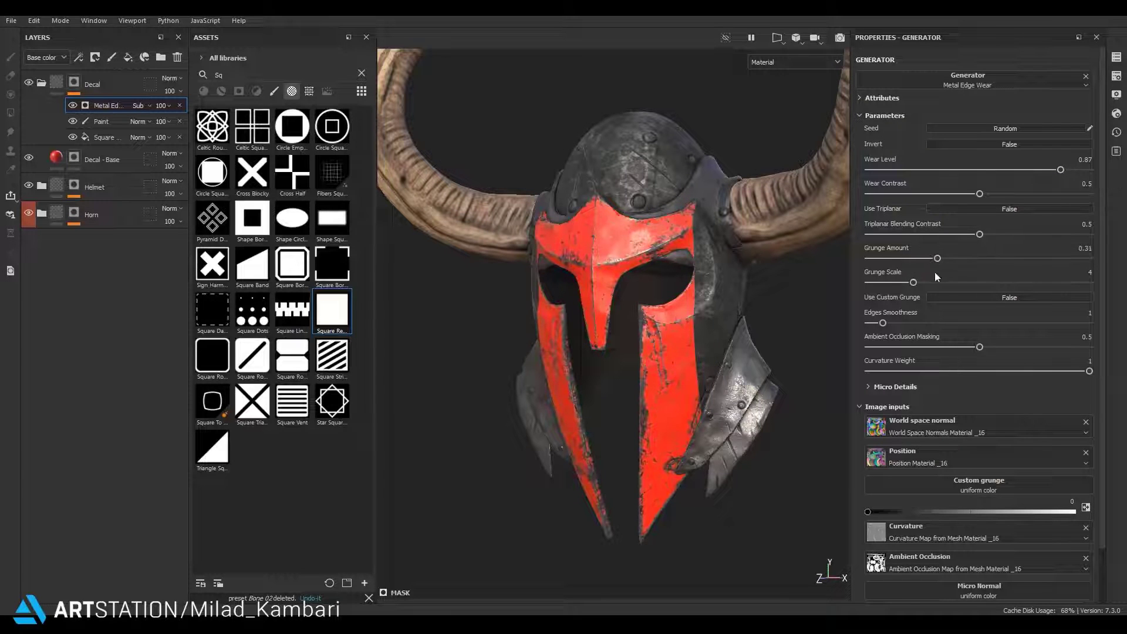
{"action": "mouse_move", "coordinate": [913, 282]}
{"action": "left_mouse_down"}
{"action": "mouse_move", "coordinate": [884, 282]}
{"action": "mouse_move", "coordinate": [939, 284]}
{"action": "mouse_move", "coordinate": [869, 282]}
{"action": "left_mouse_up"}
{"action": "left_click", "coordinate": [1008, 207]}
{"action": "mouse_move", "coordinate": [939, 258]}
{"action": "left_mouse_down"}
{"action": "mouse_move", "coordinate": [1014, 256]}
{"action": "mouse_move", "coordinate": [964, 256]}
{"action": "left_mouse_up"}
{"action": "scroll", "coordinate": [780, 264], "scroll_direction": "up", "scroll_amount": 3}
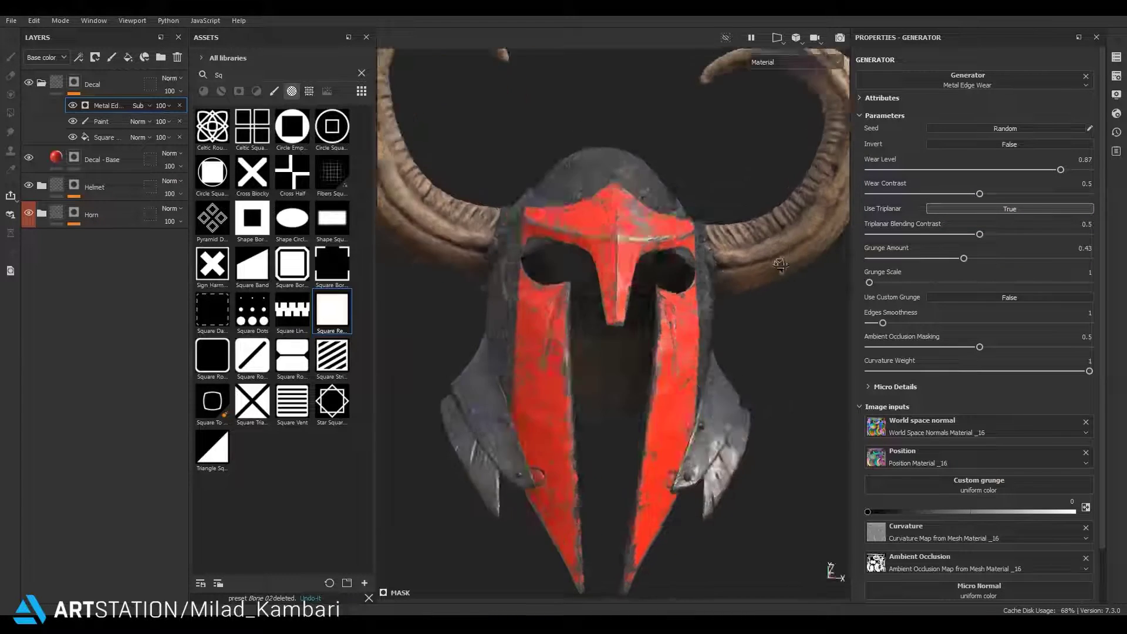
{"action": "left_click_drag", "start_coordinate": [779, 264], "coordinate": [664, 317], "text": "alt"}
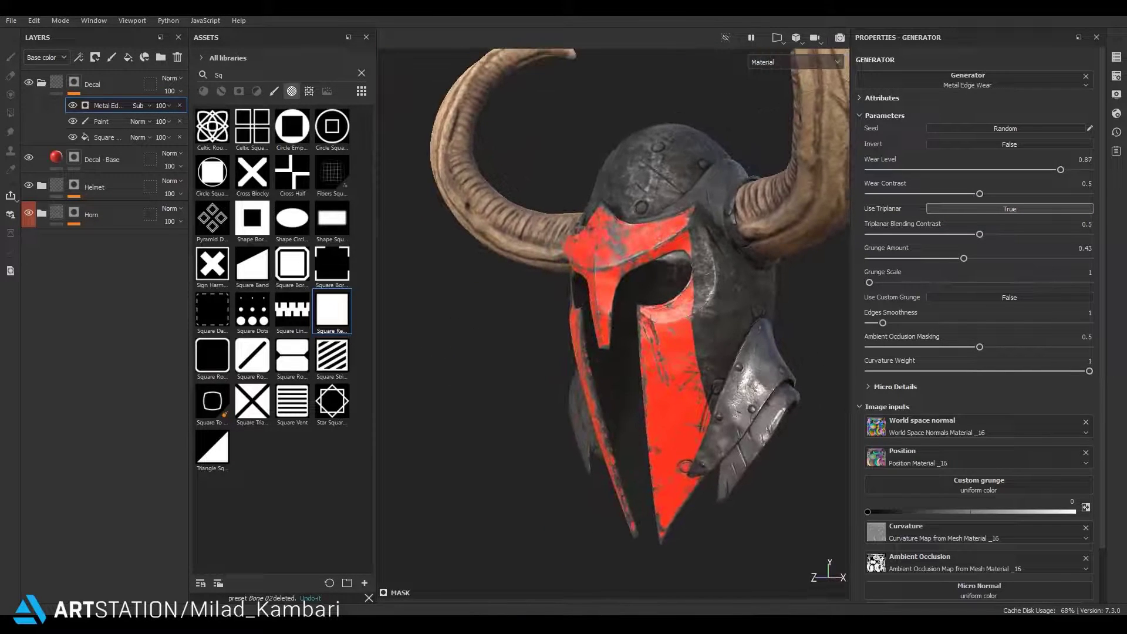
{"action": "left_click", "coordinate": [362, 73]}
{"action": "left_click", "coordinate": [274, 91]}
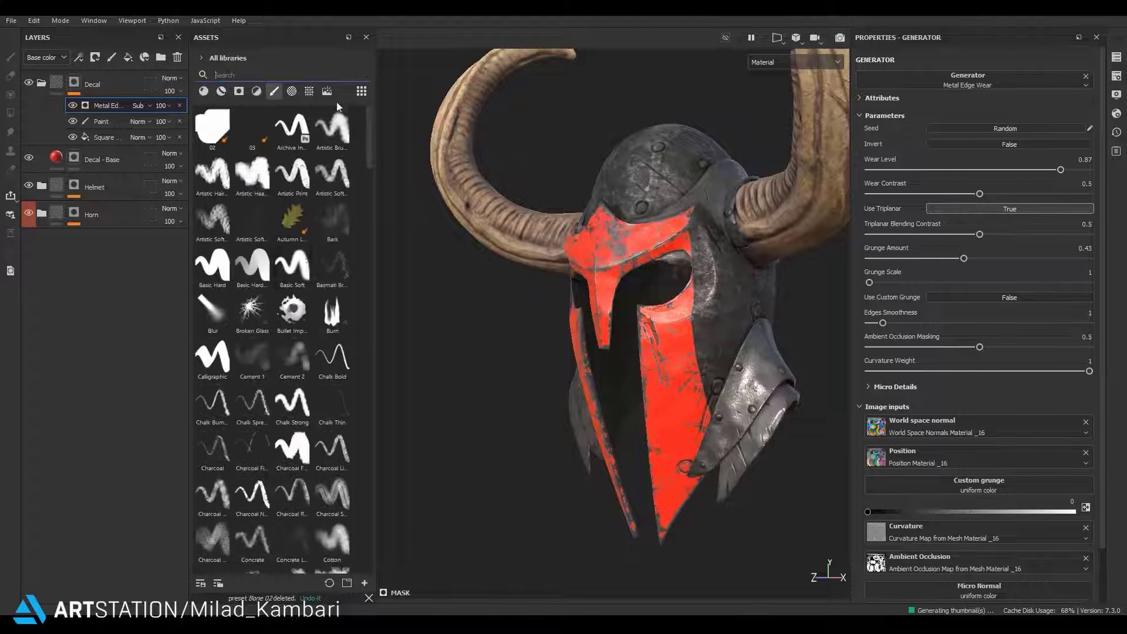
Pick a grungy Kyle's Concept brush and add a new paint layer to the decal mask
{"action": "scroll", "coordinate": [341, 265], "scroll_direction": "down", "scroll_amount": 5}
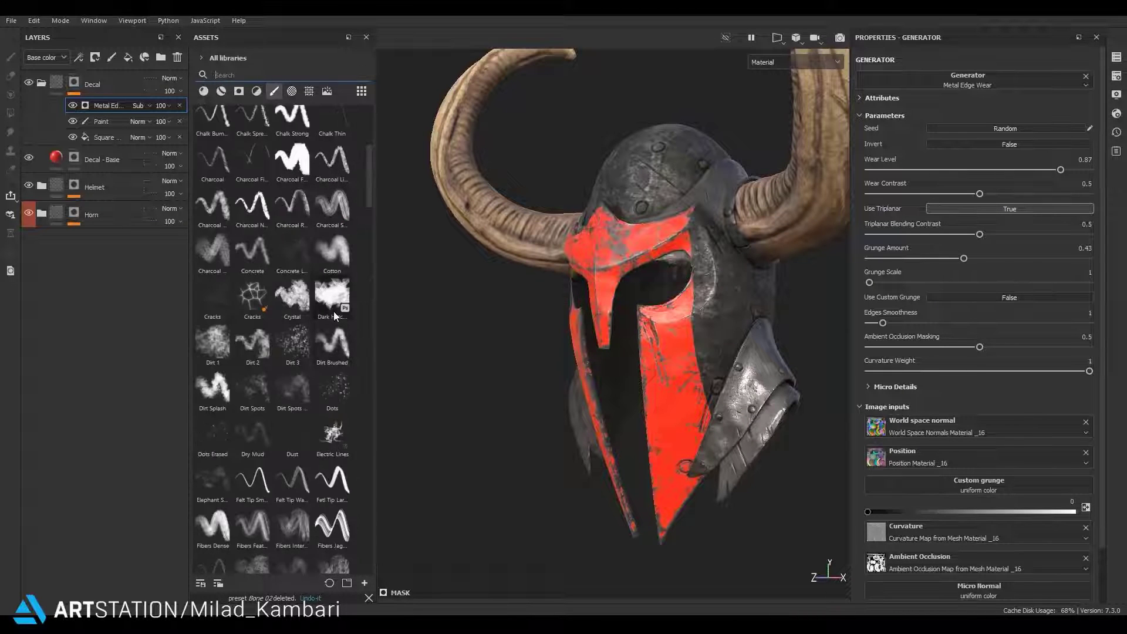
{"action": "mouse_move", "coordinate": [253, 342]}
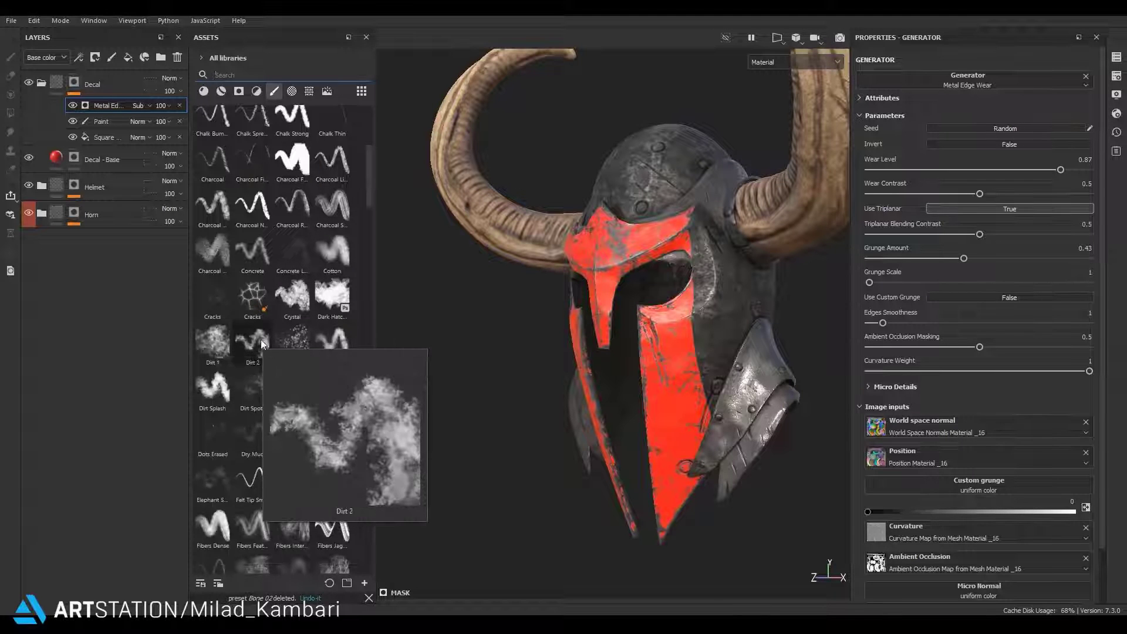
{"action": "scroll", "coordinate": [259, 339], "scroll_direction": "down", "scroll_amount": 3}
{"action": "scroll", "coordinate": [332, 387], "scroll_direction": "down", "scroll_amount": 6}
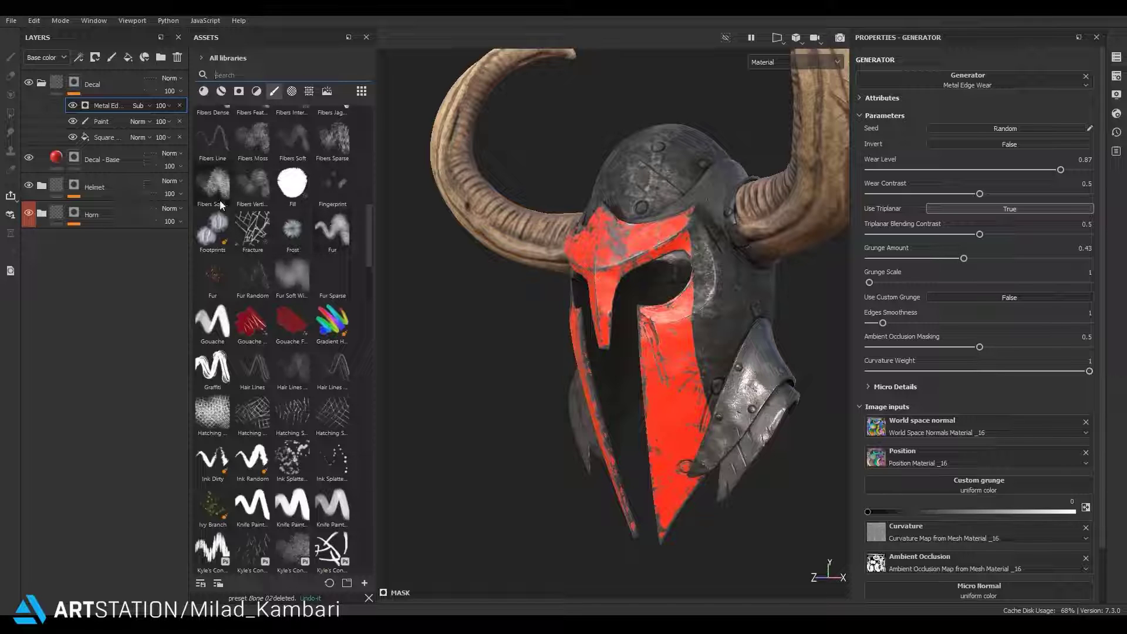
{"action": "scroll", "coordinate": [322, 310], "scroll_direction": "down", "scroll_amount": 9}
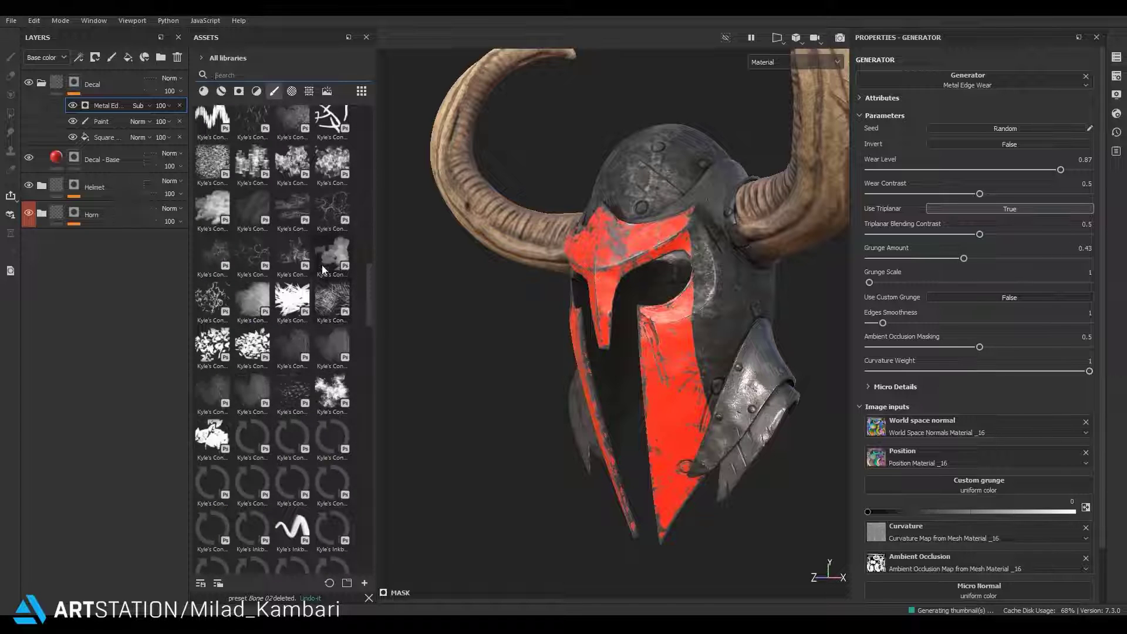
{"action": "left_click", "coordinate": [329, 396]}
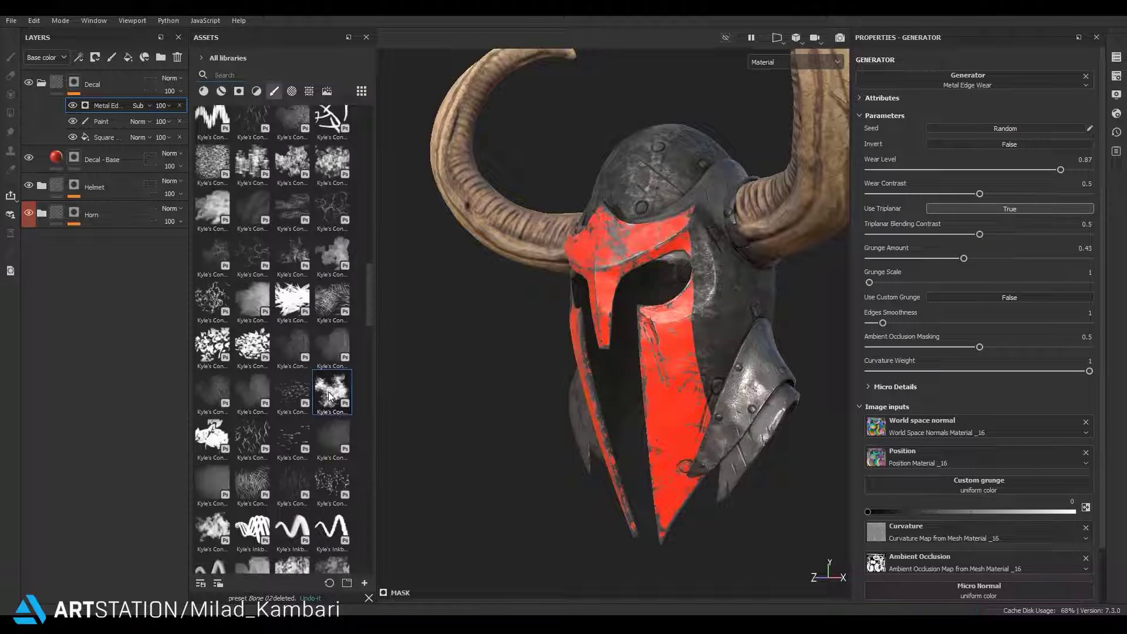
{"action": "right_click", "coordinate": [109, 108]}
{"action": "left_click", "coordinate": [178, 295]}
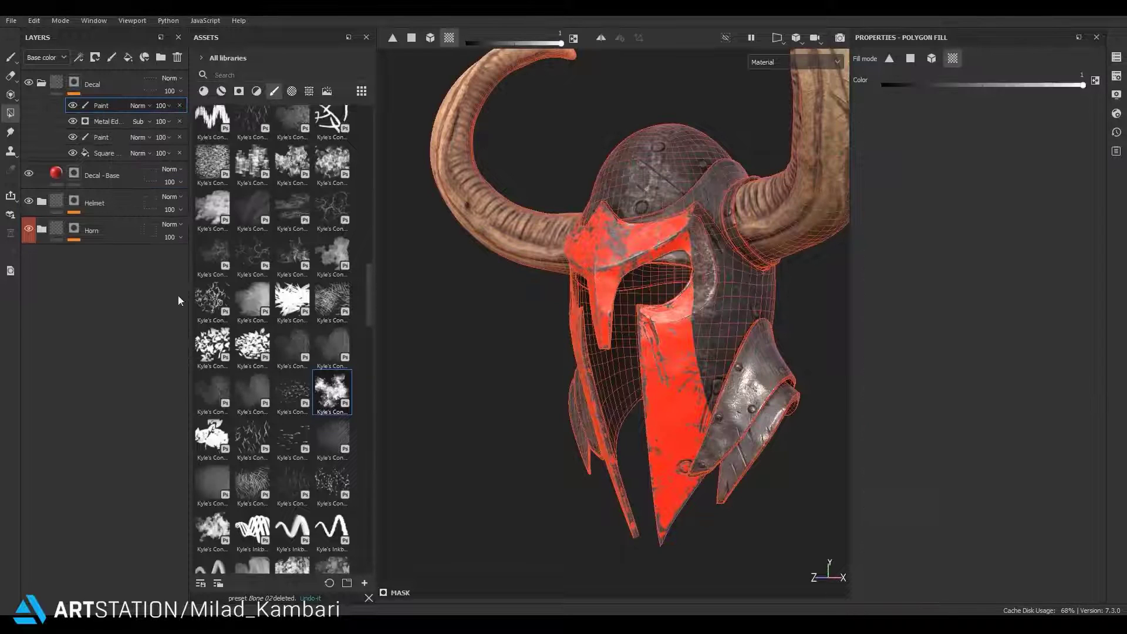
Paint dark grungy wear along the decal's edge with a size 13.22 brush
{"action": "scroll", "coordinate": [756, 581], "scroll_direction": "up", "scroll_amount": 5}
{"action": "key", "text": "1"}
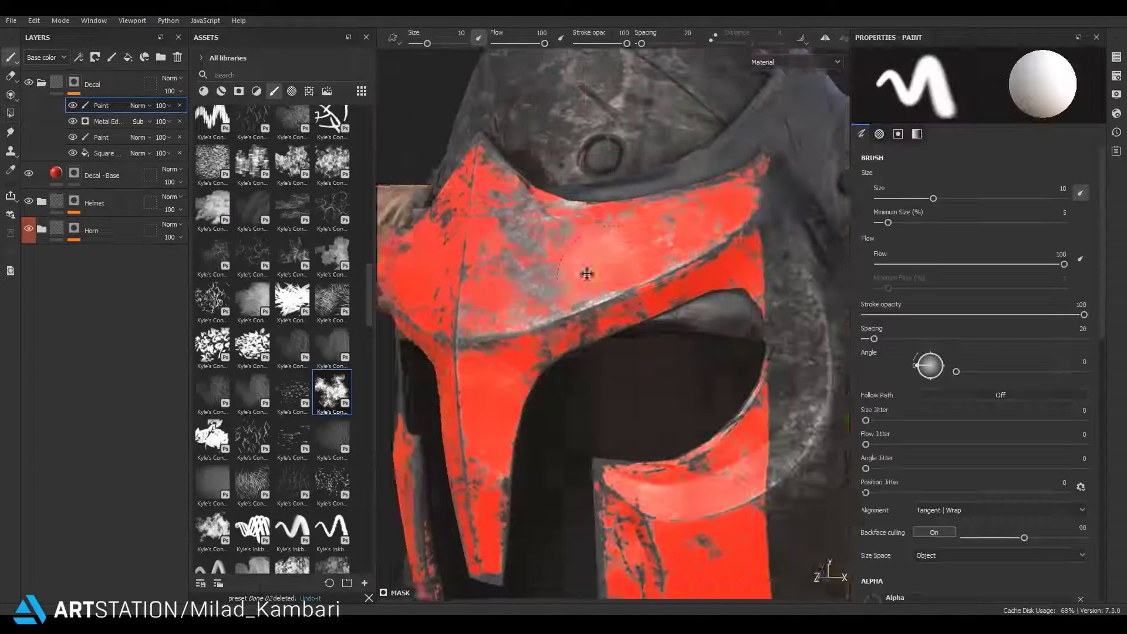
{"action": "left_click_drag", "start_coordinate": [676, 194], "coordinate": [728, 177]}
{"action": "key", "text": "ctrl+z"}
{"action": "left_click", "coordinate": [331, 392]}
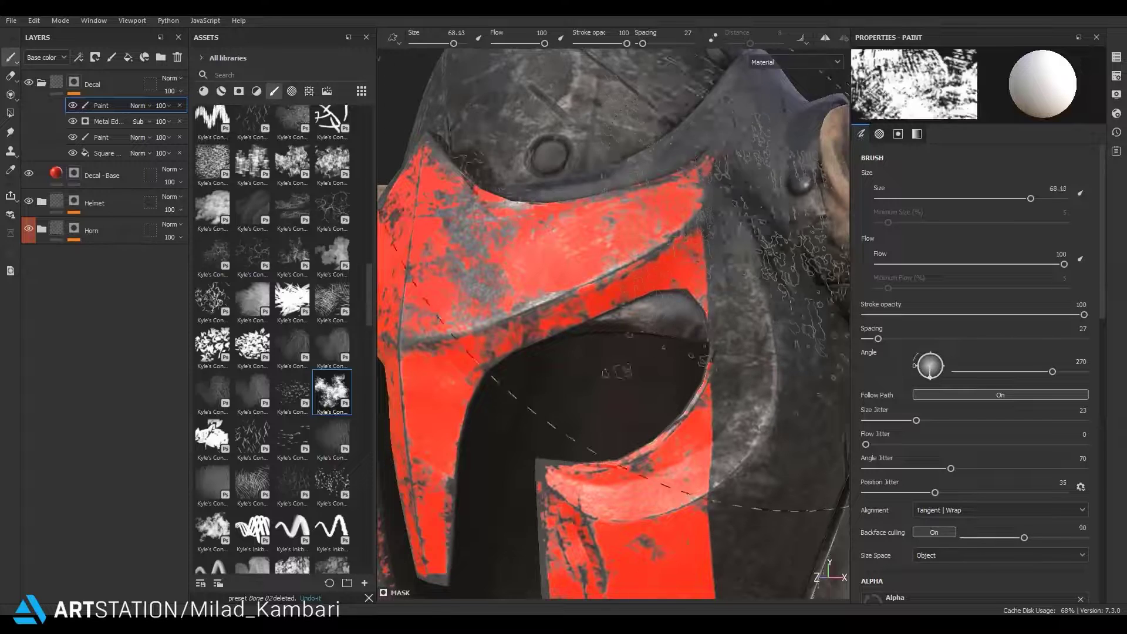
{"action": "right_click_drag", "start_coordinate": [717, 173], "coordinate": [669, 206], "text": "ctrl"}
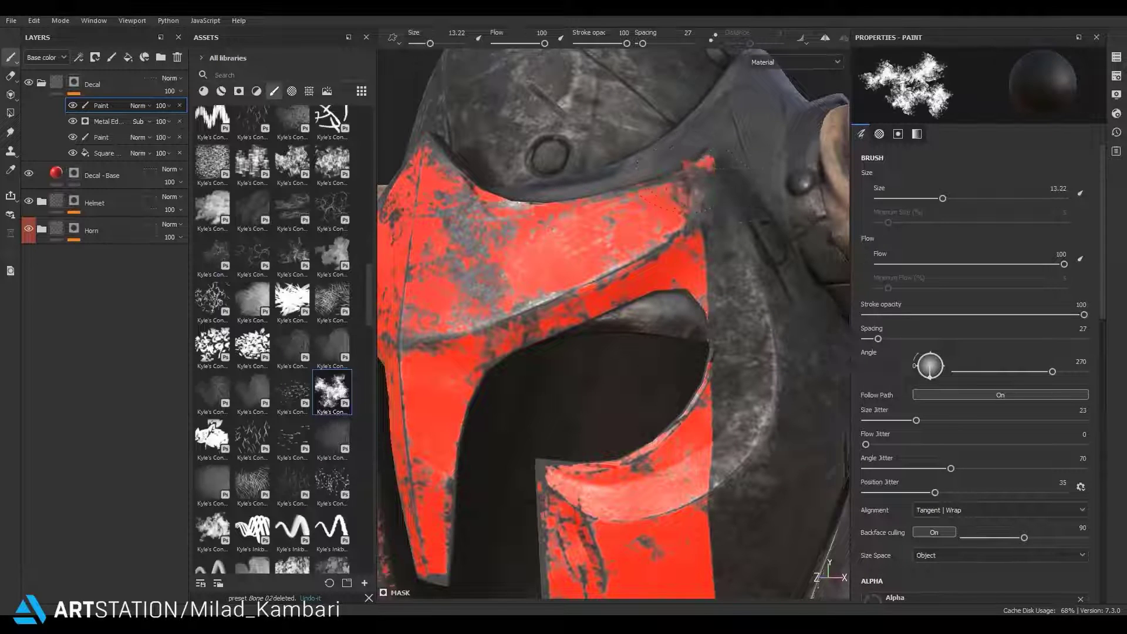
{"action": "mouse_move", "coordinate": [664, 211]}
{"action": "left_mouse_down", "text": "alt"}
{"action": "mouse_move", "coordinate": [663, 367]}
{"action": "mouse_move", "coordinate": [528, 273]}
{"action": "left_mouse_up", "text": "alt"}
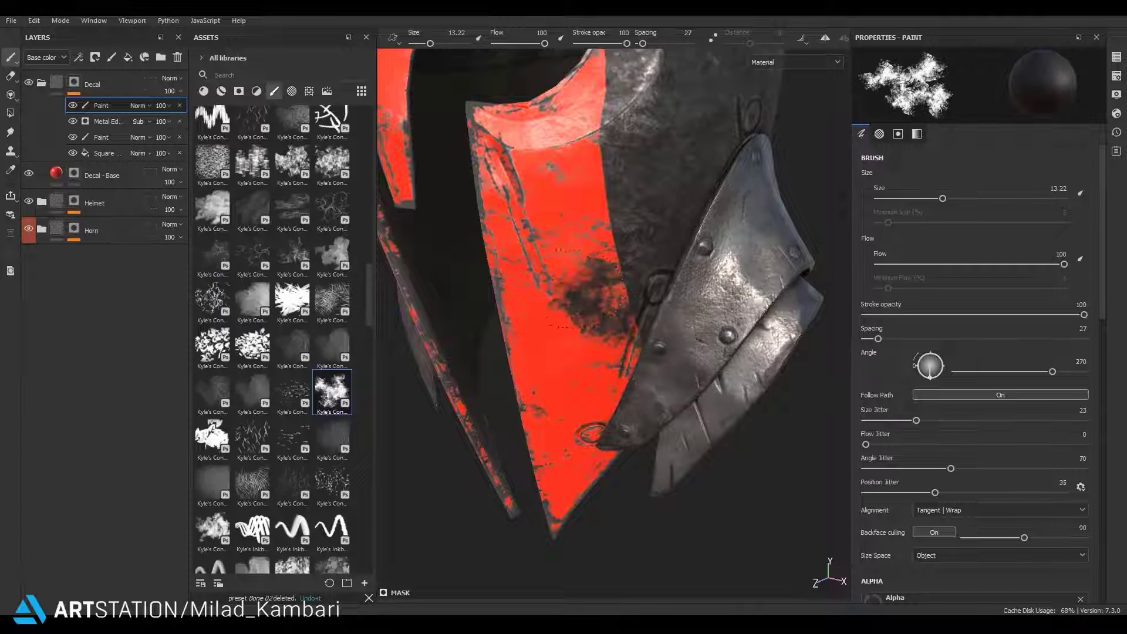
{"action": "key", "text": "ctrl+z"}
{"action": "left_click_drag", "start_coordinate": [628, 352], "coordinate": [627, 289]}
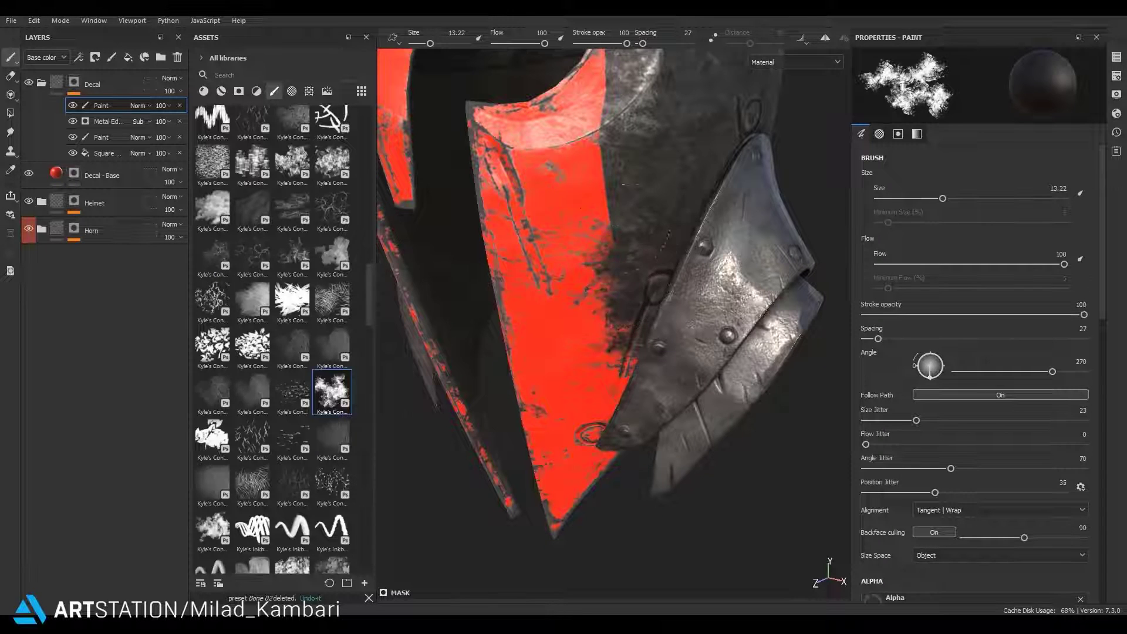
View the helmet with both horns and search the brushes for 'ch'
{"action": "left_click_drag", "start_coordinate": [613, 169], "coordinate": [622, 301], "text": "alt"}
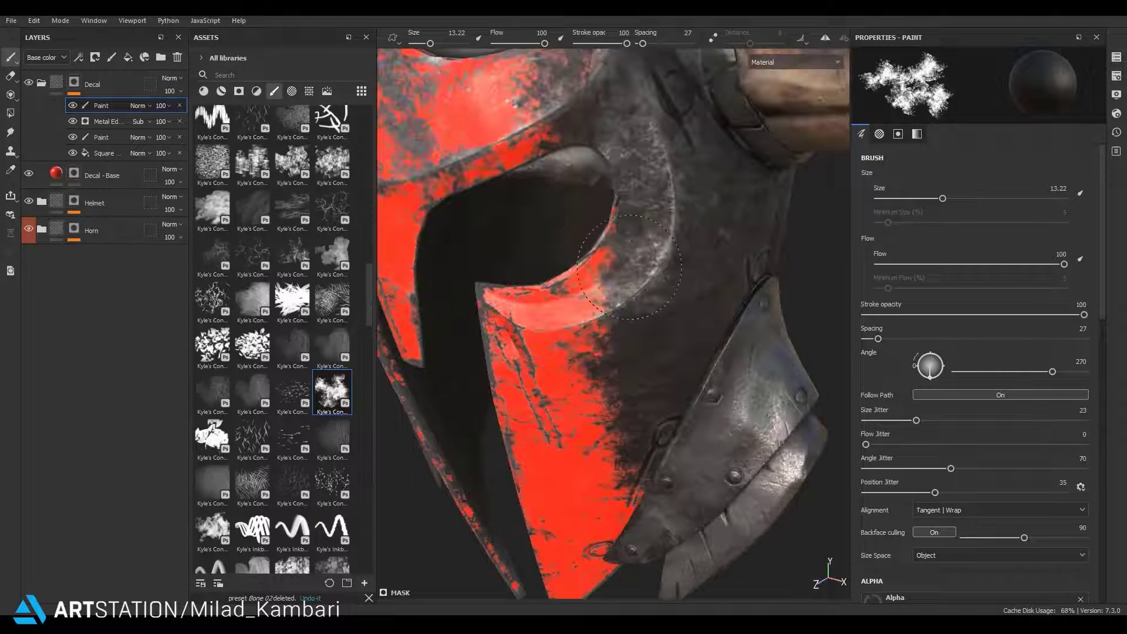
{"action": "left_click_drag", "start_coordinate": [661, 352], "coordinate": [763, 329], "text": "alt"}
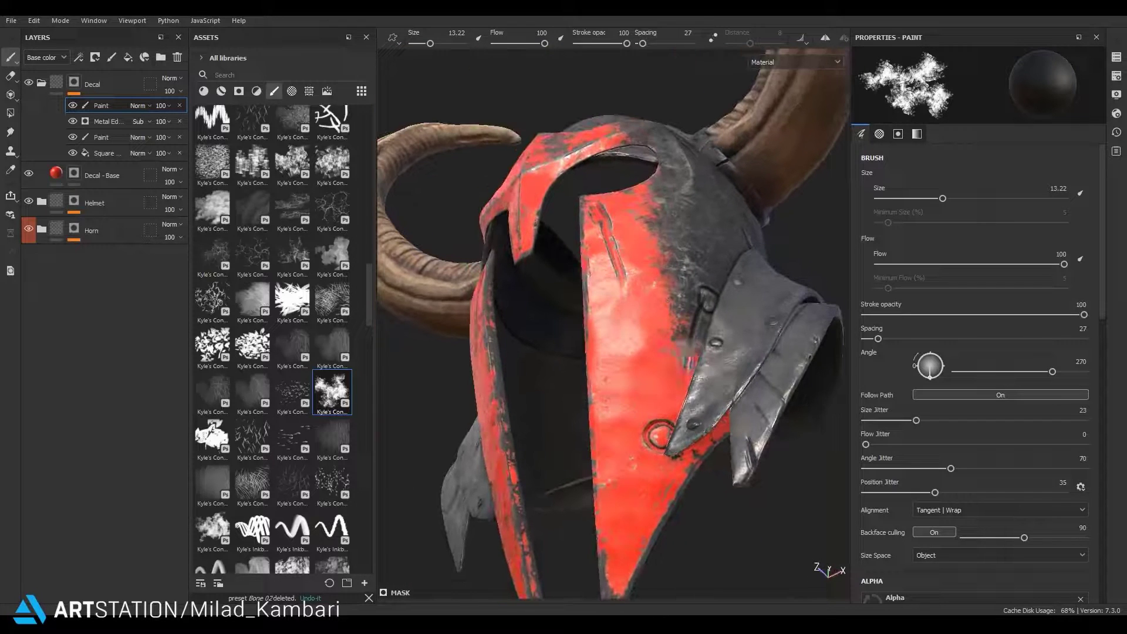
{"action": "scroll", "coordinate": [322, 463], "scroll_direction": "down", "scroll_amount": 5}
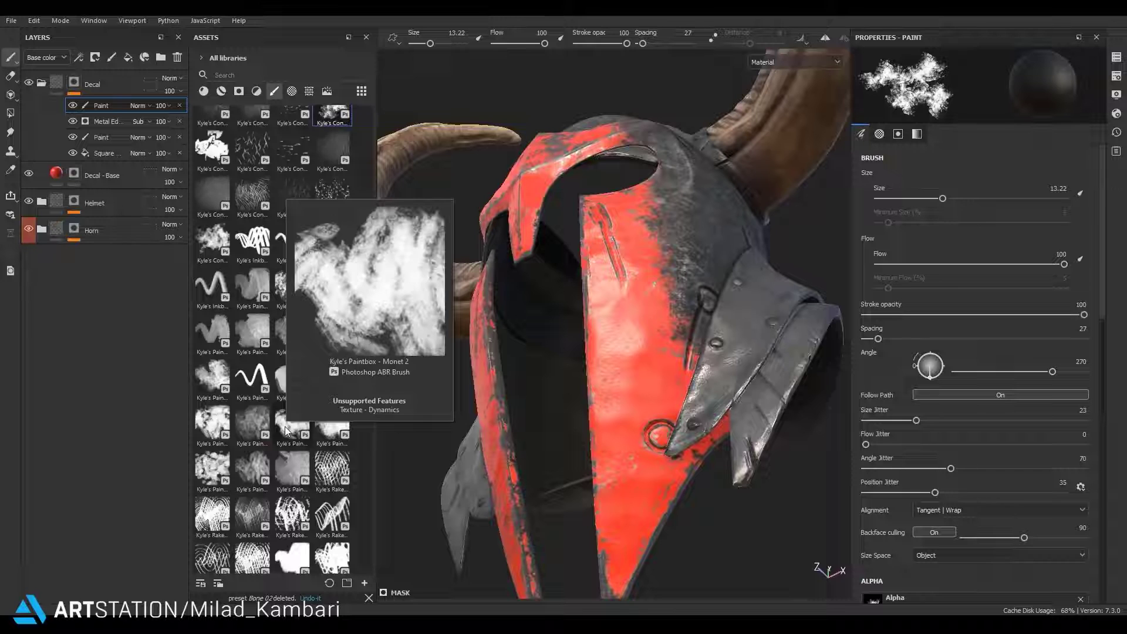
{"action": "scroll", "coordinate": [272, 494], "scroll_direction": "down", "scroll_amount": 3}
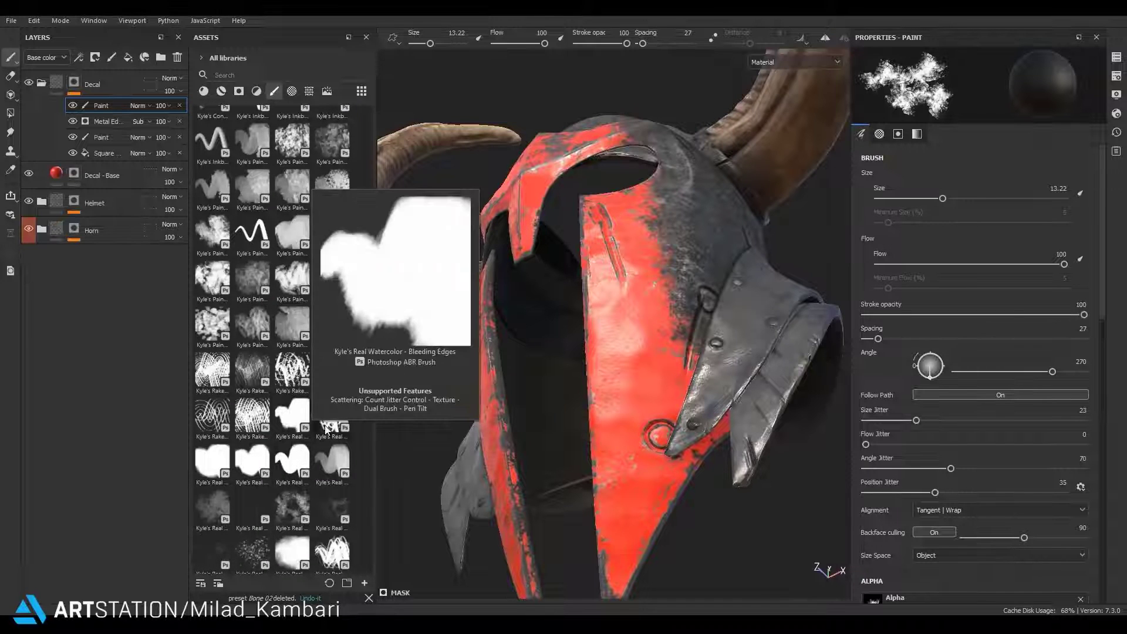
{"action": "left_click", "coordinate": [251, 76]}
{"action": "type", "text": "ch"}
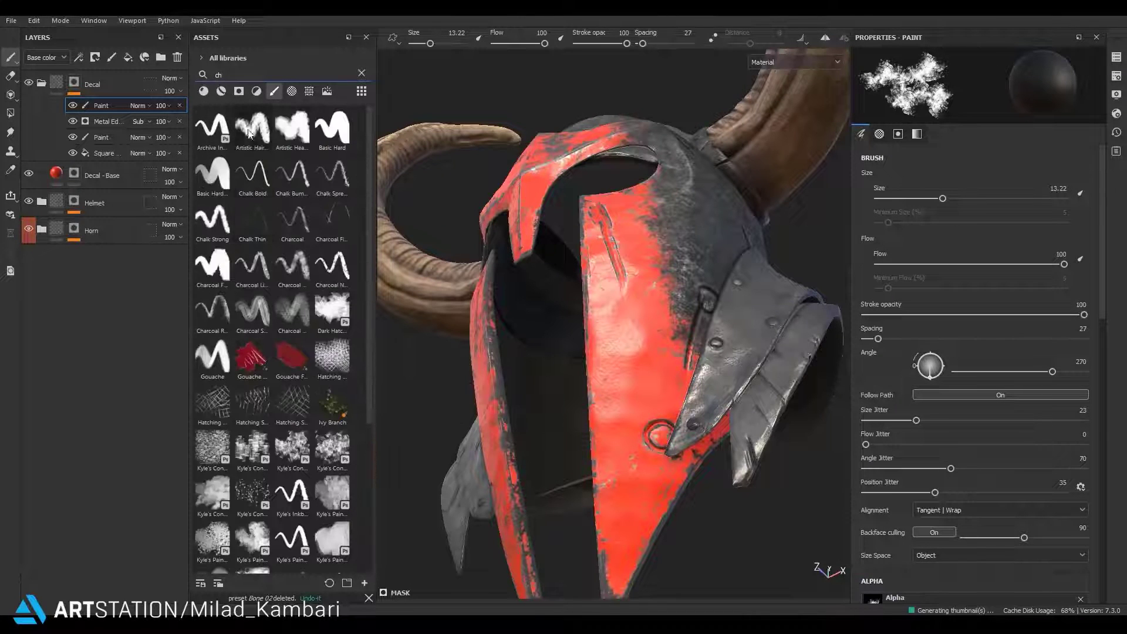
Choose the Artistic Heavy brush and size it while framing the helmet's front
{"action": "left_click", "coordinate": [298, 128]}
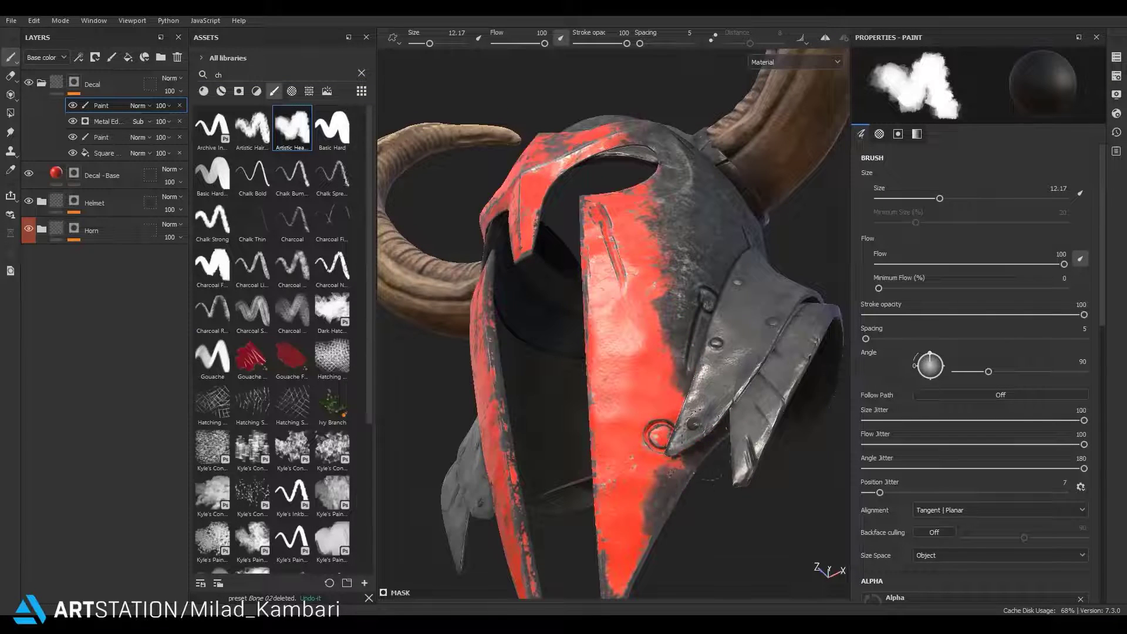
{"action": "left_click_drag", "start_coordinate": [703, 470], "coordinate": [687, 464], "text": "alt"}
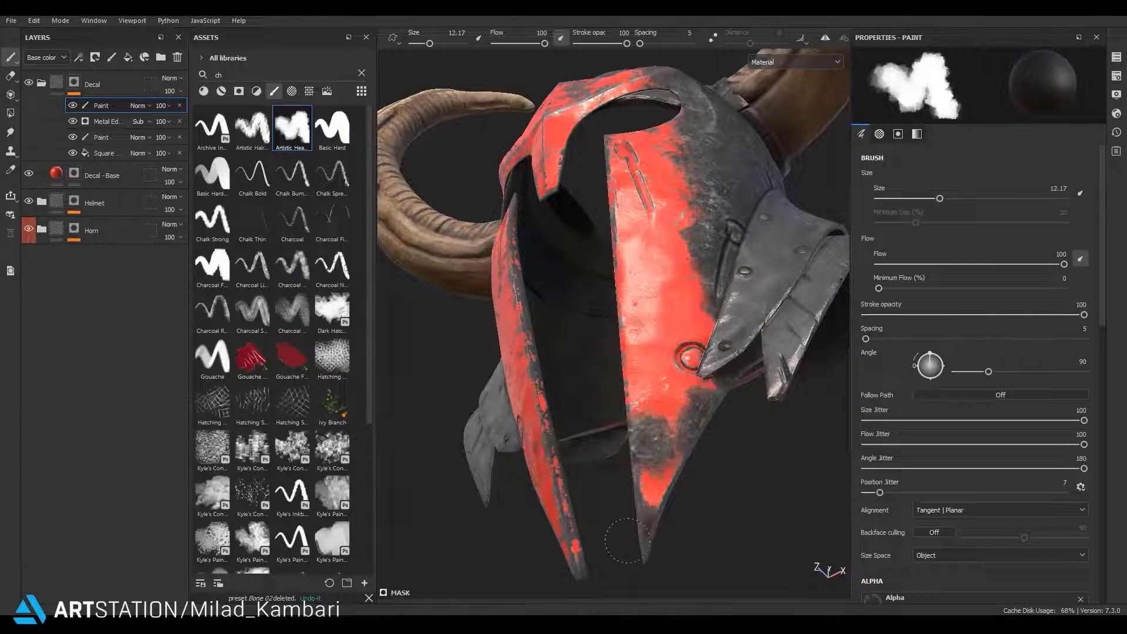
{"action": "left_click_drag", "start_coordinate": [627, 540], "coordinate": [628, 440], "text": "alt"}
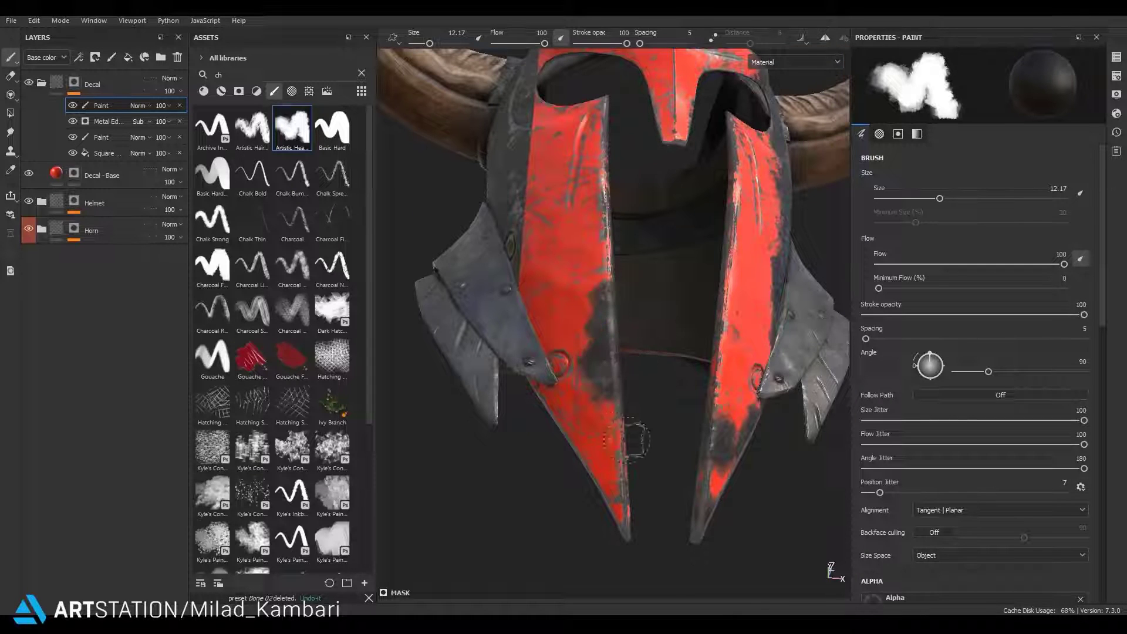
{"action": "right_click_drag", "start_coordinate": [596, 418], "coordinate": [554, 421], "text": "ctrl"}
{"action": "left_click_drag", "start_coordinate": [517, 386], "coordinate": [581, 405], "text": "alt"}
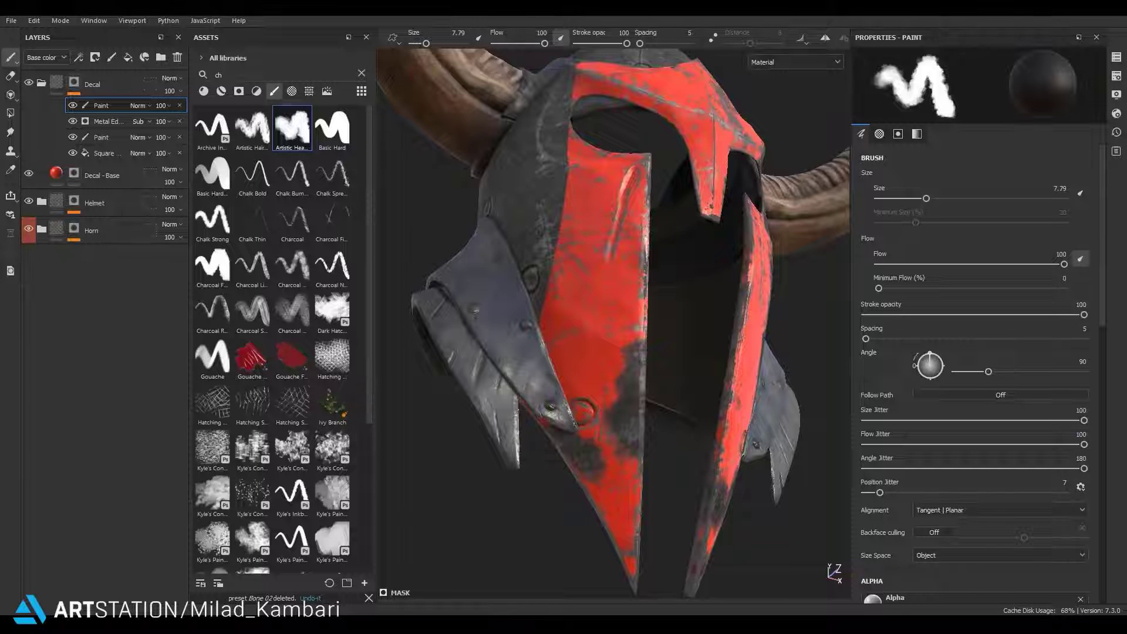
{"action": "left_click_drag", "start_coordinate": [814, 197], "coordinate": [470, 276], "text": "alt"}
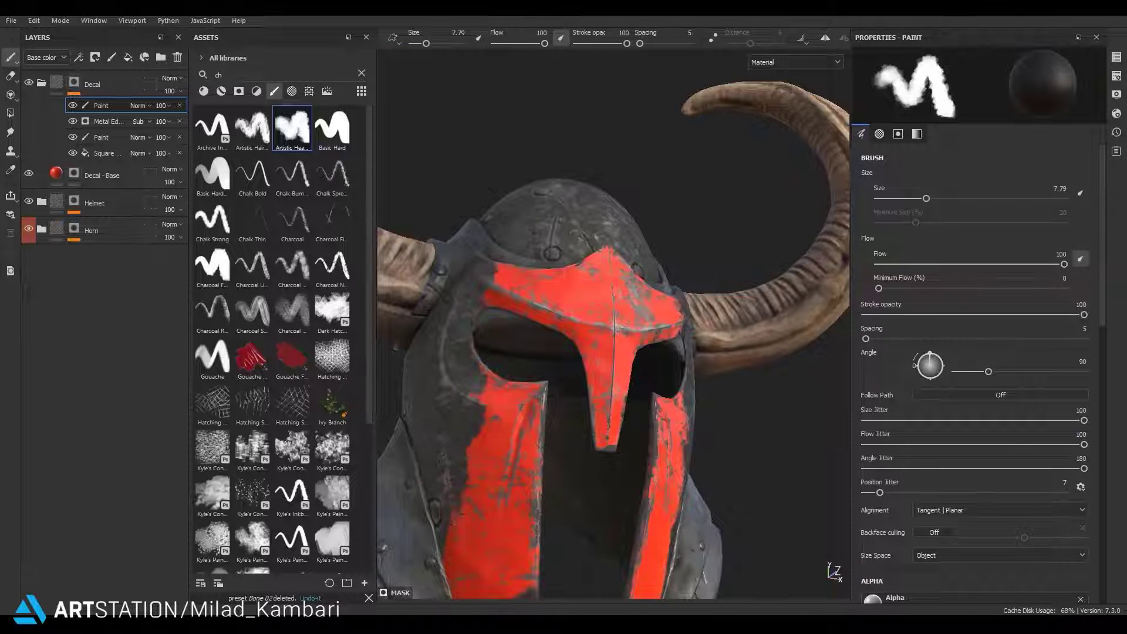
{"action": "mouse_move", "coordinate": [469, 305]}
{"action": "left_mouse_down", "text": "alt"}
{"action": "mouse_move", "coordinate": [520, 303]}
{"action": "mouse_move", "coordinate": [499, 290]}
{"action": "left_mouse_up", "text": "alt"}
{"action": "key", "text": "bracketleft"}
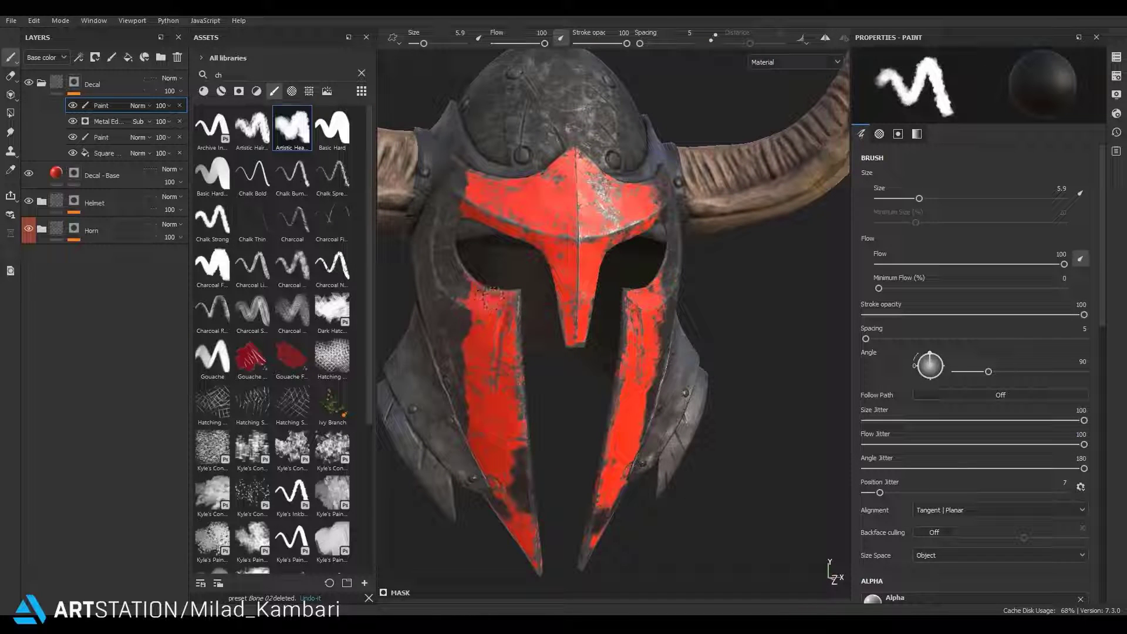
{"action": "right_click_drag", "start_coordinate": [477, 258], "coordinate": [480, 267], "text": "ctrl"}
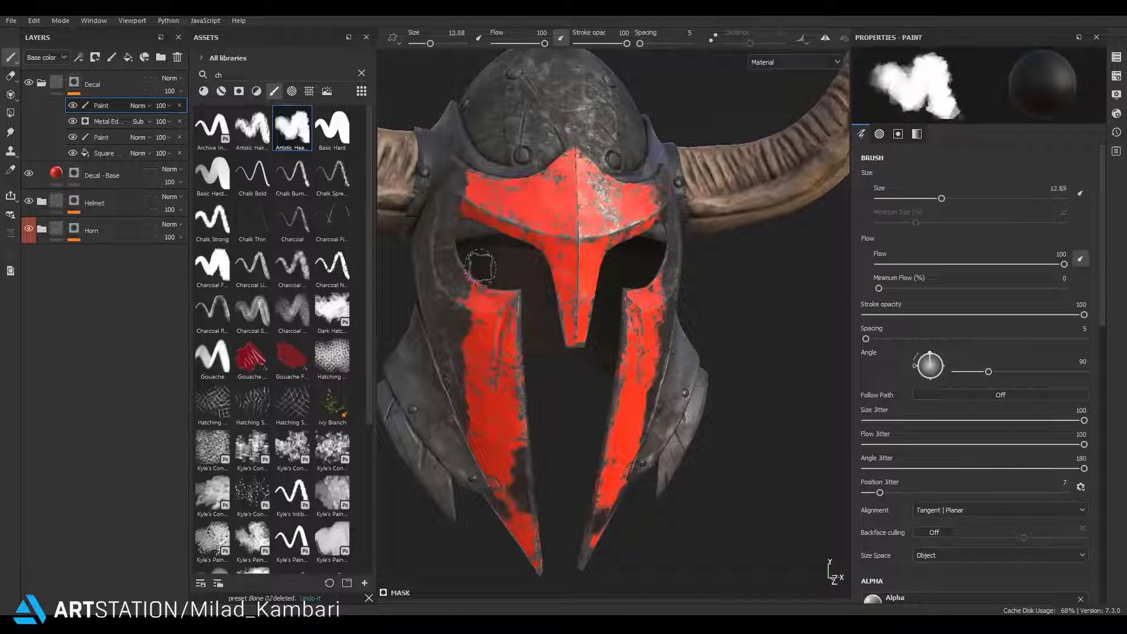
Paint a worn grey stroke down the left red strip at flow 73
{"action": "left_click_drag", "start_coordinate": [545, 44], "coordinate": [531, 44]}
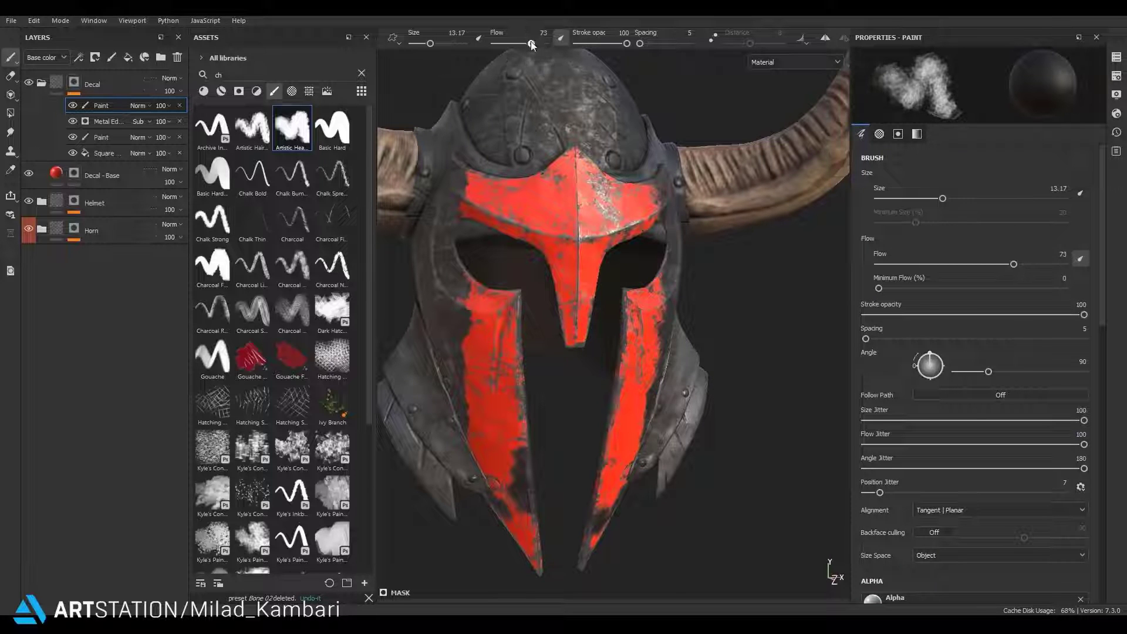
{"action": "mouse_move", "coordinate": [499, 281]}
{"action": "left_mouse_down"}
{"action": "mouse_move", "coordinate": [490, 507]}
{"action": "mouse_move", "coordinate": [620, 384]}
{"action": "left_mouse_up"}
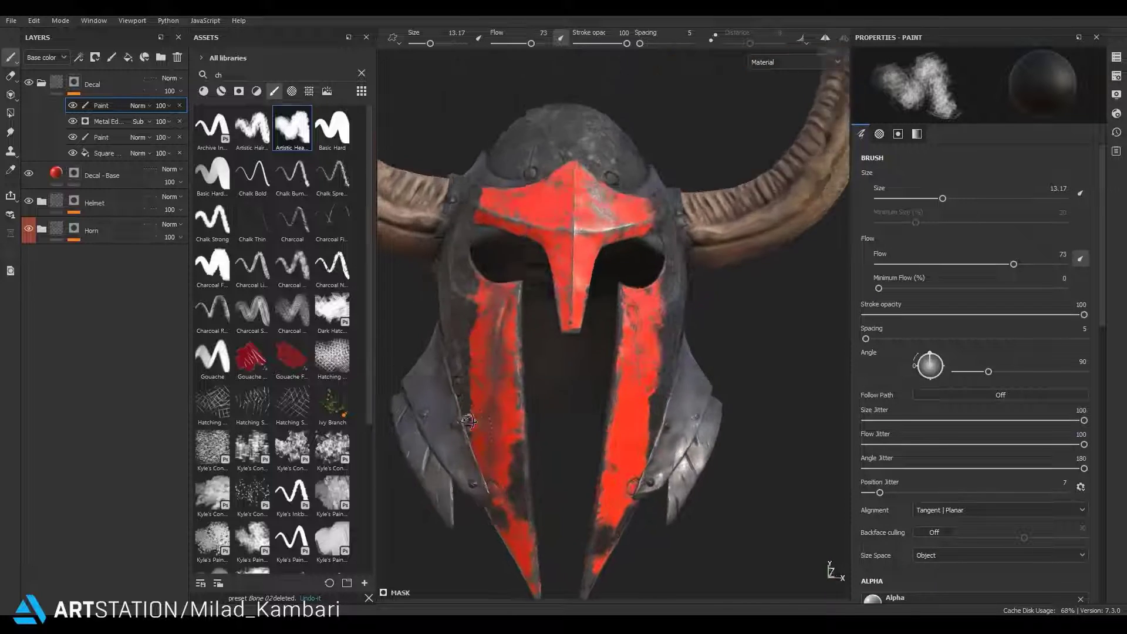
{"action": "scroll", "coordinate": [619, 385], "scroll_direction": "up", "scroll_amount": 3}
{"action": "scroll", "coordinate": [587, 366], "scroll_direction": "up", "scroll_amount": 3}
{"action": "scroll", "coordinate": [564, 352], "scroll_direction": "up", "scroll_amount": 3}
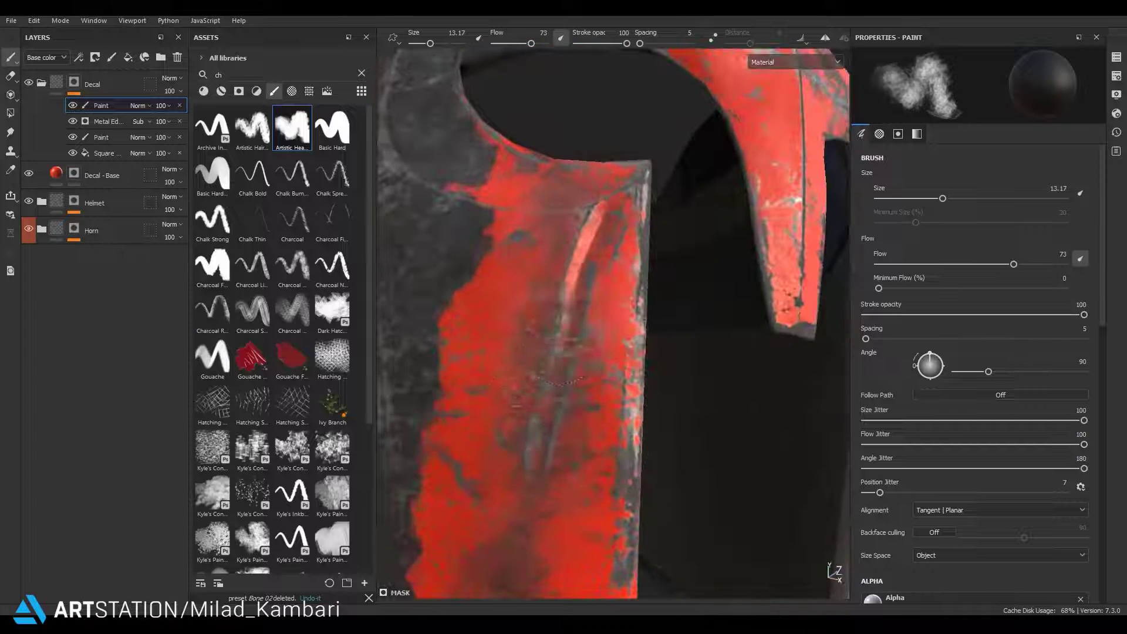
{"action": "right_click_drag", "start_coordinate": [563, 352], "coordinate": [558, 349], "text": "ctrl"}
Paint a grey stroke up the strip's ridge at flow 100
{"action": "left_click", "coordinate": [545, 43]}
{"action": "mouse_move", "coordinate": [543, 446]}
{"action": "left_mouse_down"}
{"action": "mouse_move", "coordinate": [597, 226]}
{"action": "mouse_move", "coordinate": [646, 194]}
{"action": "left_mouse_up"}
{"action": "right_click_drag", "start_coordinate": [646, 193], "coordinate": [649, 189], "text": "ctrl"}
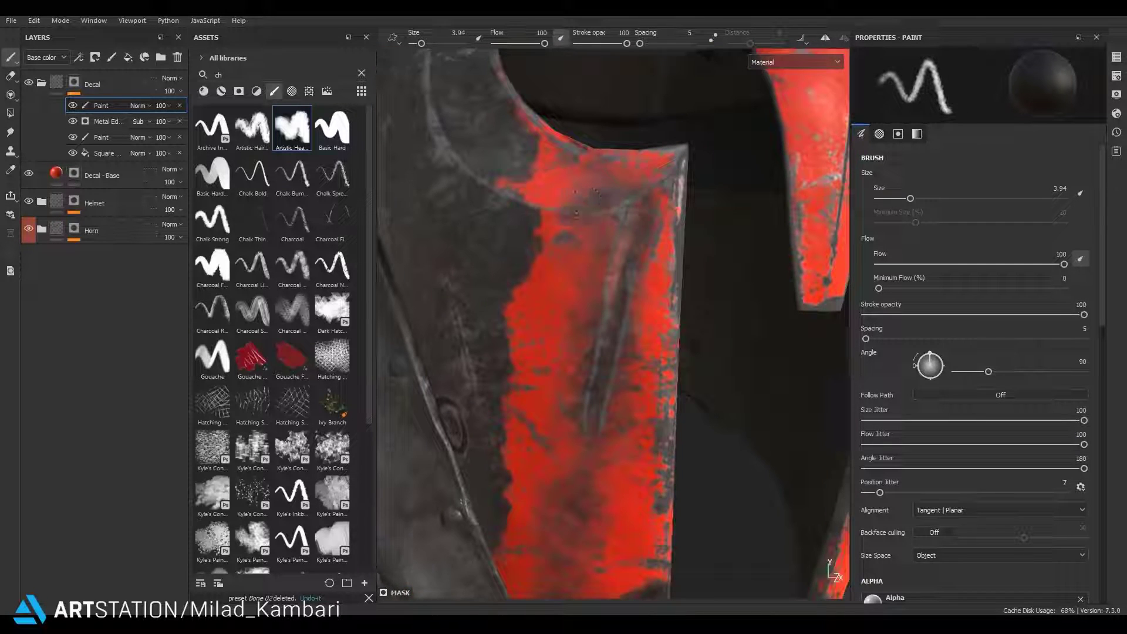
{"action": "scroll", "coordinate": [530, 250], "scroll_direction": "down", "scroll_amount": 5}
{"action": "left_click_drag", "start_coordinate": [530, 250], "coordinate": [662, 331], "text": "alt"}
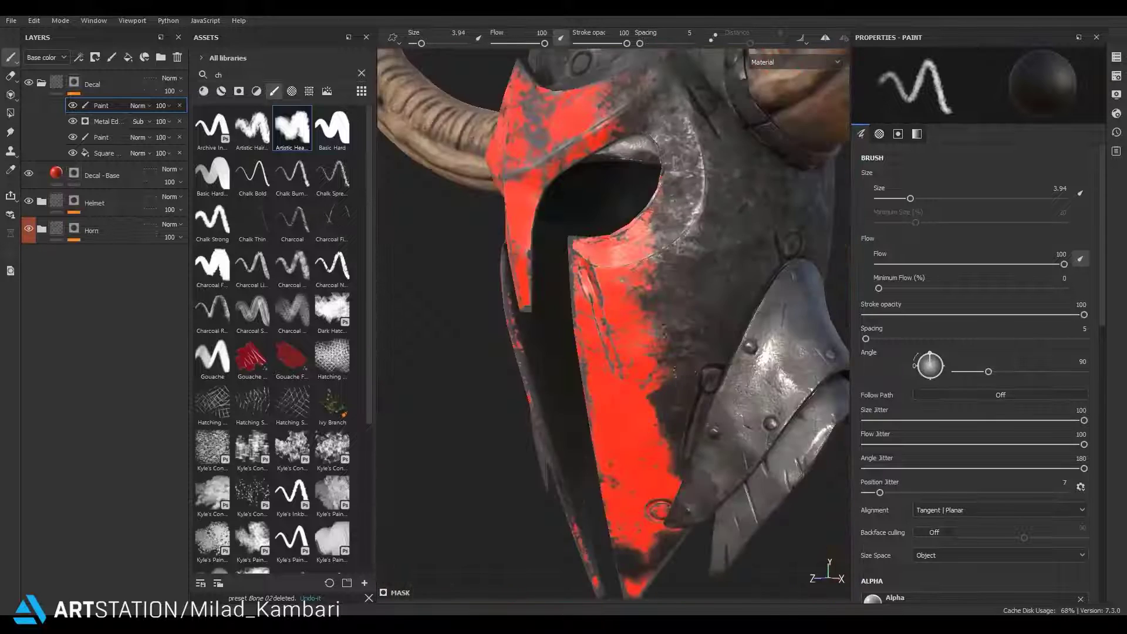
{"action": "scroll", "coordinate": [662, 331], "scroll_direction": "up", "scroll_amount": 5}
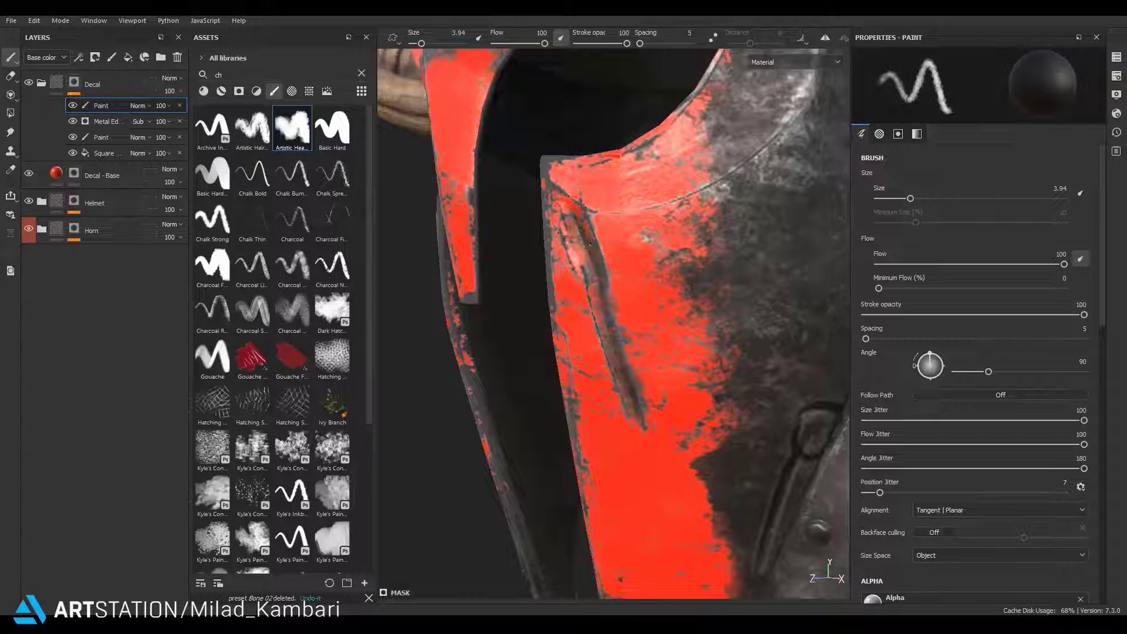
Switch to a Charcoal brush and paint a dark stroke across the red cheek strip
{"action": "left_click", "coordinate": [222, 271]}
{"action": "mouse_move", "coordinate": [702, 305]}
{"action": "left_mouse_down"}
{"action": "mouse_move", "coordinate": [713, 194]}
{"action": "mouse_move", "coordinate": [583, 264]}
{"action": "left_mouse_up"}
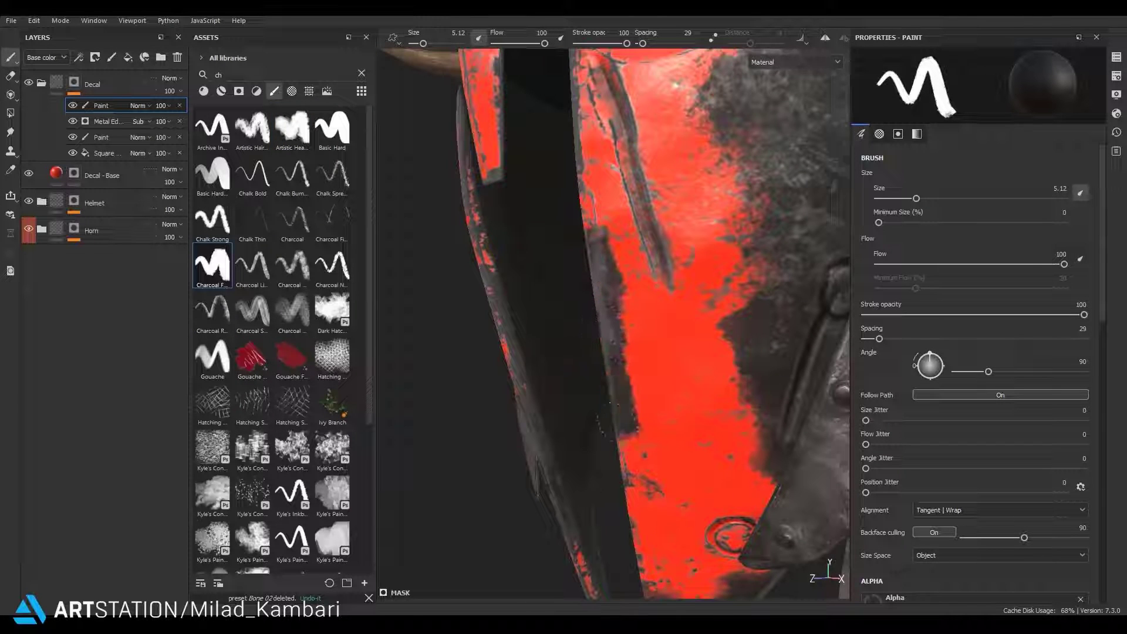
{"action": "scroll", "coordinate": [592, 317], "scroll_direction": "down", "scroll_amount": 5}
{"action": "scroll", "coordinate": [552, 303], "scroll_direction": "up", "scroll_amount": 3}
{"action": "left_click_drag", "start_coordinate": [553, 303], "coordinate": [693, 349], "text": "alt"}
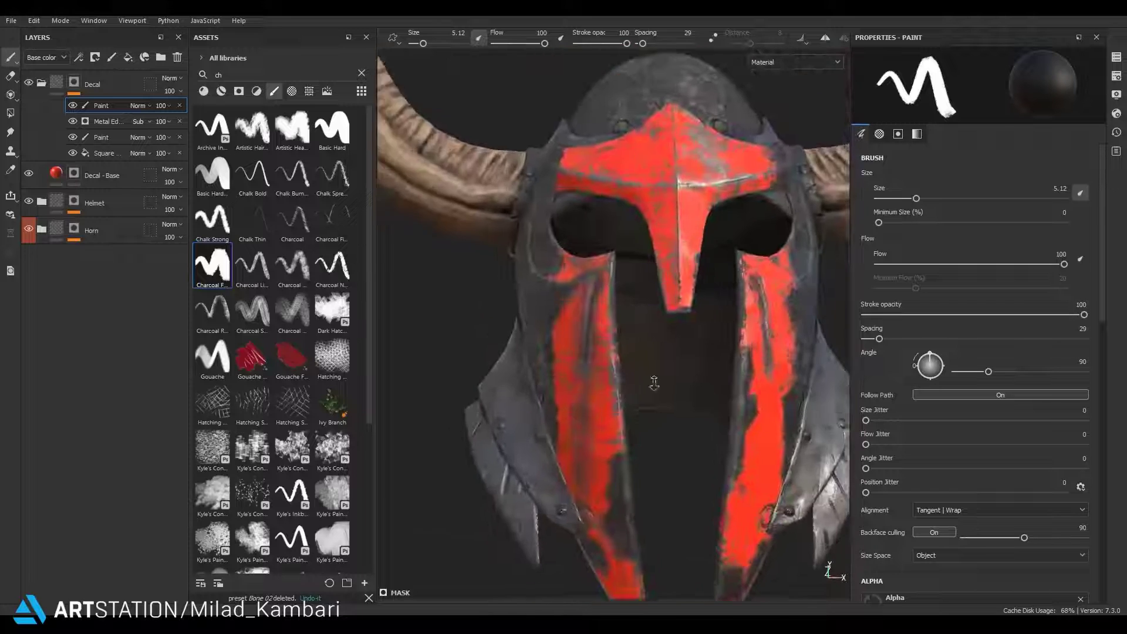
{"action": "scroll", "coordinate": [693, 350], "scroll_direction": "up", "scroll_amount": 2}
{"action": "scroll", "coordinate": [689, 346], "scroll_direction": "up", "scroll_amount": 2}
{"action": "scroll", "coordinate": [684, 341], "scroll_direction": "up", "scroll_amount": 2}
Shrink the brush to 2.82 and paint dark grey wear over the nose guard
{"action": "key", "text": "bracketleft"}
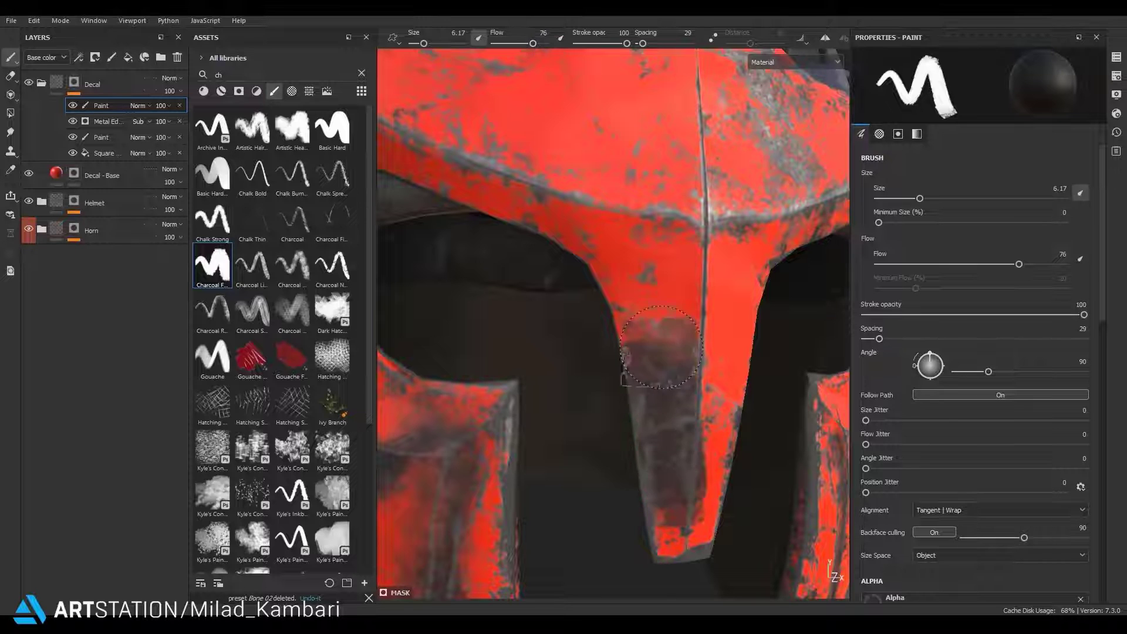
{"action": "mouse_move", "coordinate": [641, 529]}
{"action": "left_mouse_down"}
{"action": "mouse_move", "coordinate": [643, 478]}
{"action": "mouse_move", "coordinate": [693, 385]}
{"action": "mouse_move", "coordinate": [658, 346]}
{"action": "left_mouse_up"}
{"action": "scroll", "coordinate": [657, 346], "scroll_direction": "up", "scroll_amount": 3}
{"action": "right_click_drag", "start_coordinate": [658, 346], "coordinate": [655, 339], "text": "ctrl"}
{"action": "mouse_move", "coordinate": [656, 338]}
{"action": "left_mouse_down"}
{"action": "mouse_move", "coordinate": [652, 314]}
{"action": "mouse_move", "coordinate": [742, 423]}
{"action": "mouse_move", "coordinate": [770, 323]}
{"action": "left_mouse_up"}
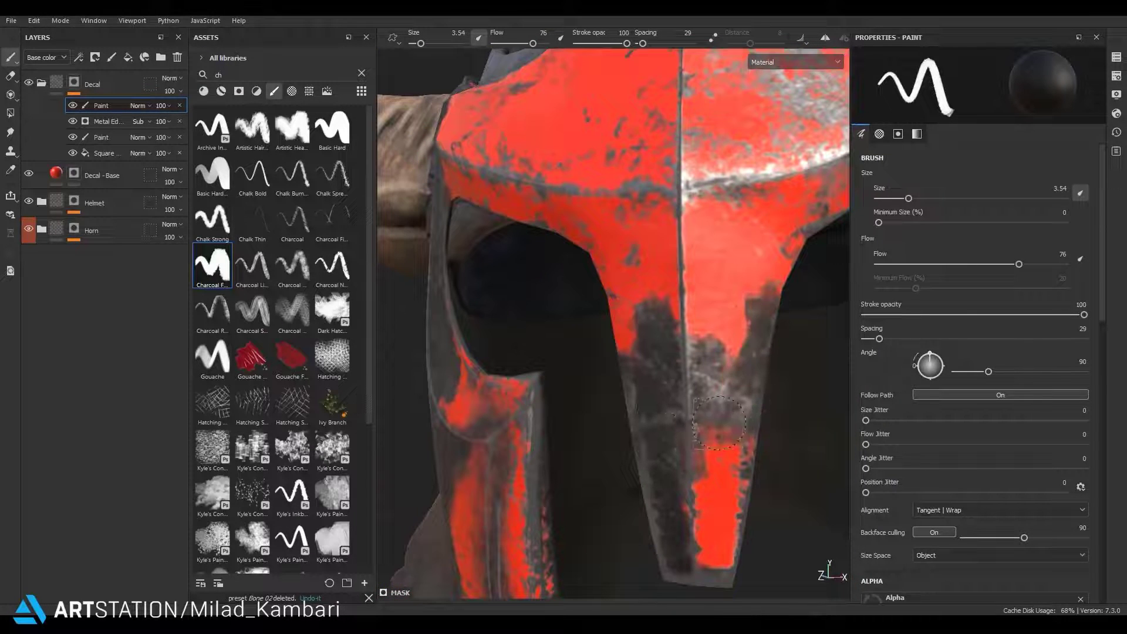
Refine the nose guard wear: restore some red at size 3.97, add a darker chip at 2.59
{"action": "right_click_drag", "start_coordinate": [684, 435], "coordinate": [693, 434], "text": "ctrl"}
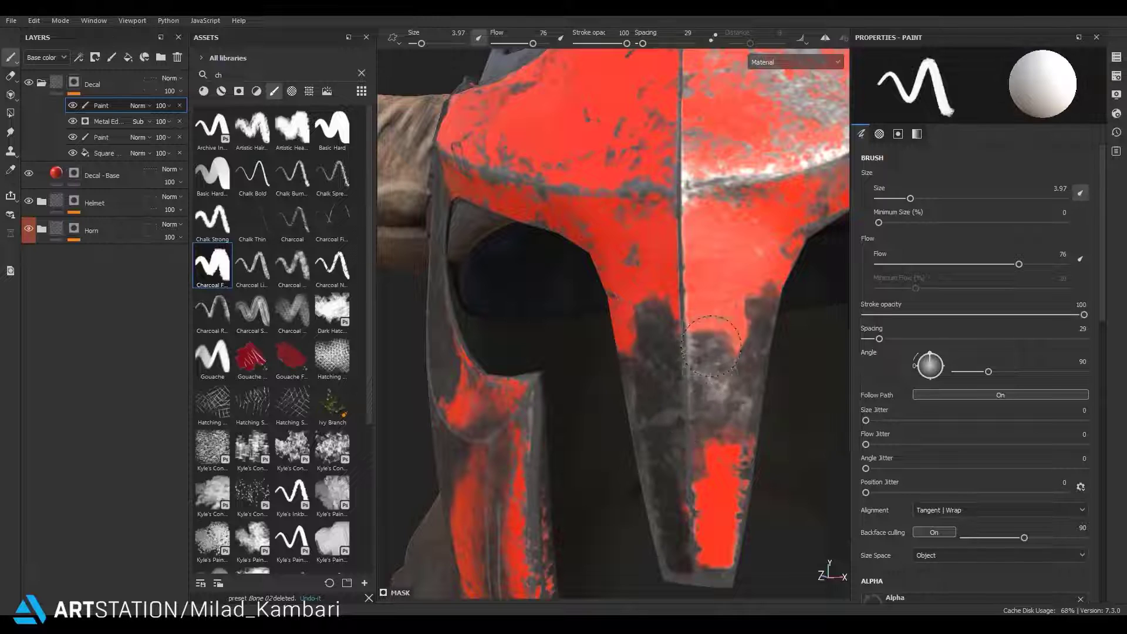
{"action": "left_click_drag", "start_coordinate": [694, 411], "coordinate": [699, 420]}
{"action": "right_click_drag", "start_coordinate": [701, 411], "coordinate": [693, 411], "text": "ctrl"}
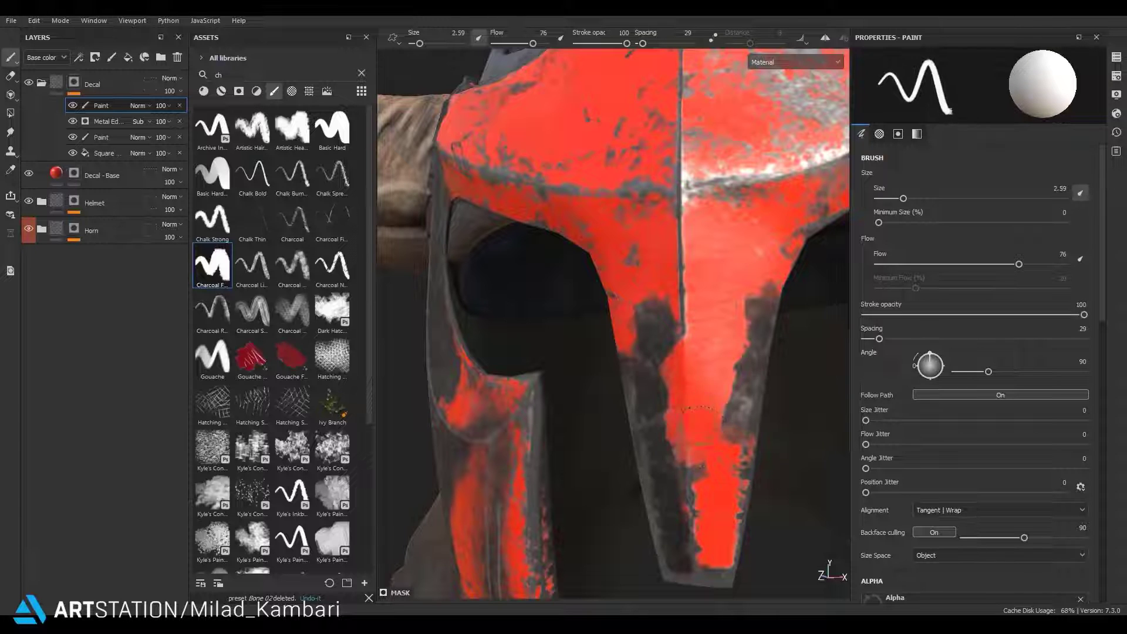
{"action": "left_click_drag", "start_coordinate": [661, 393], "coordinate": [685, 356]}
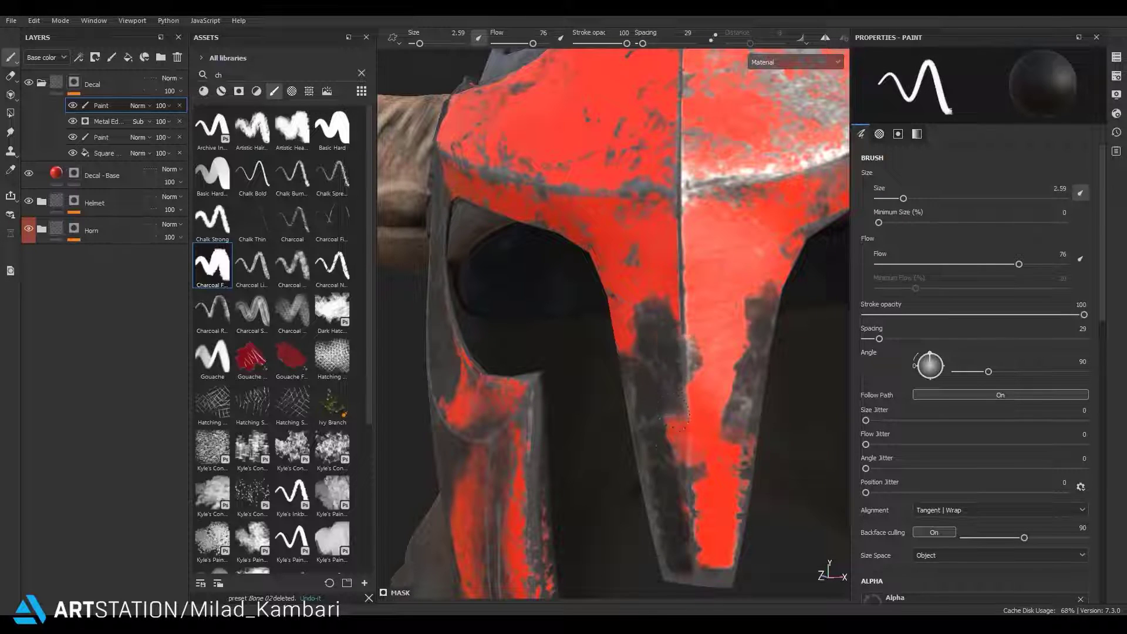
{"action": "mouse_move", "coordinate": [673, 482]}
{"action": "left_mouse_down", "text": "alt"}
{"action": "mouse_move", "coordinate": [651, 488]}
{"action": "mouse_move", "coordinate": [594, 304]}
{"action": "left_mouse_up", "text": "alt"}
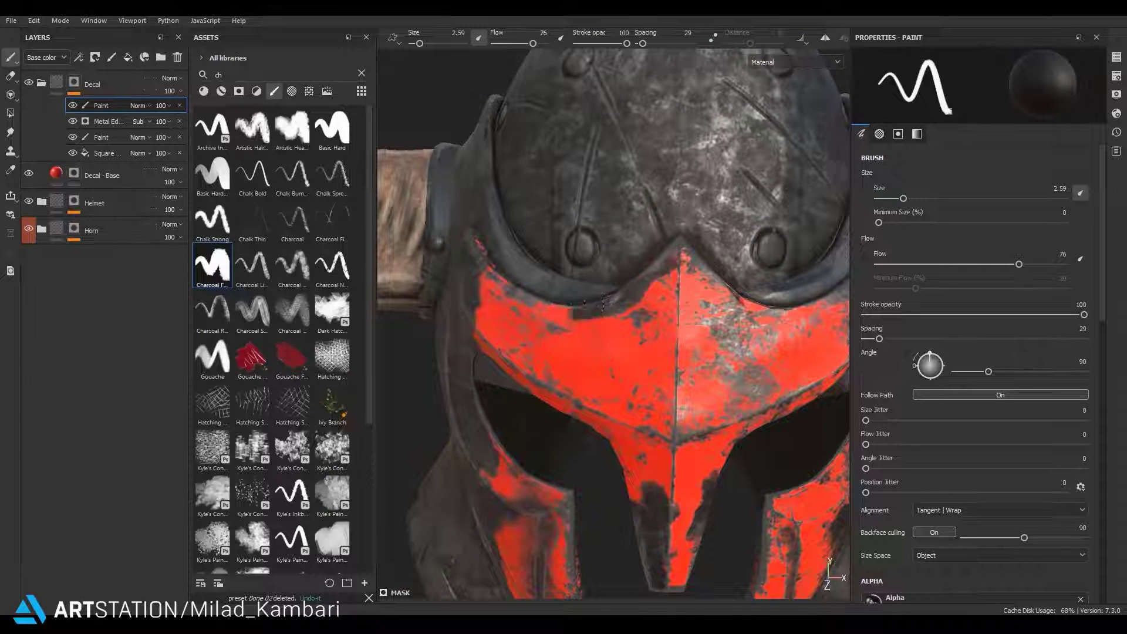
{"action": "left_click_drag", "start_coordinate": [650, 339], "coordinate": [637, 374], "text": "alt"}
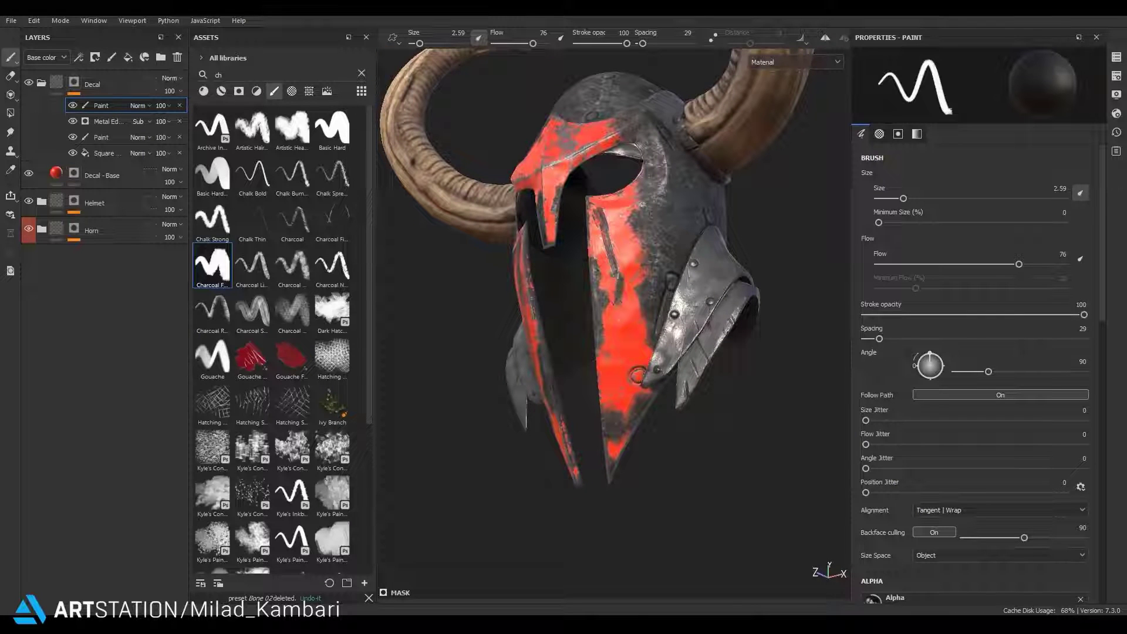
Select another Charcoal brush at size 16.52 and frame the helmet with both horns
{"action": "left_click", "coordinate": [332, 274]}
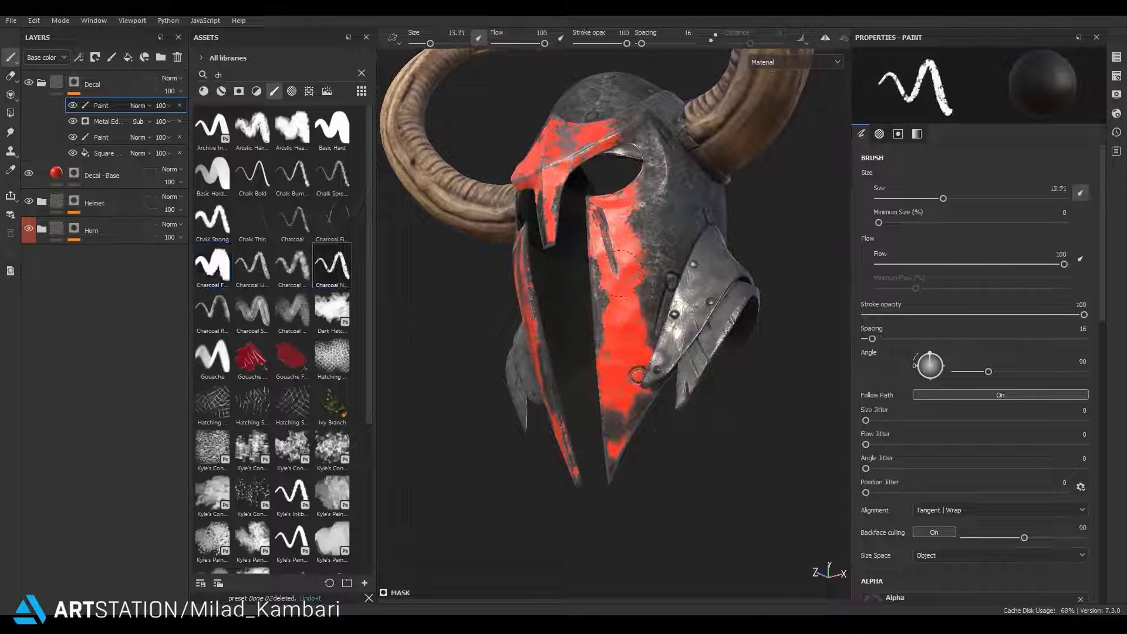
{"action": "right_click_drag", "start_coordinate": [620, 273], "coordinate": [616, 288], "text": "ctrl"}
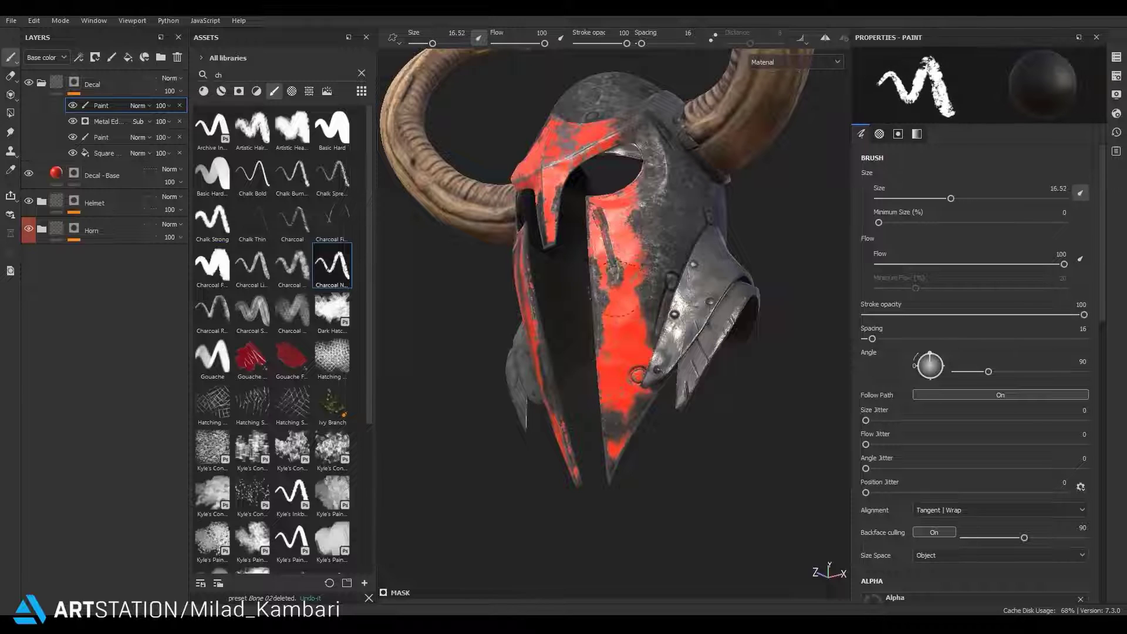
{"action": "left_click_drag", "start_coordinate": [709, 519], "coordinate": [676, 516], "text": "alt"}
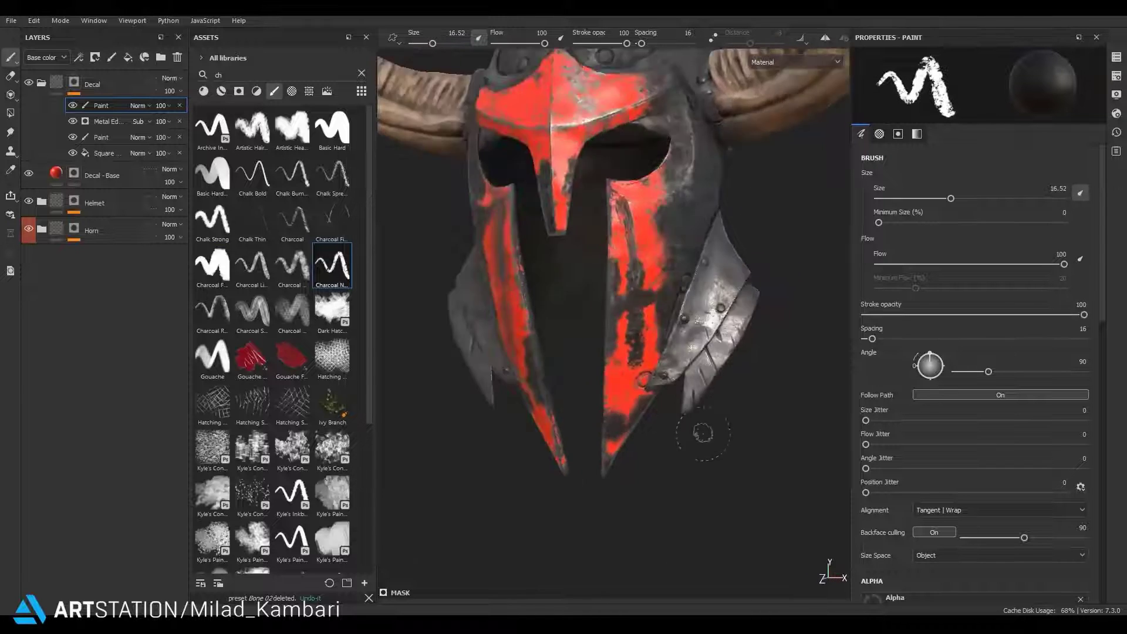
{"action": "right_click_drag", "start_coordinate": [675, 516], "coordinate": [669, 493], "text": "alt"}
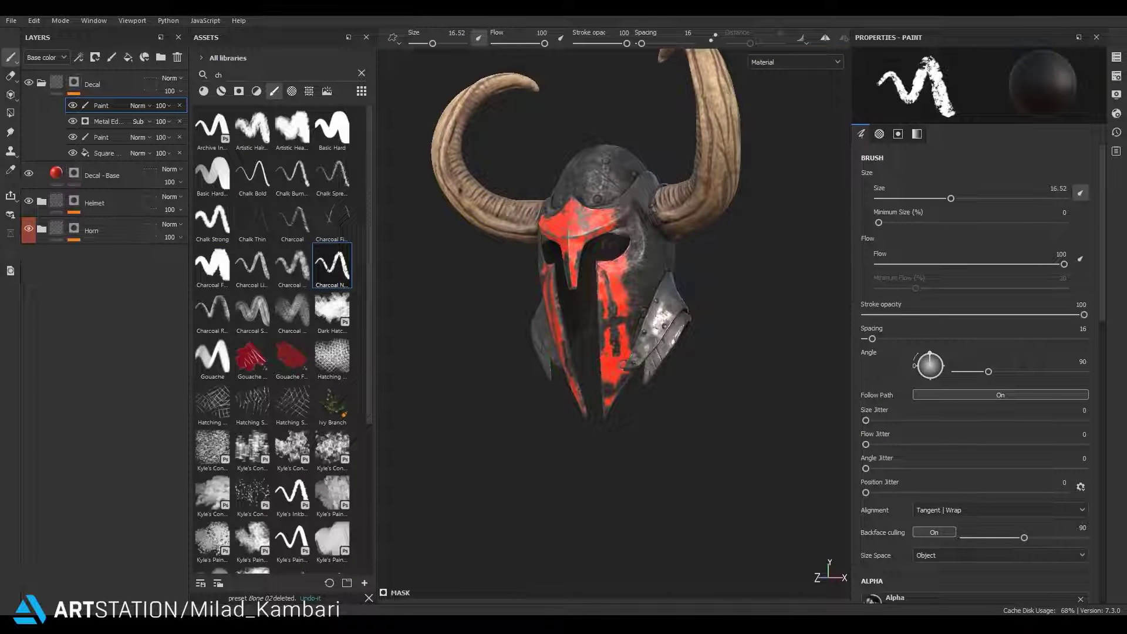
{"action": "right_click", "coordinate": [91, 113]}
Add a fill layer using Grunge Concrete Old as its grayscale texture
{"action": "left_click", "coordinate": [147, 294]}
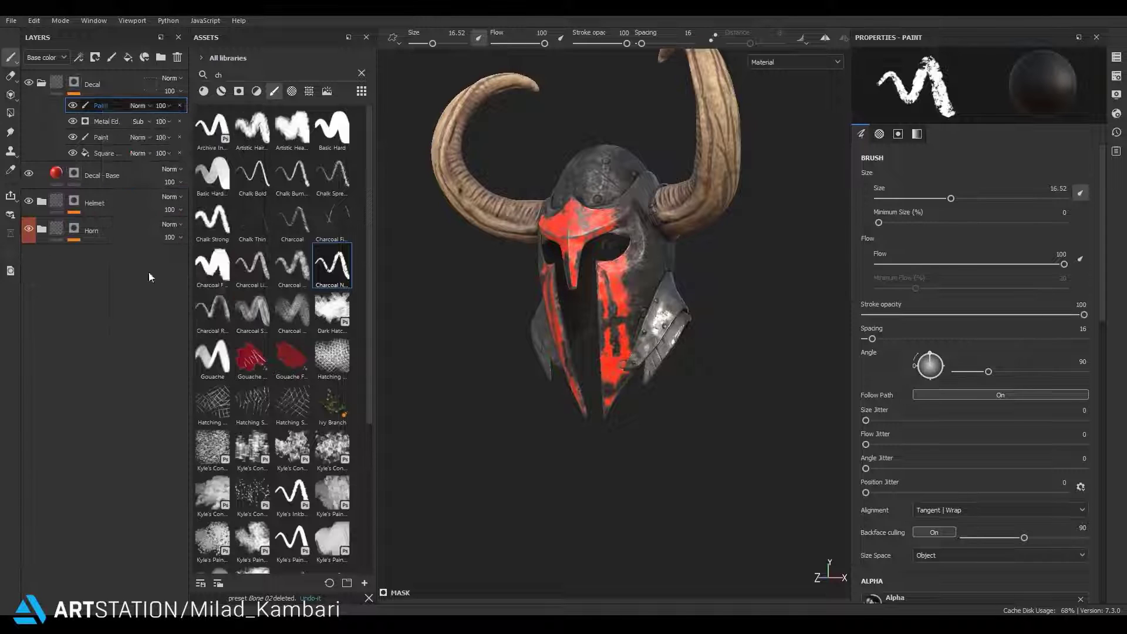
{"action": "left_click", "coordinate": [966, 268]}
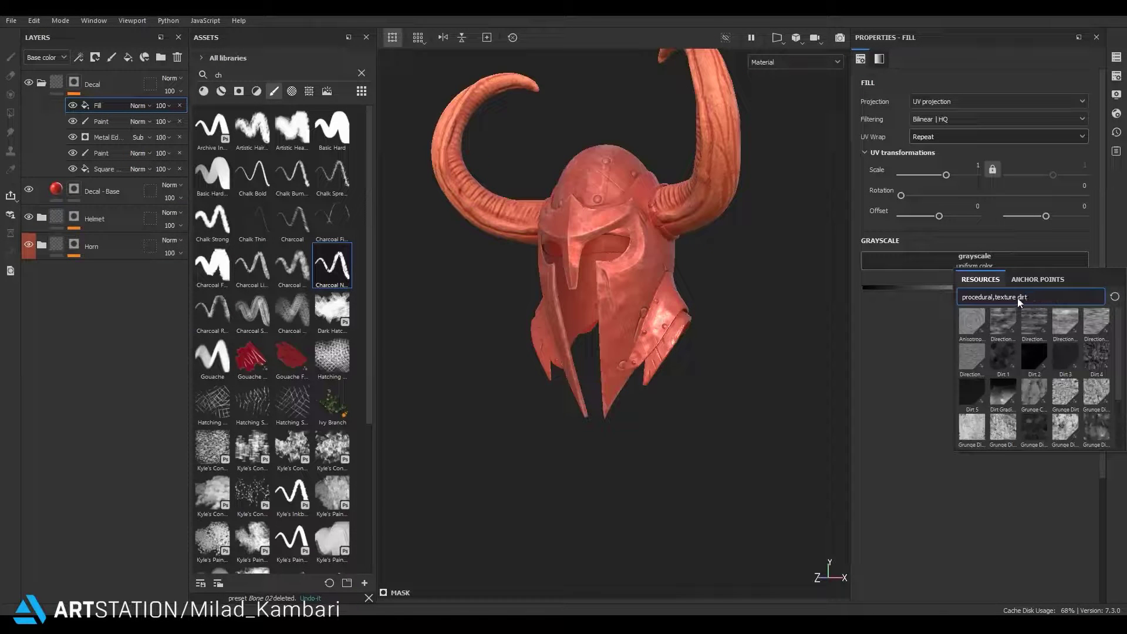
{"action": "key", "text": "BackSpace"}
{"action": "key", "text": "BackSpace"}
{"action": "key", "text": "BackSpace"}
{"action": "type", "text": "grung"}
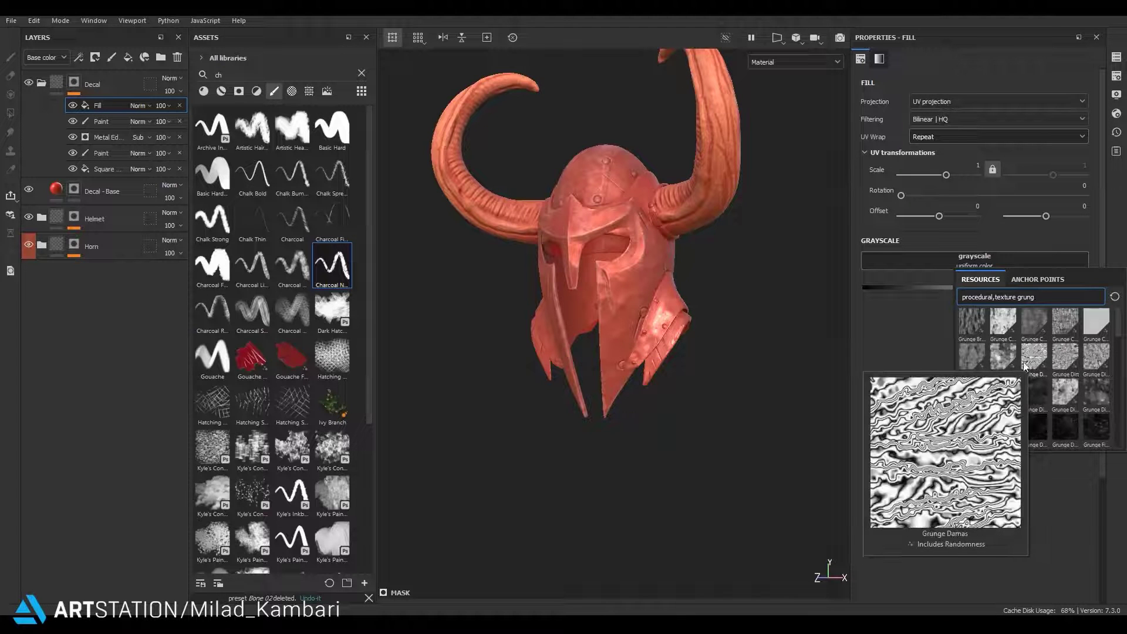
{"action": "left_click", "coordinate": [1002, 359]}
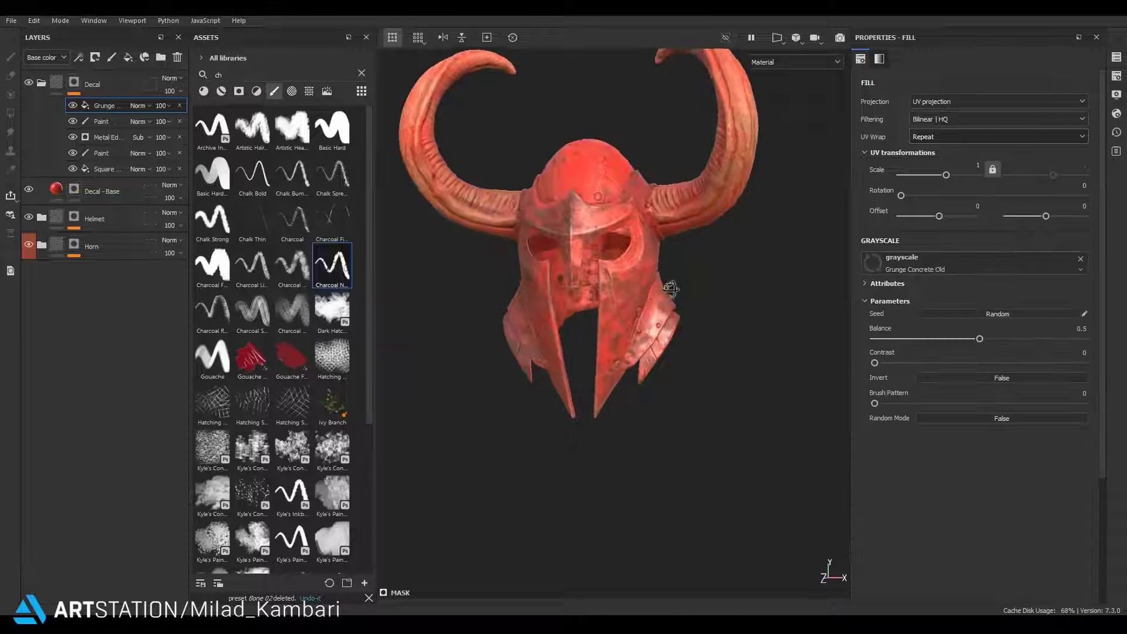
Set the fill layer to Subtract blending with UV scale 2 and balance 0.38
{"action": "scroll", "coordinate": [611, 264], "scroll_direction": "up", "scroll_amount": 5}
{"action": "left_click", "coordinate": [140, 106]}
{"action": "left_click", "coordinate": [144, 227]}
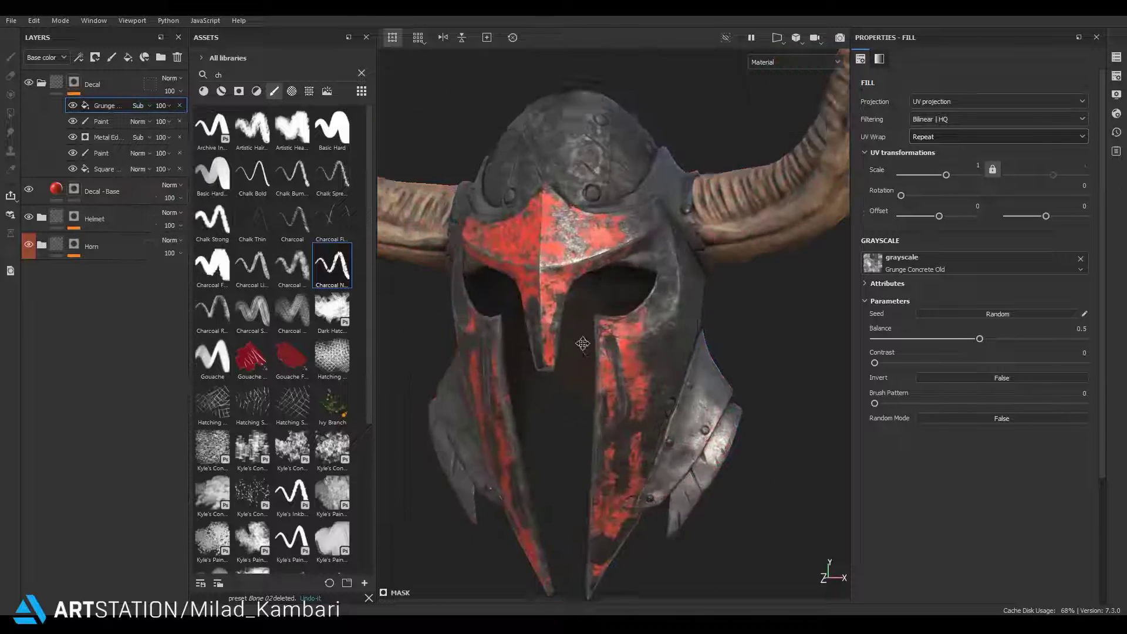
{"action": "type", "text": "22"}
{"action": "key", "text": "Return"}
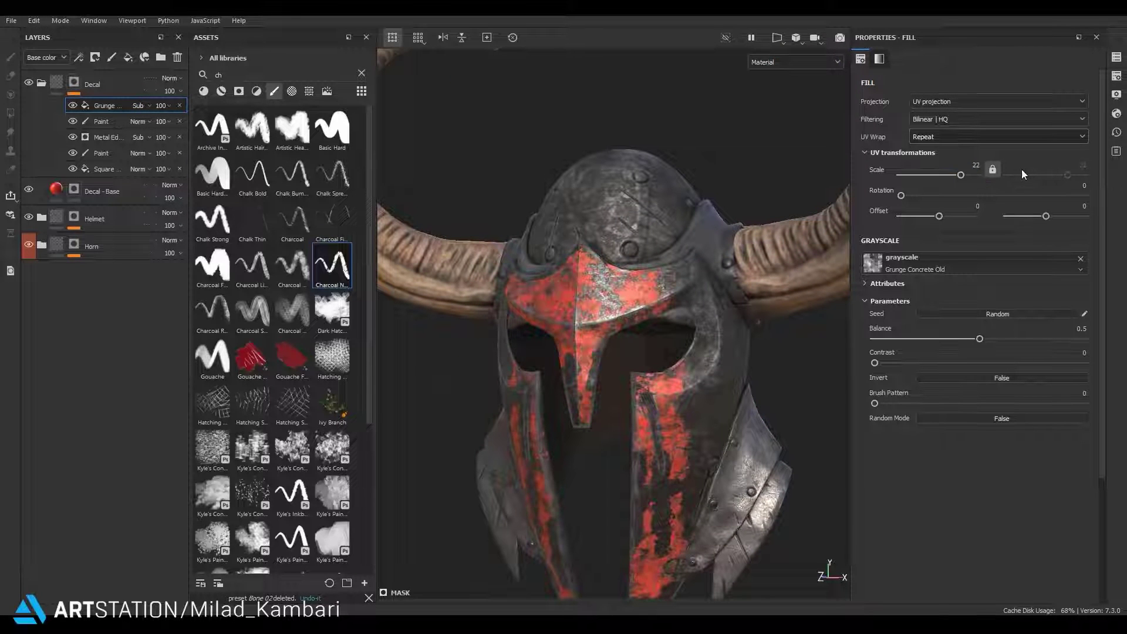
{"action": "mouse_move", "coordinate": [979, 339]}
{"action": "left_mouse_down"}
{"action": "mouse_move", "coordinate": [943, 339]}
{"action": "mouse_move", "coordinate": [954, 339]}
{"action": "left_mouse_up"}
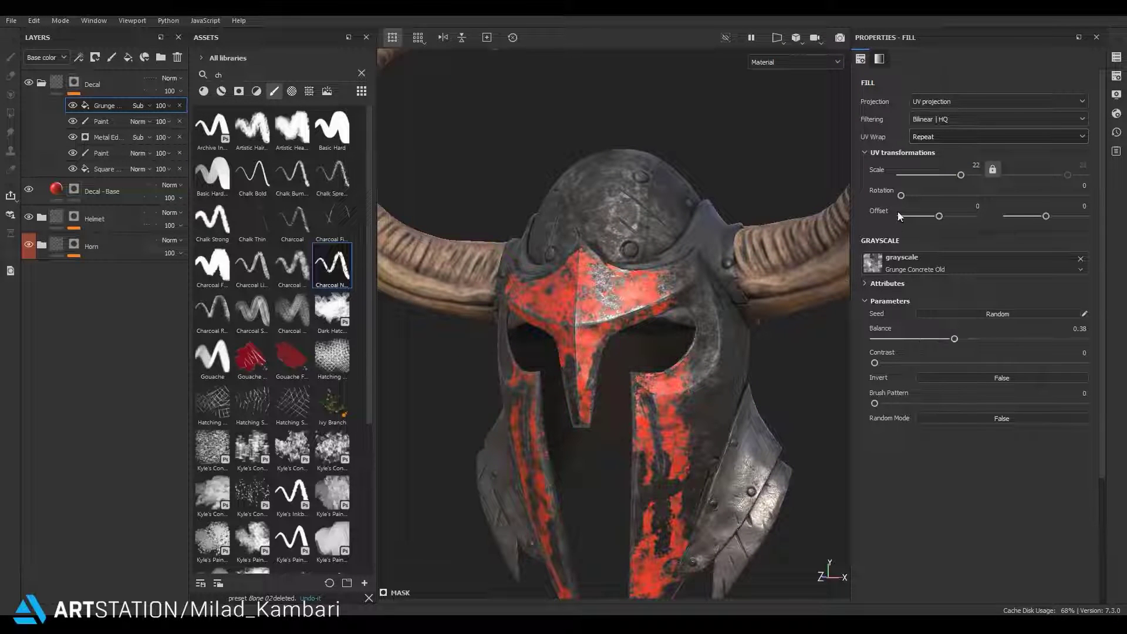
{"action": "key", "text": "BackSpace"}
{"action": "key", "text": "Return"}
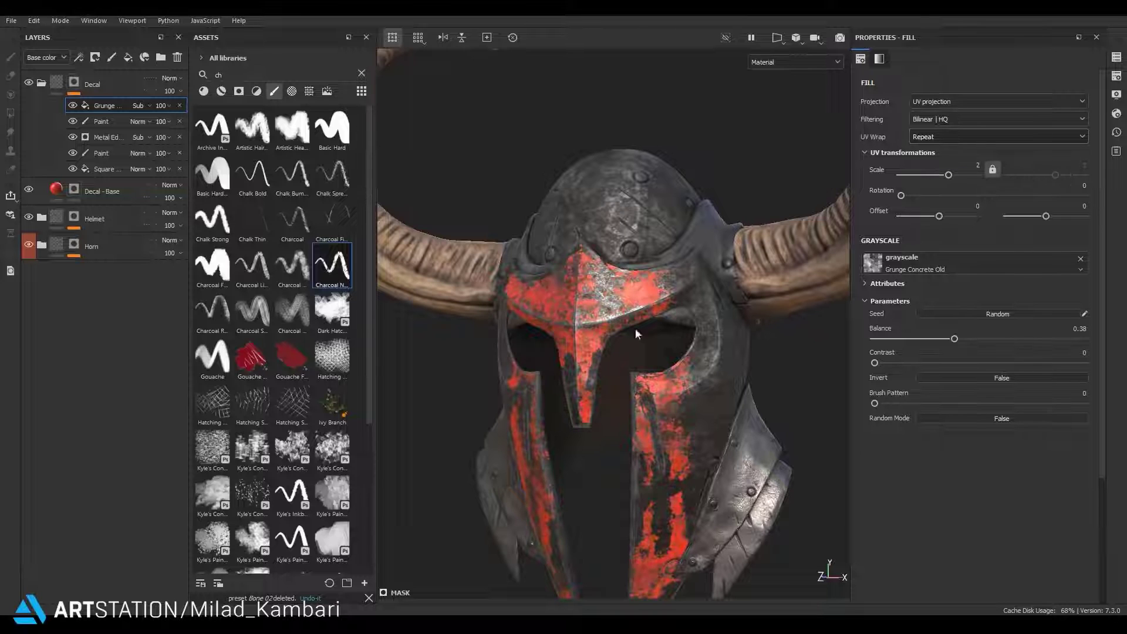
{"action": "left_click", "coordinate": [935, 257]}
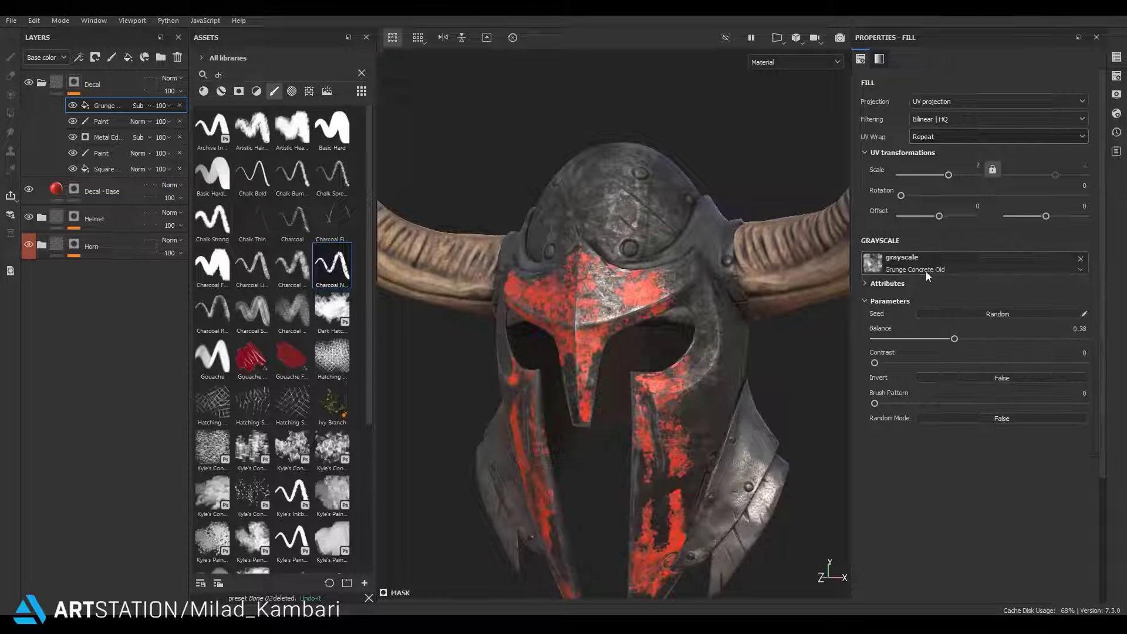
Swap the grayscale to Grunge Scratches Dirty, tuned to balance 0.37 and contrast 0.73
{"action": "left_click", "coordinate": [926, 273]}
{"action": "left_click_drag", "start_coordinate": [1010, 302], "coordinate": [998, 303]}
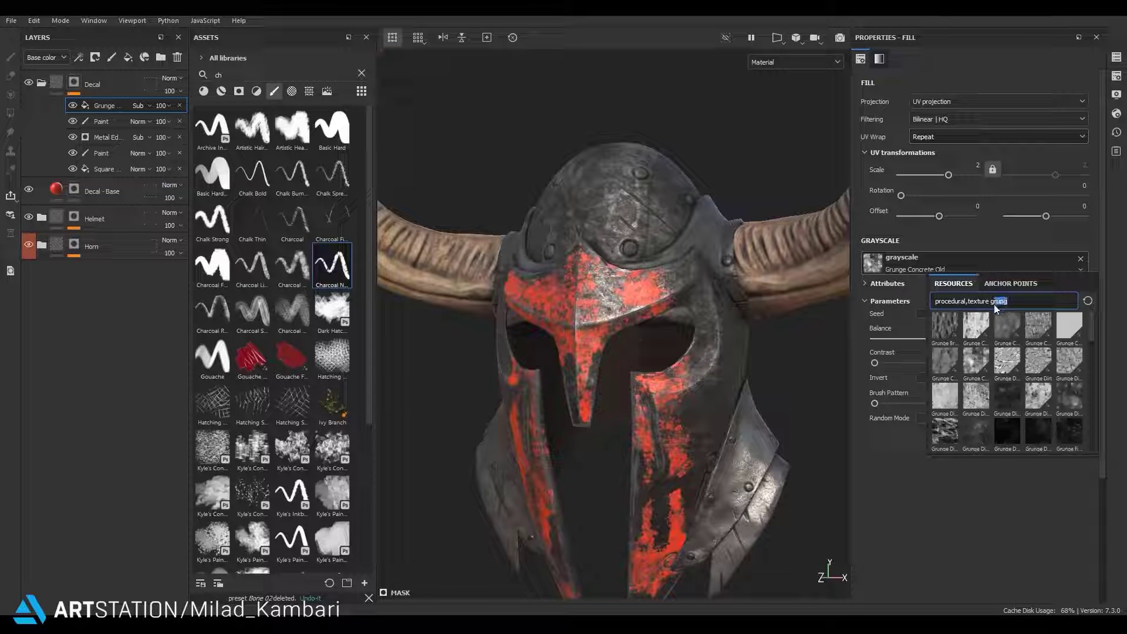
{"action": "type", "text": "dirt"}
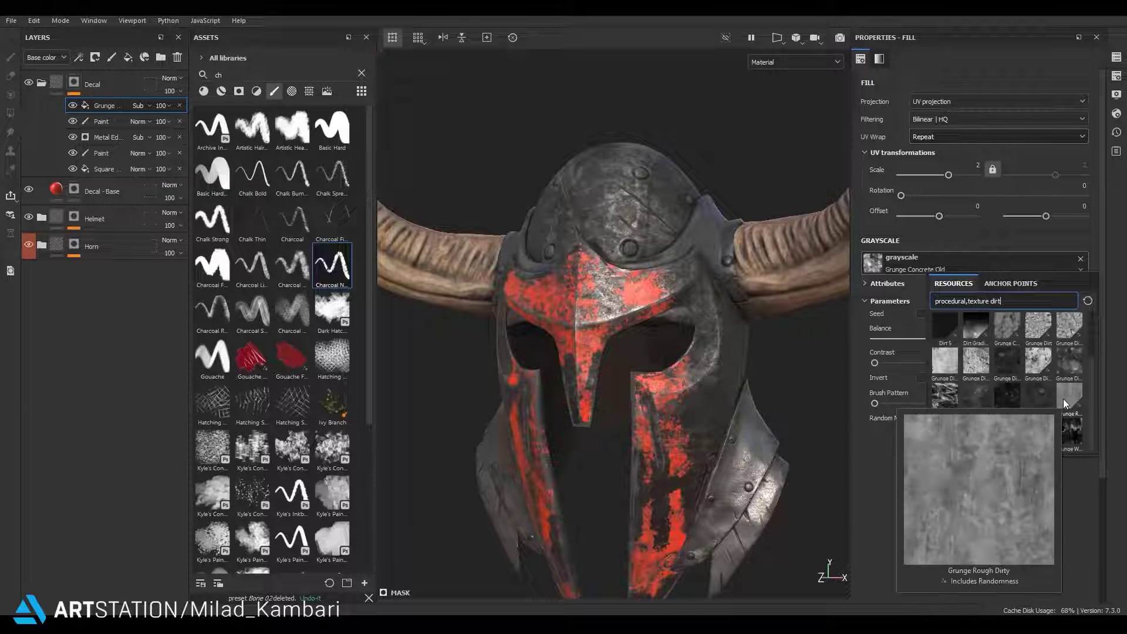
{"action": "scroll", "coordinate": [1065, 442], "scroll_direction": "down", "scroll_amount": 3}
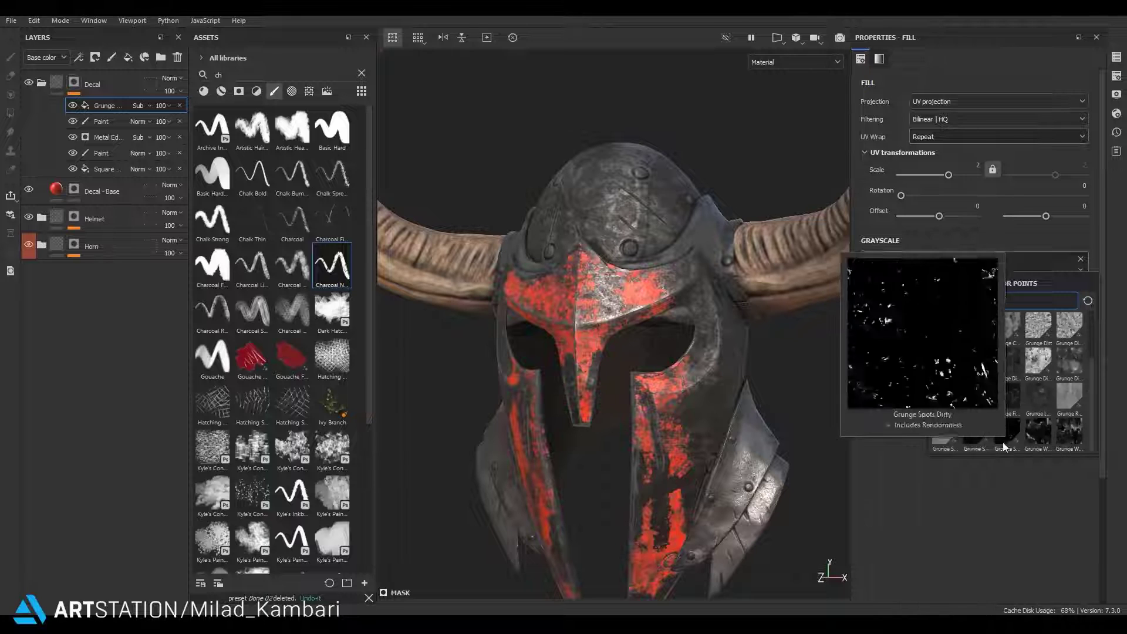
{"action": "left_click", "coordinate": [934, 442]}
{"action": "mouse_move", "coordinate": [979, 355]}
{"action": "left_mouse_down"}
{"action": "mouse_move", "coordinate": [1027, 354]}
{"action": "mouse_move", "coordinate": [981, 355]}
{"action": "mouse_move", "coordinate": [956, 379]}
{"action": "mouse_move", "coordinate": [1017, 353]}
{"action": "mouse_move", "coordinate": [934, 352]}
{"action": "mouse_move", "coordinate": [1065, 381]}
{"action": "left_mouse_up"}
{"action": "scroll", "coordinate": [623, 379], "scroll_direction": "up", "scroll_amount": 3}
{"action": "scroll", "coordinate": [623, 379], "scroll_direction": "up", "scroll_amount": 2}
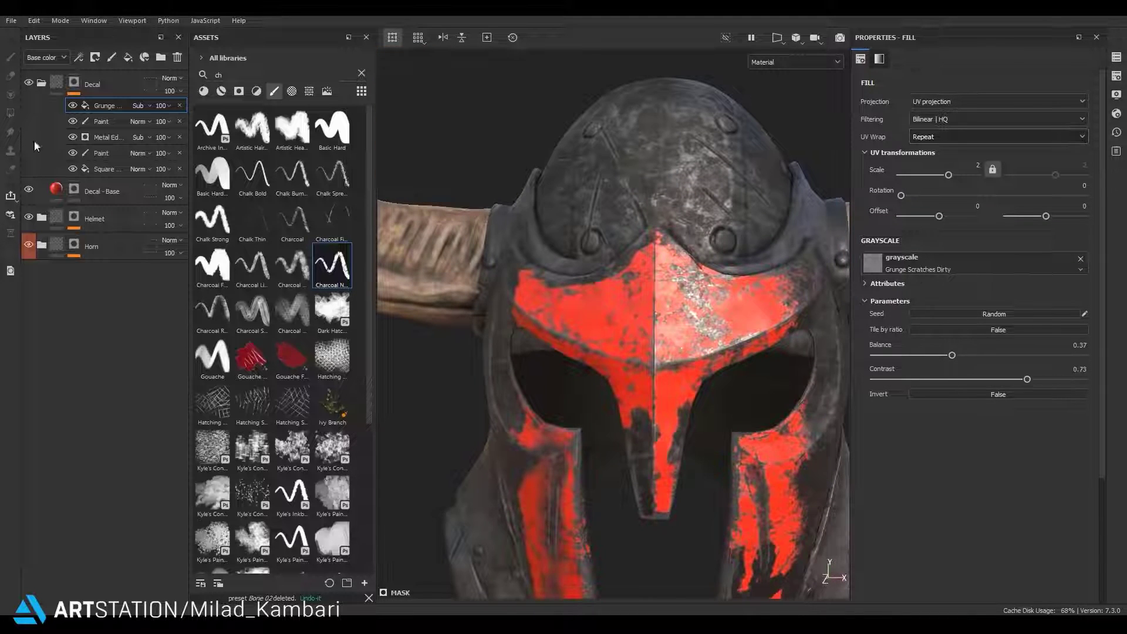
{"action": "left_click", "coordinate": [74, 82]}
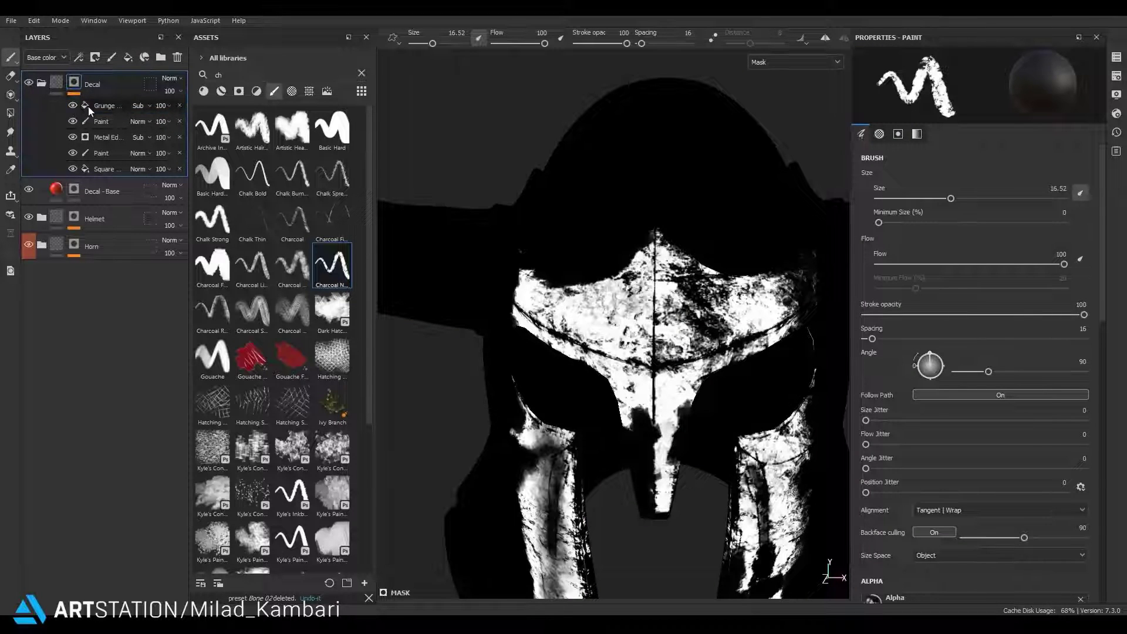
Invert the Grunge Scratches Dirty mask fill with balance 0.6 and contrast 0.83, then view the full material
{"action": "left_click", "coordinate": [94, 107]}
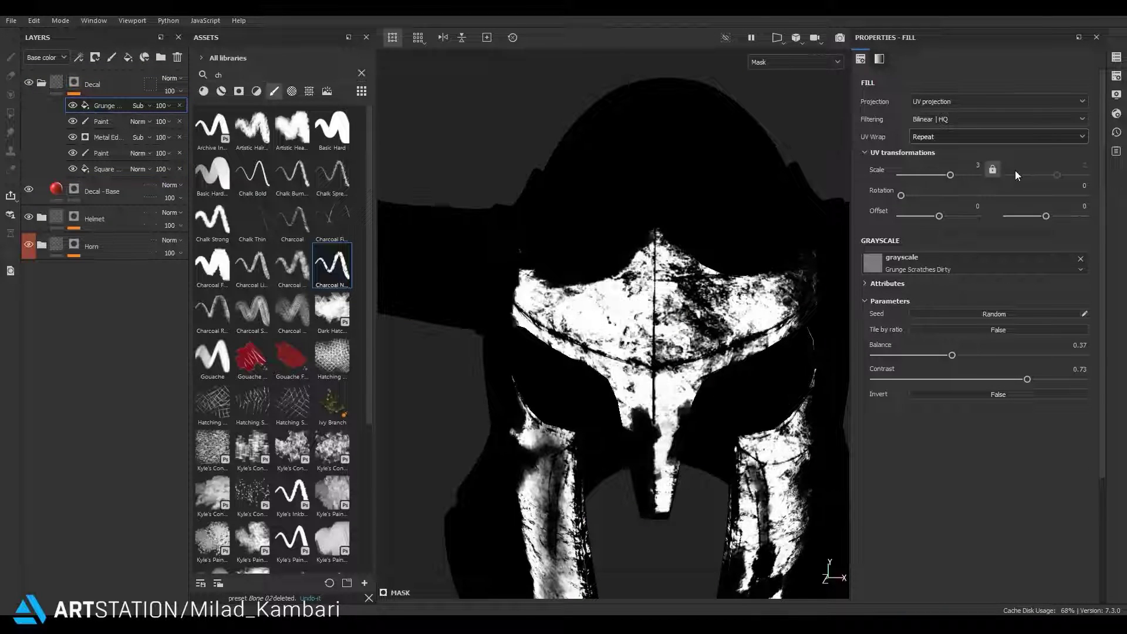
{"action": "mouse_move", "coordinate": [953, 355]}
{"action": "left_mouse_down"}
{"action": "mouse_move", "coordinate": [994, 355]}
{"action": "mouse_move", "coordinate": [957, 357]}
{"action": "mouse_move", "coordinate": [969, 355]}
{"action": "left_mouse_up"}
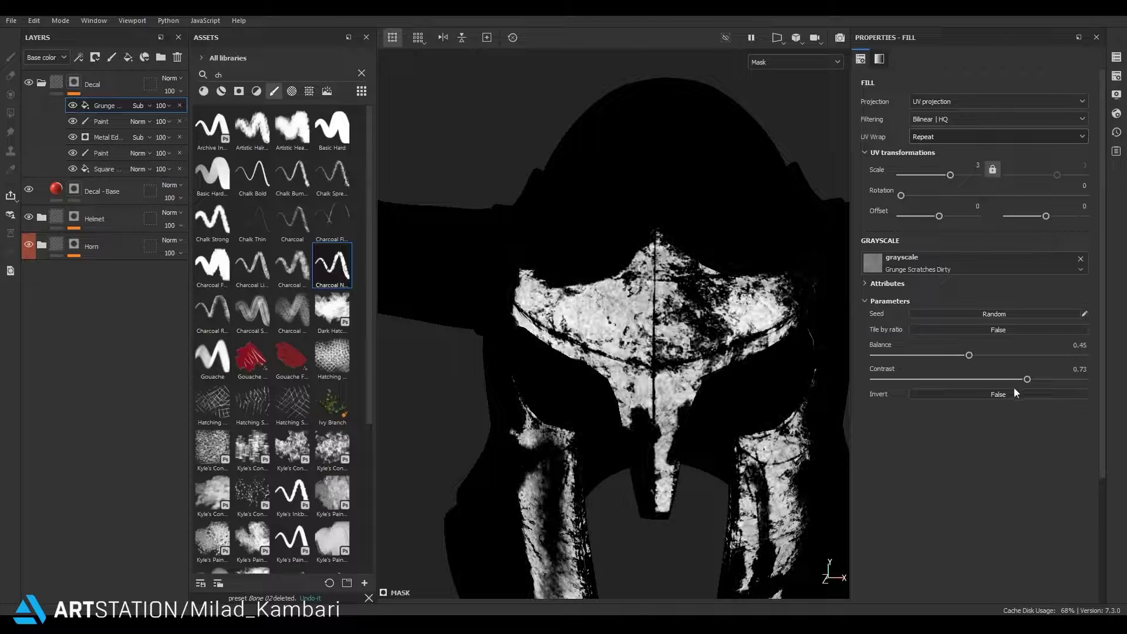
{"action": "mouse_move", "coordinate": [1027, 380]}
{"action": "left_mouse_down"}
{"action": "mouse_move", "coordinate": [913, 380]}
{"action": "mouse_move", "coordinate": [1049, 379]}
{"action": "left_mouse_up"}
{"action": "left_click", "coordinate": [972, 397]}
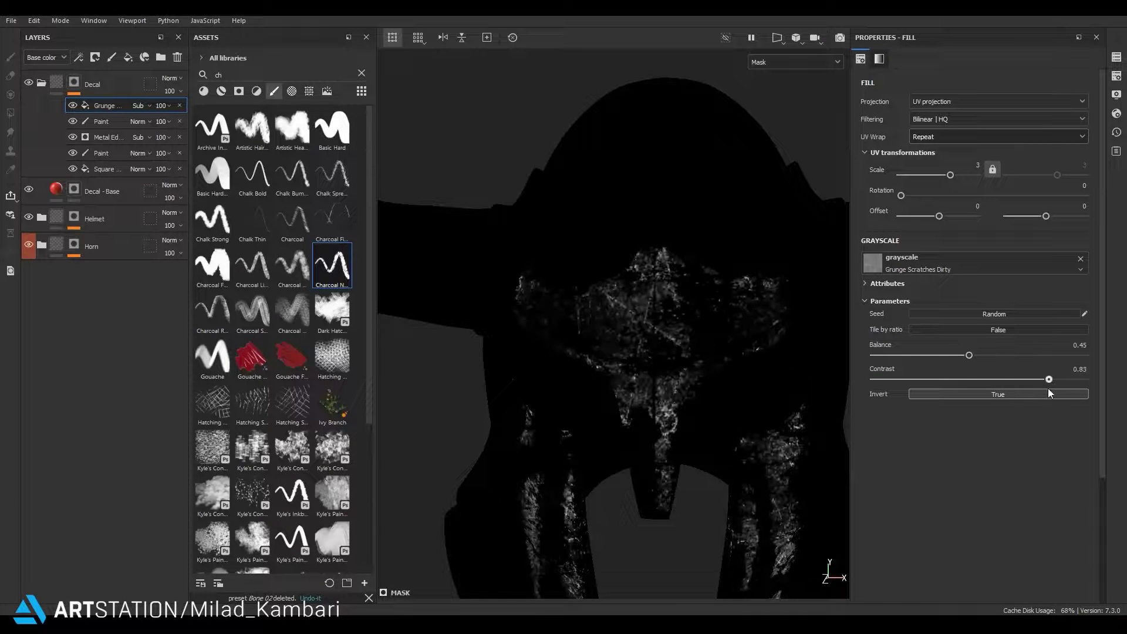
{"action": "mouse_move", "coordinate": [969, 355]}
{"action": "left_mouse_down"}
{"action": "mouse_move", "coordinate": [1047, 355]}
{"action": "mouse_move", "coordinate": [1000, 355]}
{"action": "left_mouse_up"}
{"action": "left_click_drag", "start_coordinate": [675, 352], "coordinate": [634, 364], "text": "alt"}
{"action": "key", "text": "m"}
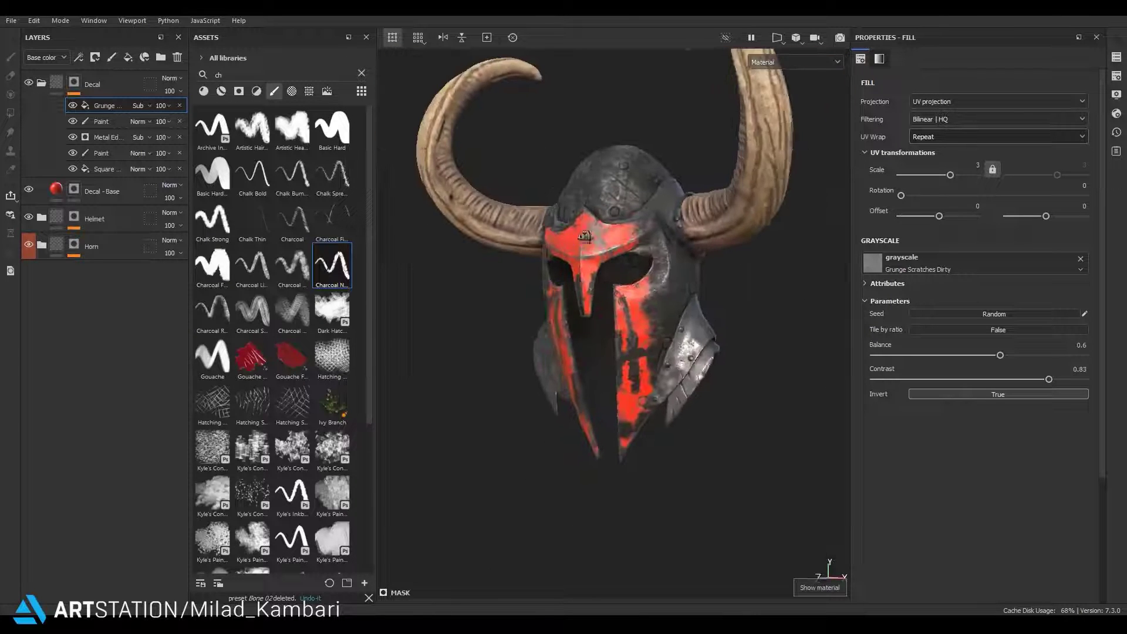
{"action": "scroll", "coordinate": [613, 323], "scroll_direction": "up", "scroll_amount": 3}
Duplicate the Decal - Base layer to create Decal - Base copy 1
{"action": "right_click", "coordinate": [97, 191]}
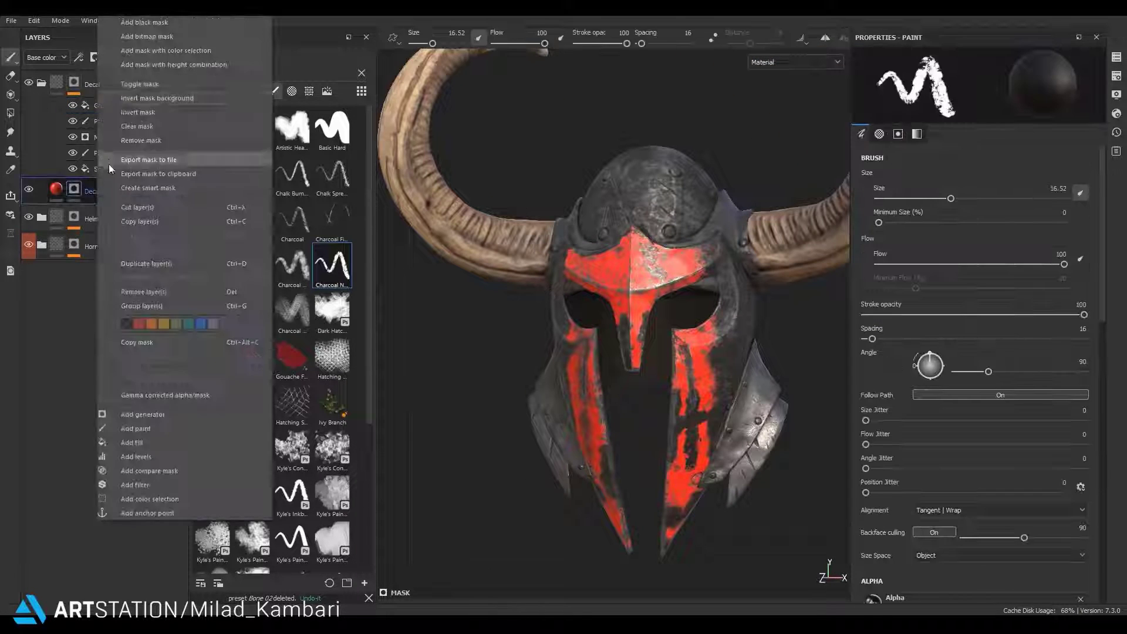
{"action": "left_click_drag", "start_coordinate": [91, 194], "coordinate": [91, 187]}
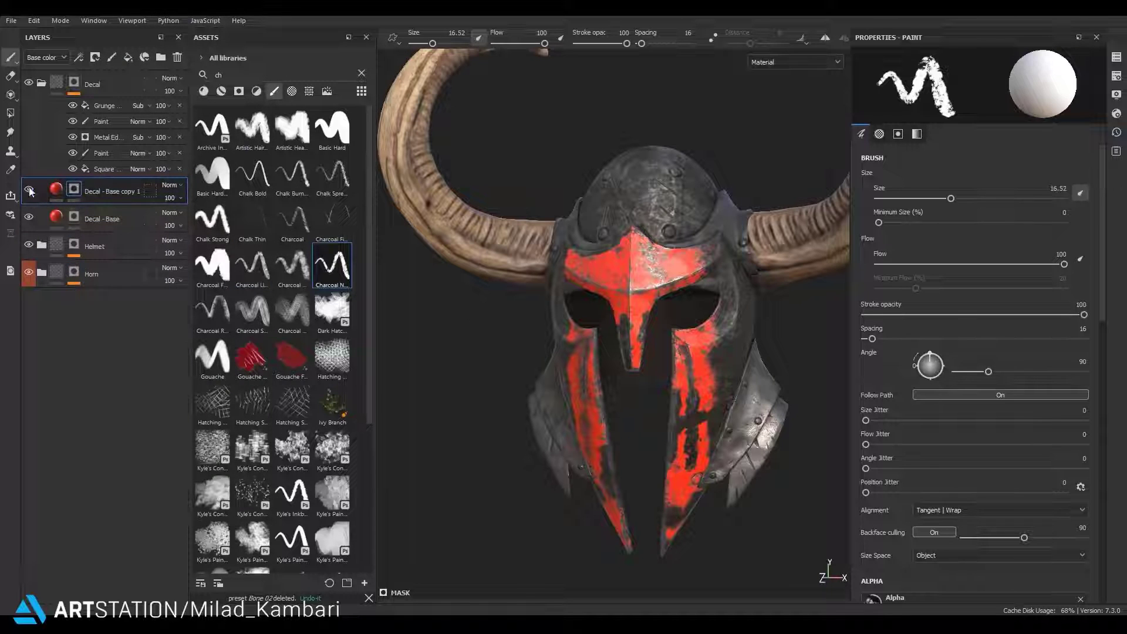
{"action": "left_click", "coordinate": [94, 220]}
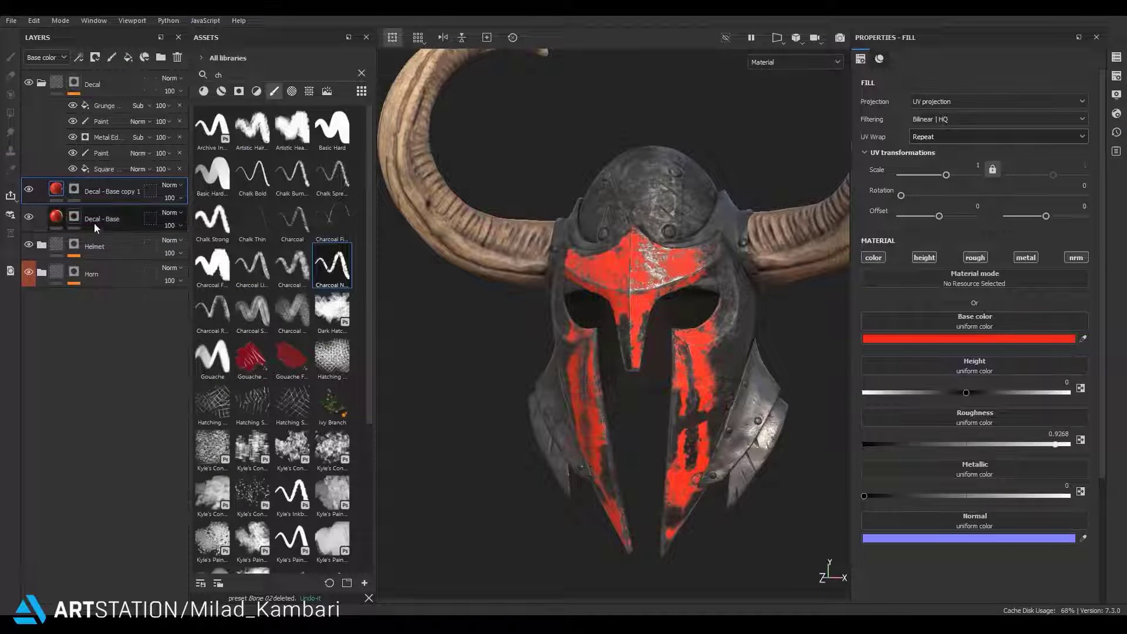
{"action": "left_click", "coordinate": [57, 217]}
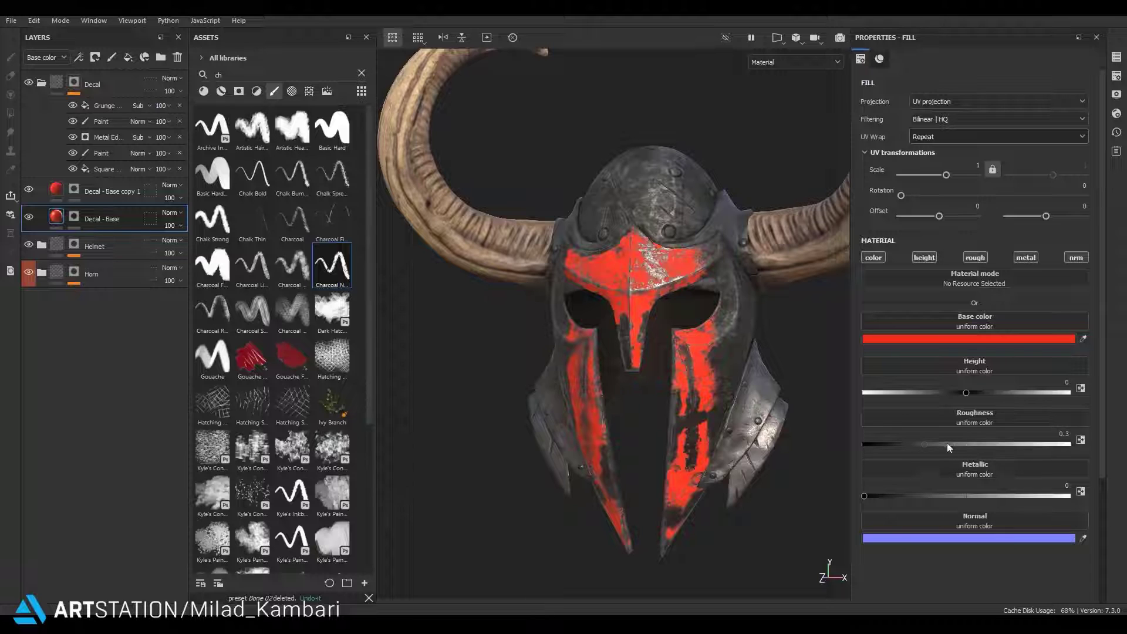
{"action": "left_click", "coordinate": [77, 189]}
Add a Grunge Dirt Splats fill to the copy's mask with balance 0.48 and contrast 0.54
{"action": "right_click", "coordinate": [80, 188]}
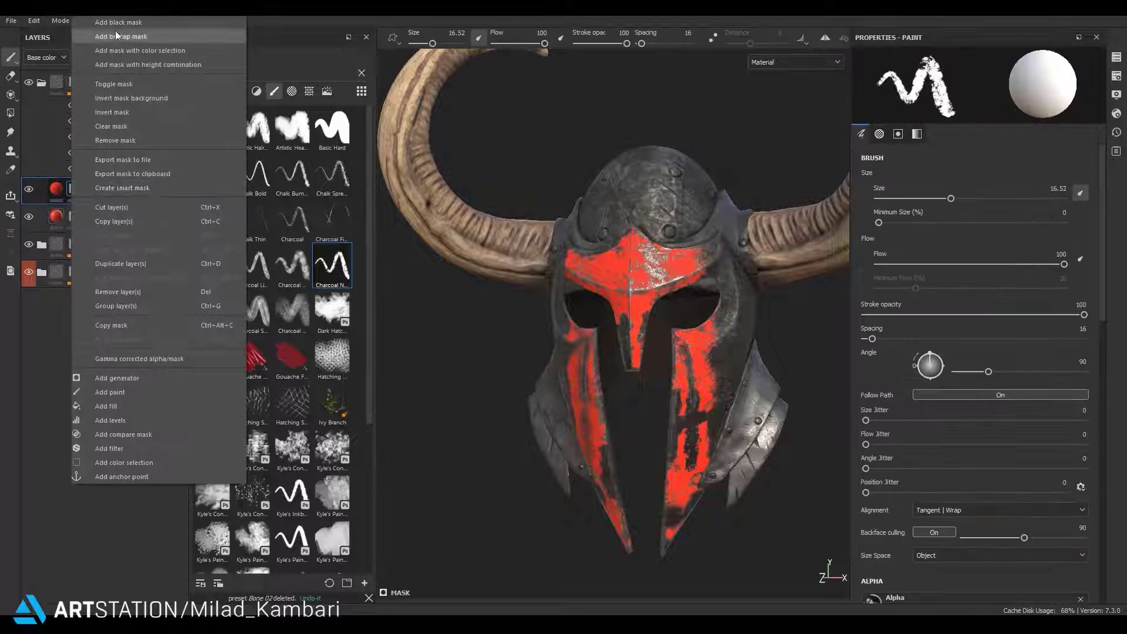
{"action": "key", "text": "Escape"}
{"action": "right_click", "coordinate": [80, 188]}
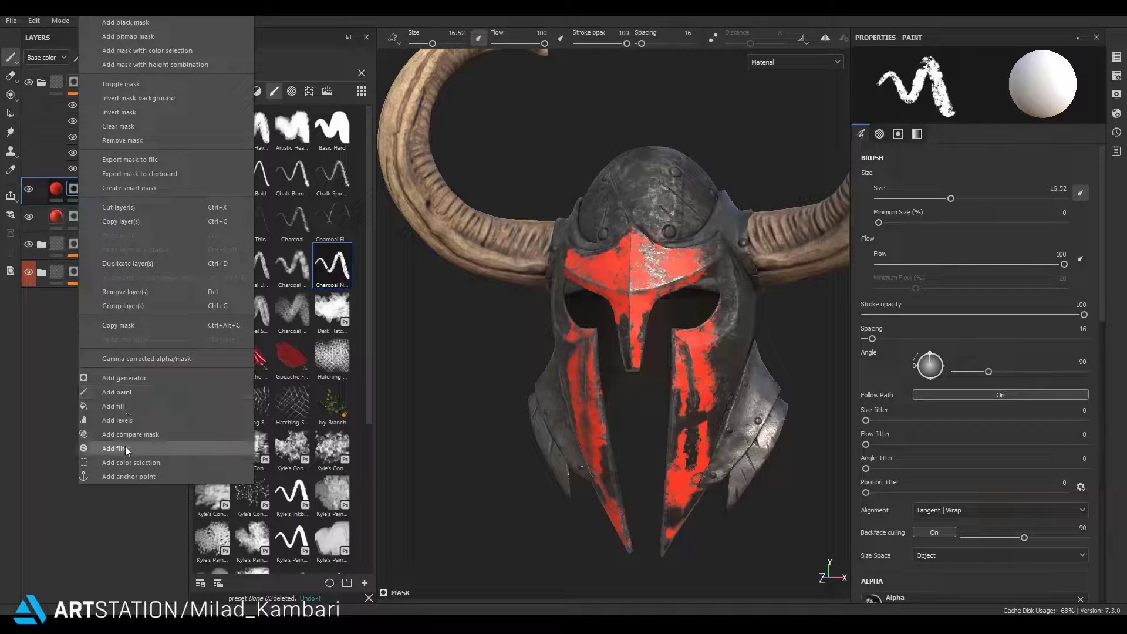
{"action": "left_click", "coordinate": [114, 406]}
{"action": "left_click", "coordinate": [975, 260]}
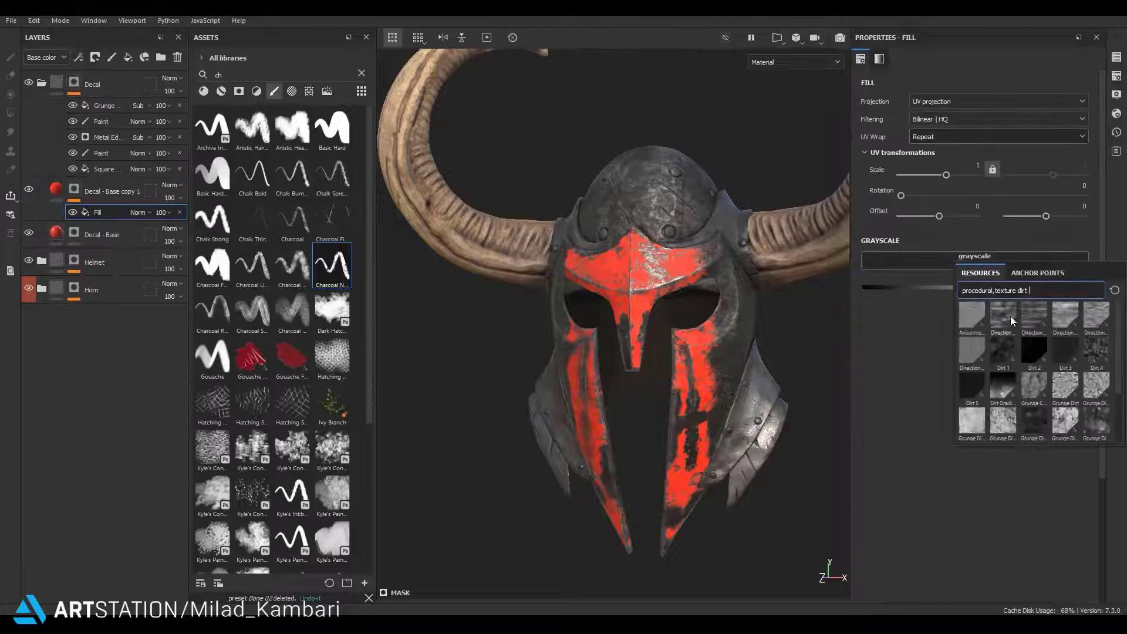
{"action": "left_click", "coordinate": [984, 393]}
{"action": "scroll", "coordinate": [619, 288], "scroll_direction": "up", "scroll_amount": 5}
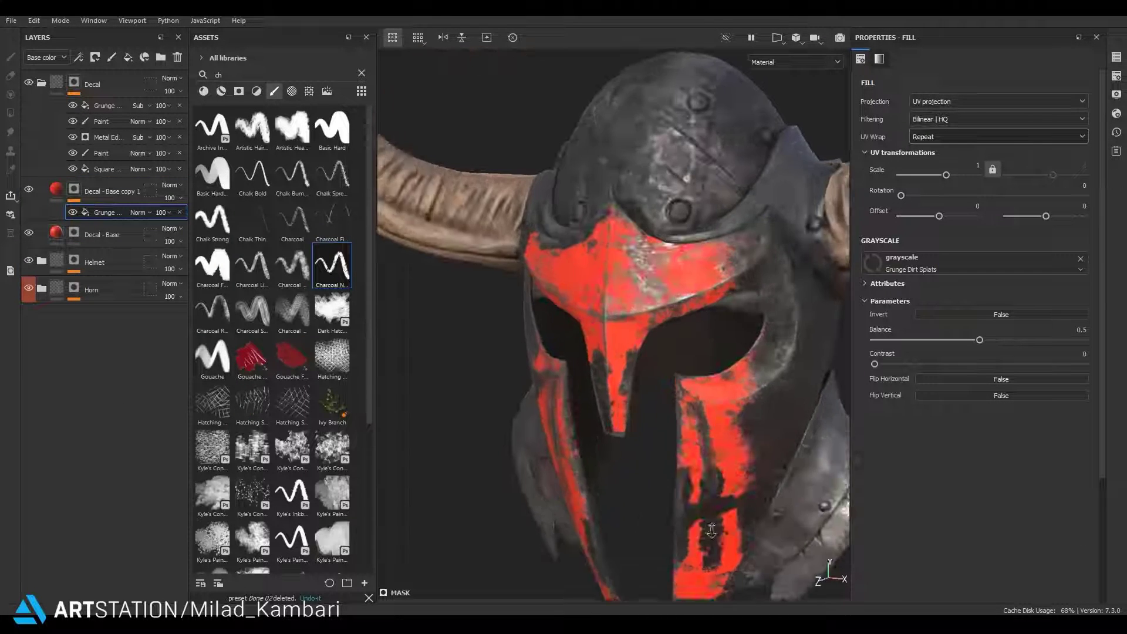
{"action": "left_click", "coordinate": [182, 222]}
{"action": "left_click", "coordinate": [117, 213]}
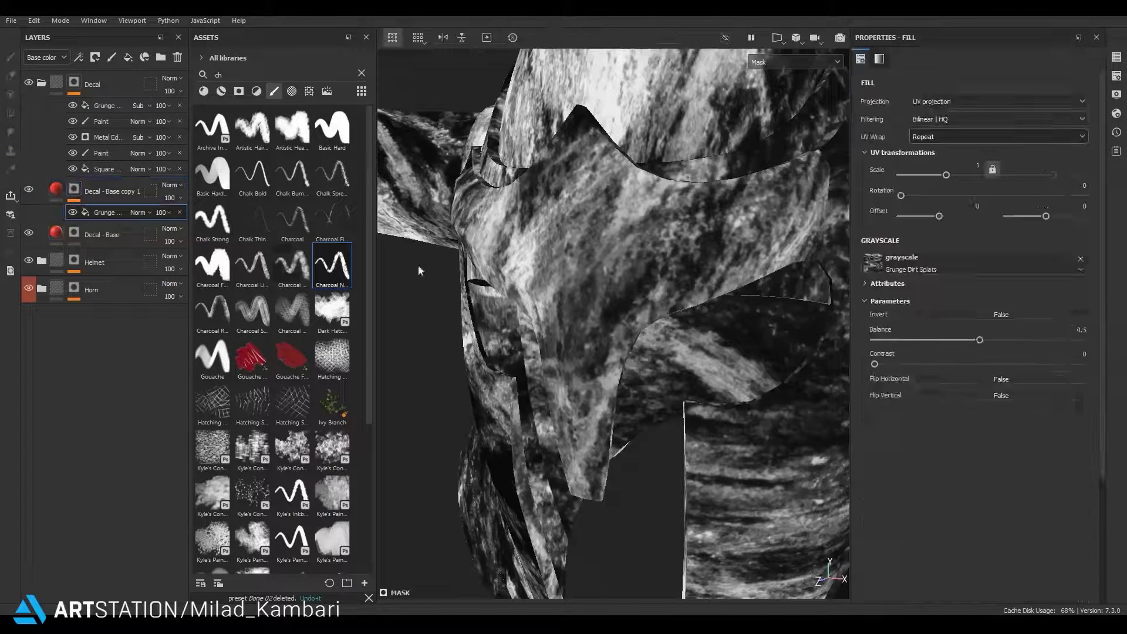
{"action": "left_click_drag", "start_coordinate": [981, 340], "coordinate": [974, 340]}
{"action": "left_click_drag", "start_coordinate": [875, 364], "coordinate": [998, 364]}
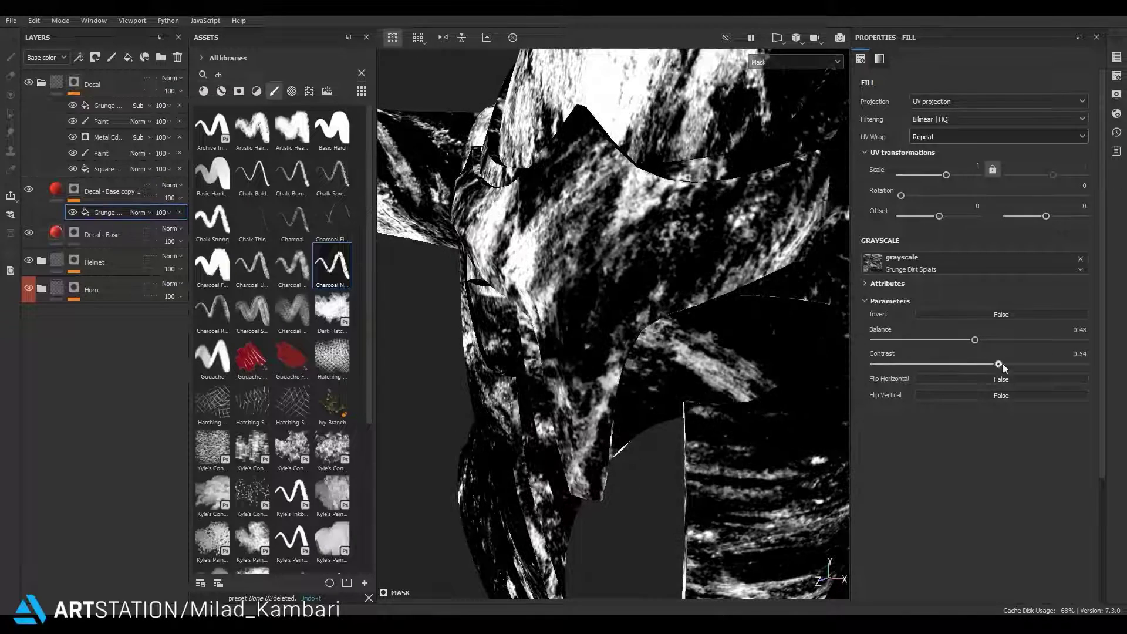
Tile the dirt splats at scale 2 and blend the copy layer in Soft light
{"action": "left_click", "coordinate": [32, 192]}
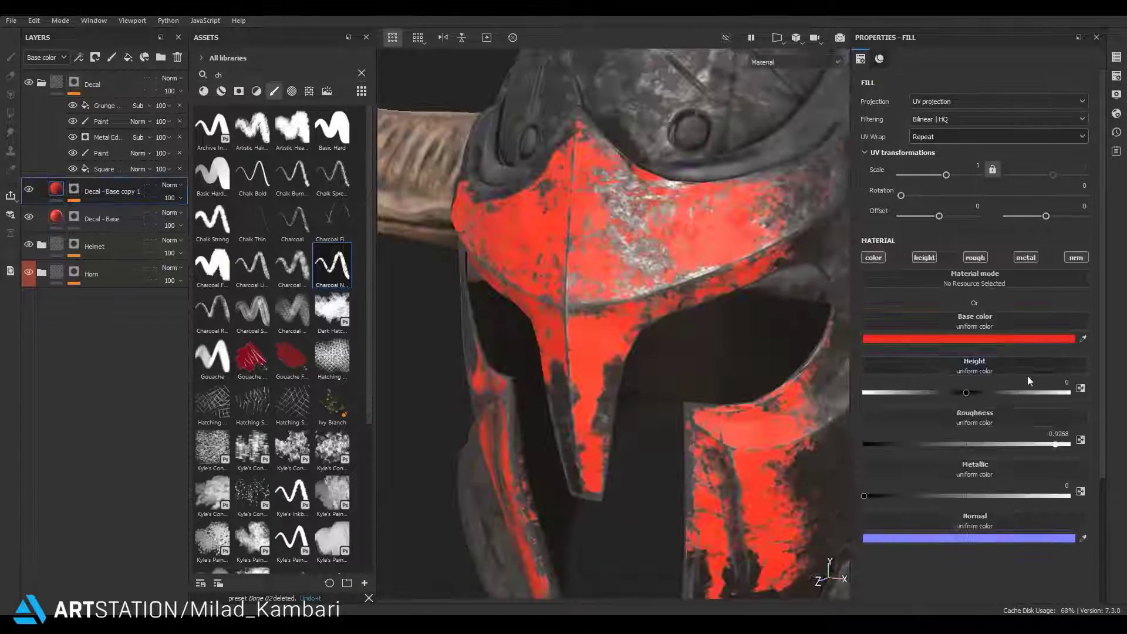
{"action": "left_click", "coordinate": [1035, 339]}
{"action": "left_click_drag", "start_coordinate": [794, 263], "coordinate": [646, 265], "text": "alt"}
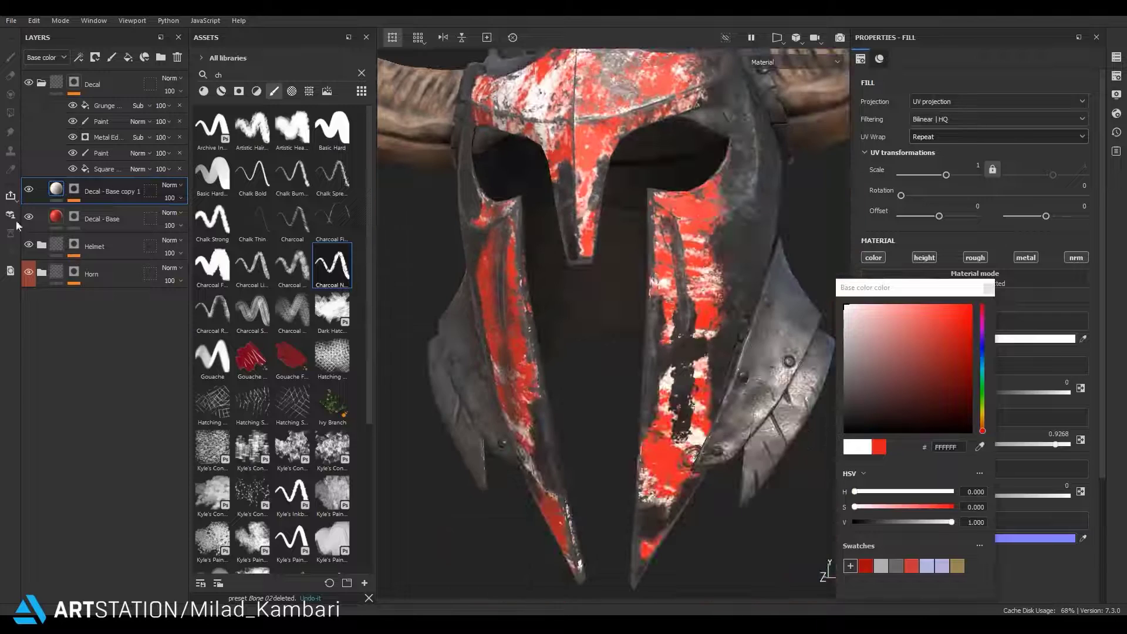
{"action": "key", "text": "1"}
{"action": "left_click", "coordinate": [104, 200]}
{"action": "left_click_drag", "start_coordinate": [946, 175], "coordinate": [1007, 177]}
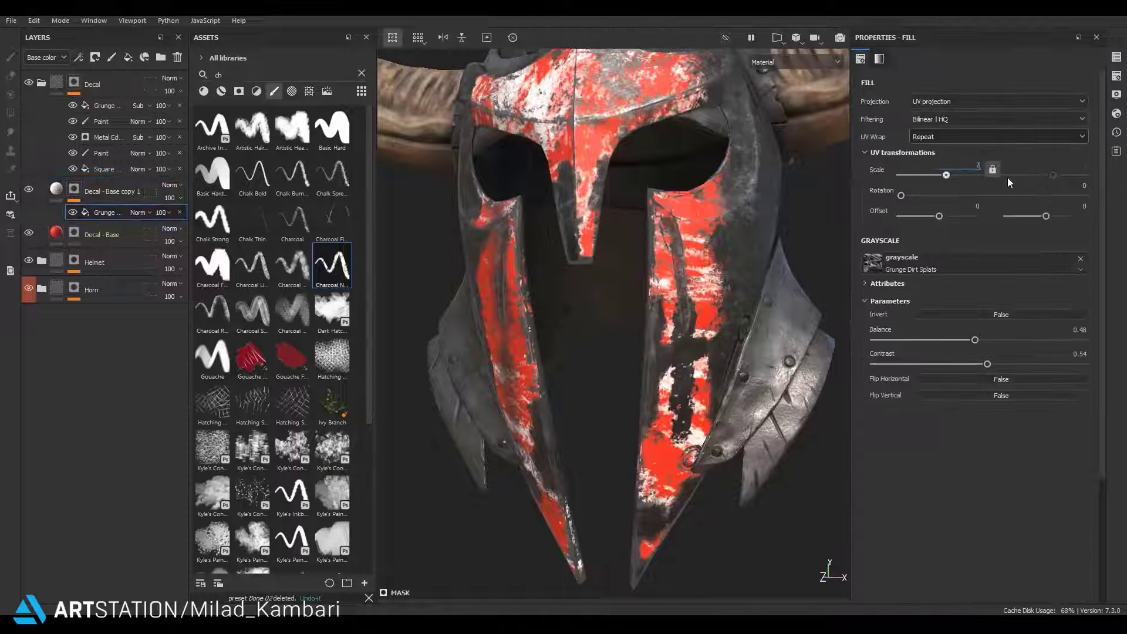
{"action": "scroll", "coordinate": [622, 301], "scroll_direction": "down", "scroll_amount": 5}
{"action": "scroll", "coordinate": [622, 301], "scroll_direction": "up", "scroll_amount": 5}
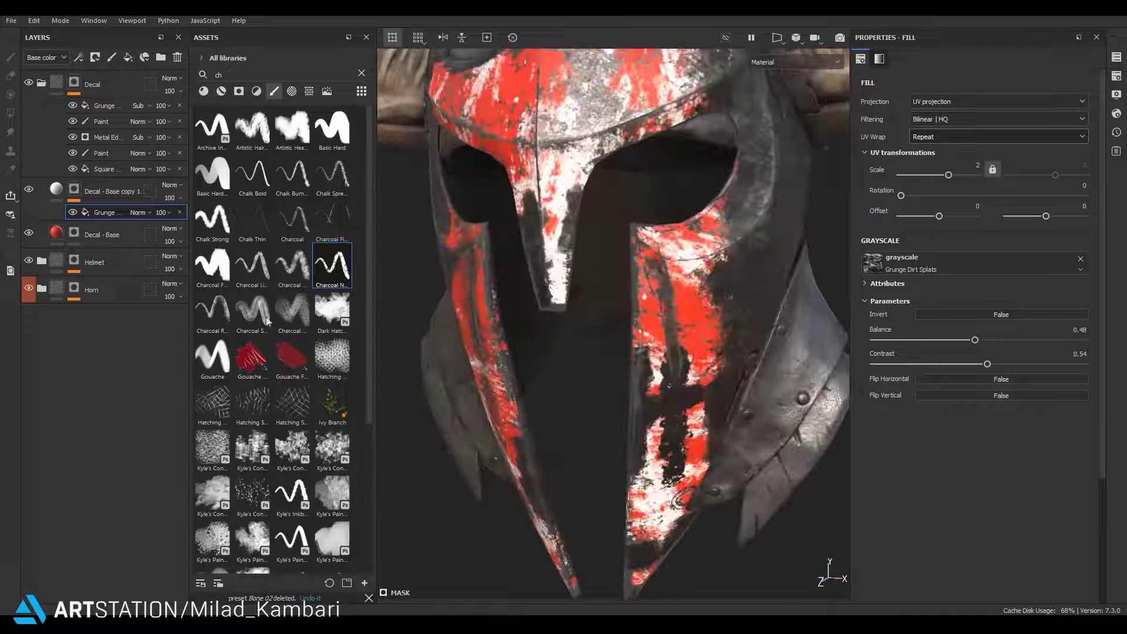
{"action": "left_click", "coordinate": [170, 185]}
{"action": "left_click", "coordinate": [171, 420]}
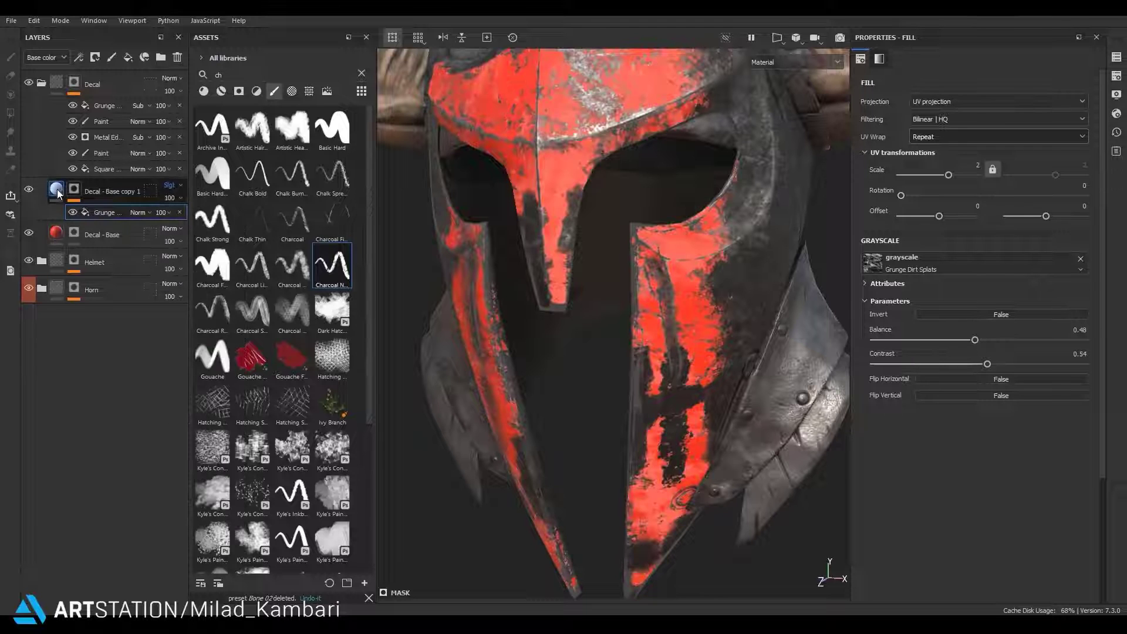
Set the copy layer's base colour to dark grey 535353
{"action": "left_click", "coordinate": [105, 191]}
{"action": "left_click", "coordinate": [916, 339]}
{"action": "left_click", "coordinate": [938, 414]}
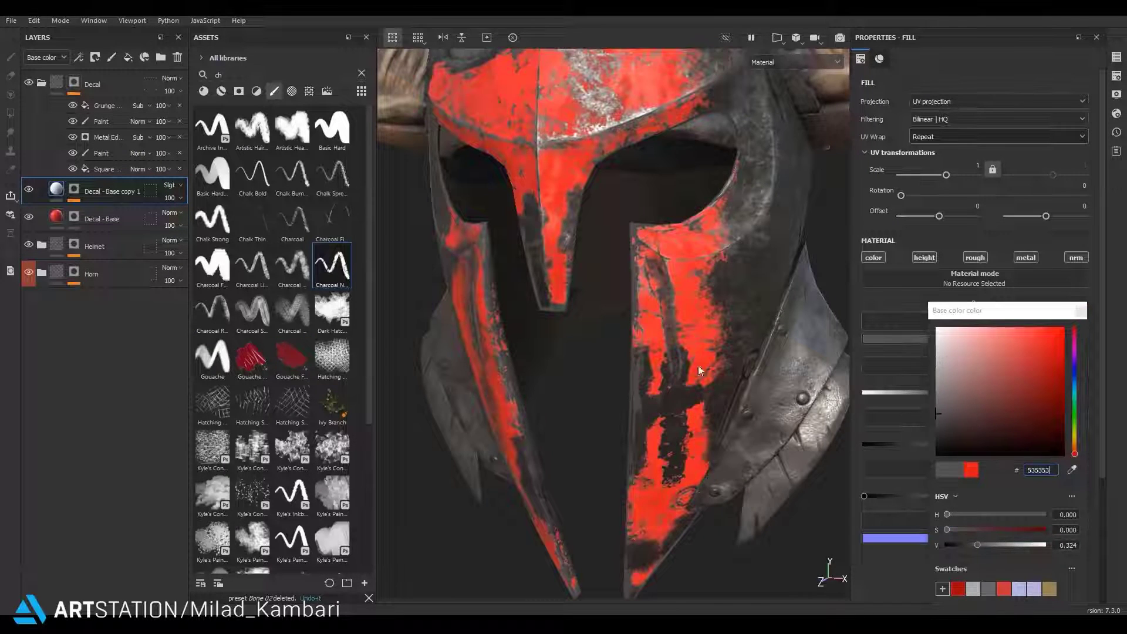
{"action": "left_click_drag", "start_coordinate": [646, 294], "coordinate": [833, 470], "text": "alt"}
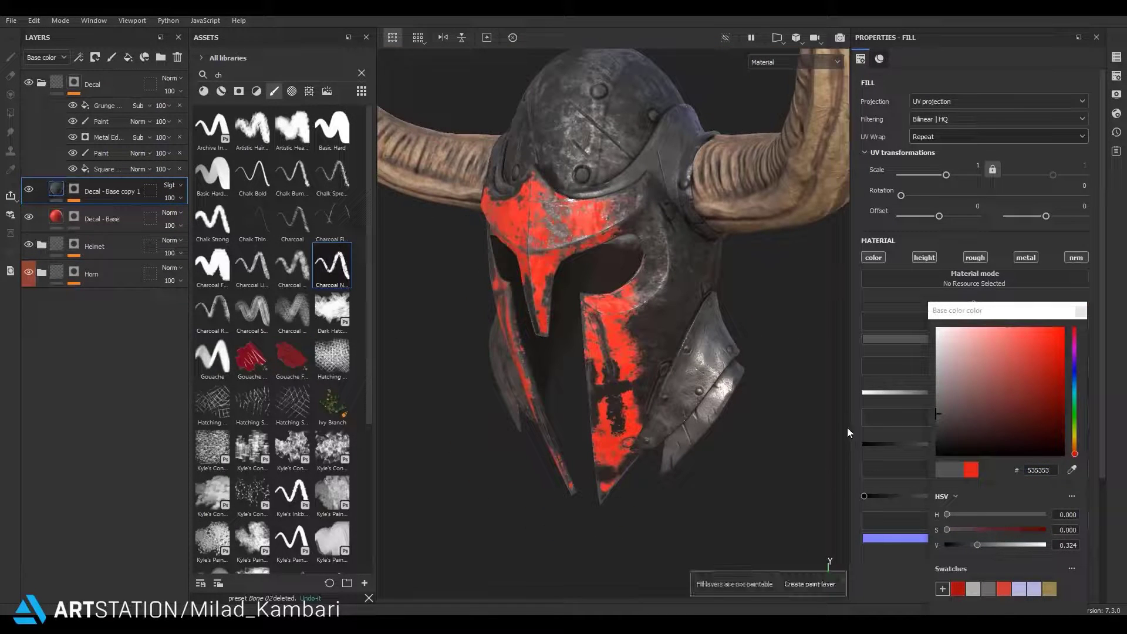
{"action": "left_click", "coordinate": [1083, 311]}
Disable the dirt's height channel and lower its roughness to about 0.24
{"action": "left_click", "coordinate": [908, 258]}
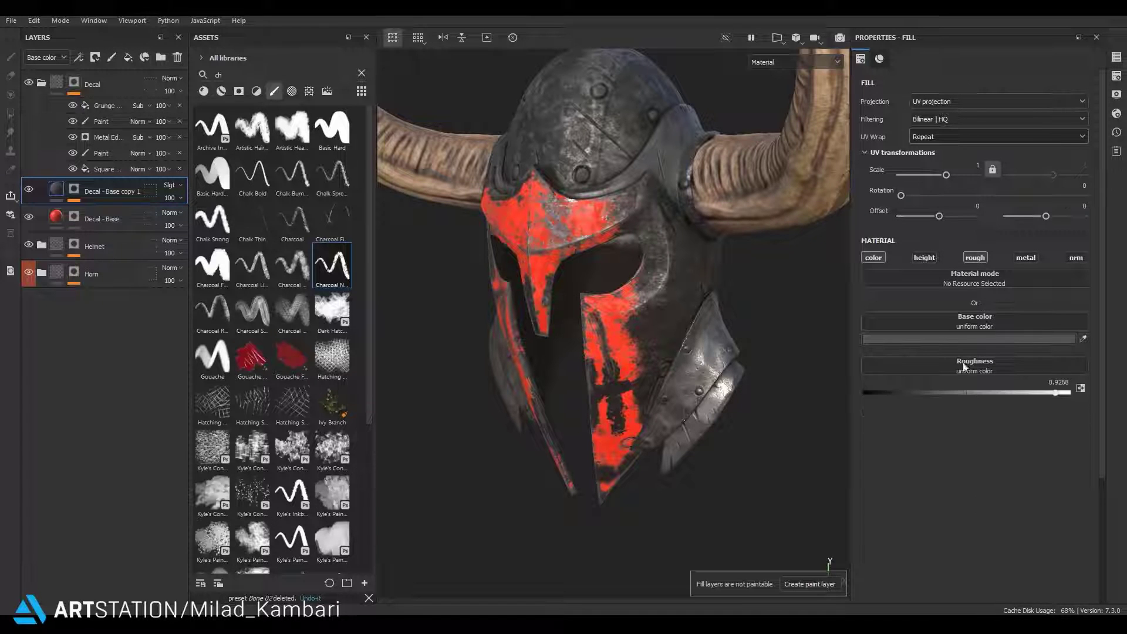
{"action": "left_click", "coordinate": [905, 391]}
{"action": "left_click_drag", "start_coordinate": [998, 394], "coordinate": [911, 392]}
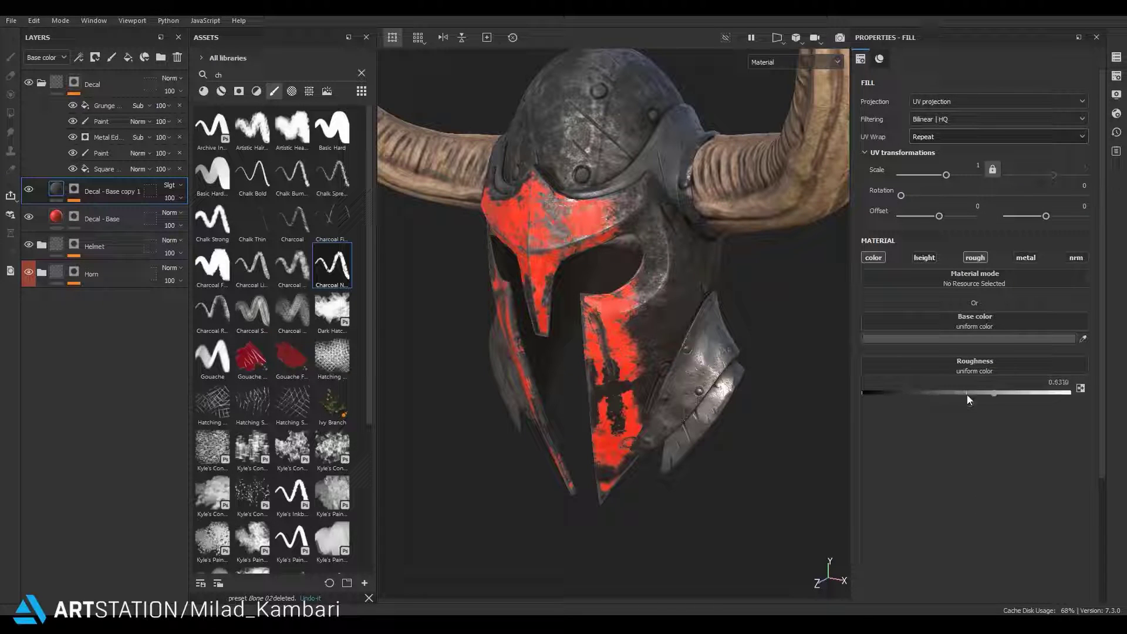
{"action": "mouse_move", "coordinate": [705, 294]}
{"action": "left_mouse_down", "text": "alt"}
{"action": "mouse_move", "coordinate": [573, 197]}
{"action": "mouse_move", "coordinate": [563, 176]}
{"action": "left_mouse_up", "text": "alt"}
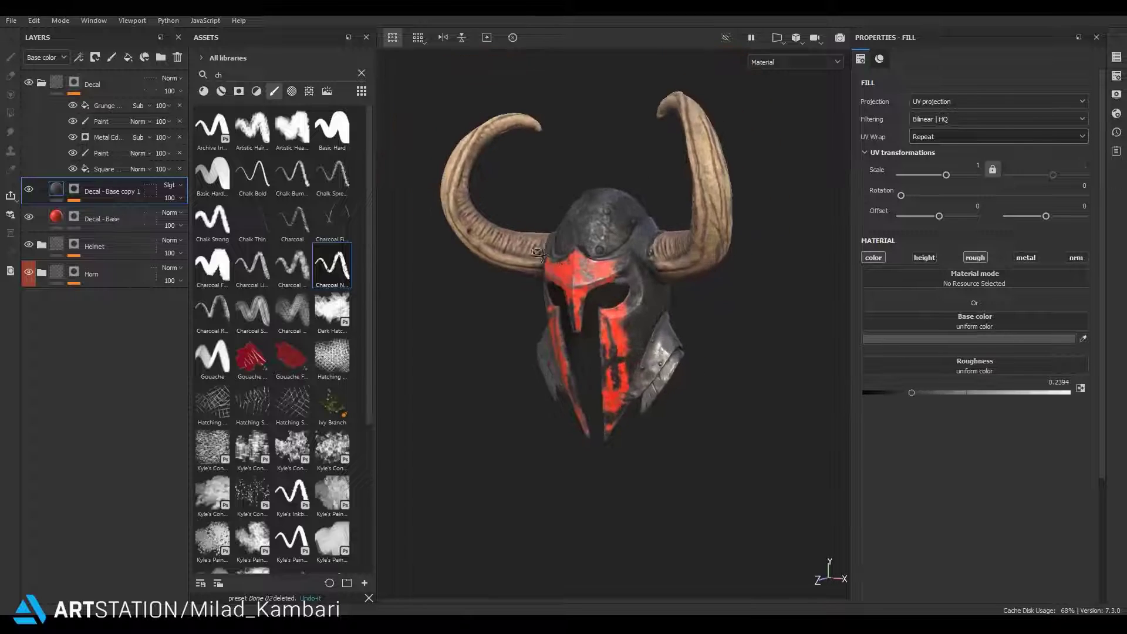
{"action": "left_click", "coordinate": [44, 85]}
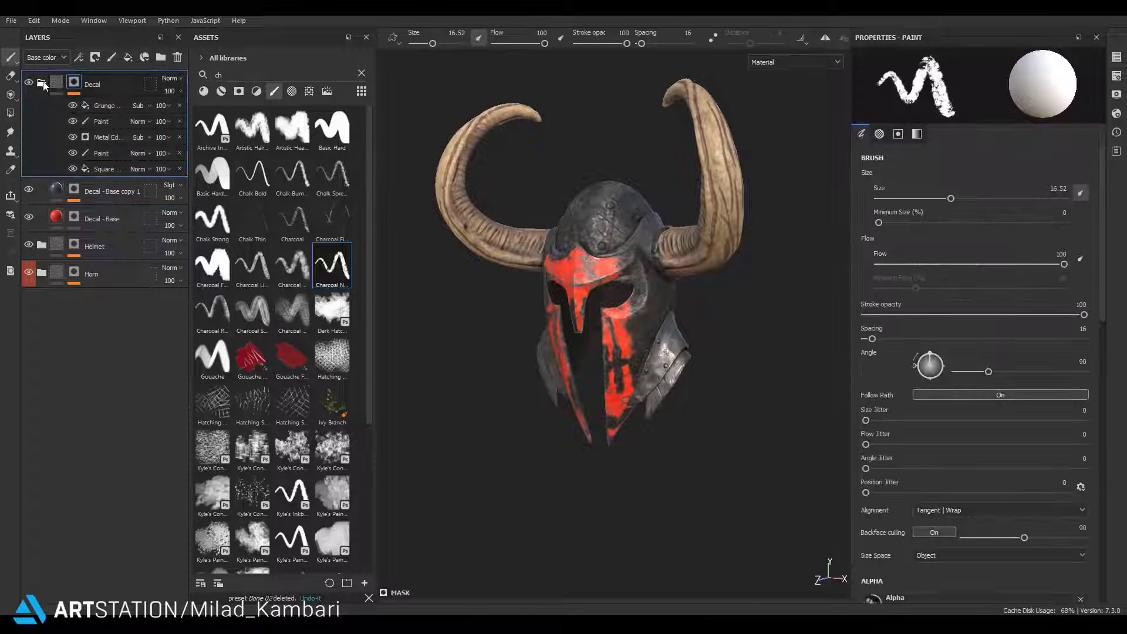
Collapse the Decal folder, hide then reshow the Helmet and Decal folders, and orbit to review
{"action": "left_click", "coordinate": [41, 82]}
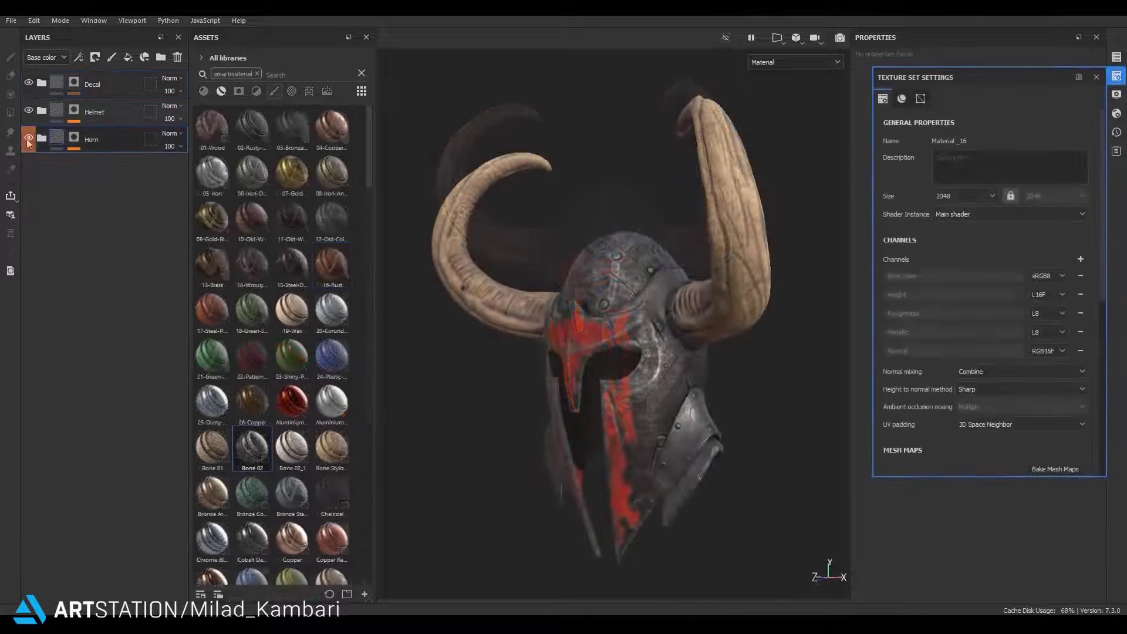
{"action": "left_click", "coordinate": [28, 139]}
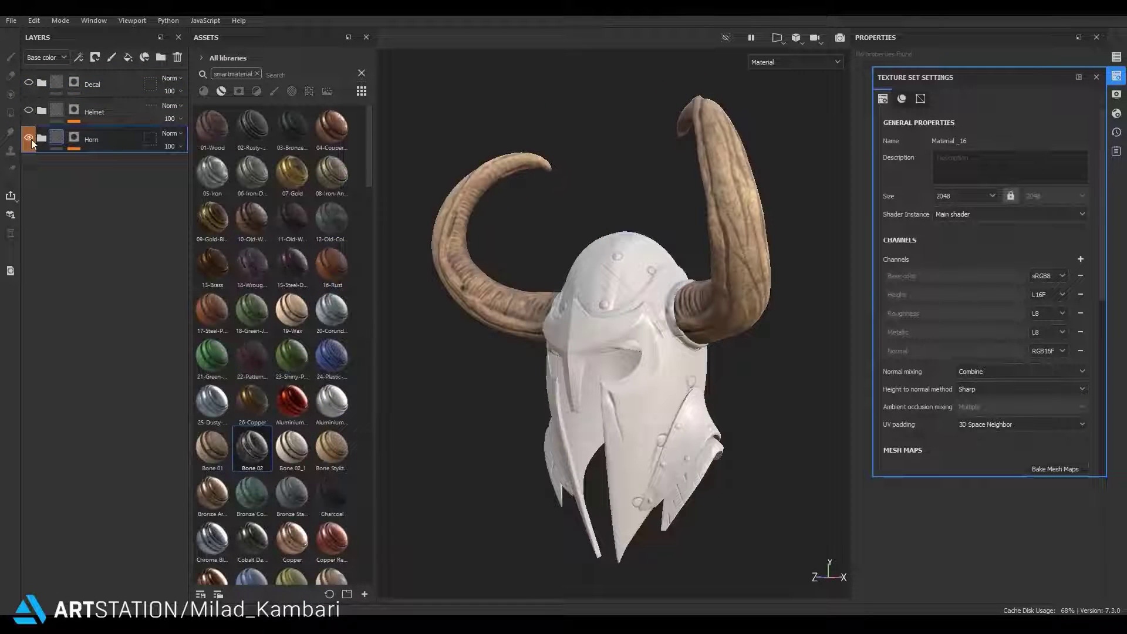
{"action": "left_click", "coordinate": [29, 111]}
{"action": "left_click", "coordinate": [28, 83]}
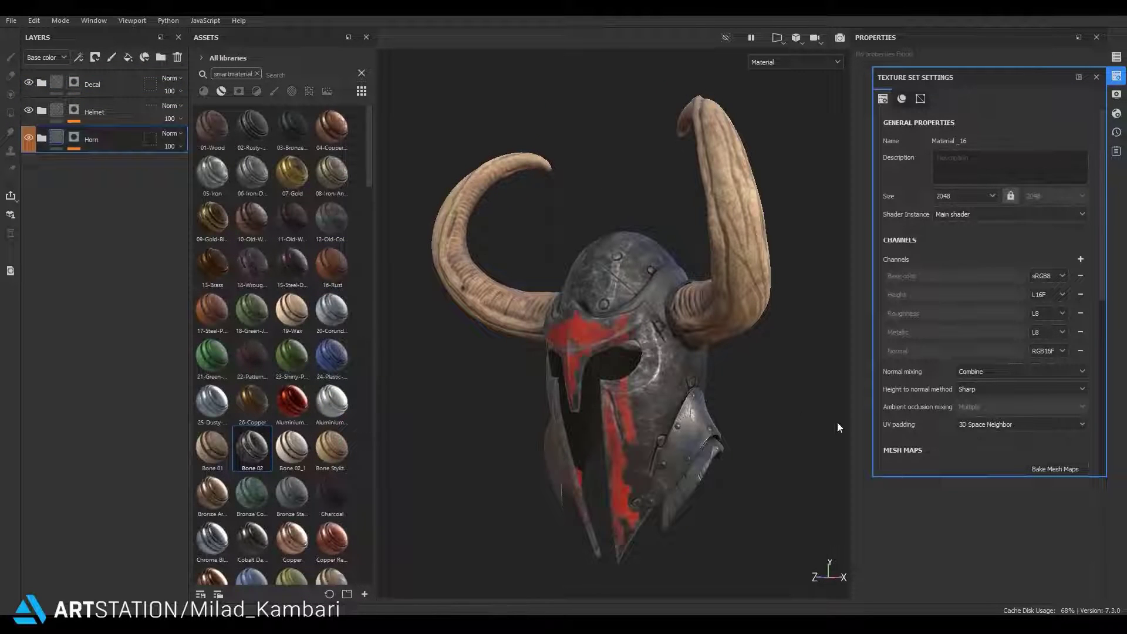
{"action": "mouse_move", "coordinate": [839, 427]}
{"action": "left_mouse_down", "text": "alt"}
{"action": "mouse_move", "coordinate": [734, 555]}
{"action": "mouse_move", "coordinate": [619, 328]}
{"action": "left_mouse_up", "text": "alt"}
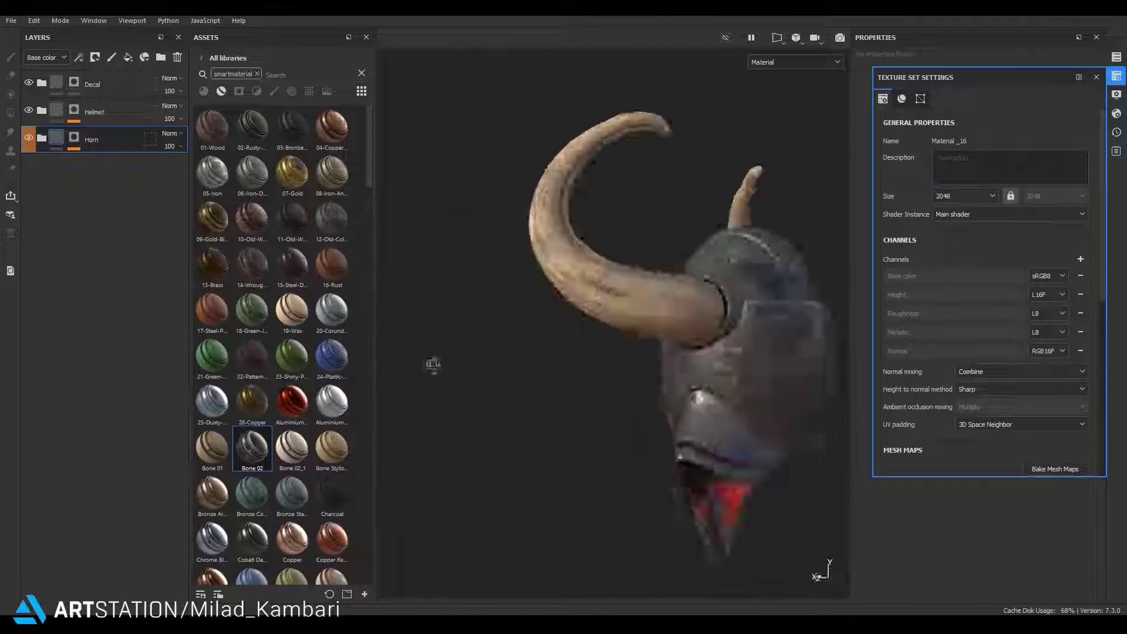